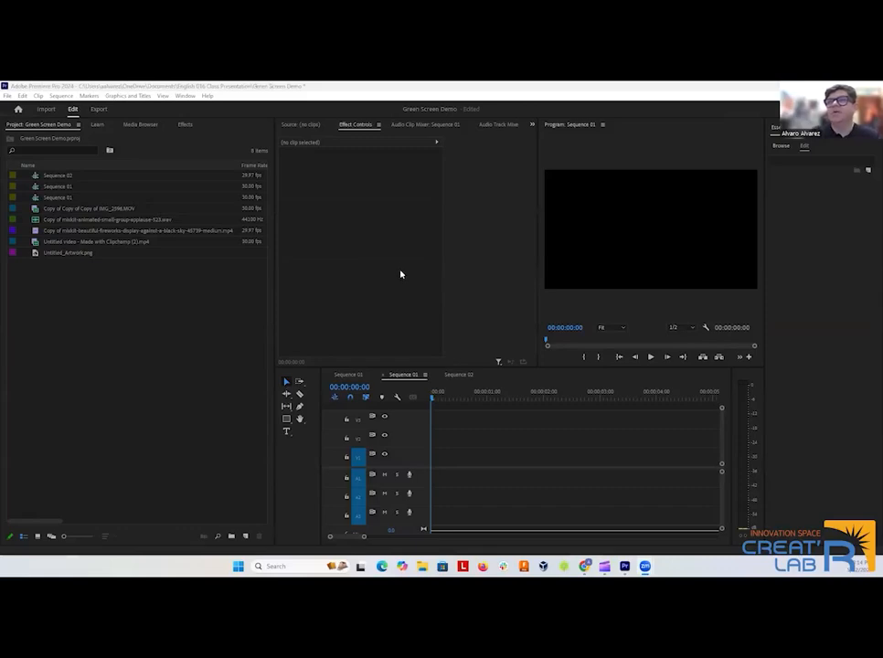
click(44, 111)
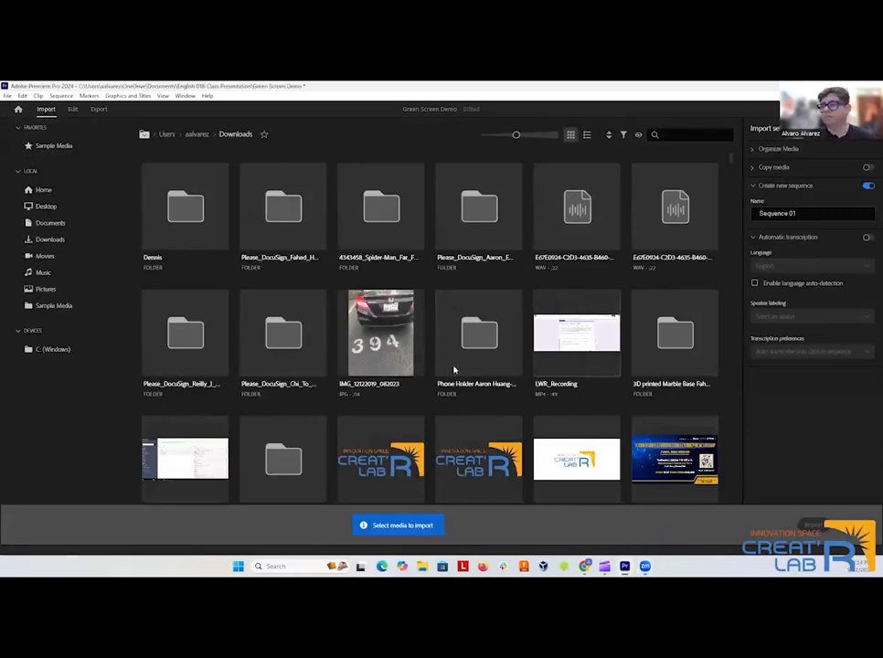
click(72, 109)
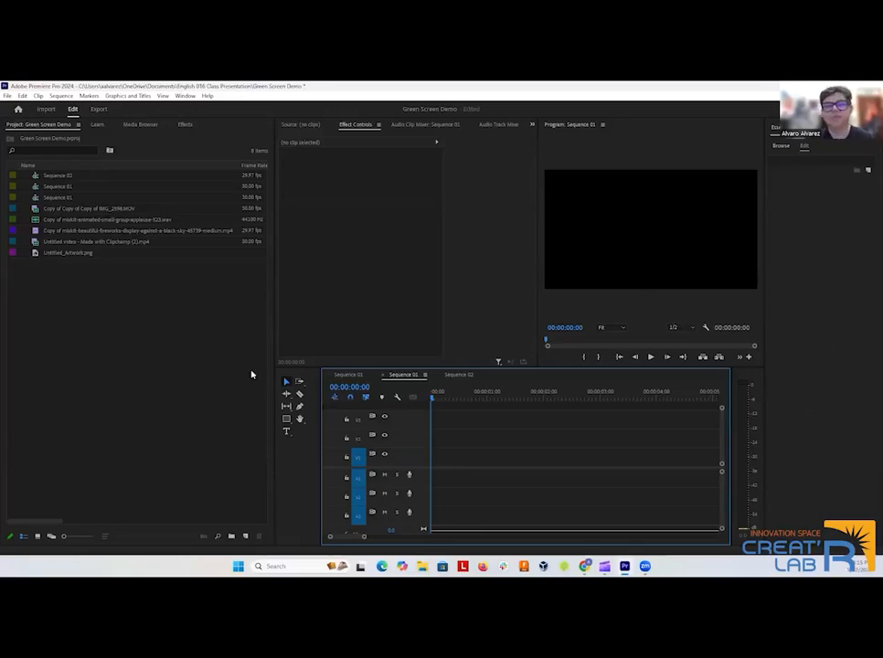
click(181, 95)
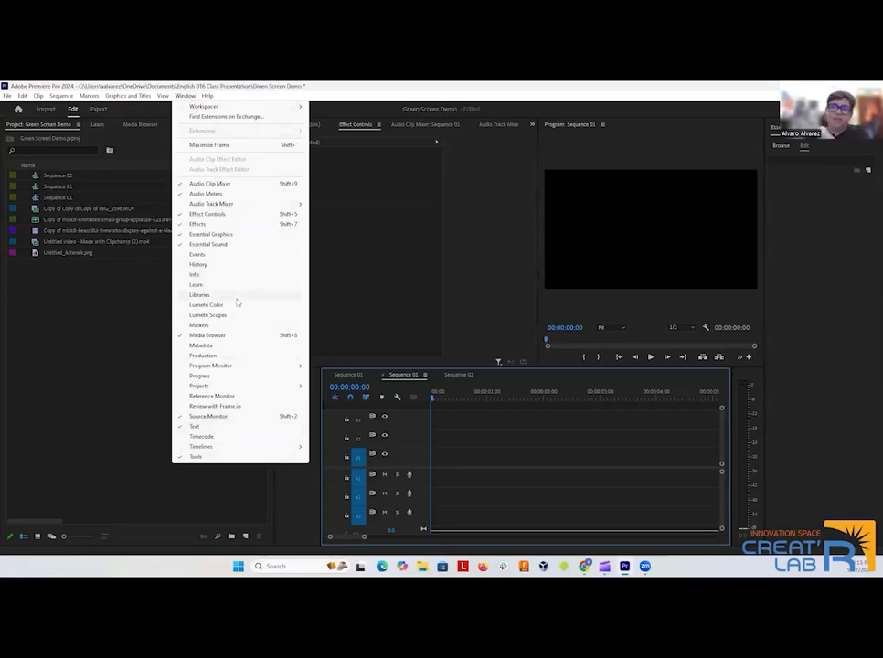
click(340, 307)
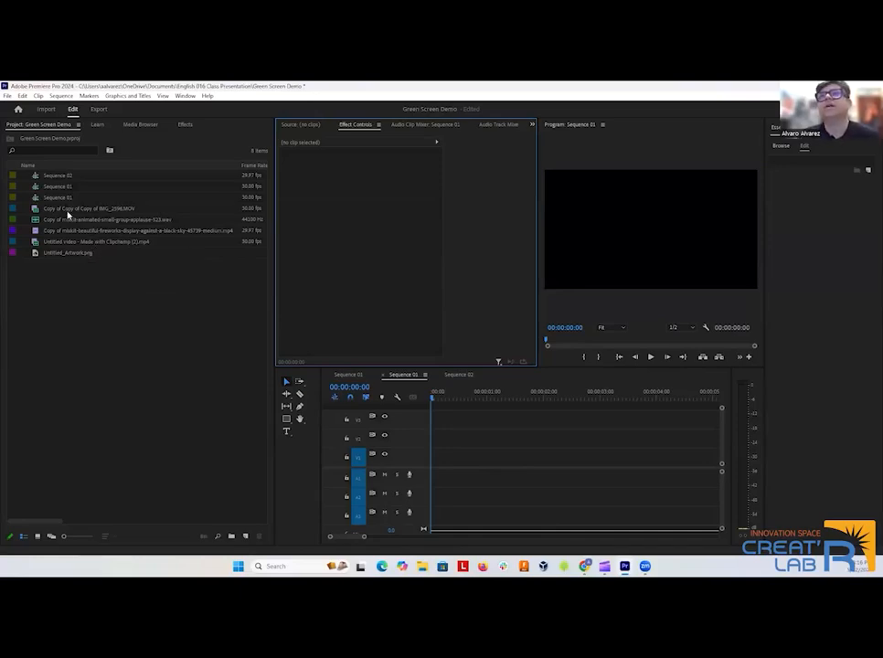
Place the green-screen clip Copy of Copy of Copy of IMG_2596.MOV at the start of track V1 and preview it.
click(87, 209)
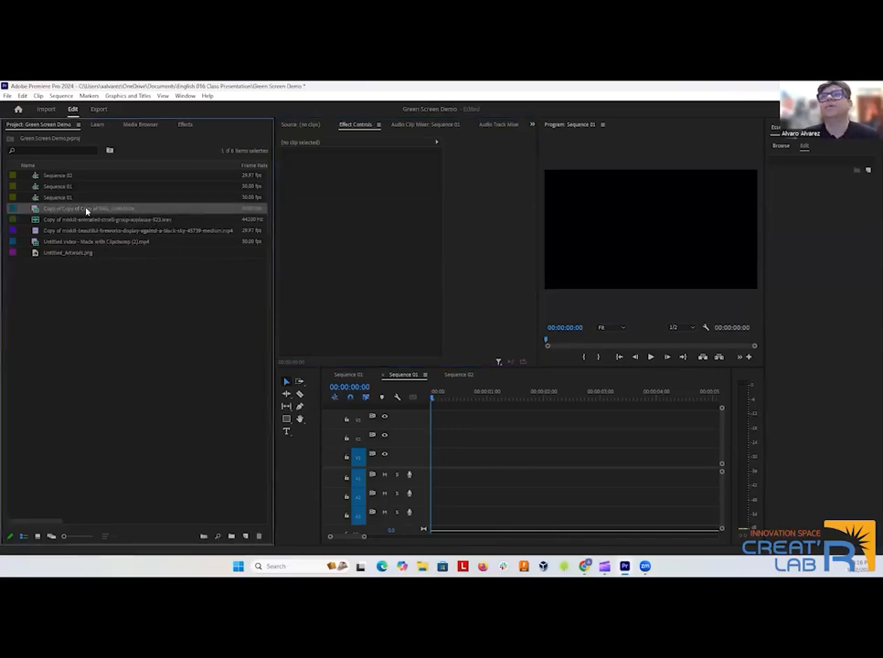
drag(64, 211, 440, 465)
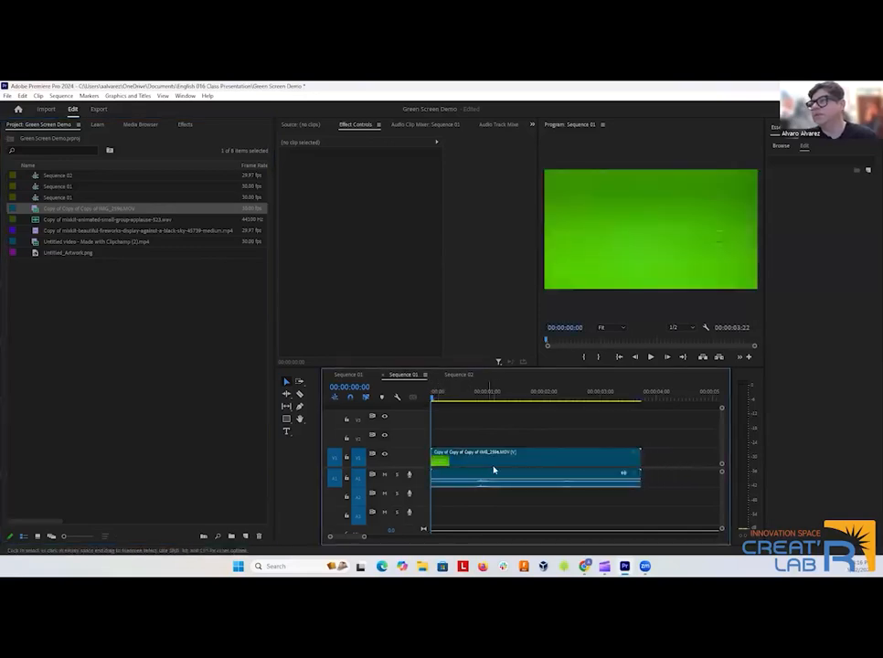
click(652, 358)
click(652, 358)
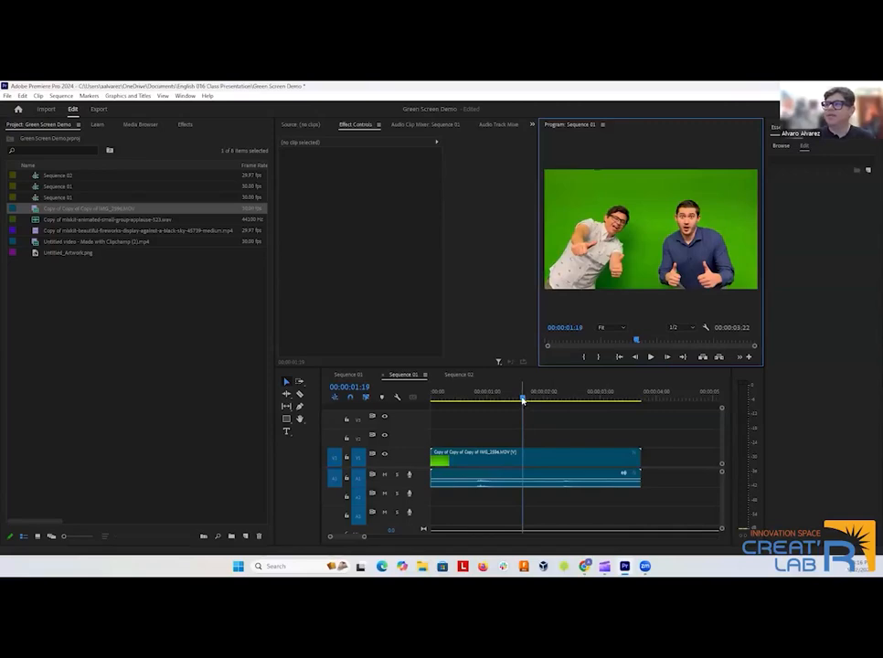
drag(523, 399, 451, 400)
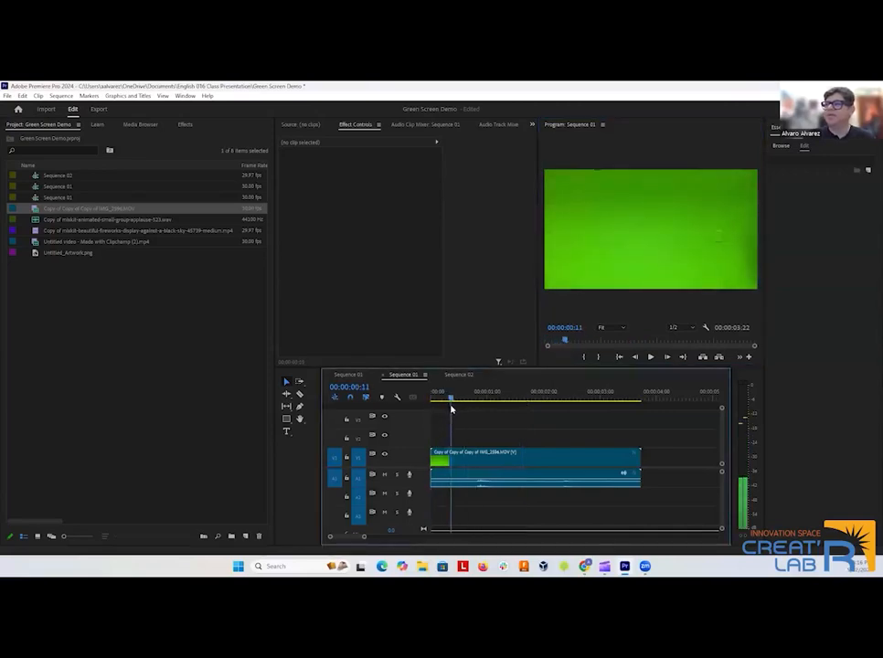
click(650, 358)
click(650, 358)
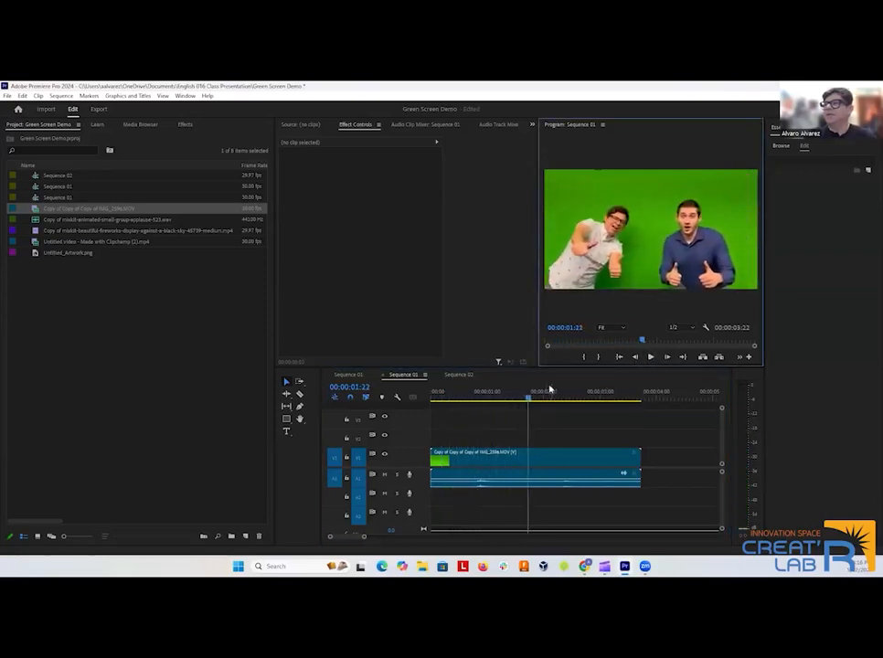
drag(528, 400, 435, 410)
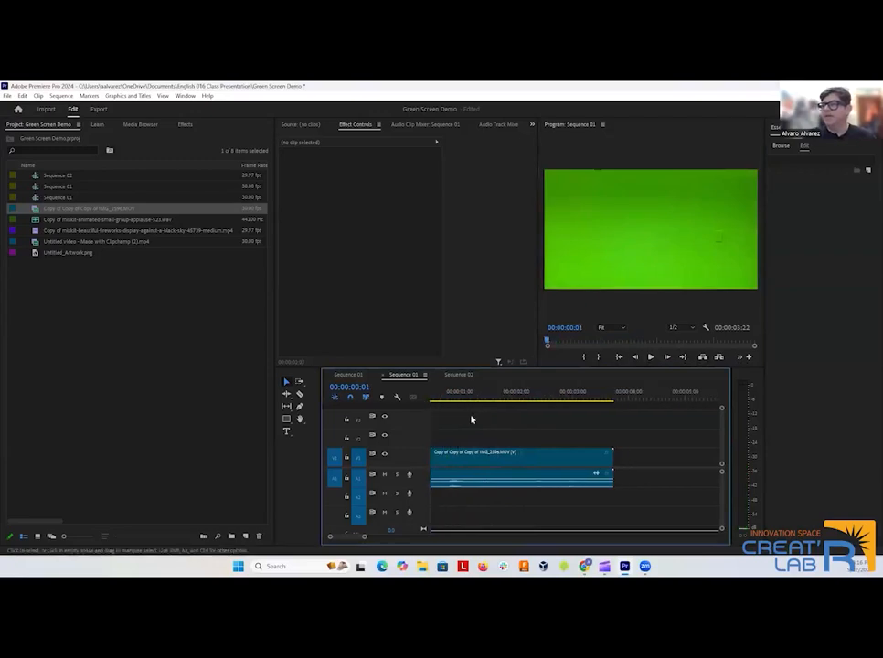
Unlink the green-screen clip's audio from its video and delete the audio from track A1.
click(492, 475)
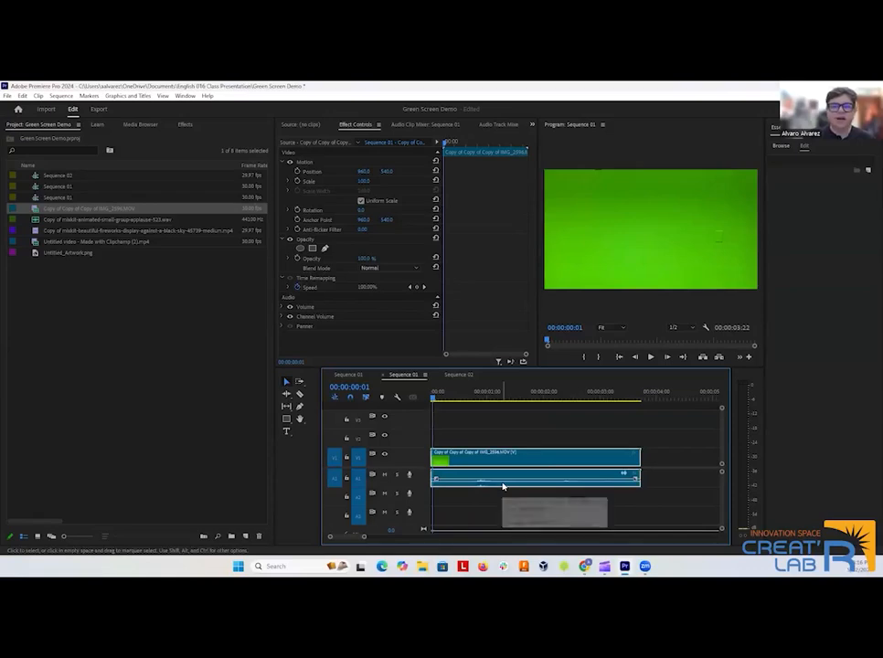
right_click(510, 487)
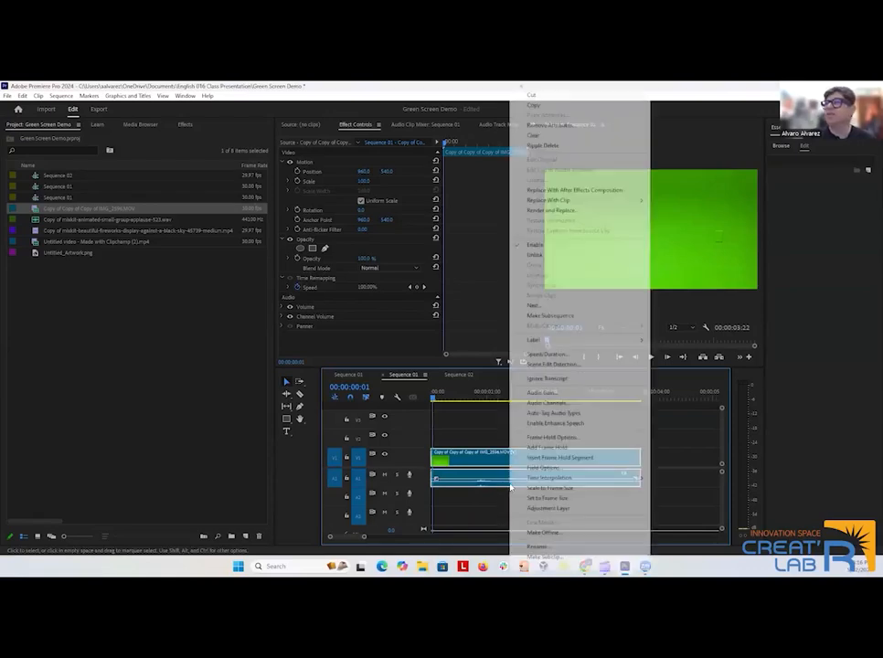
click(535, 255)
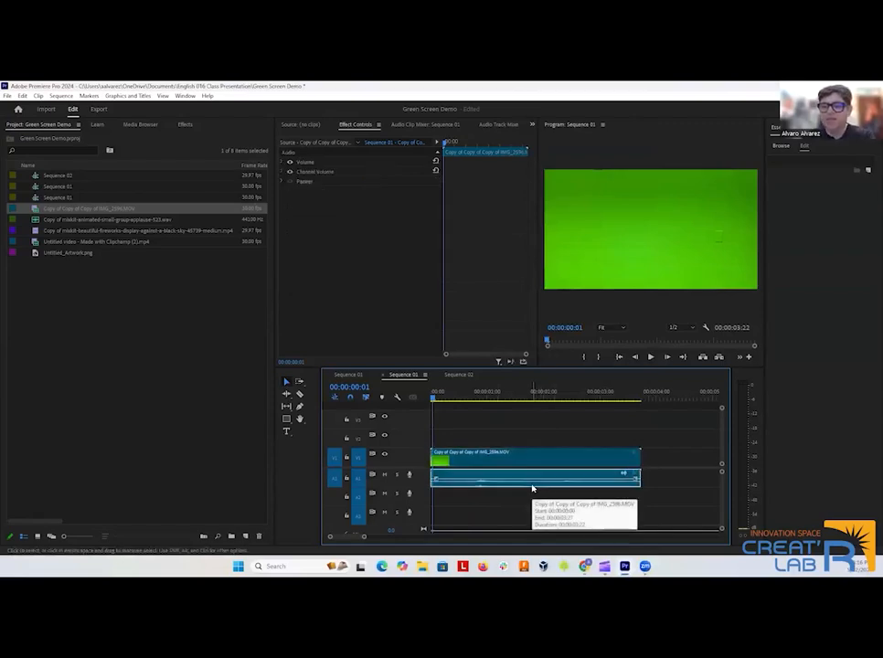
key(Delete)
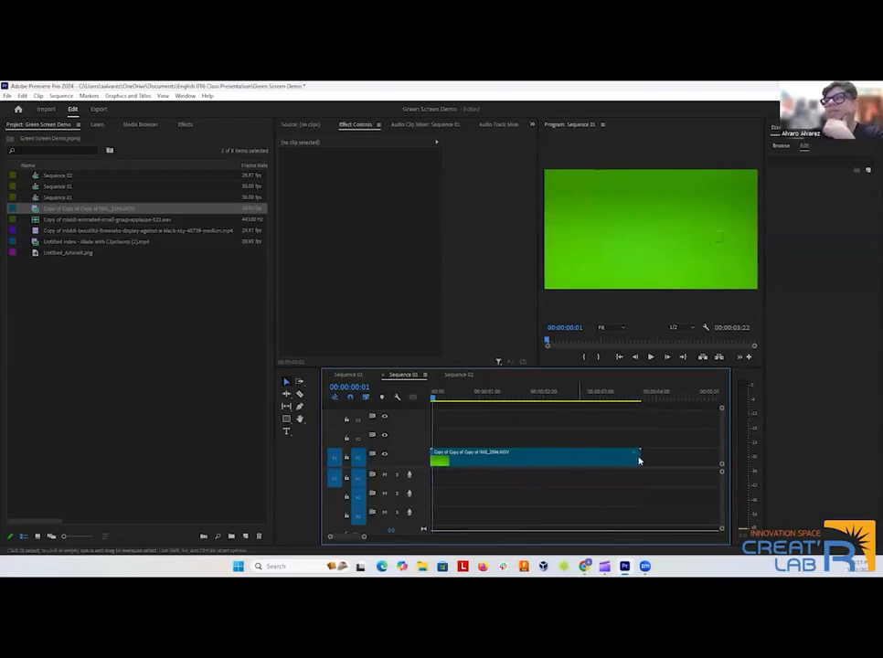
Add the mixkit fireworks MP4 directly after the green-screen clip on track V1 and return the playhead to the sequence start.
click(106, 231)
drag(274, 247, 650, 462)
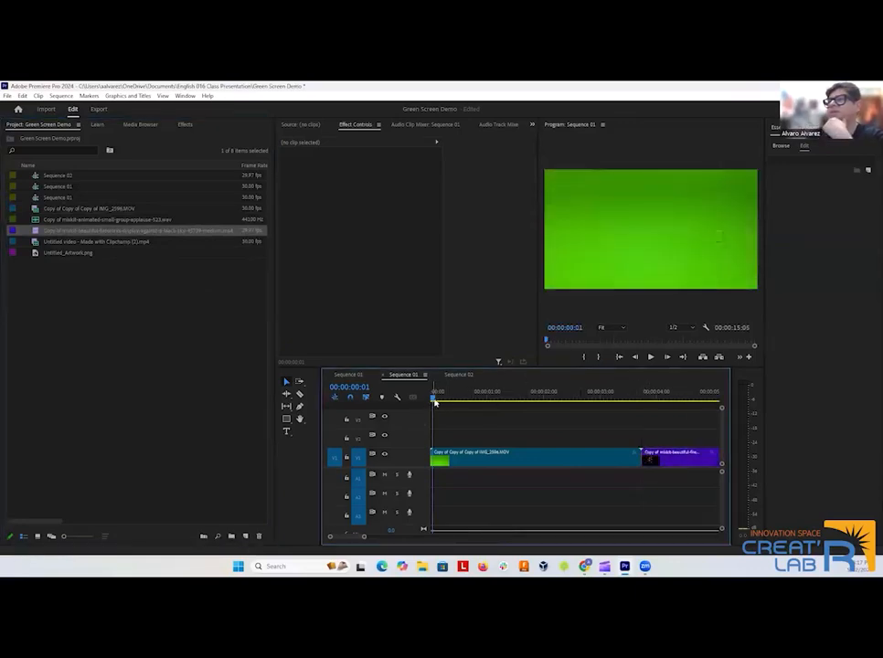
drag(434, 395, 431, 467)
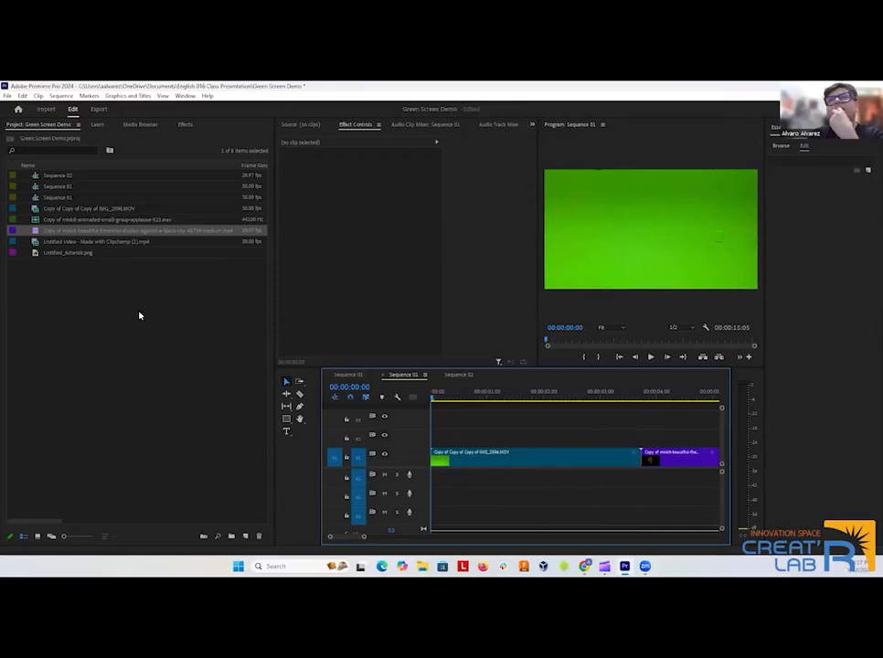
Place the mixkit small-group applause WAV at the start of track A1 and play the sequence with it.
click(88, 222)
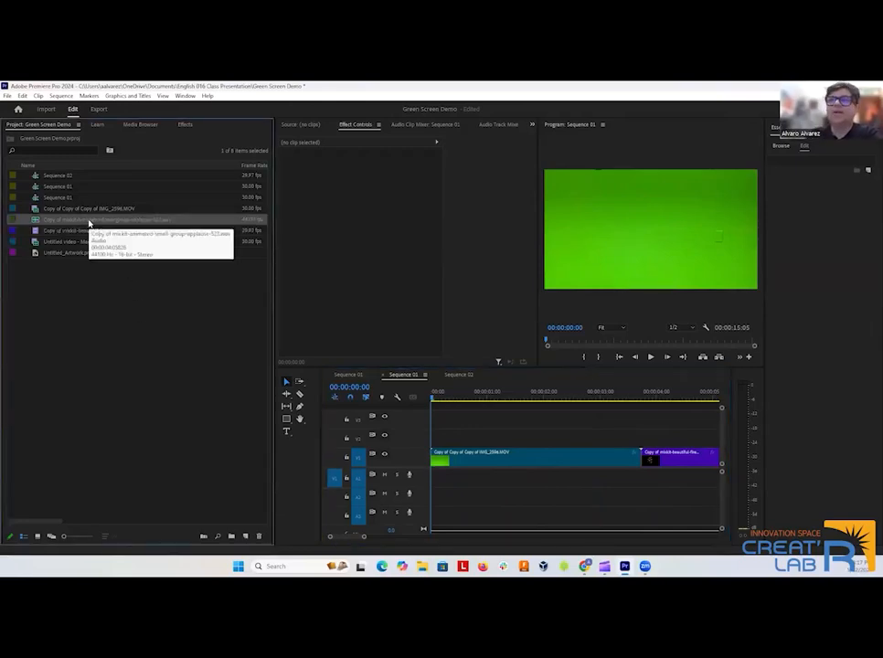
drag(89, 222, 441, 483)
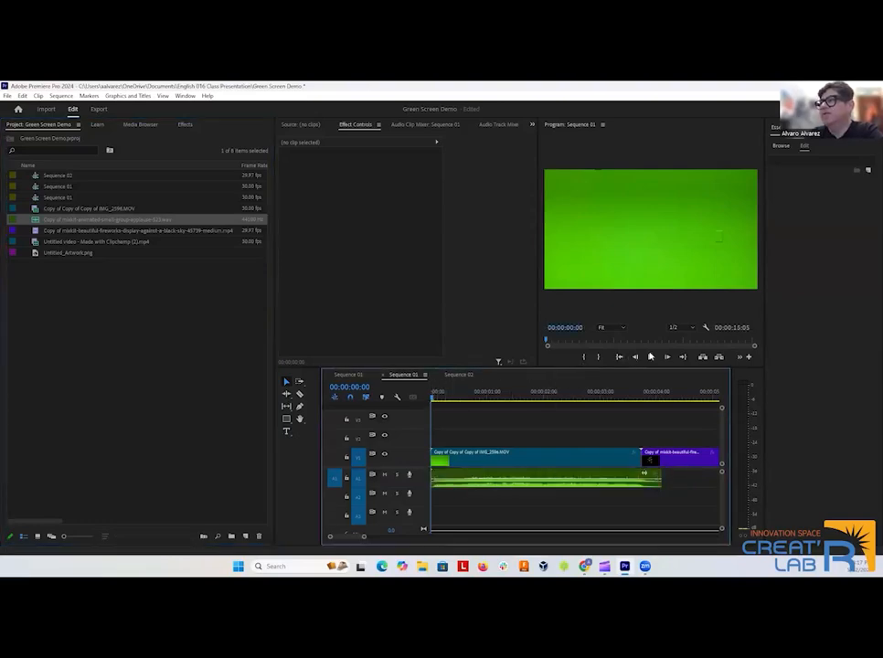
click(649, 356)
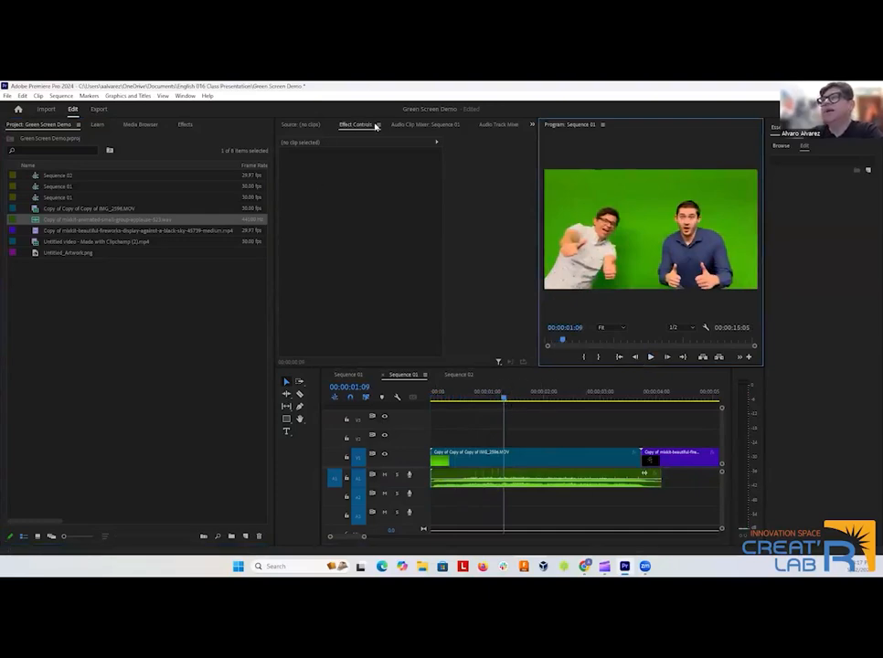
Lower the applause clip's volume on track A1 to about -16 dB with the Audio Clip Mixer, checking the level in playback.
click(417, 125)
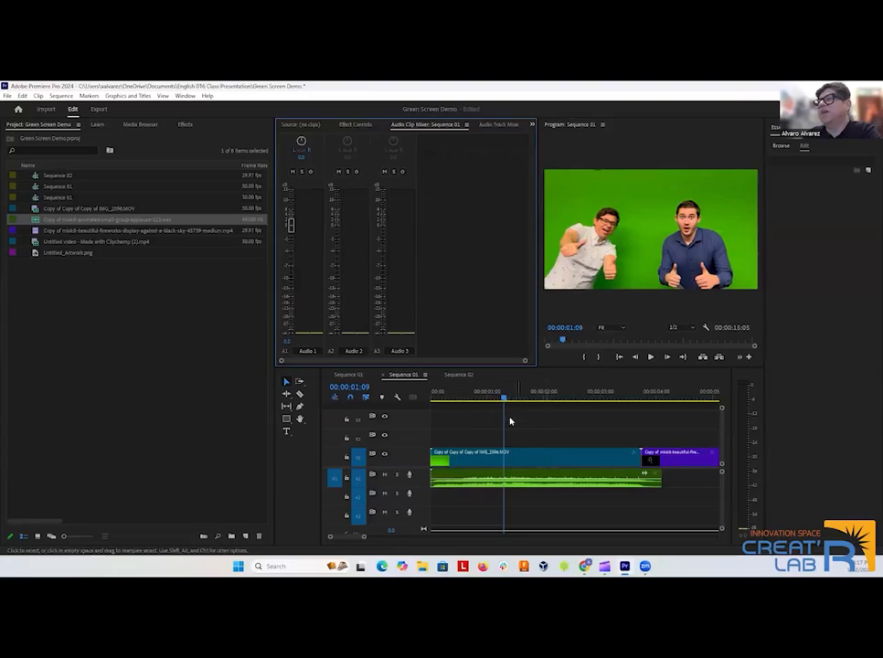
drag(503, 400, 448, 401)
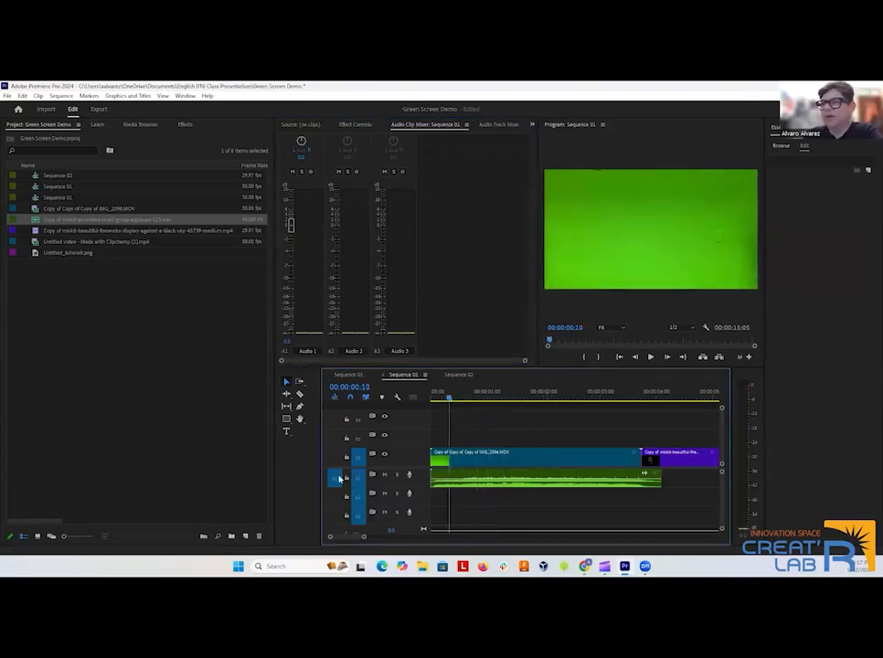
drag(475, 477, 481, 498)
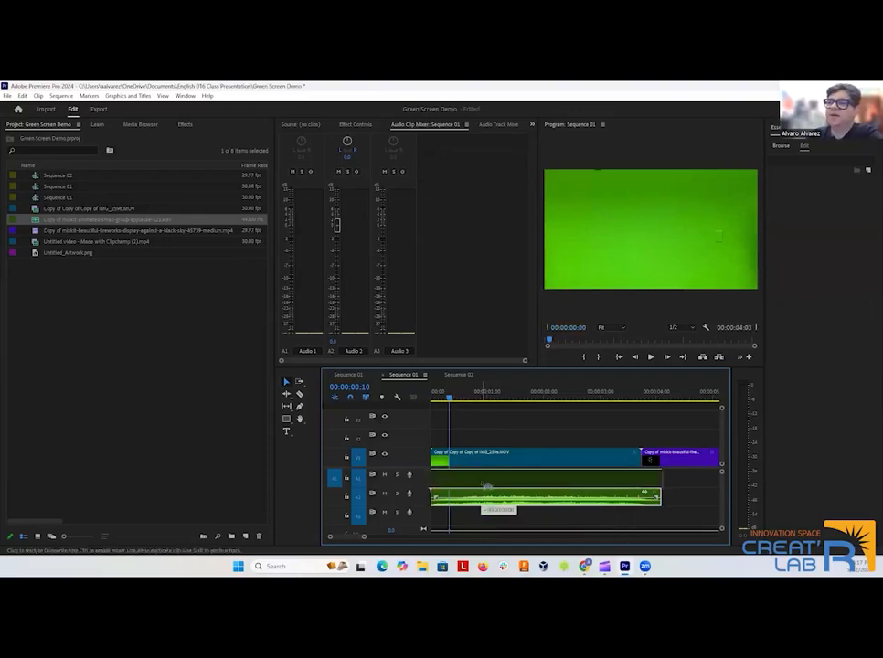
drag(482, 498, 483, 485)
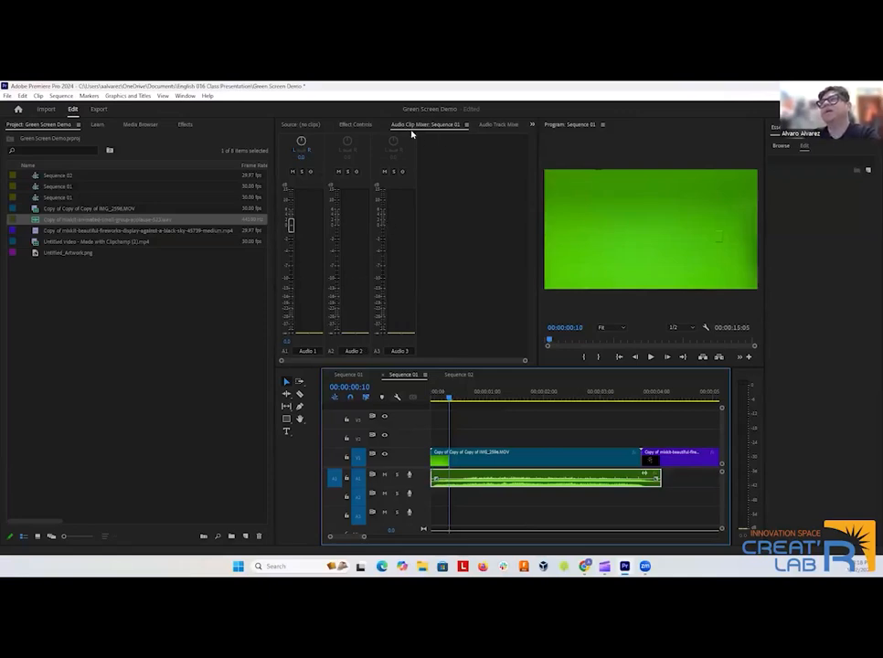
drag(290, 224, 295, 283)
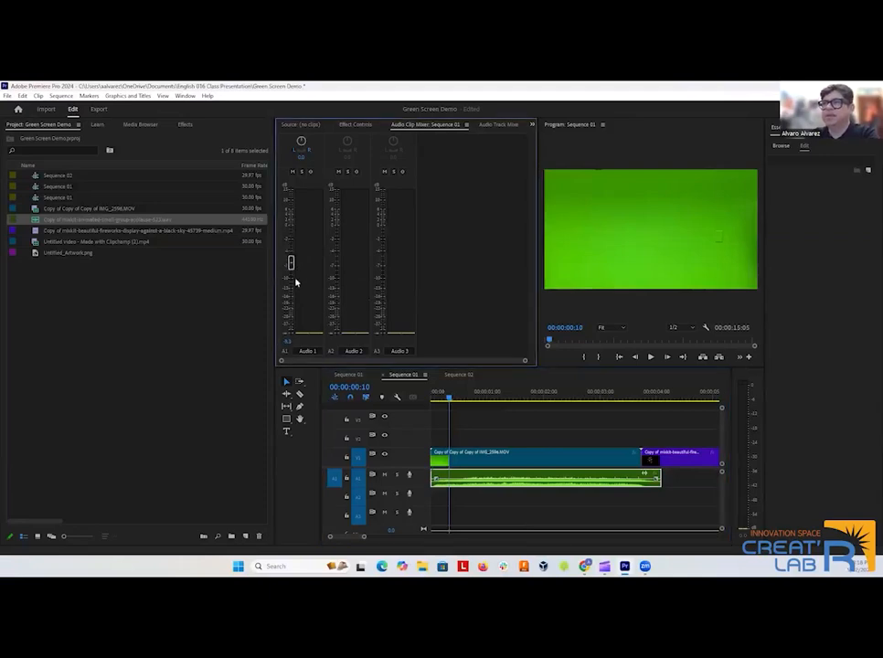
click(647, 357)
click(647, 357)
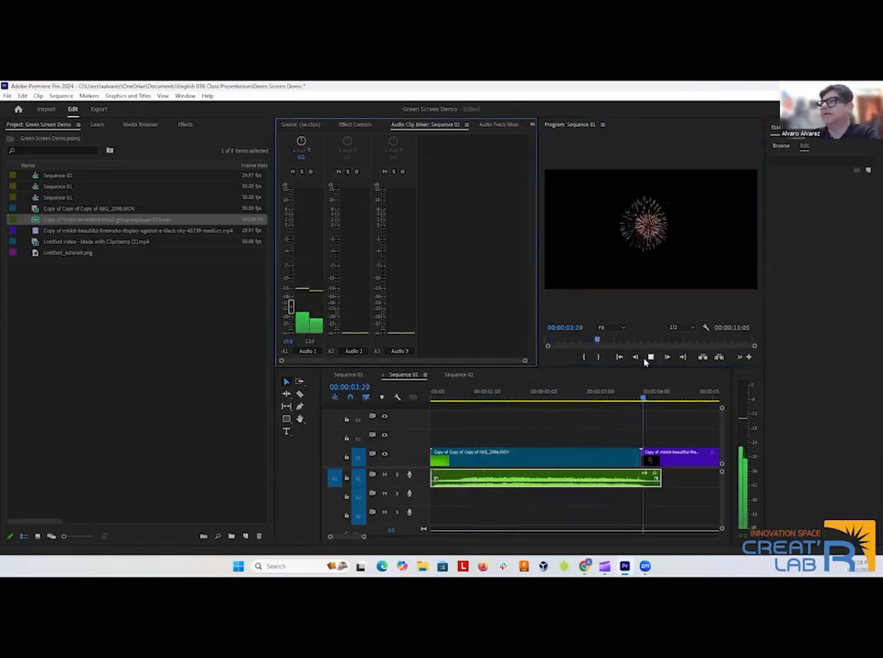
drag(665, 396, 432, 403)
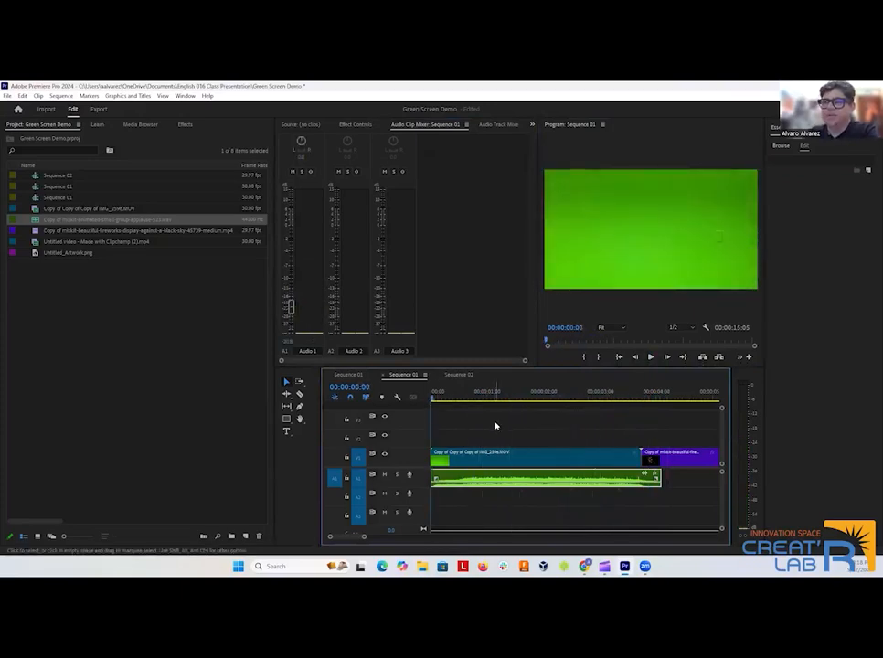
click(290, 310)
drag(290, 309, 290, 298)
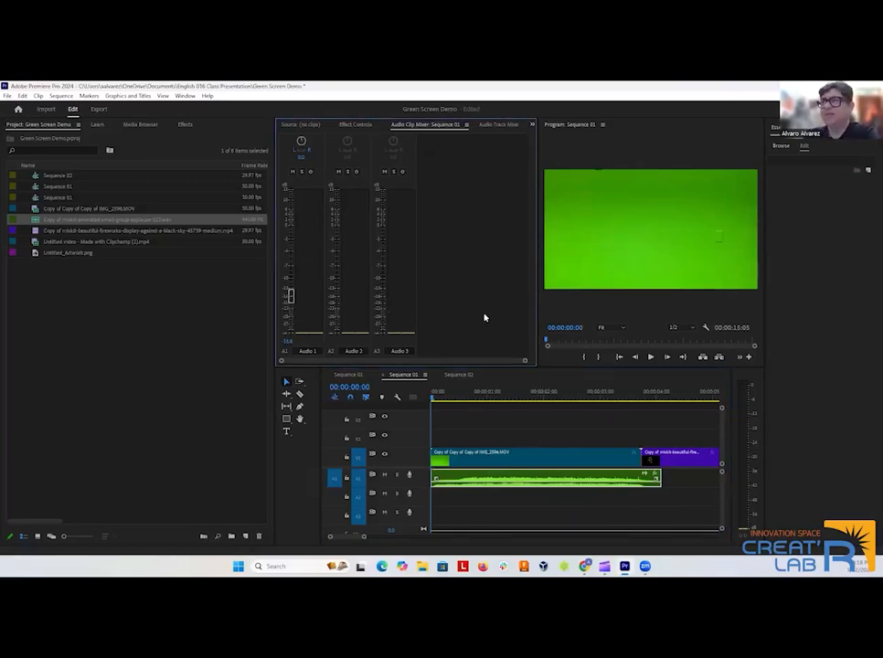
Search the effects for "ultra" and apply Ultra Key to the green-screen clip on V1, keeping the clip selected with its effect settings shown.
click(357, 125)
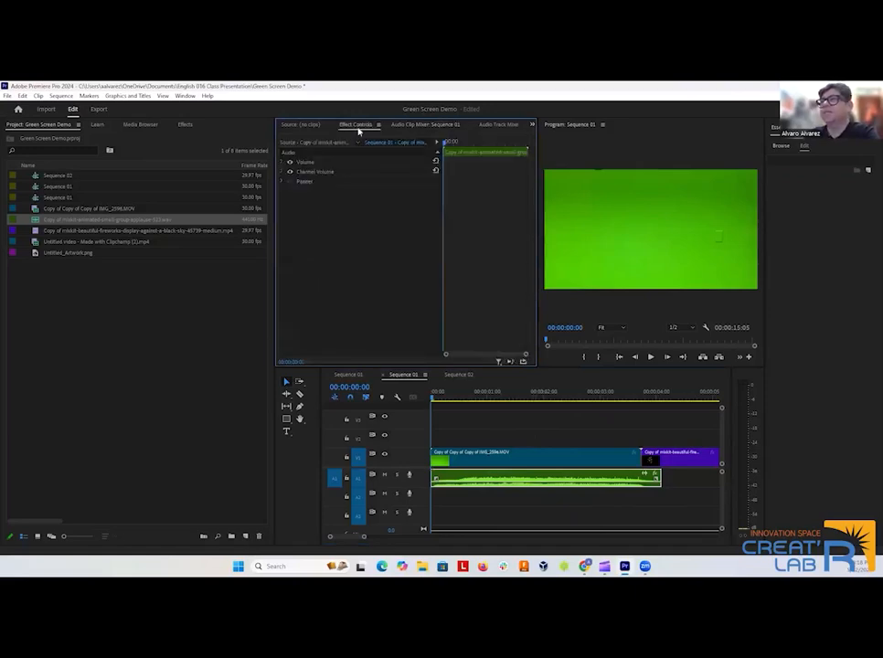
click(463, 466)
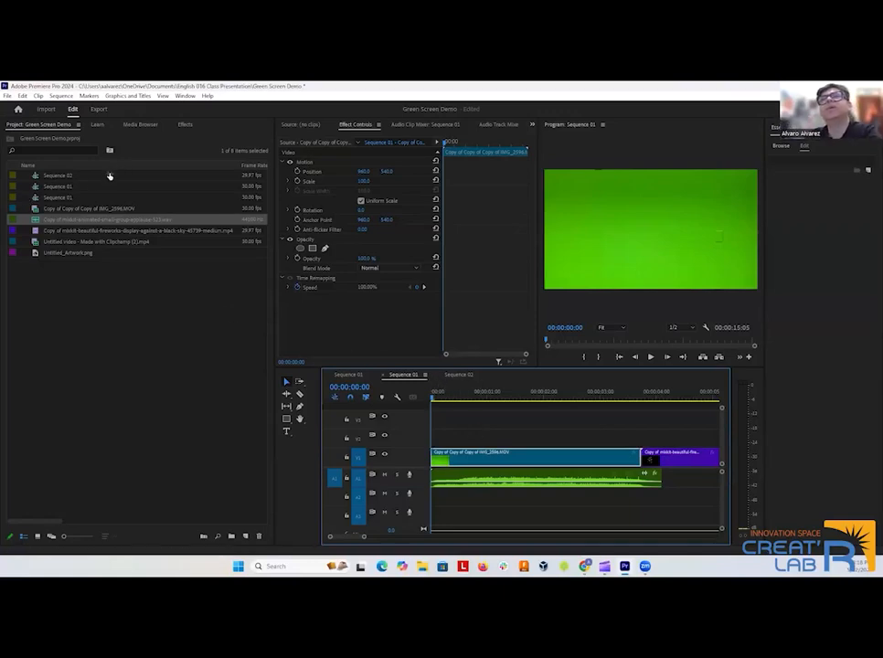
click(186, 126)
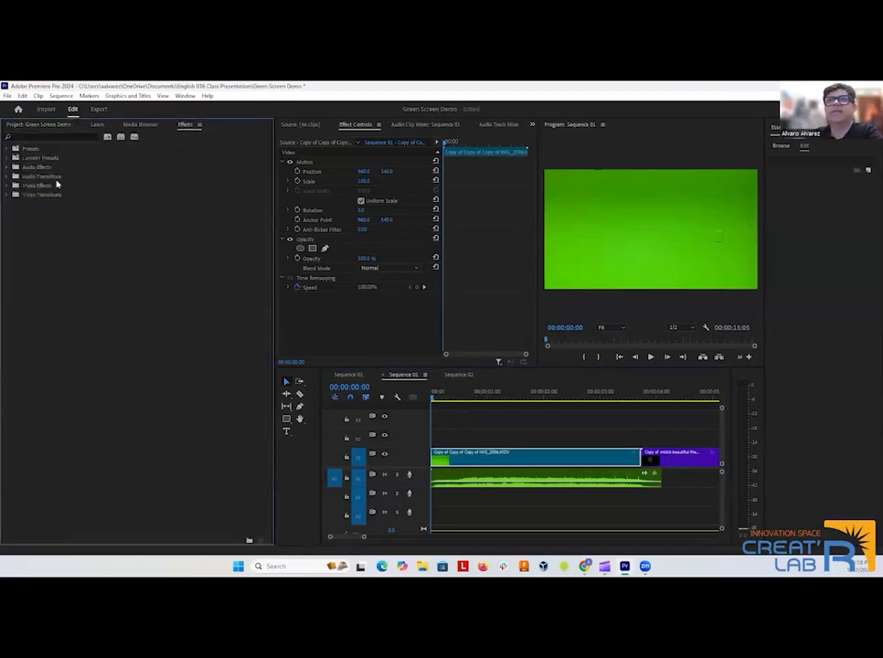
click(36, 138)
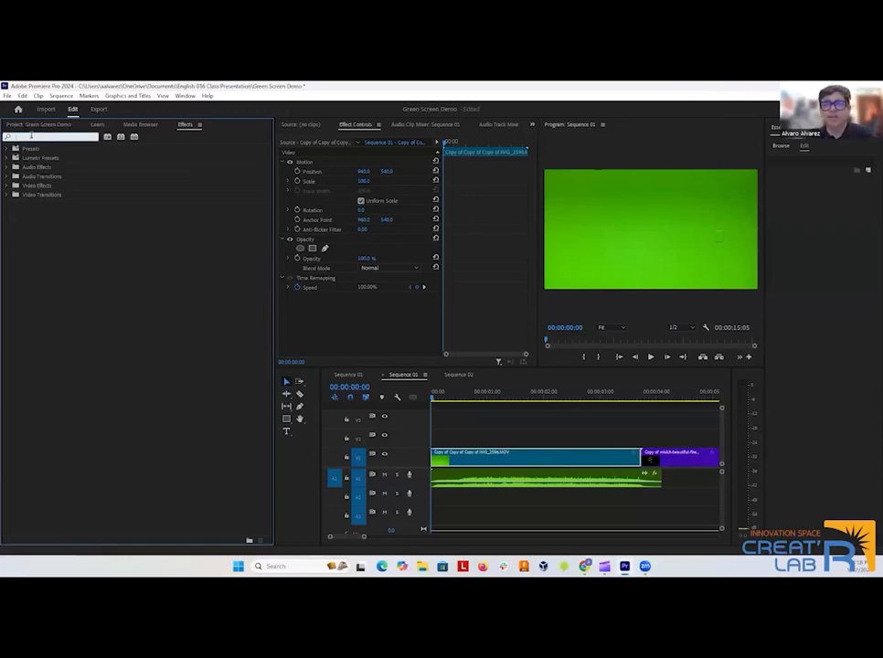
text(ultra)
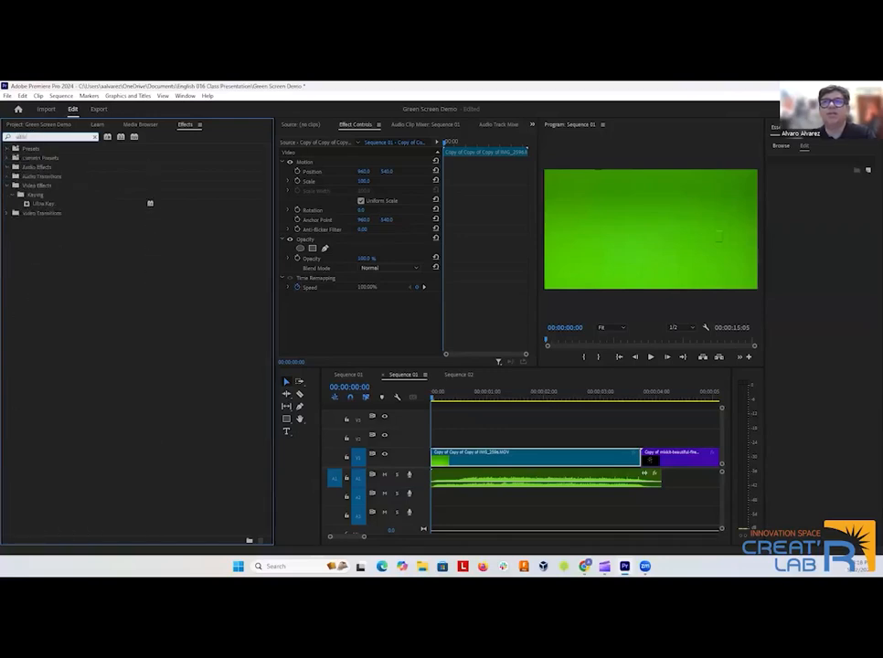
click(49, 206)
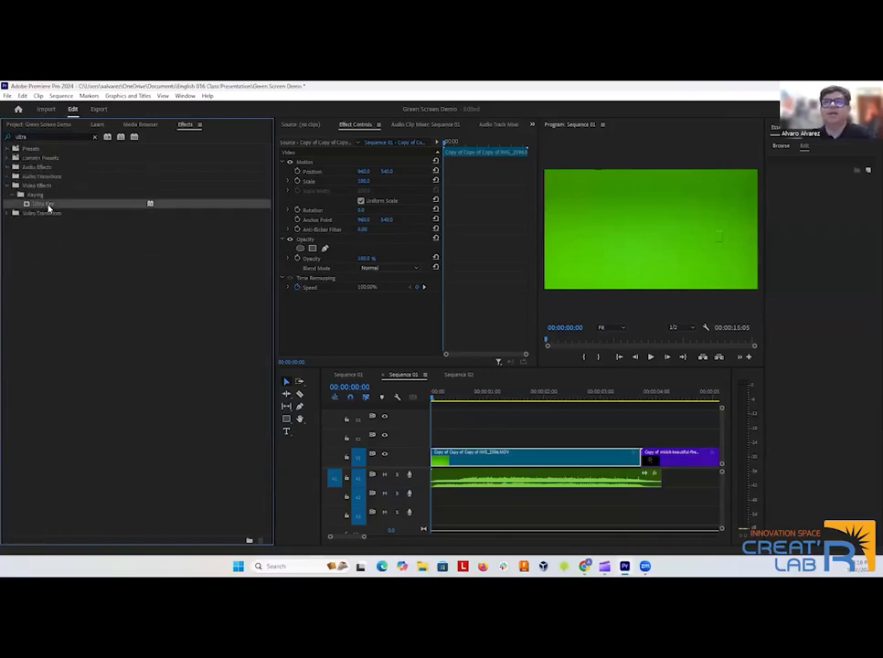
drag(90, 208, 483, 461)
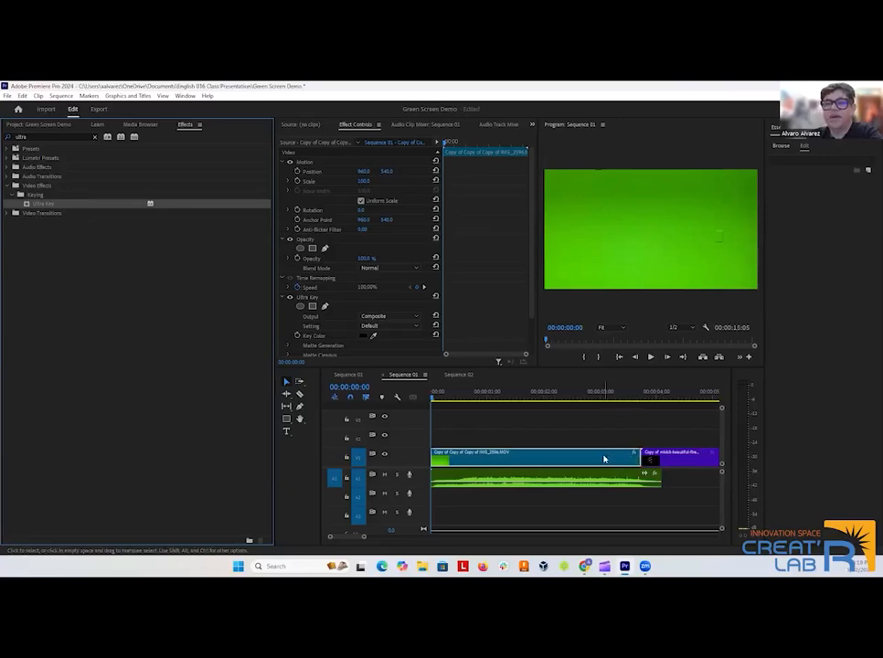
click(519, 455)
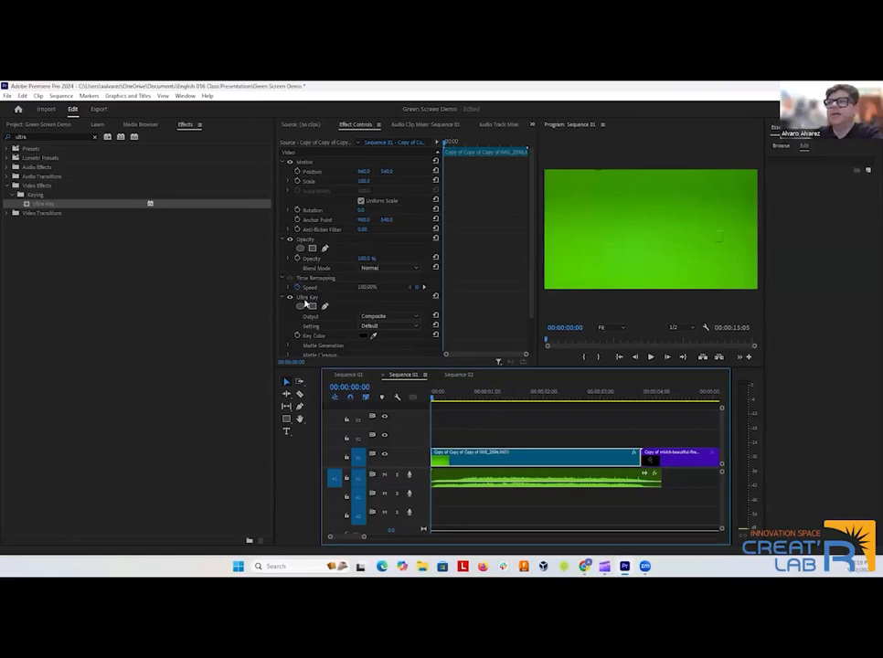
Toggle Ultra Key off and on, and sample the green backdrop in the preview as its Key Color.
click(289, 298)
click(289, 298)
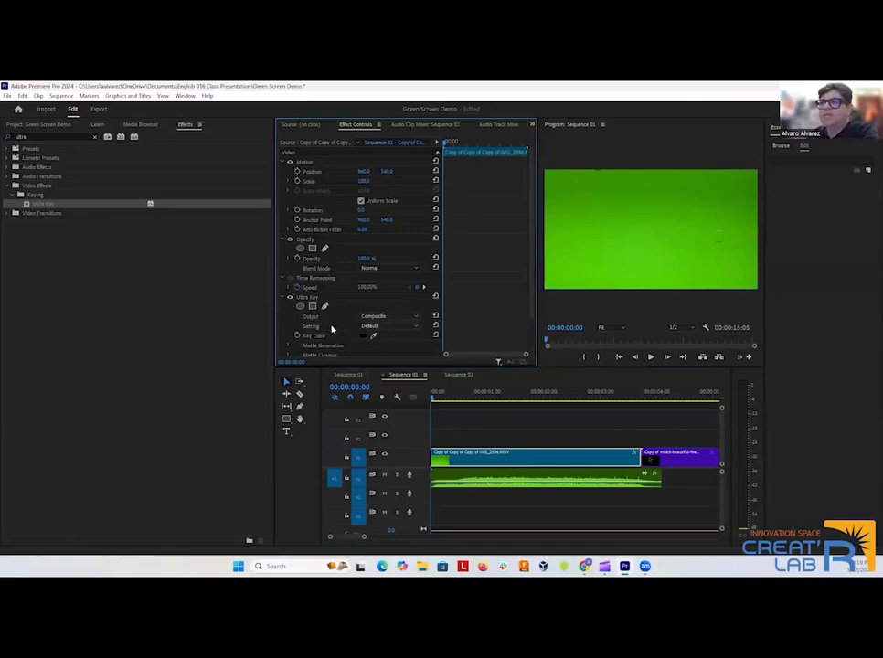
scroll(330, 329, down, 2)
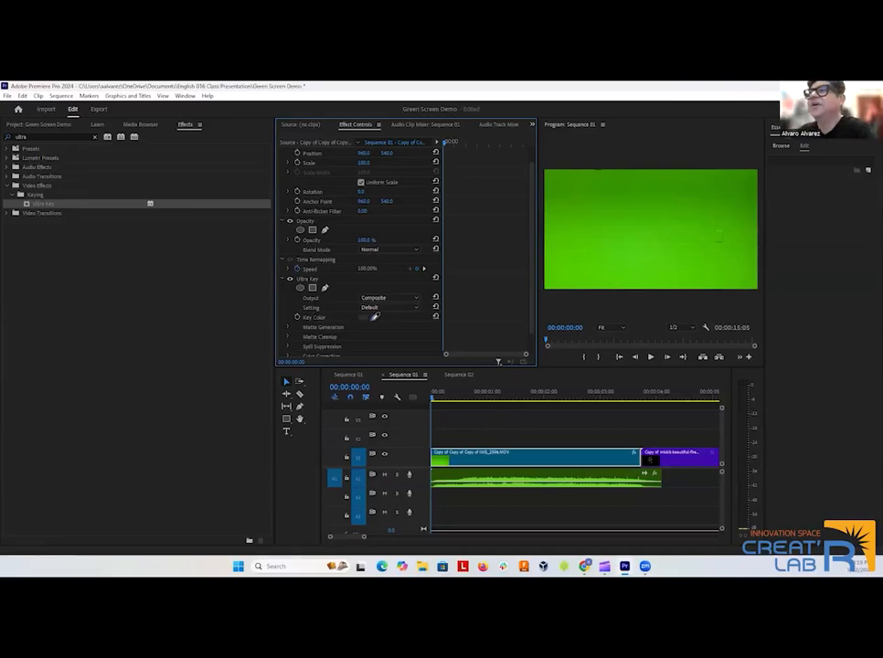
click(643, 229)
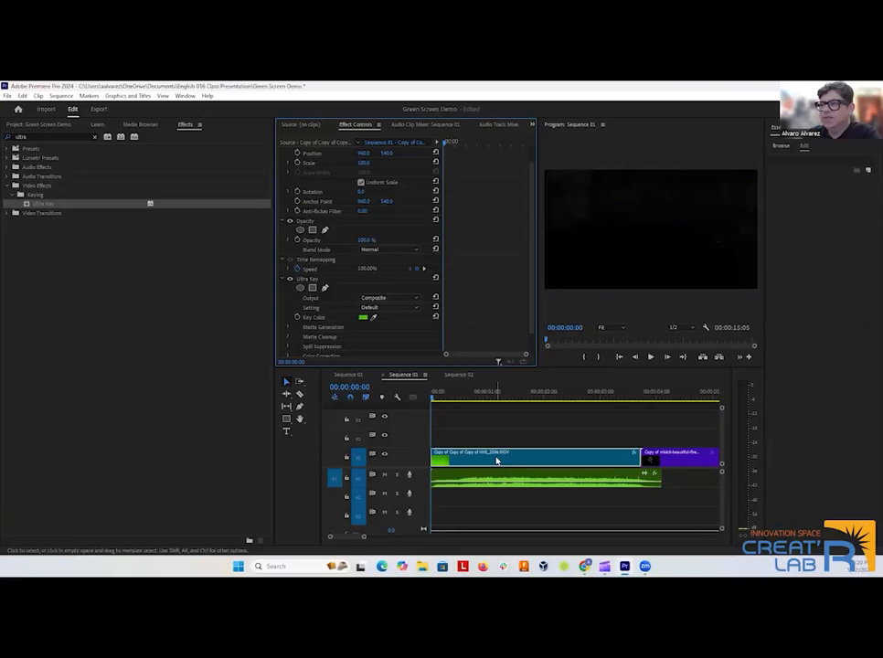
Move the keyed green-screen clip up to track V2 and place the fireworks clip beneath it at the start of V1.
drag(498, 462, 496, 447)
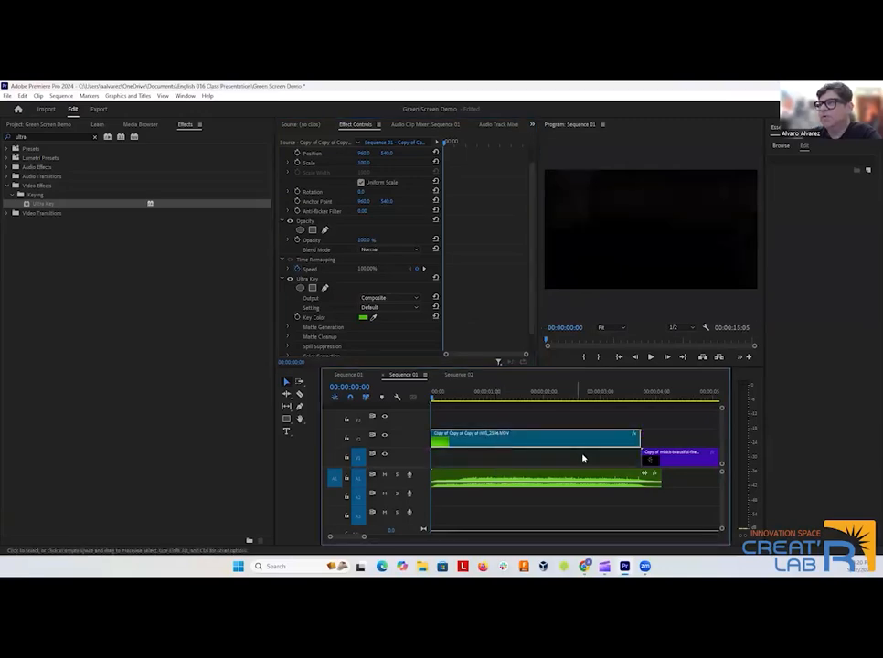
drag(669, 462, 458, 455)
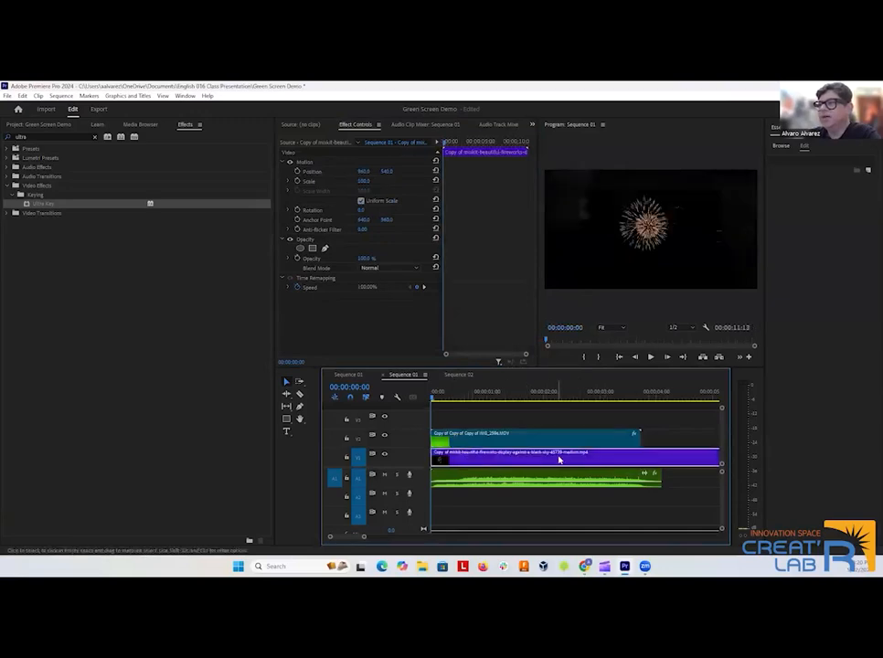
scroll(558, 458, down, 7)
scroll(537, 455, up, 7)
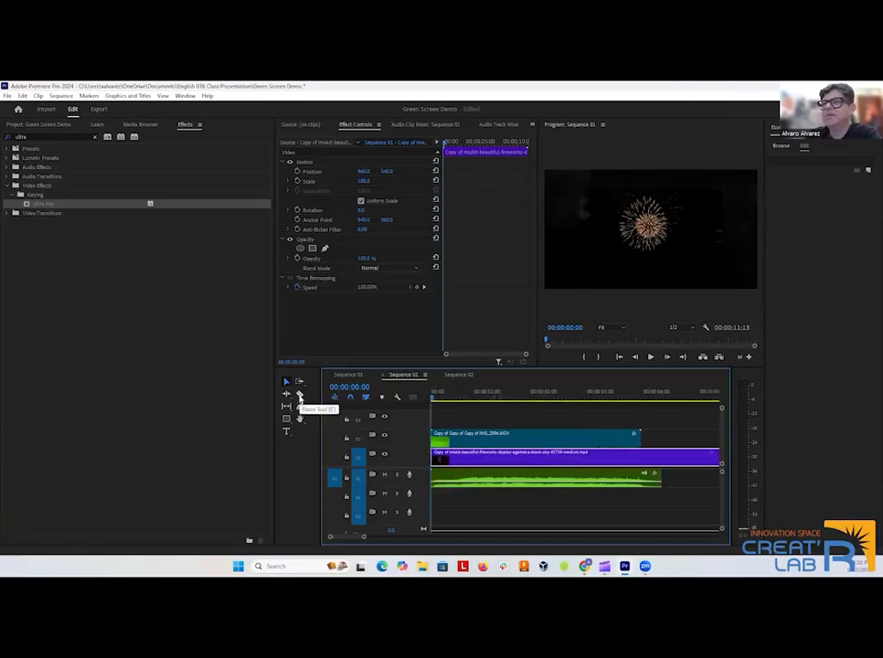
Cut the fireworks clip on V1 where the applause audio ends and delete the remainder.
click(300, 393)
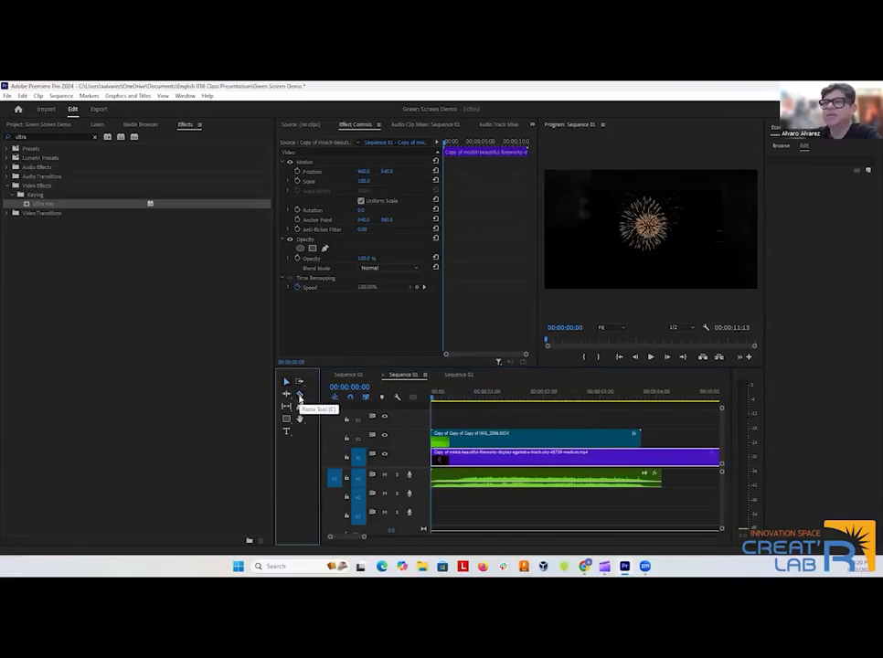
click(665, 461)
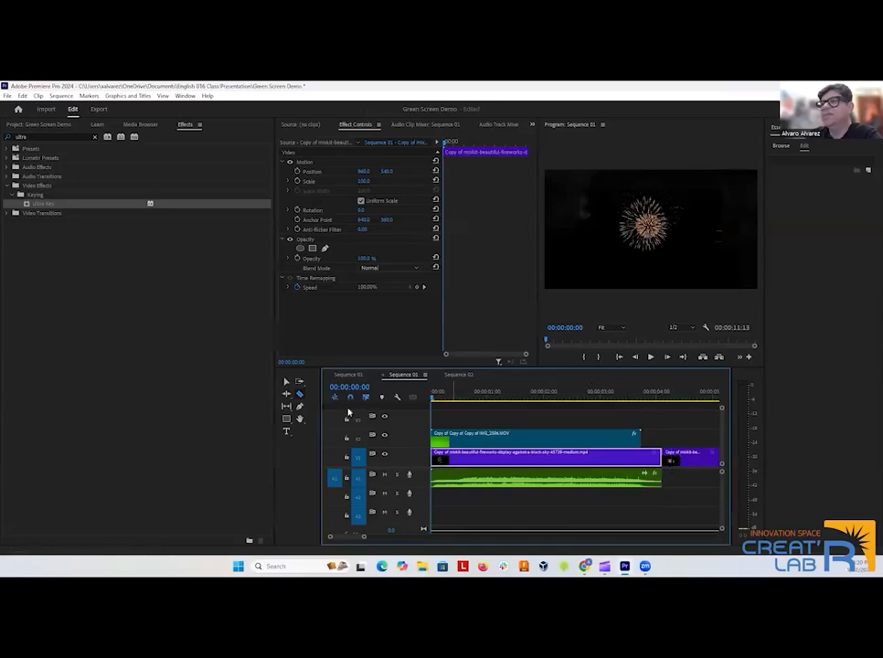
click(285, 382)
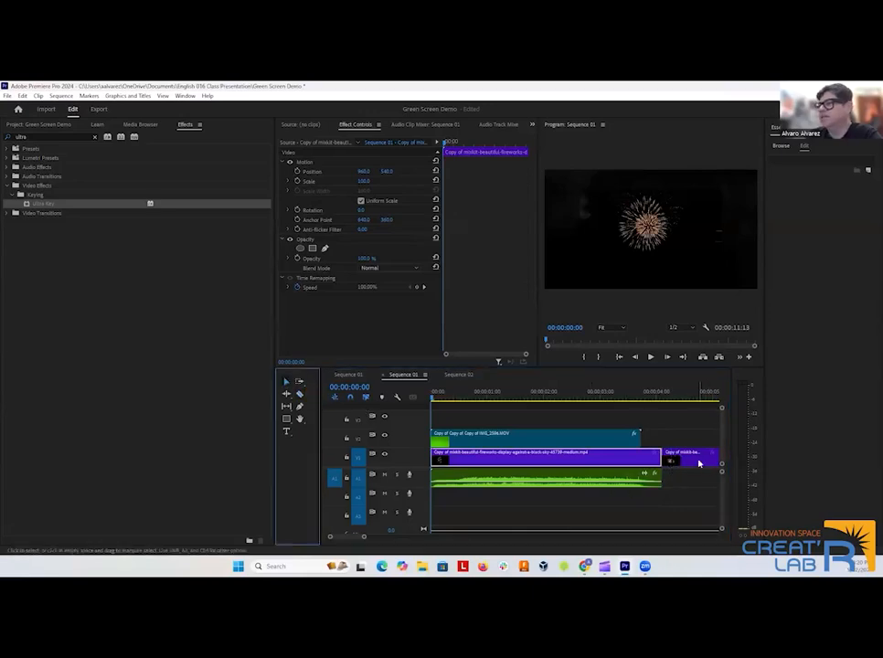
click(694, 460)
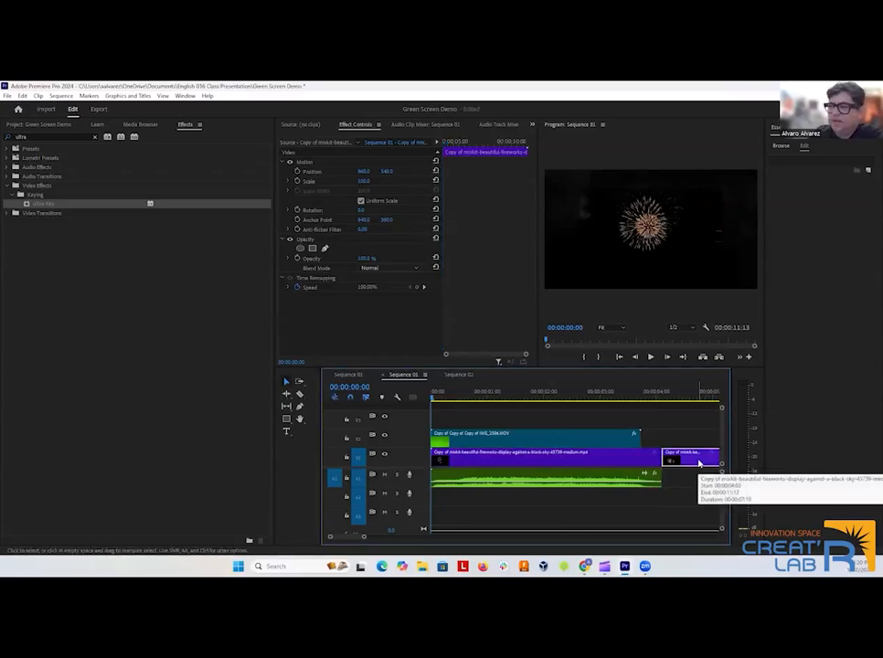
key(Delete)
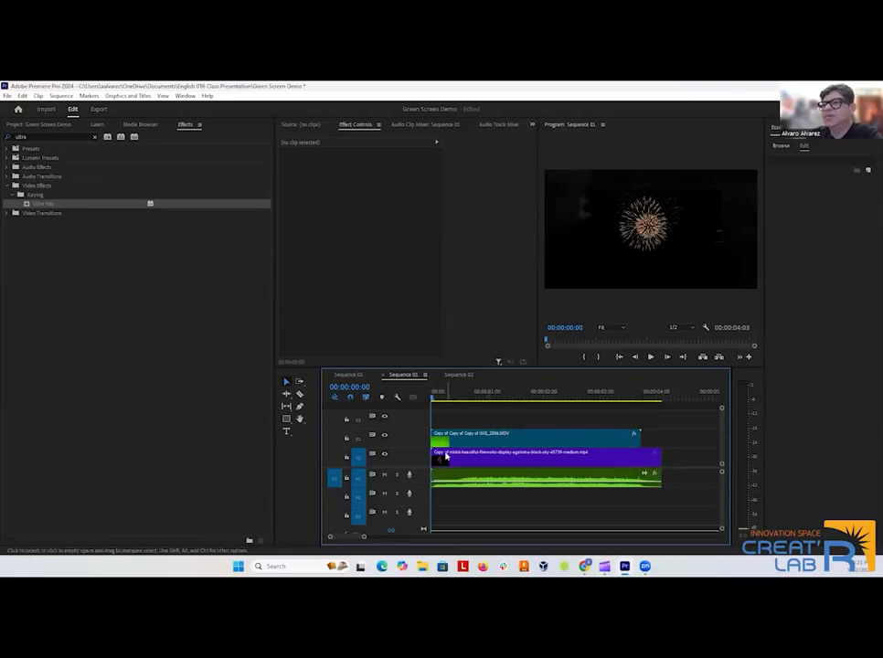
Cut the fireworks and applause clips at the end of the green-screen clip and delete both leftover pieces.
click(300, 394)
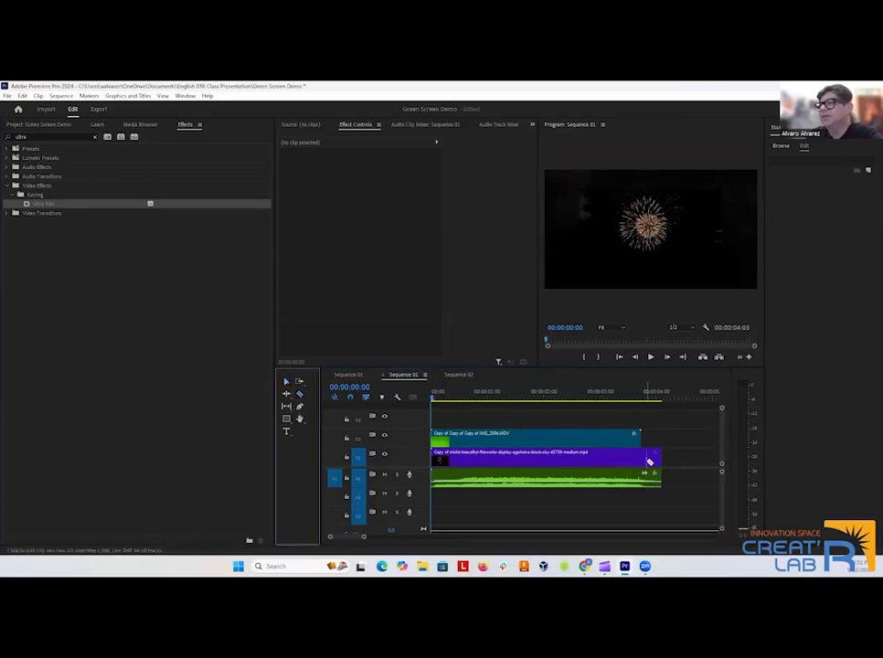
click(646, 460)
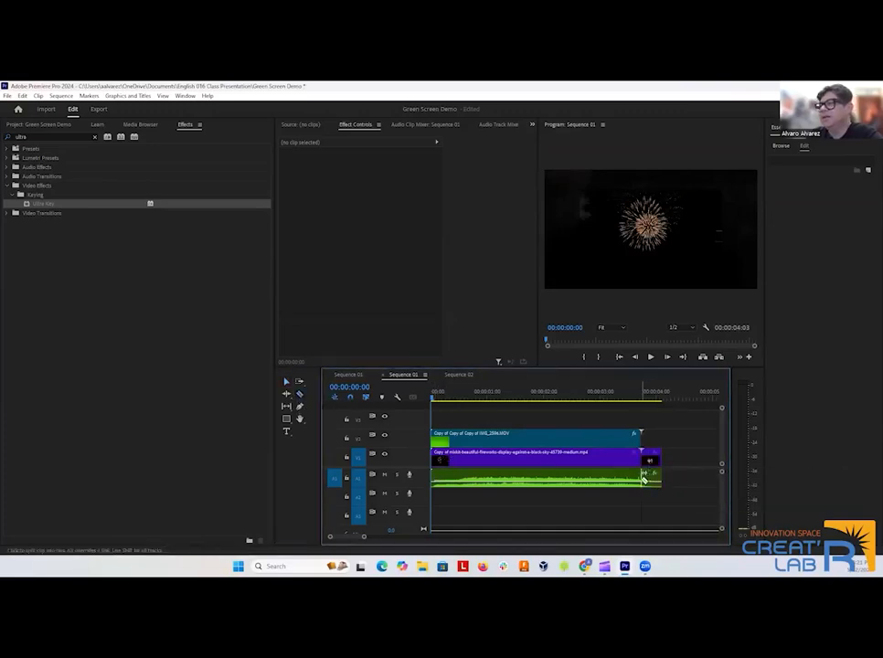
click(644, 480)
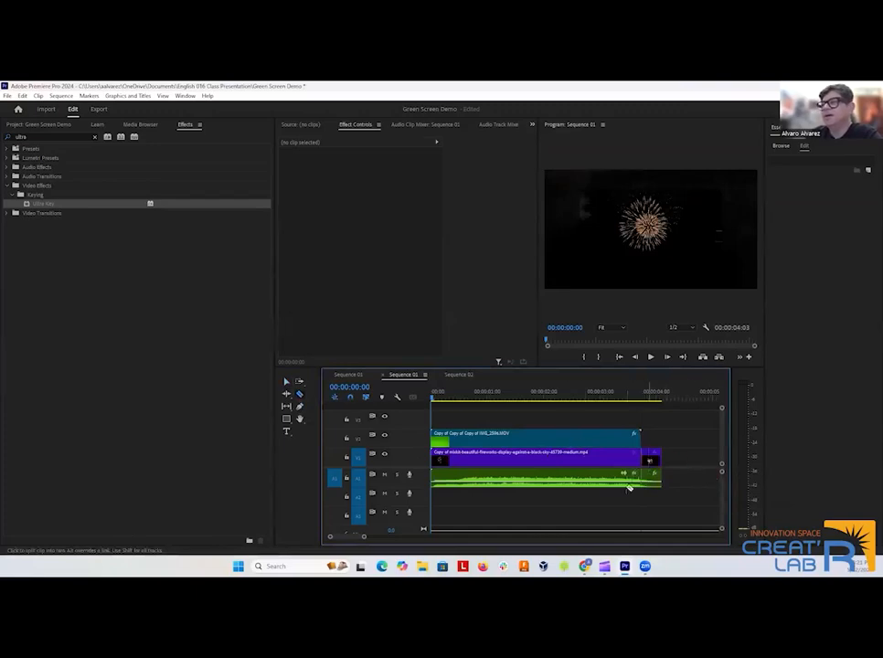
click(286, 382)
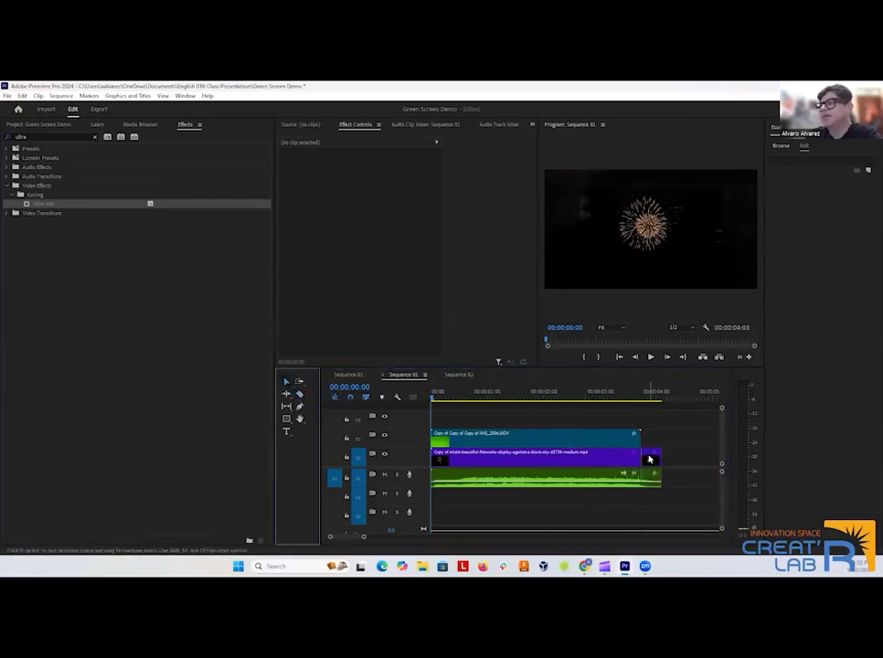
click(649, 458)
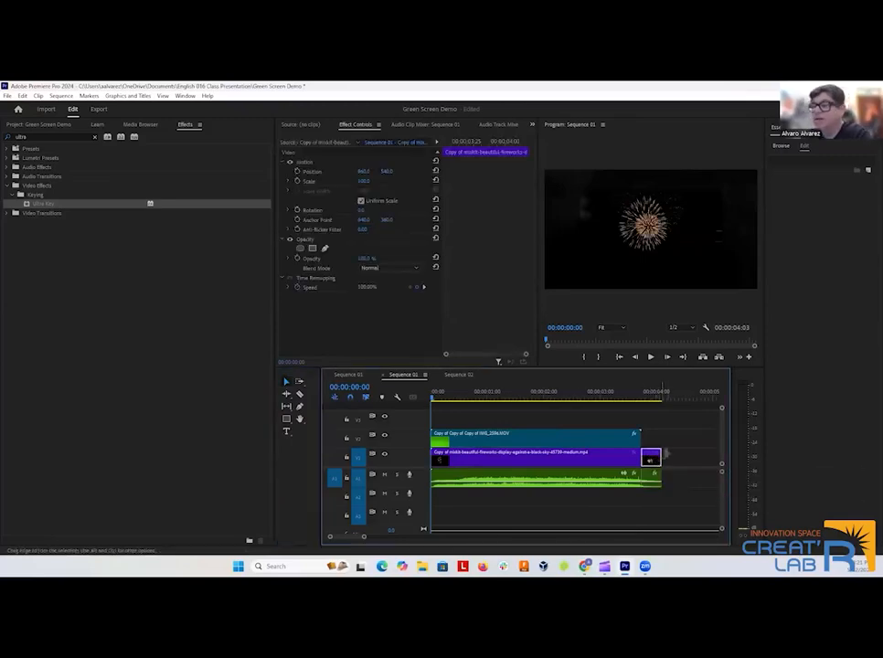
key(Delete)
click(651, 475)
key(Delete)
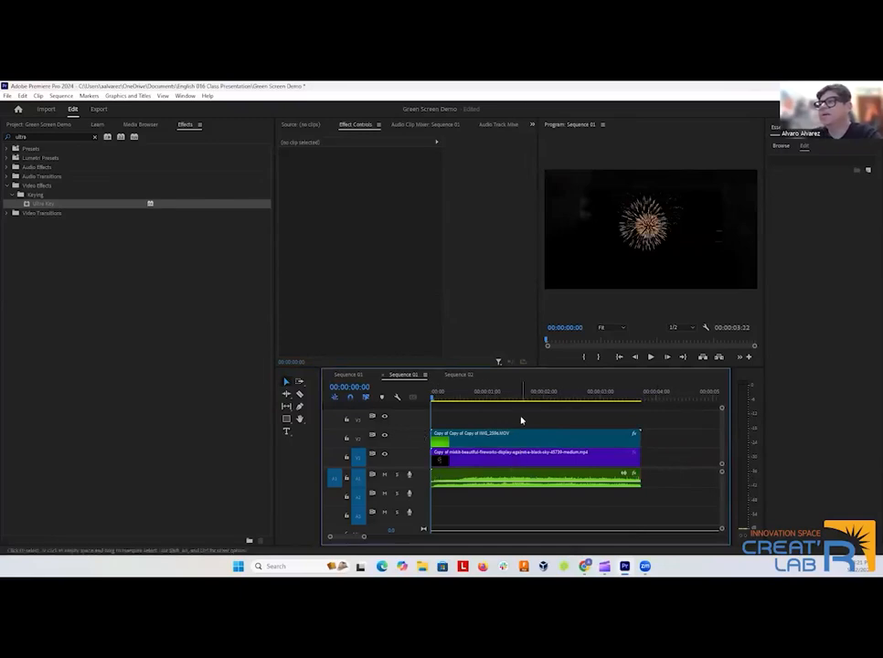
Preview the composite and set Contrast and Mid Point to 100 in the green-screen clip's Ultra Key Matte Cleanup.
click(651, 357)
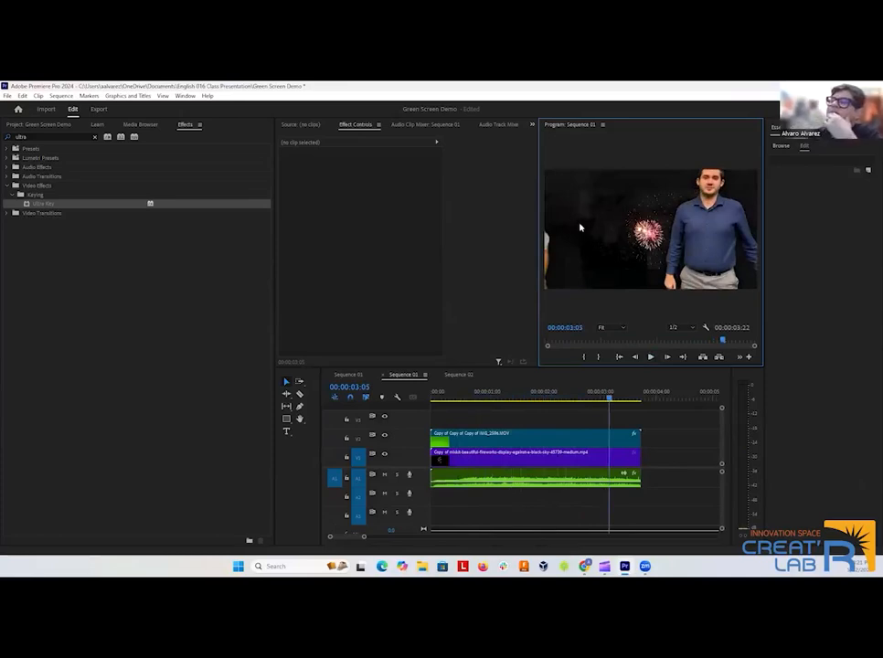
click(474, 445)
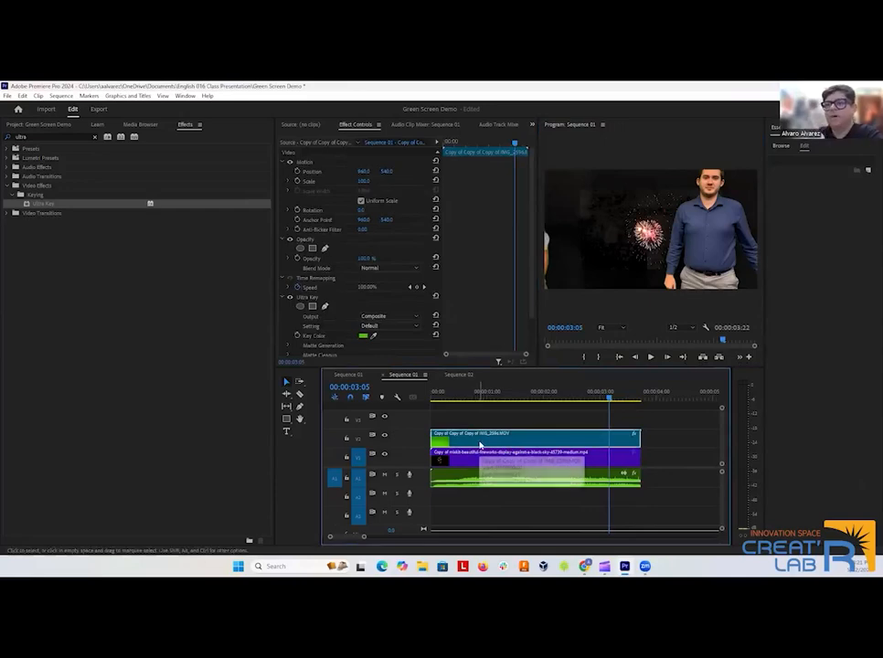
scroll(356, 281, down, 1)
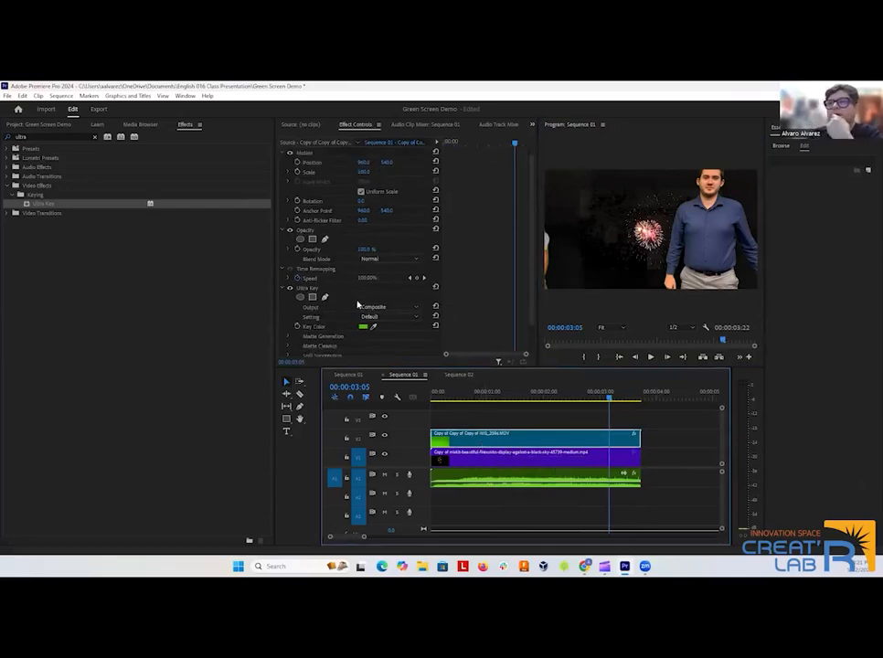
click(289, 347)
scroll(344, 330, down, 3)
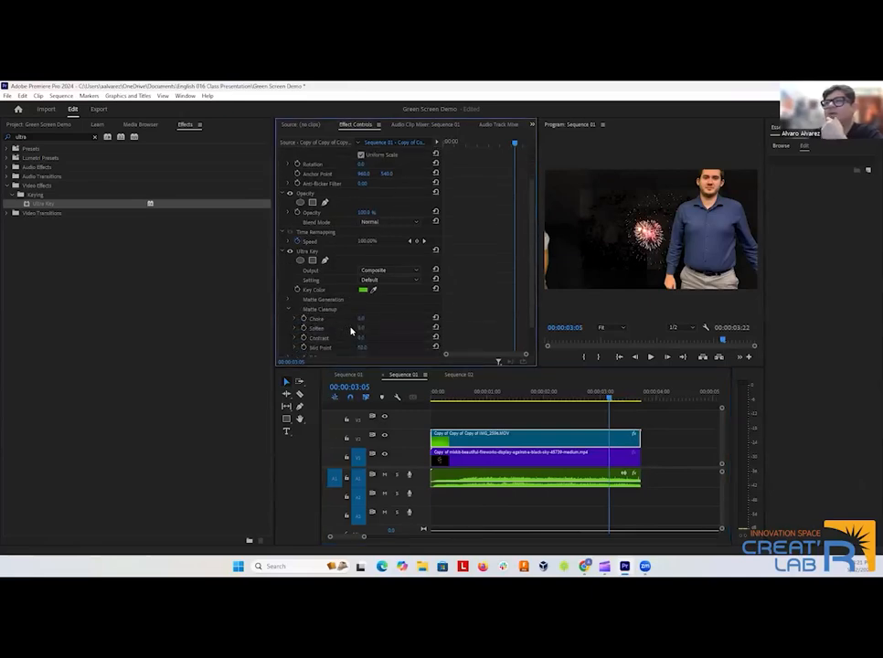
scroll(379, 334, down, 2)
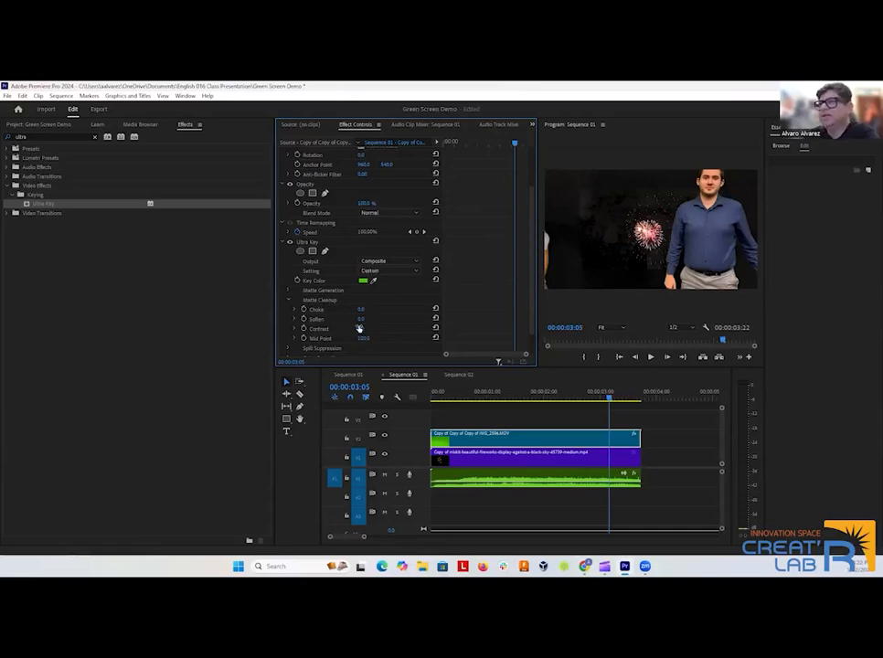
drag(360, 328, 377, 329)
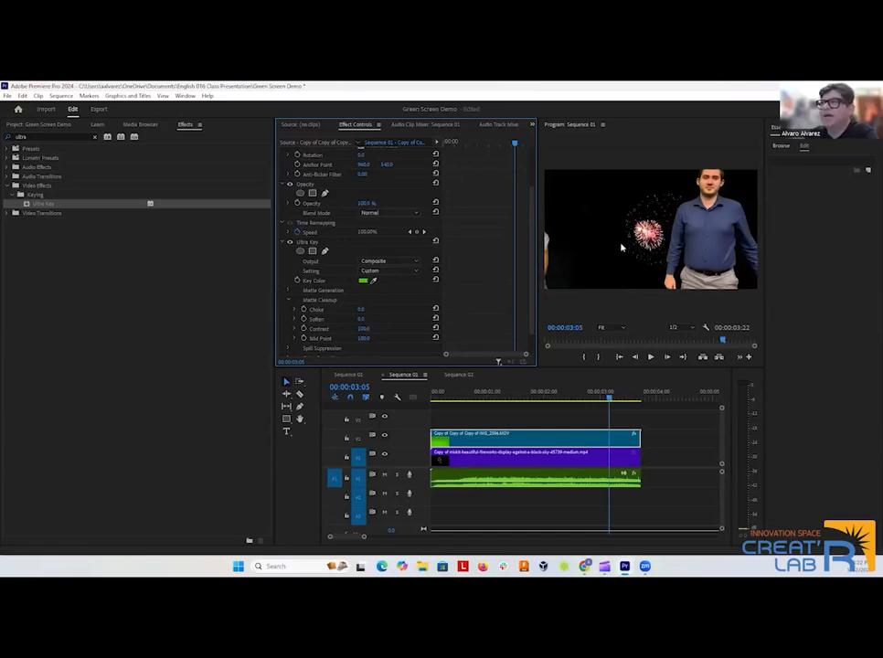
Play the composite from near the sequence start, and scrub back to about 00:00:01:05 to inspect the cleaned-up key.
drag(611, 398, 435, 407)
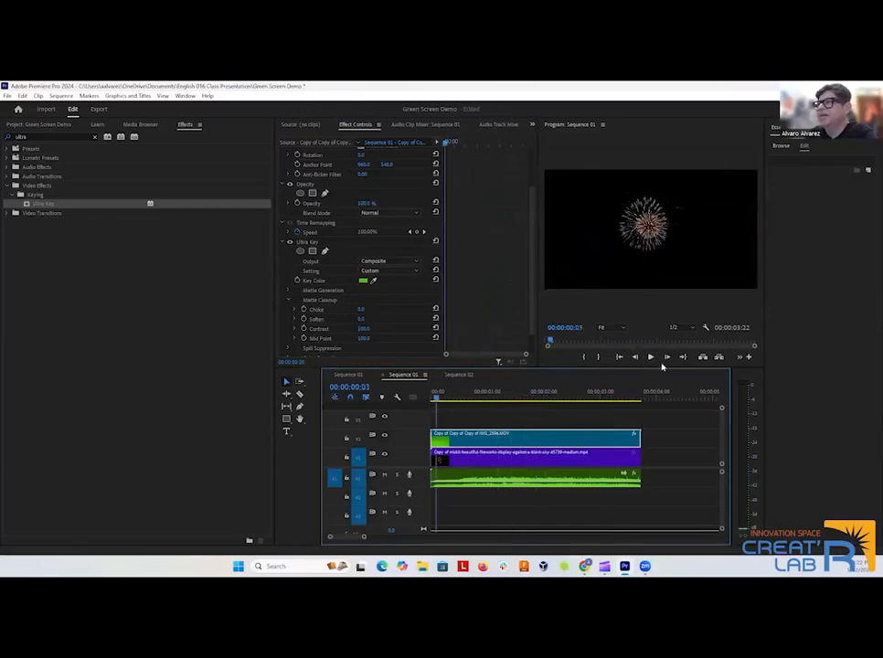
click(650, 357)
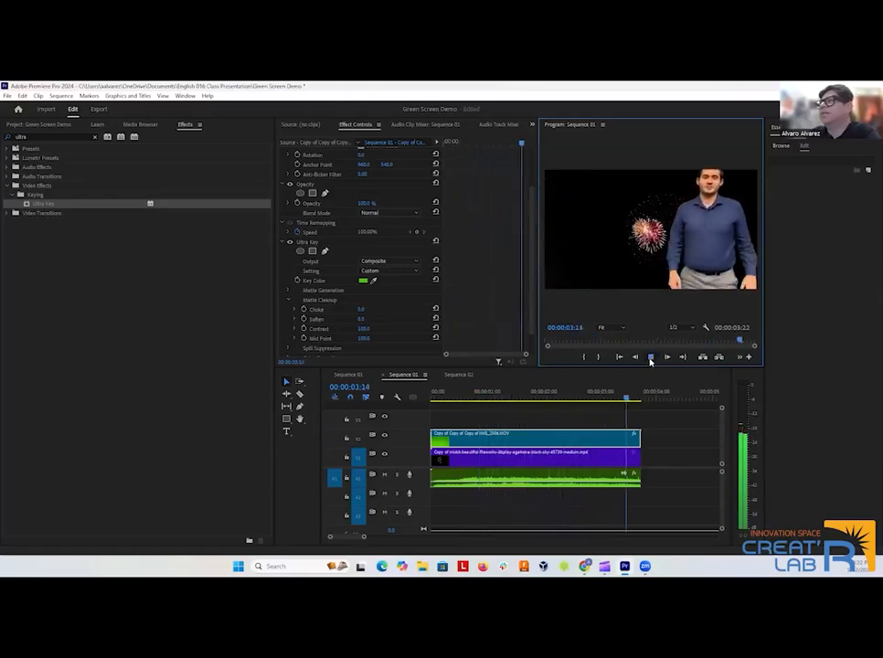
click(650, 357)
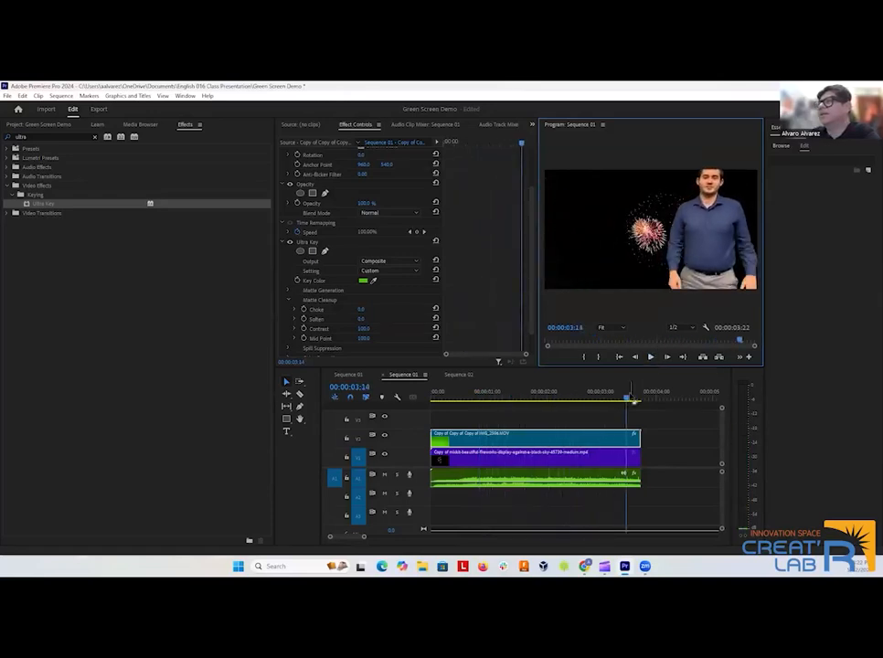
click(509, 410)
mouse_move(509, 409)
mouse_down()
mouse_move(483, 405)
mouse_move(495, 404)
mouse_up()
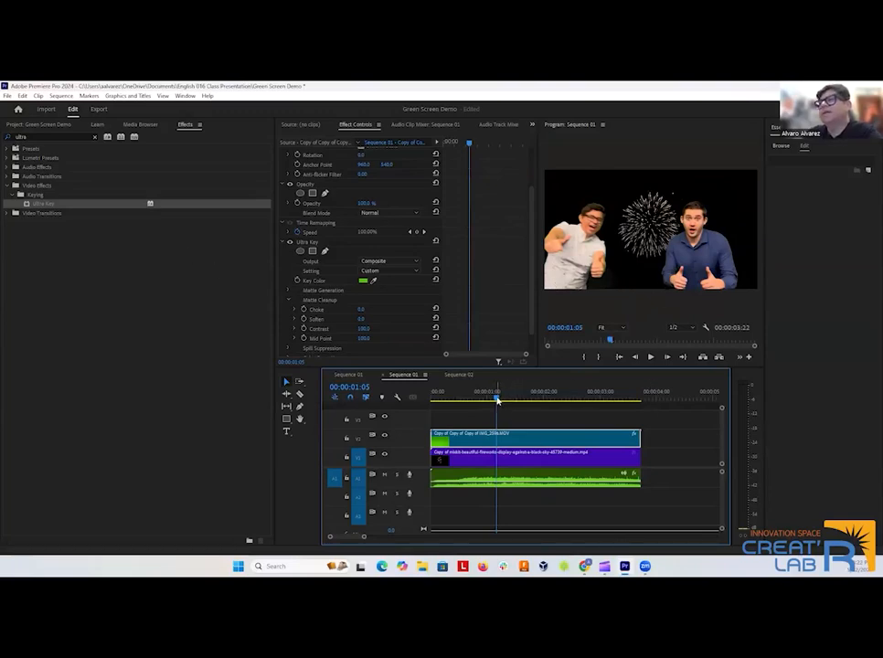
Add a text box reading "The End!" in the upper part of the frame at the end of the clips, at 00:00:03:22.
drag(500, 397, 640, 404)
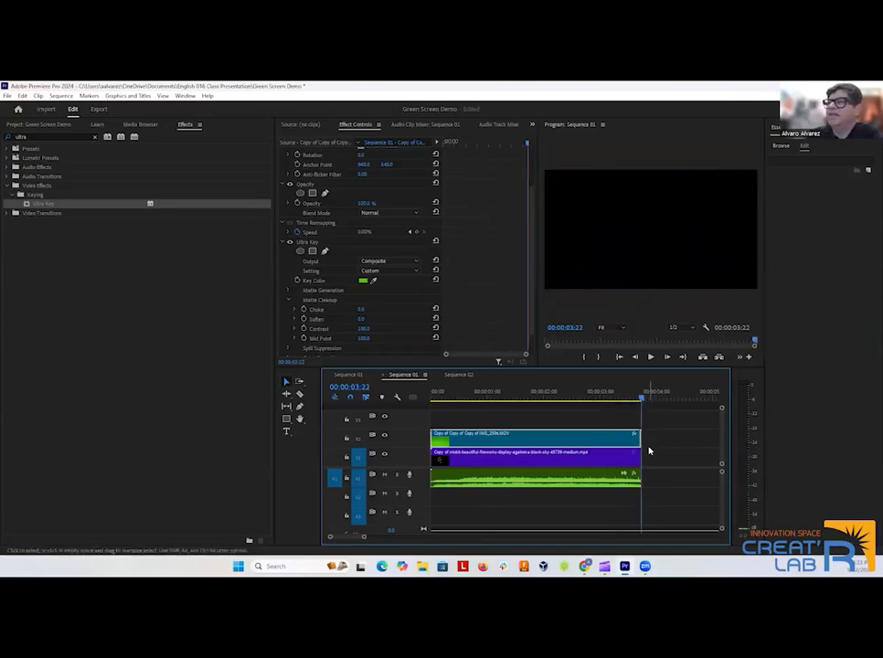
click(651, 247)
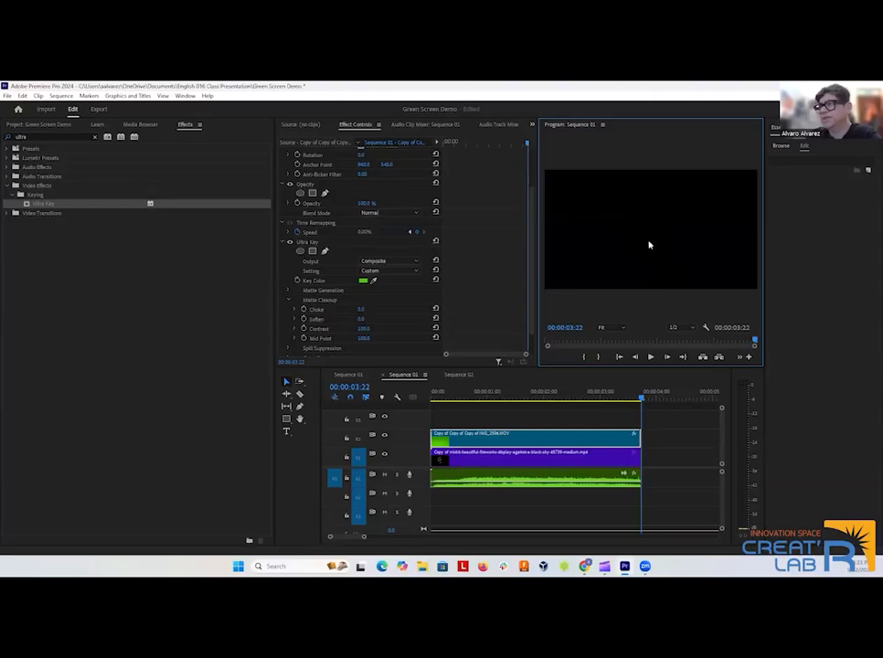
click(287, 430)
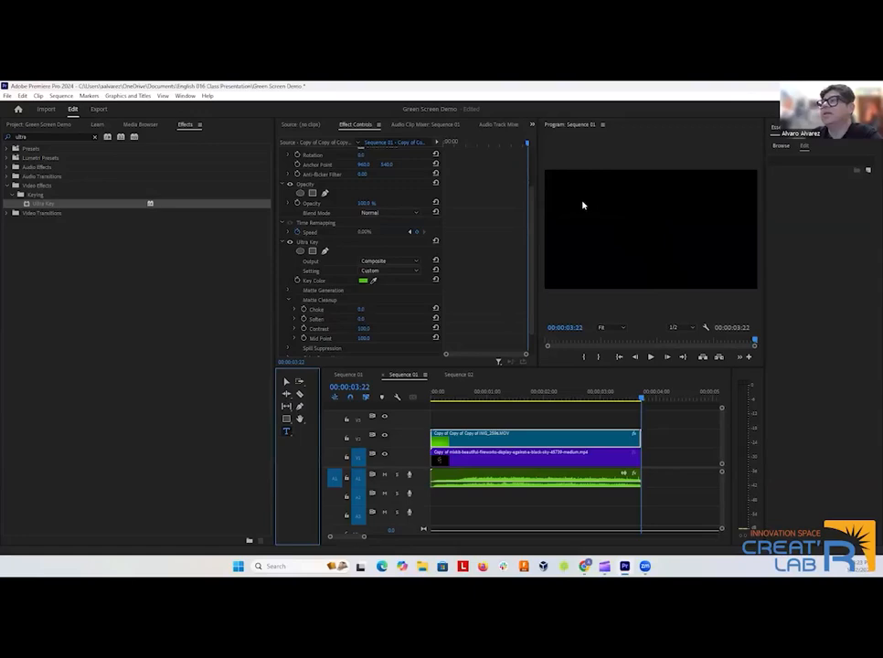
drag(571, 188, 727, 240)
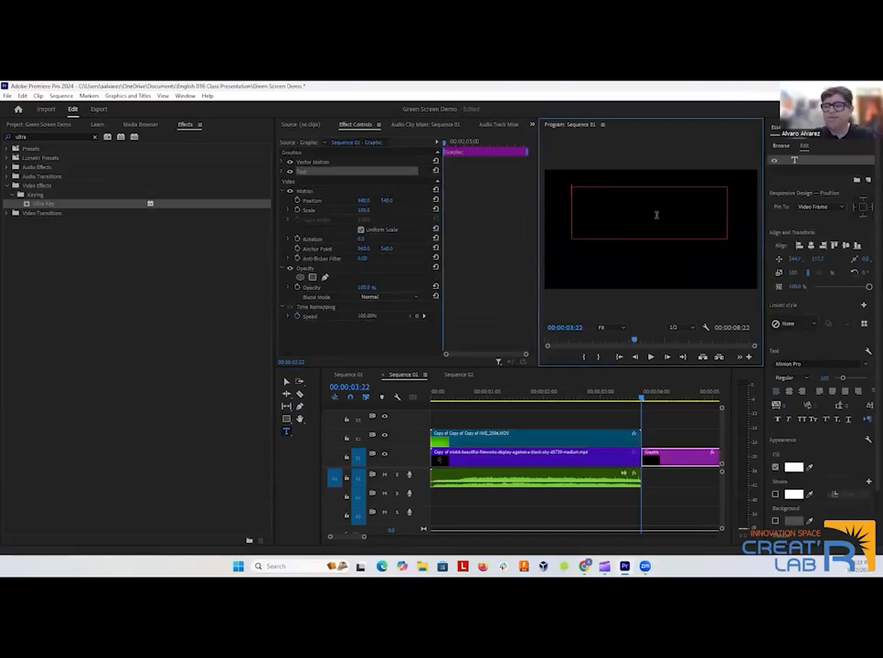
text(The End!)
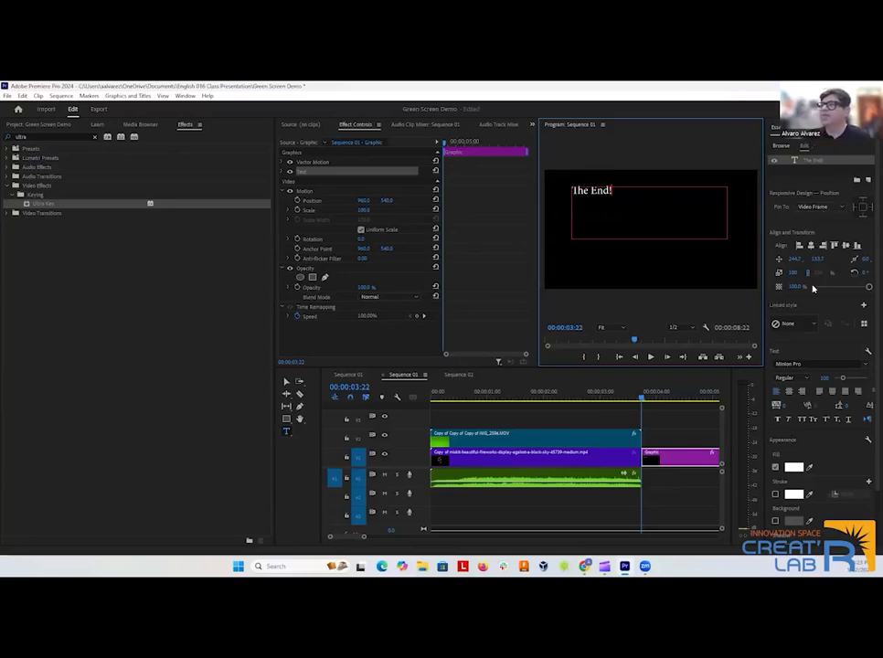
Center the "The End!" text box horizontally in the frame and set its text to Onyx, size 367, center-aligned.
click(285, 381)
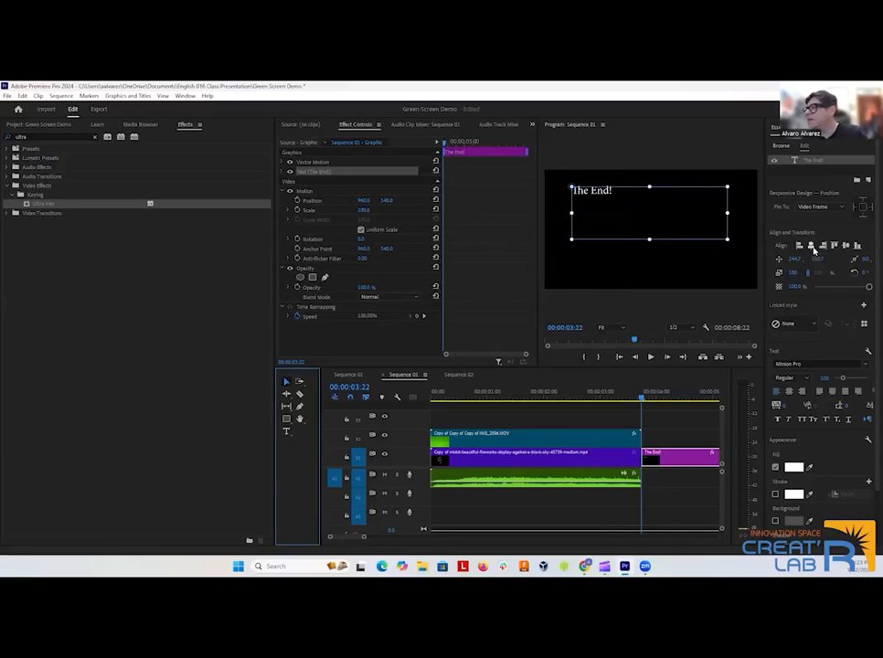
click(811, 248)
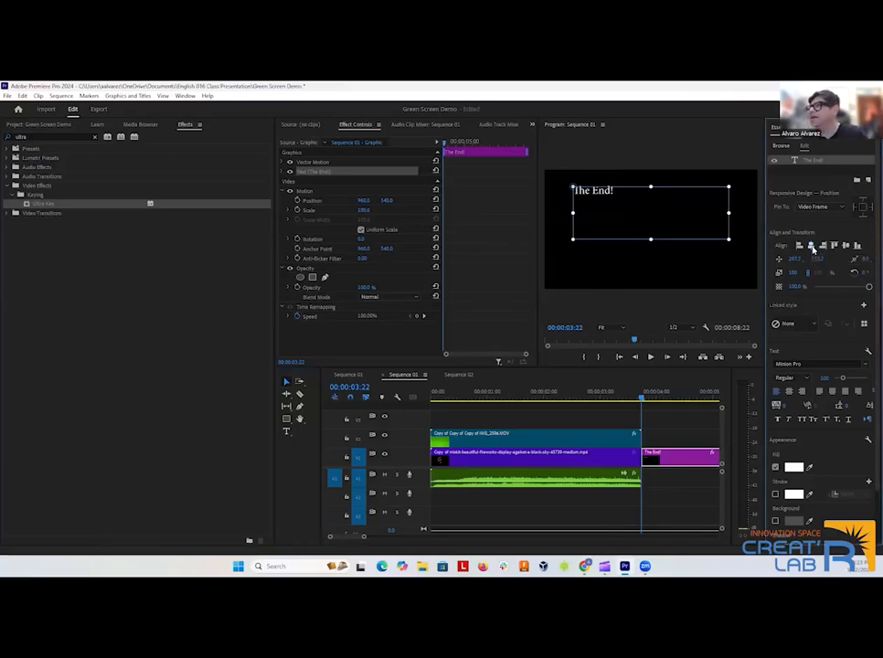
double_click(604, 191)
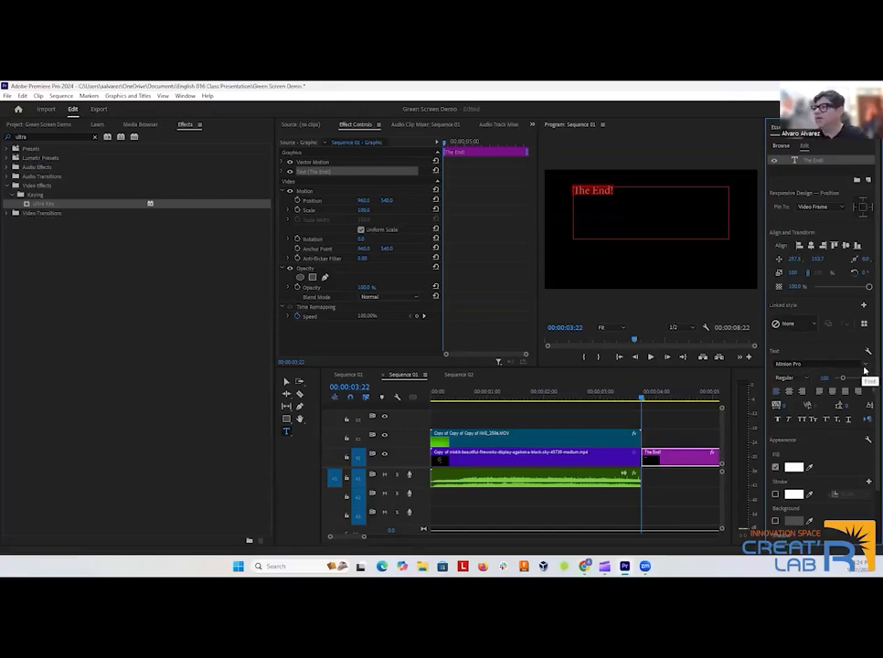
click(864, 368)
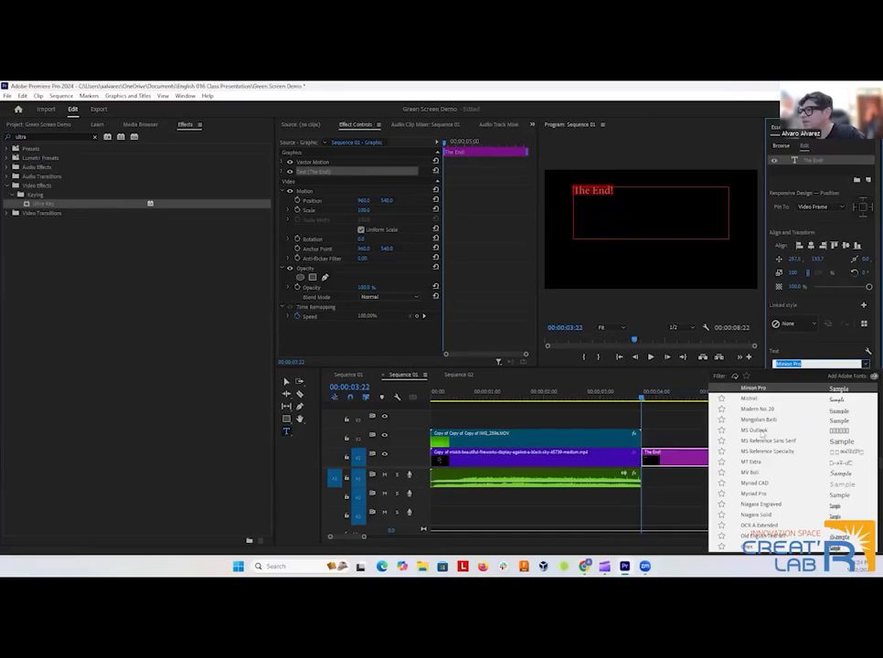
scroll(758, 492, down, 1)
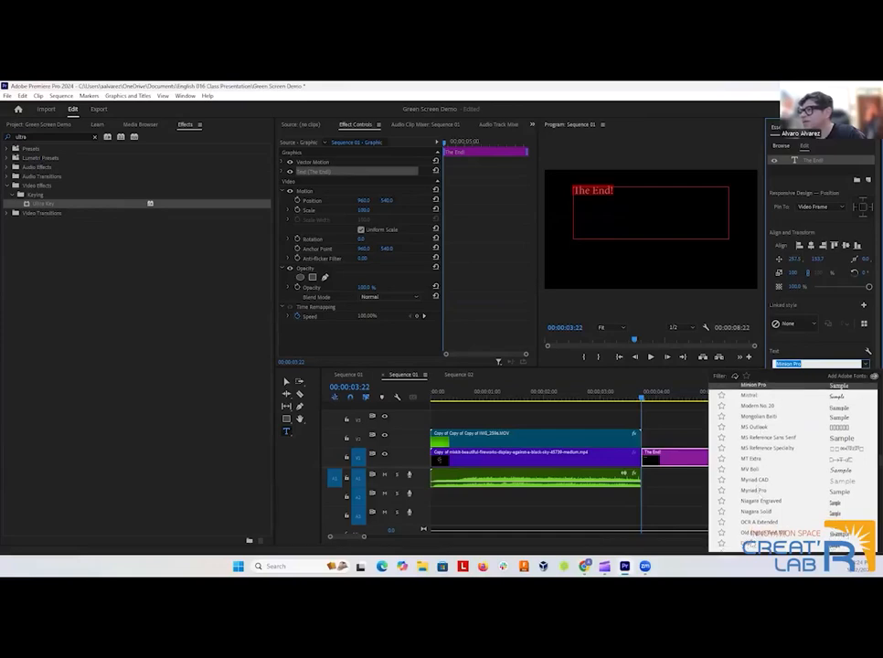
click(752, 544)
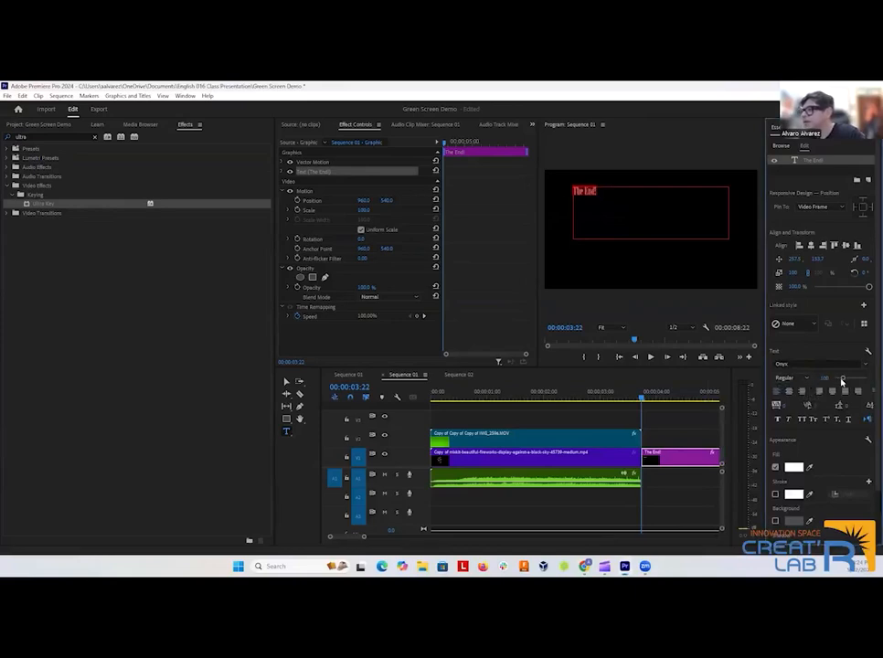
drag(841, 380, 865, 379)
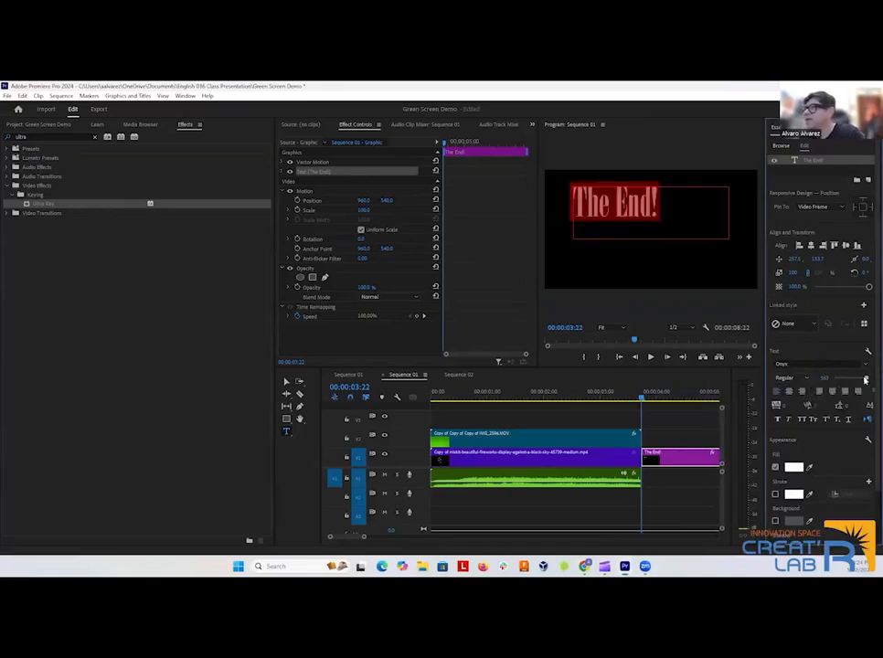
click(788, 391)
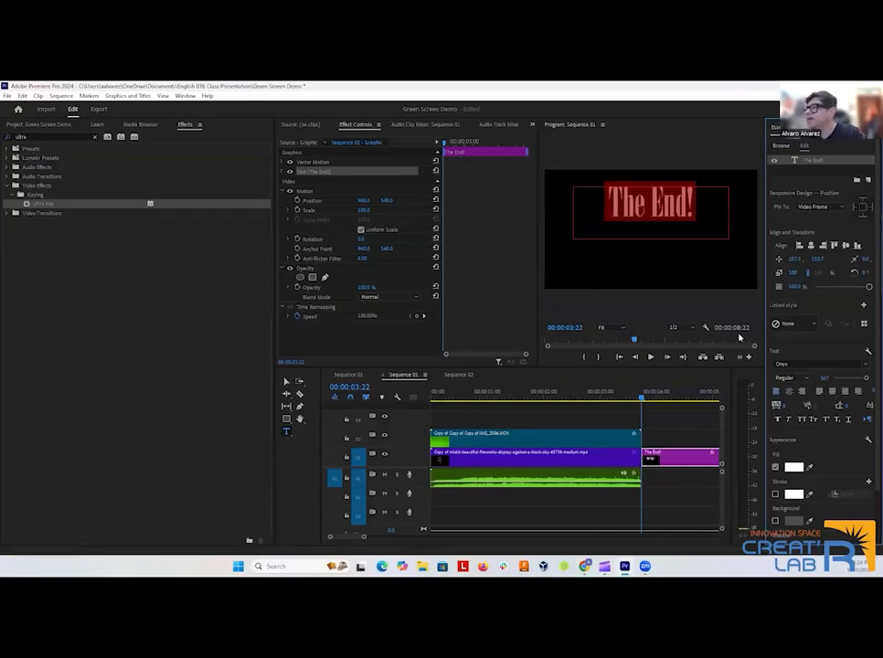
scroll(806, 457, down, 3)
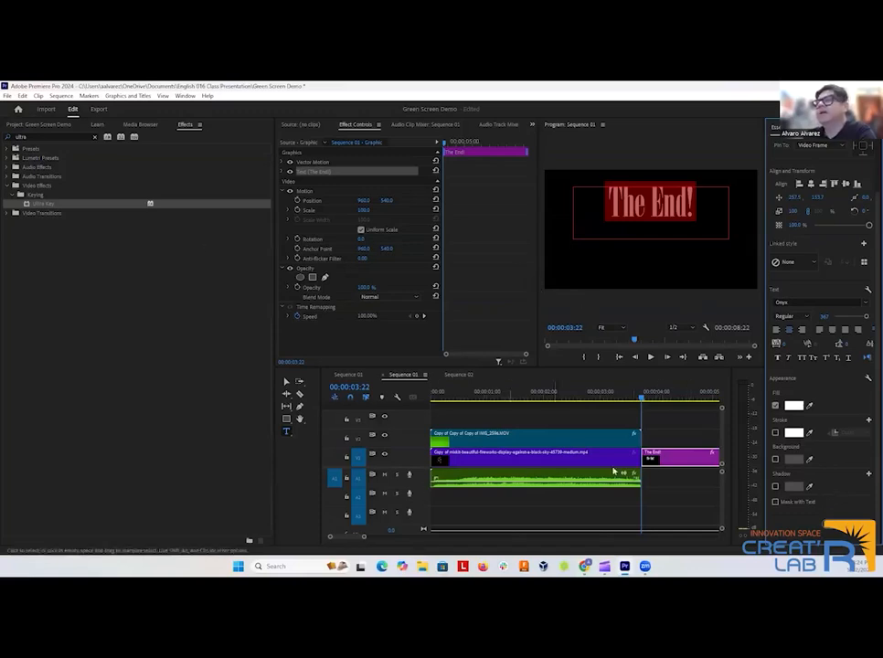
click(678, 464)
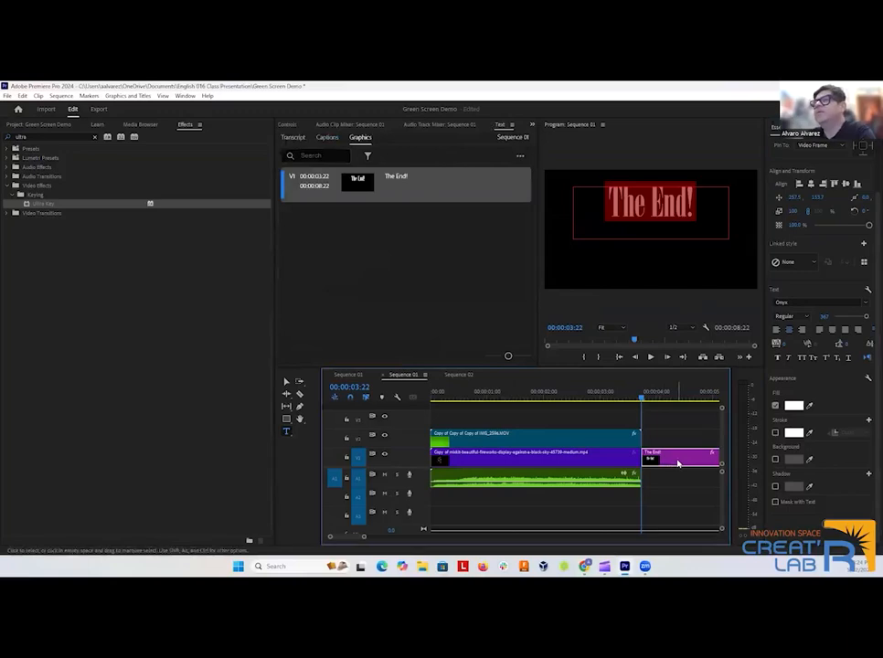
click(592, 269)
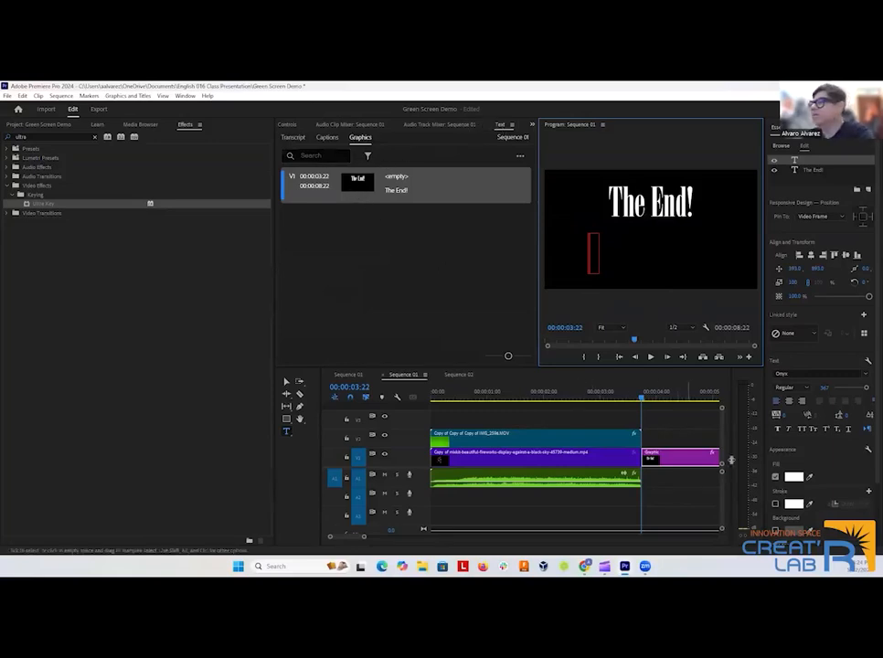
scroll(798, 460, down, 2)
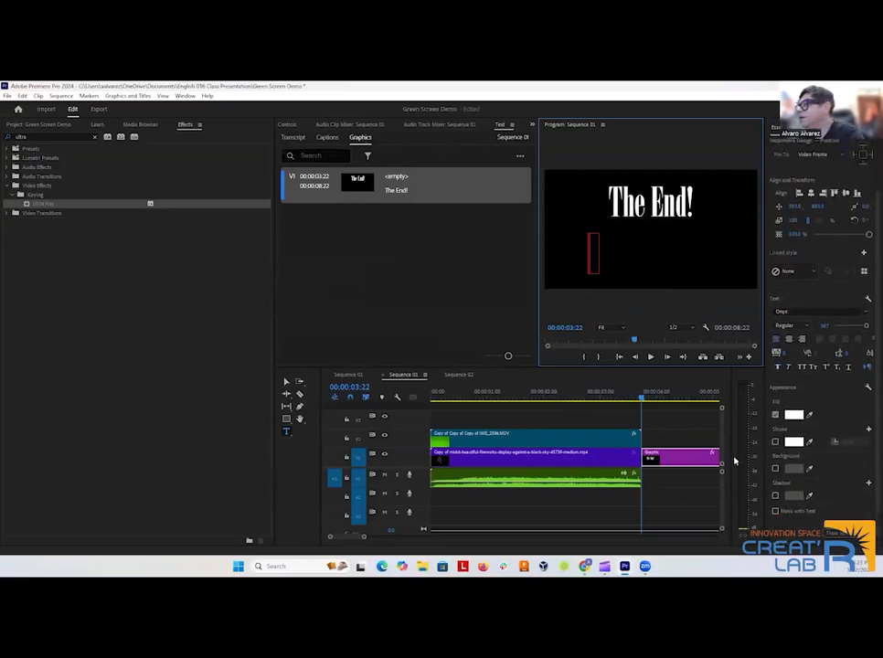
click(673, 456)
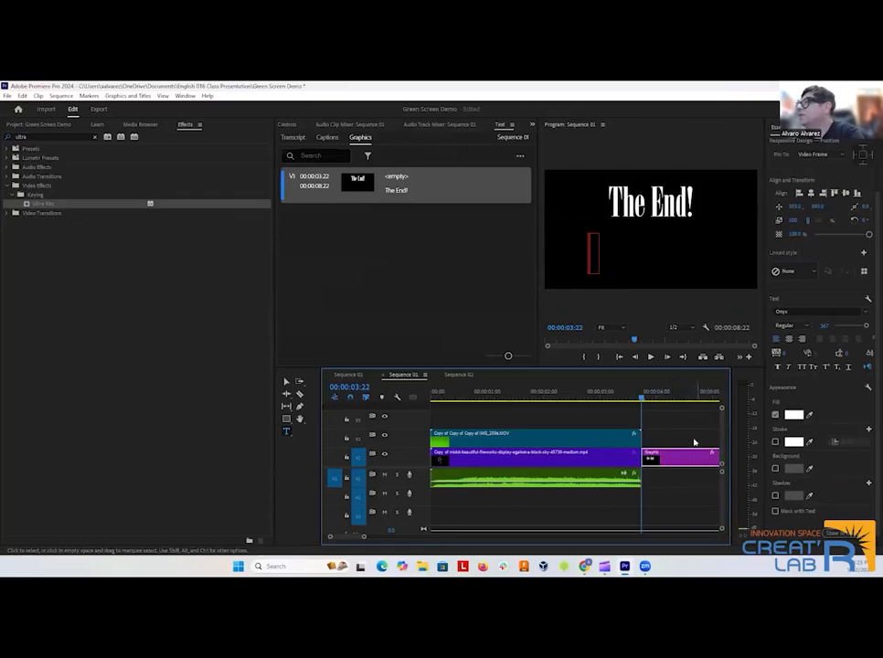
click(633, 246)
click(581, 255)
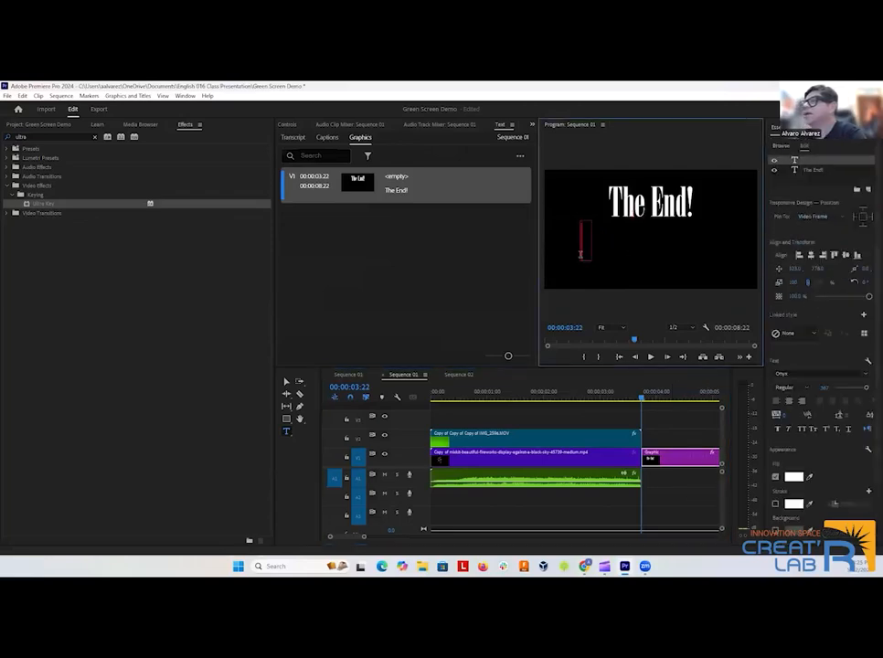
Deselect the individual text layers and turn on Roll for the whole title graphic.
click(287, 381)
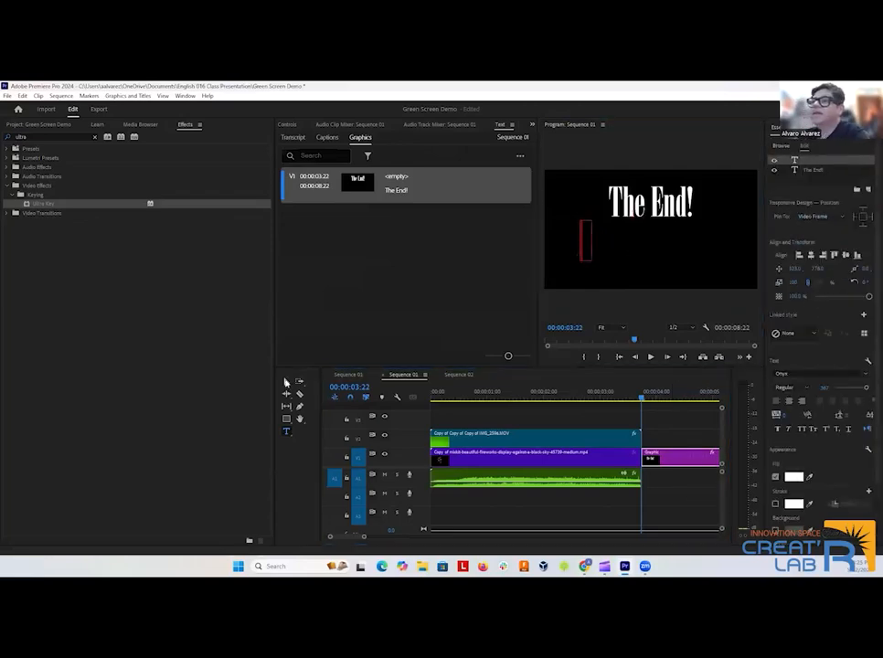
click(618, 280)
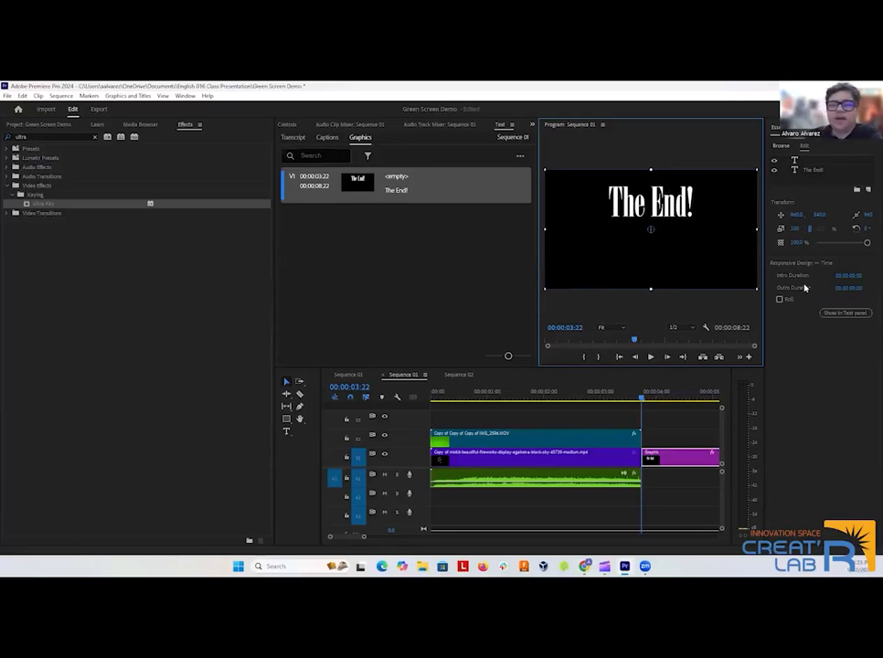
click(779, 299)
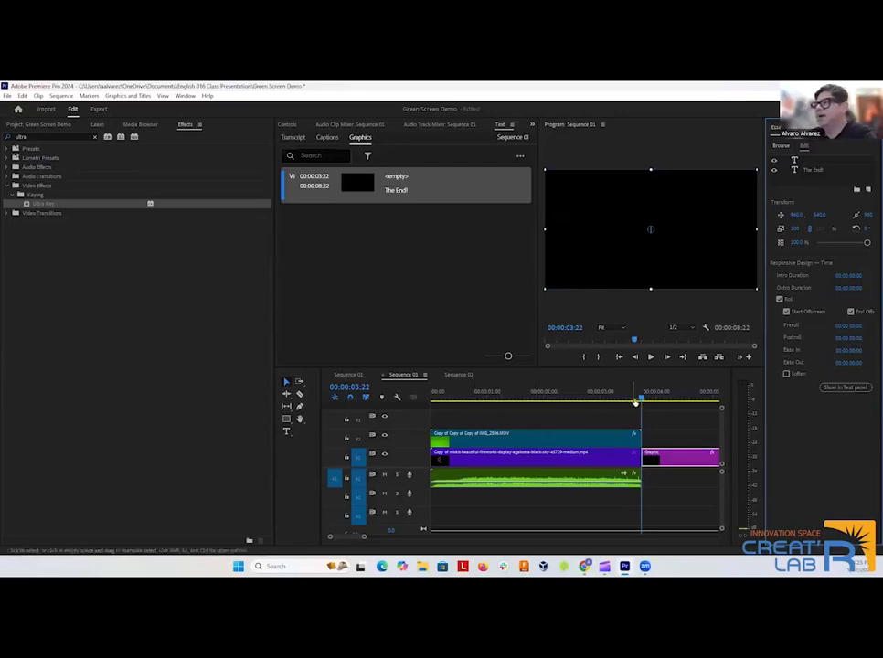
Play the sequence from 00:00:00:00 through the rolling title, and return the playhead to the start.
drag(642, 400, 436, 409)
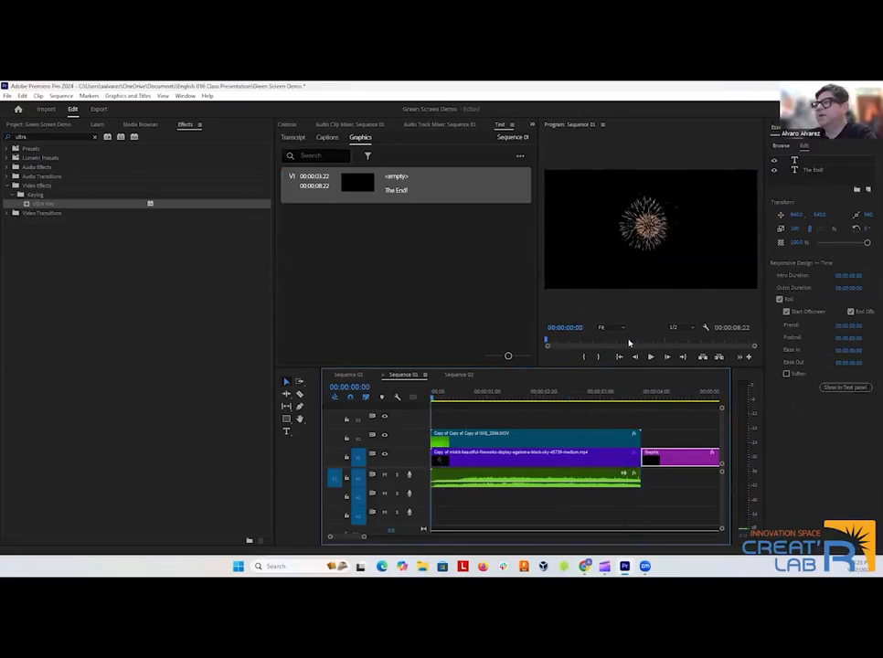
click(651, 357)
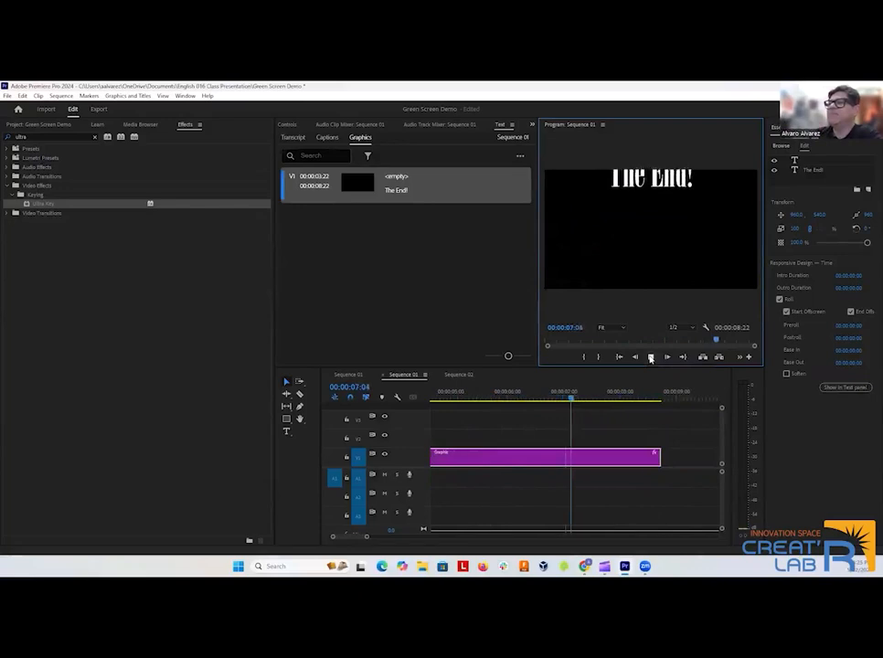
click(650, 357)
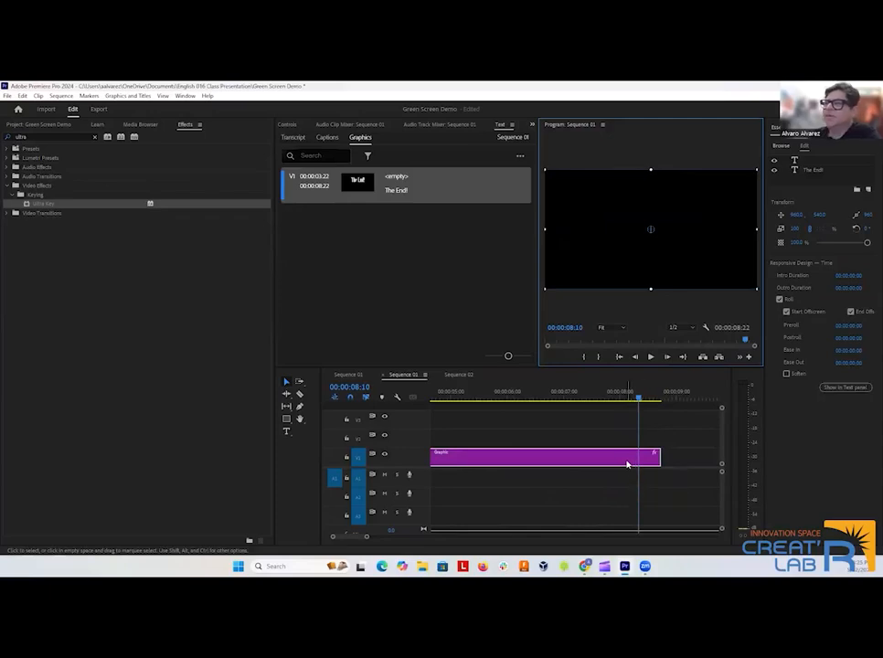
drag(639, 399, 380, 409)
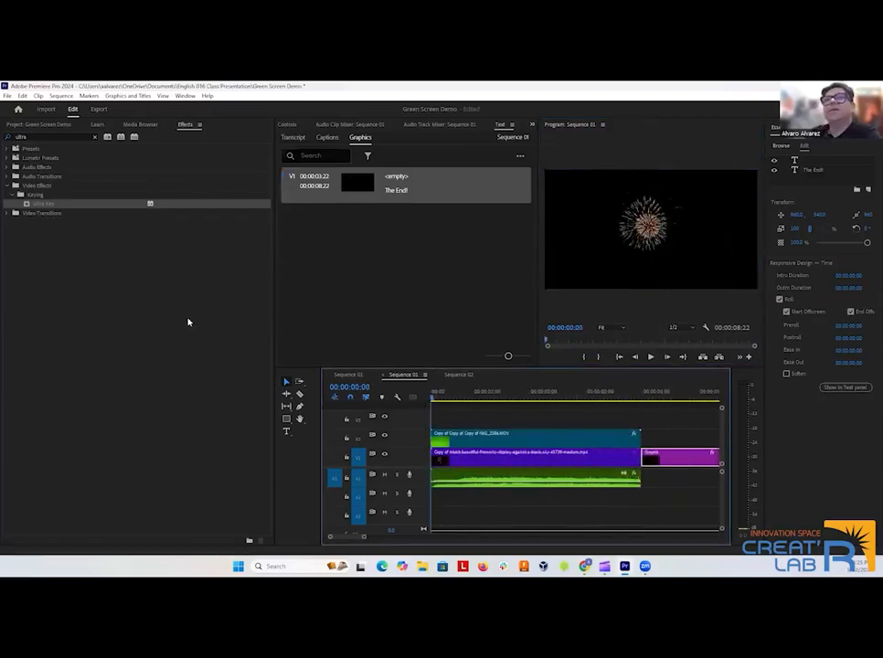
Place Untitled_Artwork.png from the project media on track V2, directly above the title graphic and starting where the green-screen clip ends.
click(23, 124)
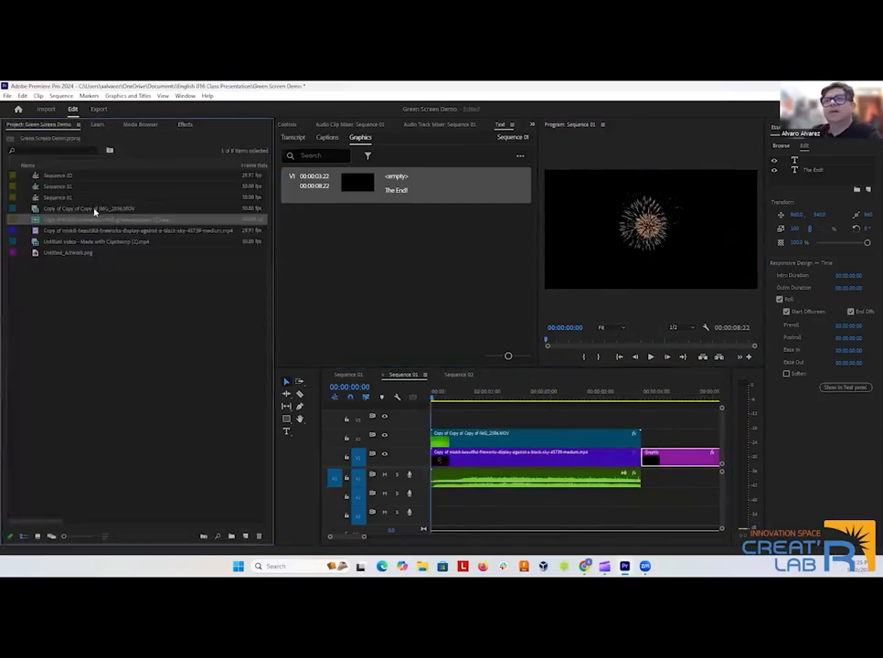
click(673, 459)
drag(543, 402, 647, 402)
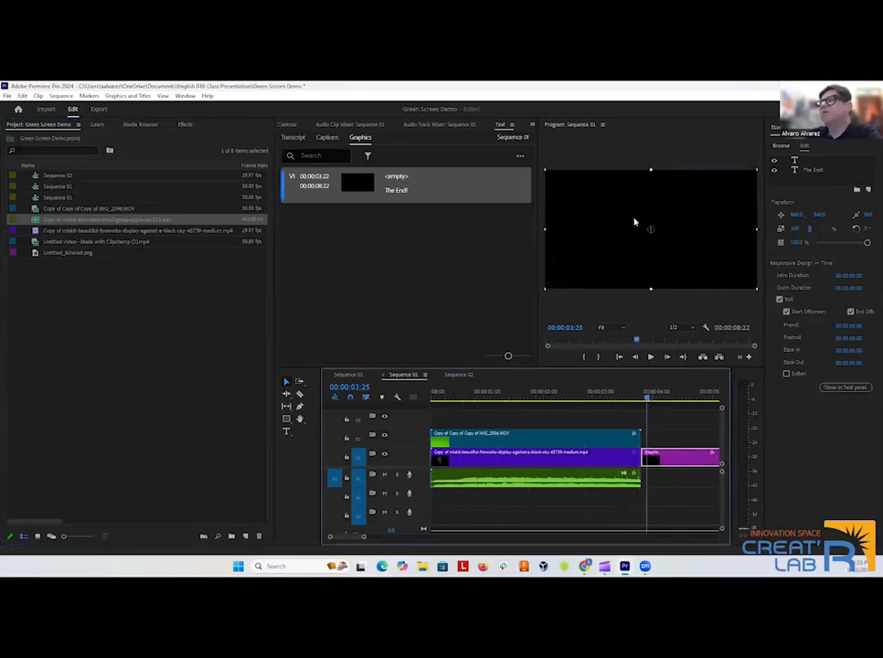
click(53, 256)
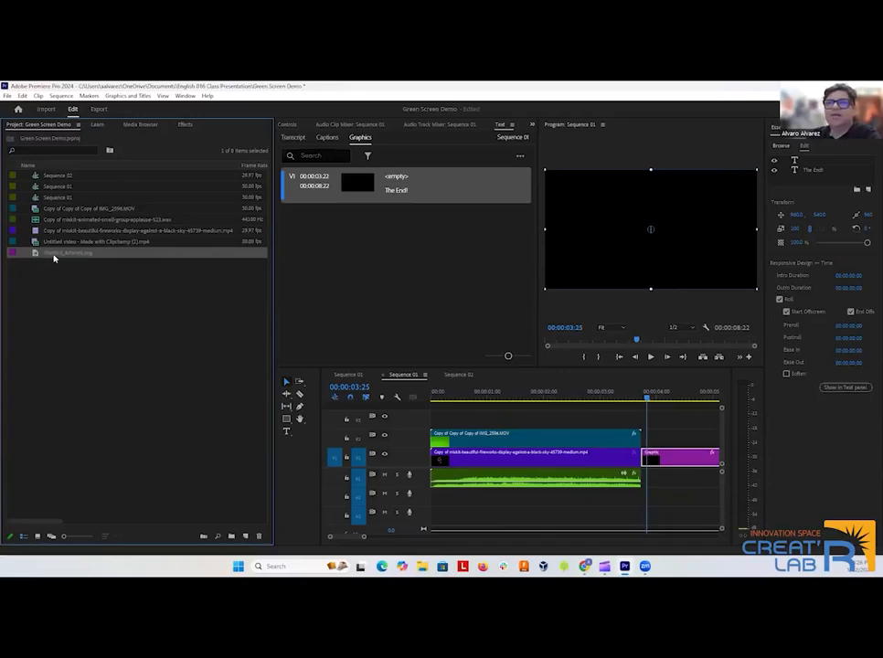
drag(53, 255, 647, 440)
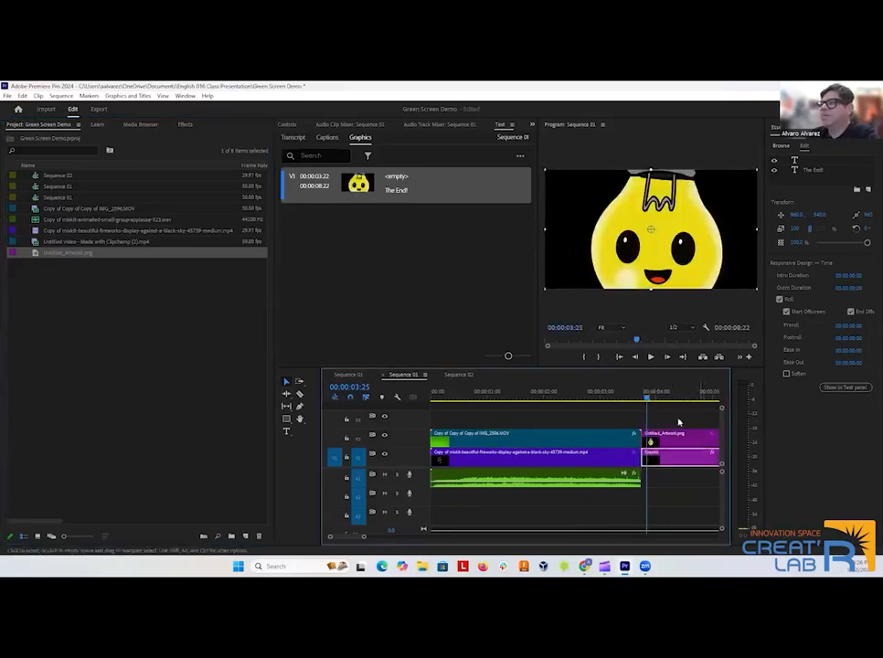
Show the artwork clip at 00:00:04:00 and set its Motion Scale to 21.
drag(649, 395, 622, 401)
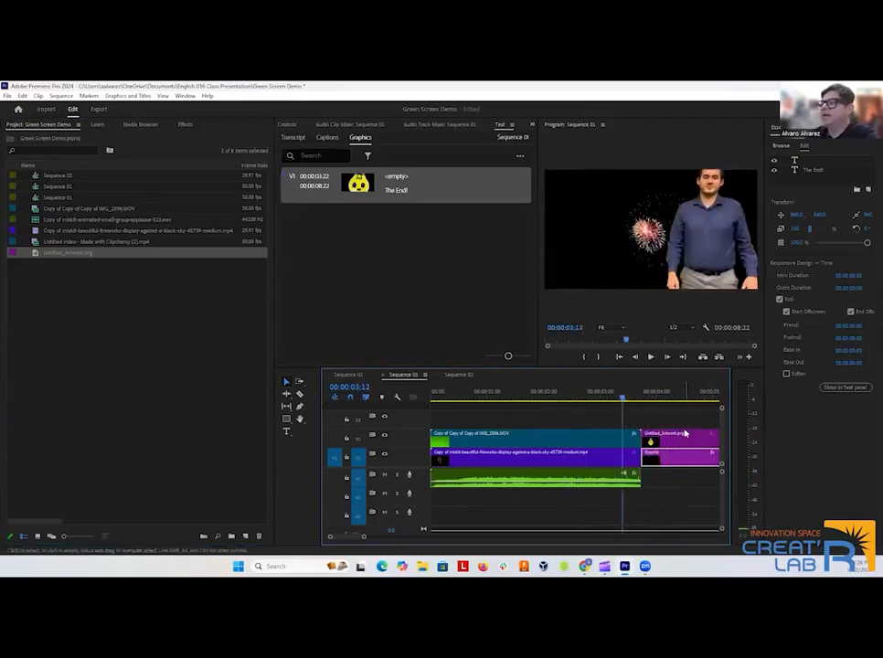
scroll(677, 433, down, 10)
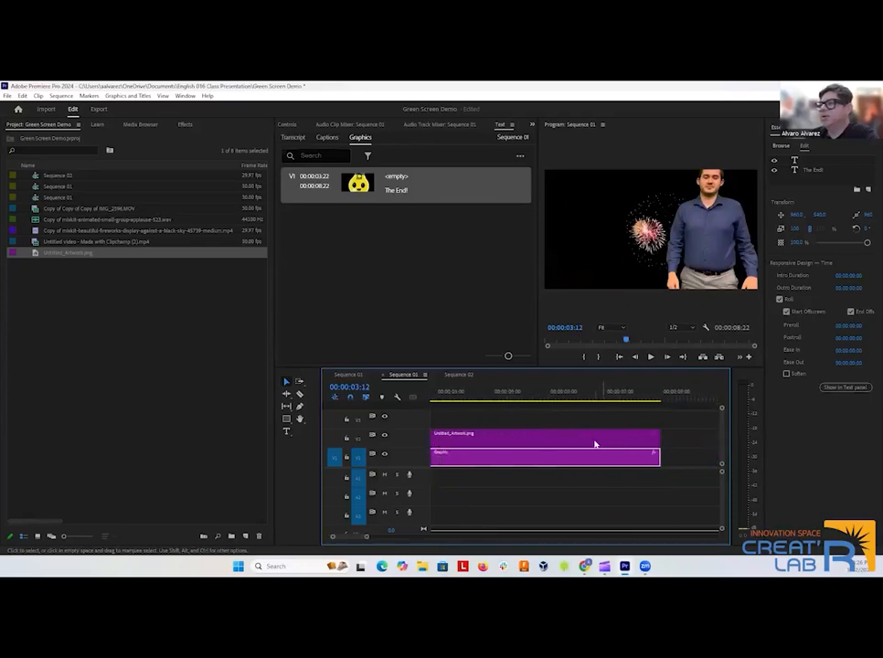
scroll(595, 437, up, 5)
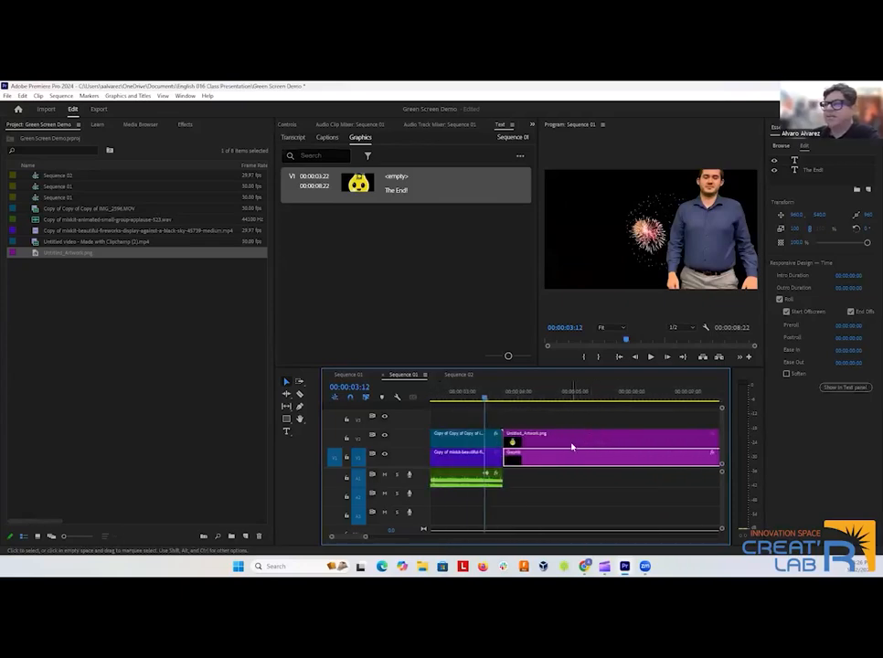
scroll(572, 447, down, 1)
click(511, 441)
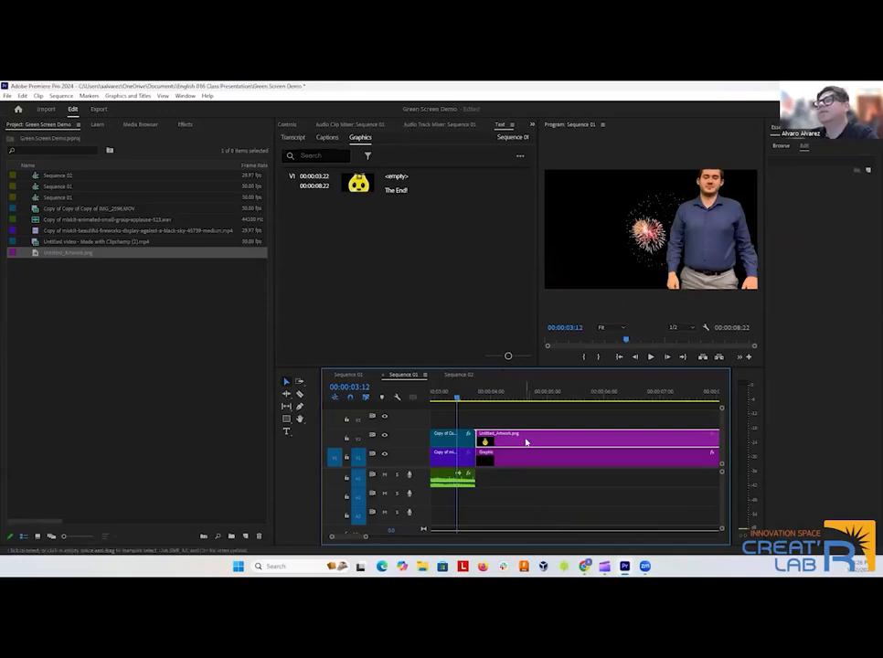
drag(457, 399, 490, 400)
click(632, 266)
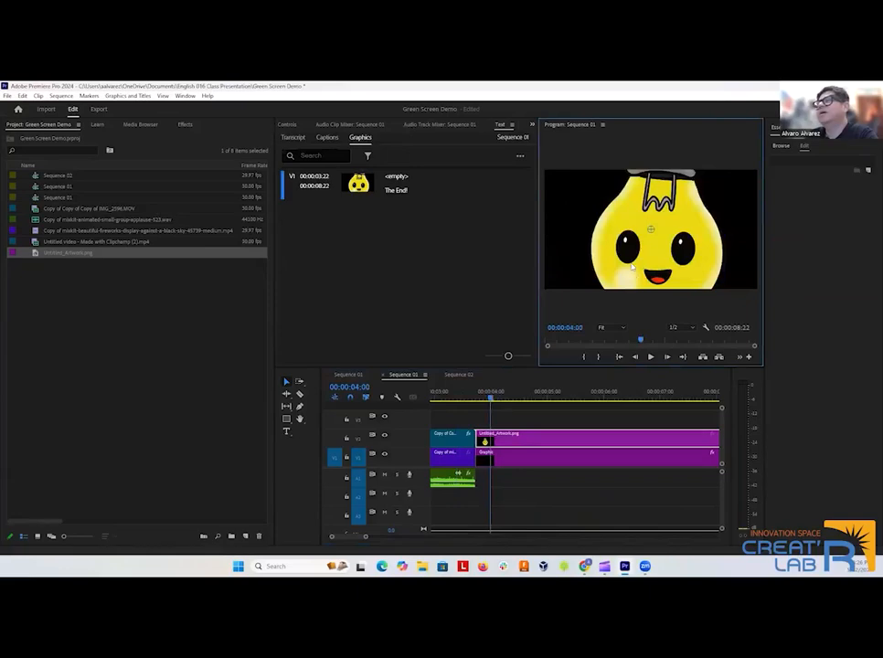
click(412, 253)
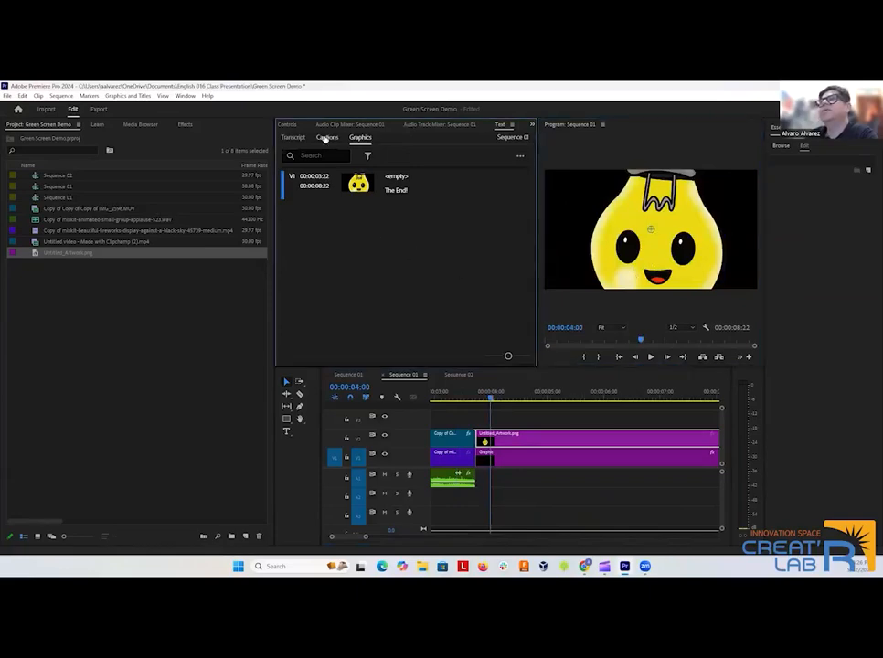
click(416, 127)
click(311, 125)
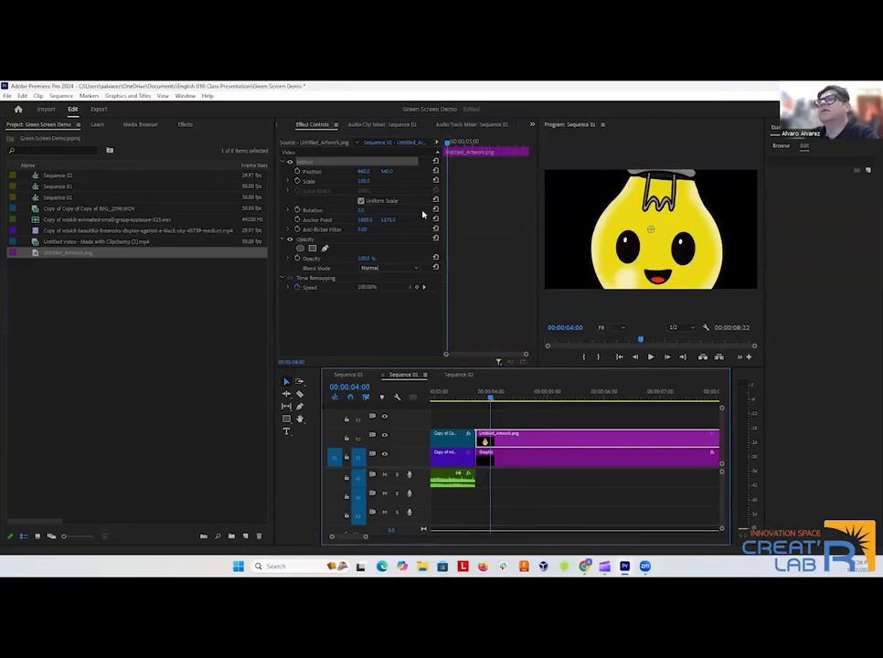
drag(363, 181, 291, 181)
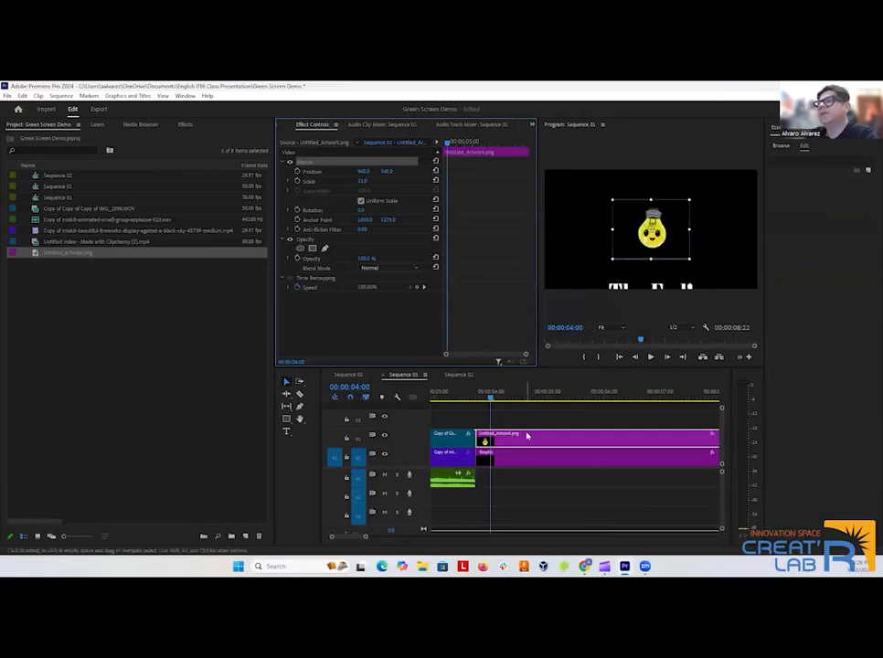
Move the title graphic up to track V3 above the artwork and play the rolling title over it.
drag(537, 463, 541, 421)
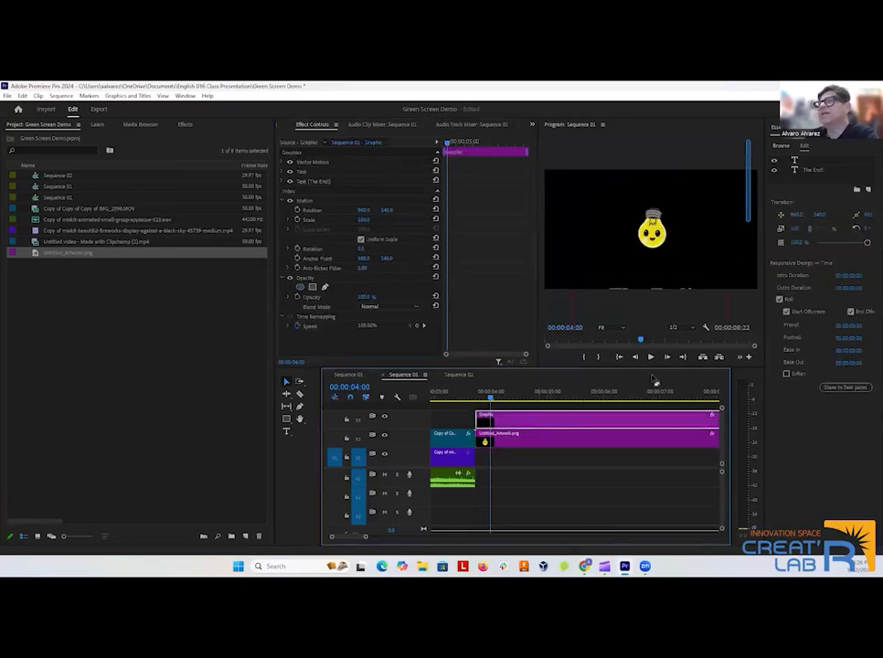
click(651, 356)
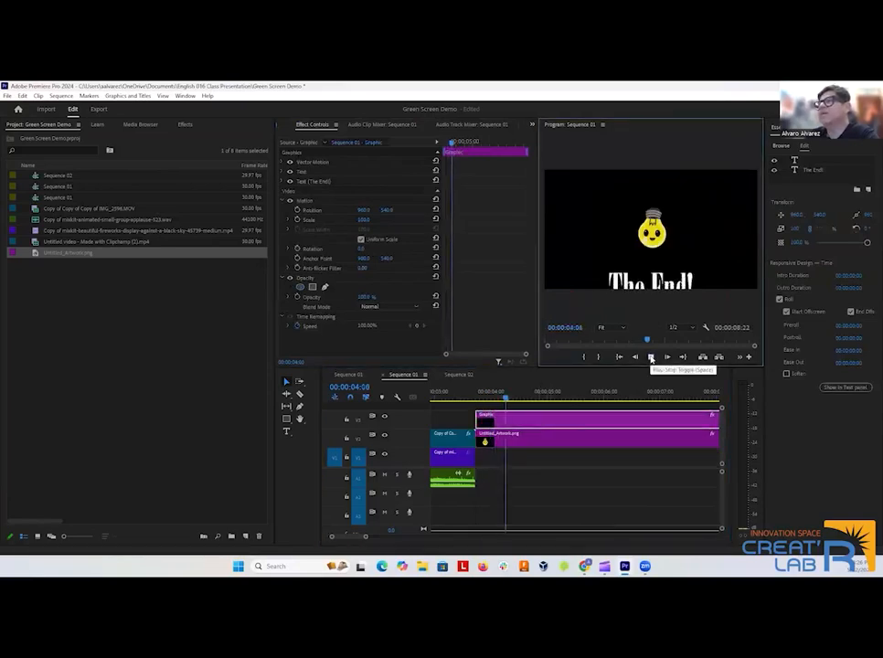
Stop the sequence playback and bring the beginning of the timeline back into view.
click(650, 356)
scroll(509, 487, down, 4)
scroll(510, 482, up, 1)
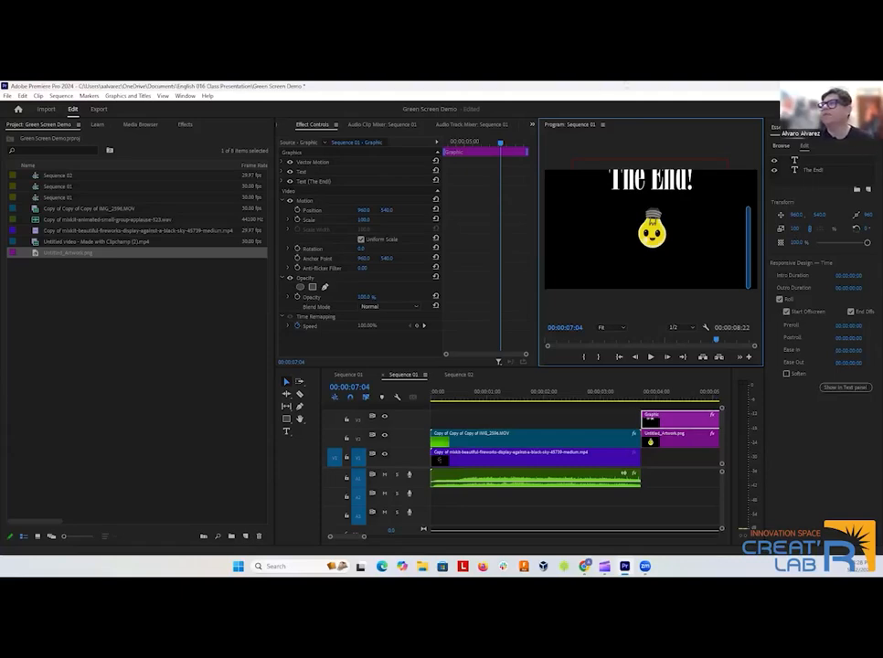
Switch to the web browser and inspect the Luffyedit character in Mixamo's 3D preview.
key(alt+Tab)
click(376, 89)
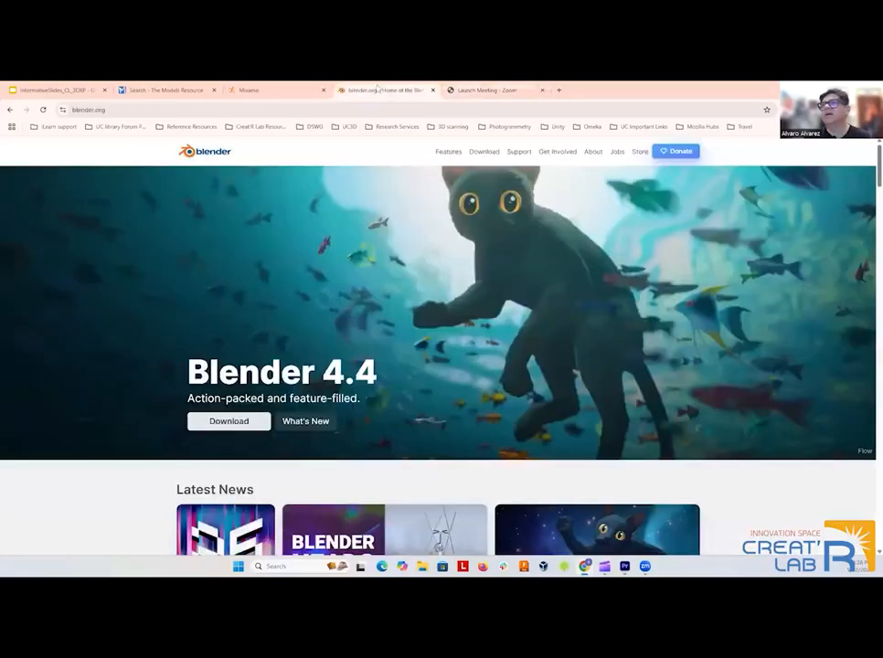
click(260, 90)
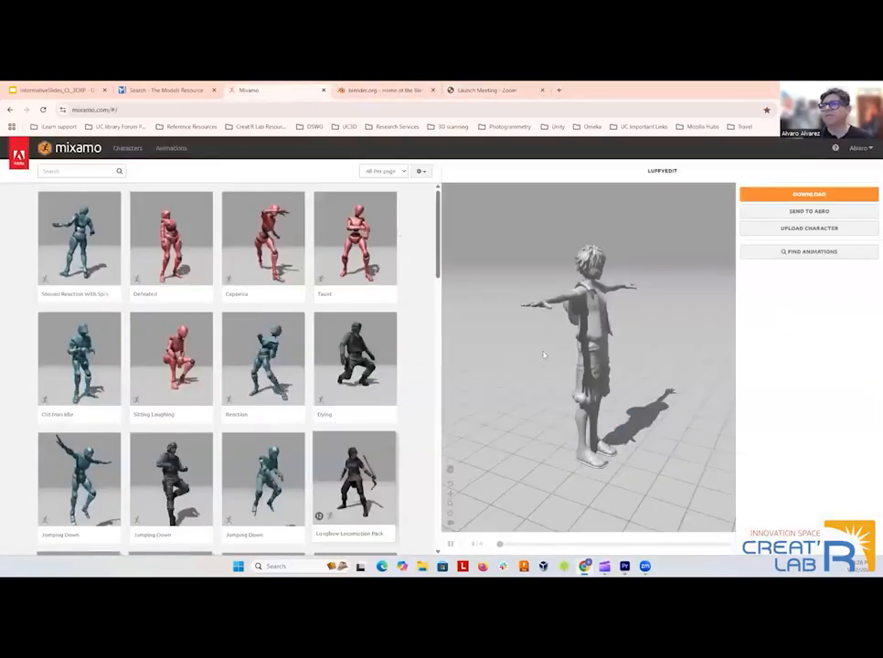
drag(556, 384, 623, 334)
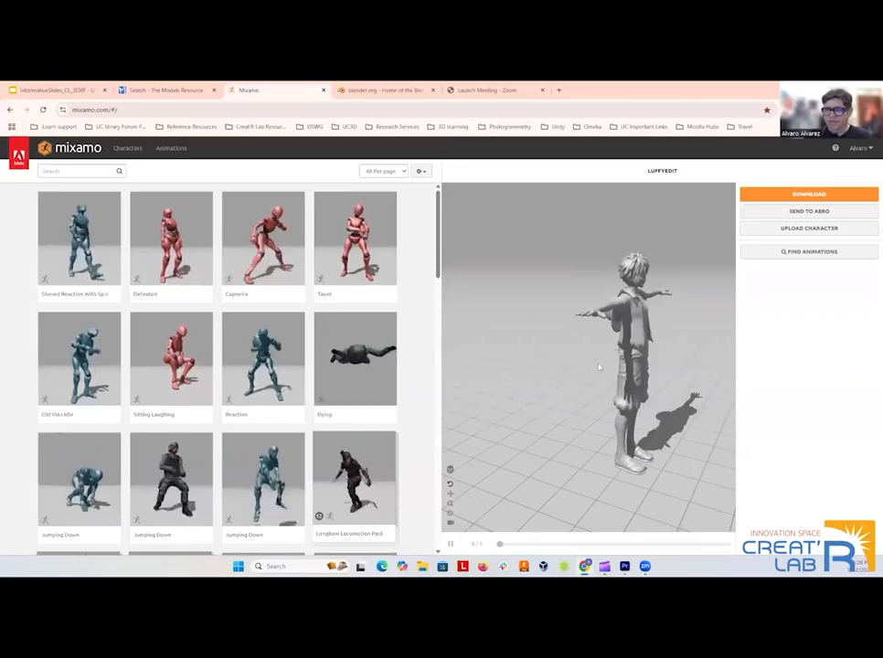
Examine The Models Resource search results for "one piece luffy", from the top rows down through the other models.
click(156, 90)
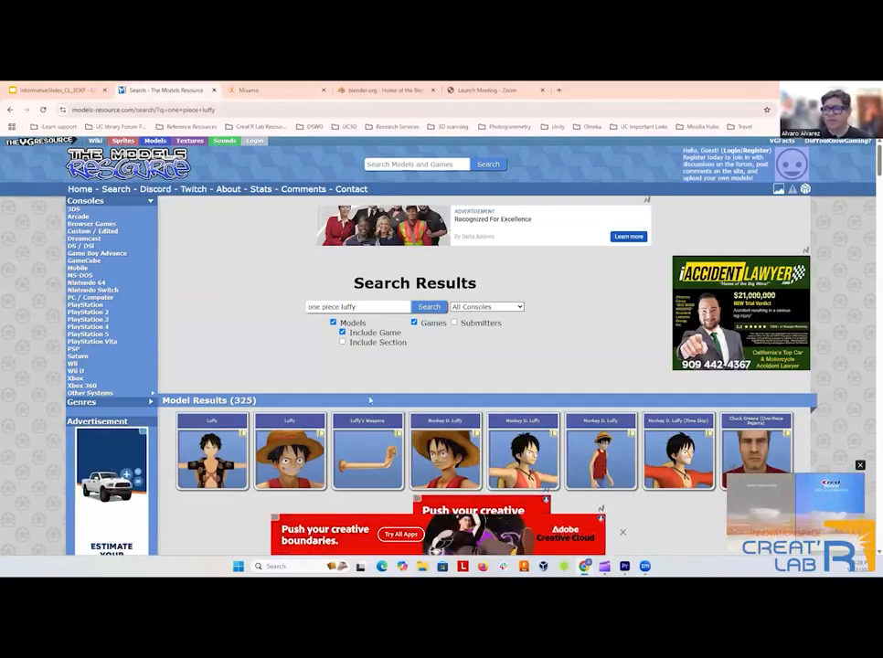
scroll(318, 395, down, 3)
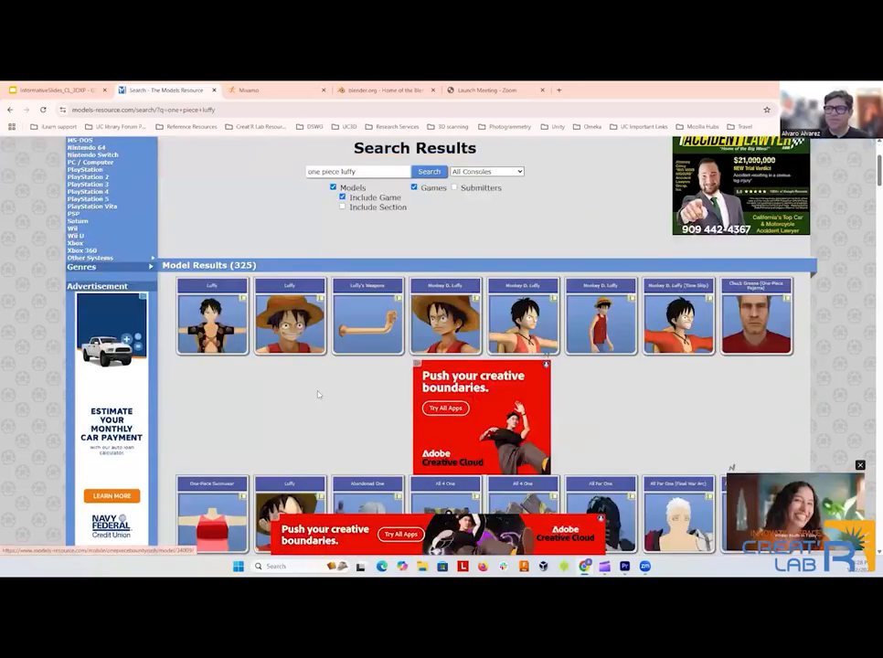
scroll(318, 395, down, 5)
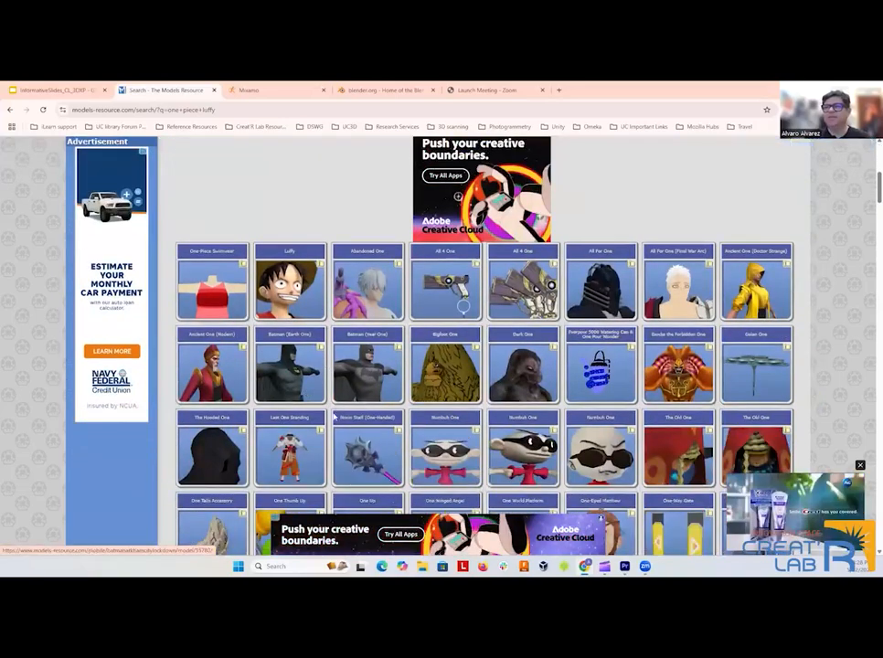
scroll(535, 407, down, 3)
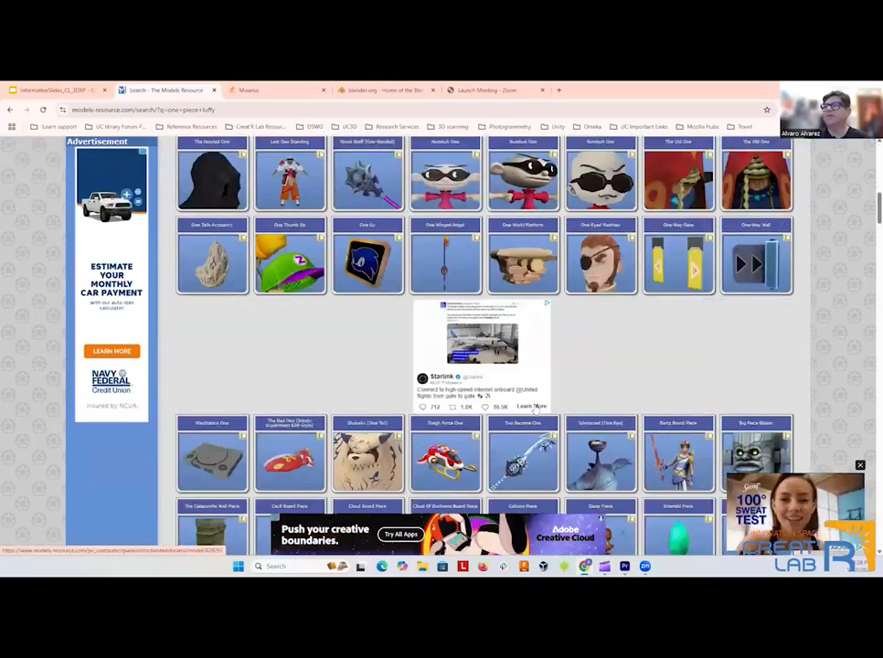
scroll(536, 408, down, 2)
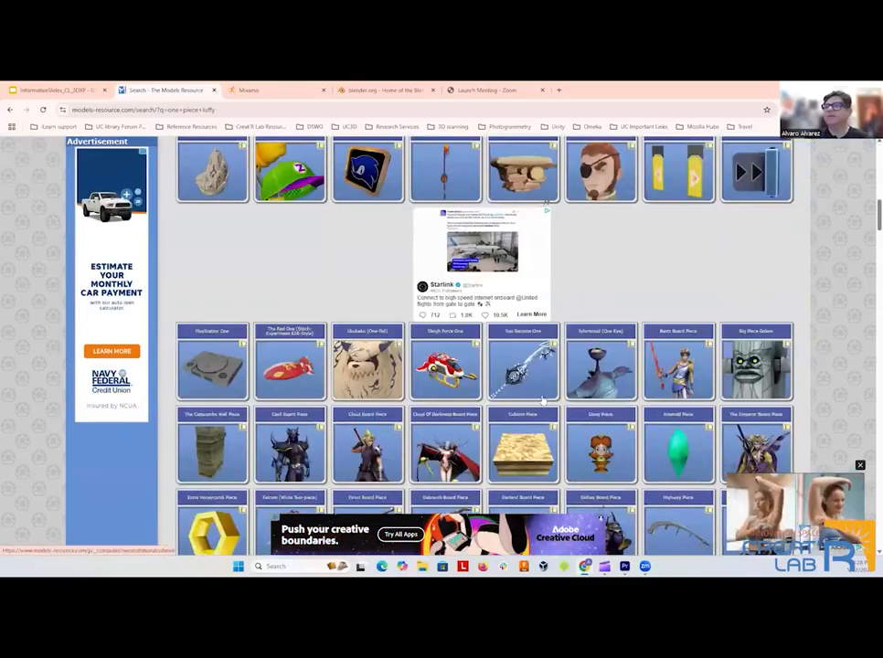
scroll(541, 399, up, 2)
scroll(295, 399, up, 10)
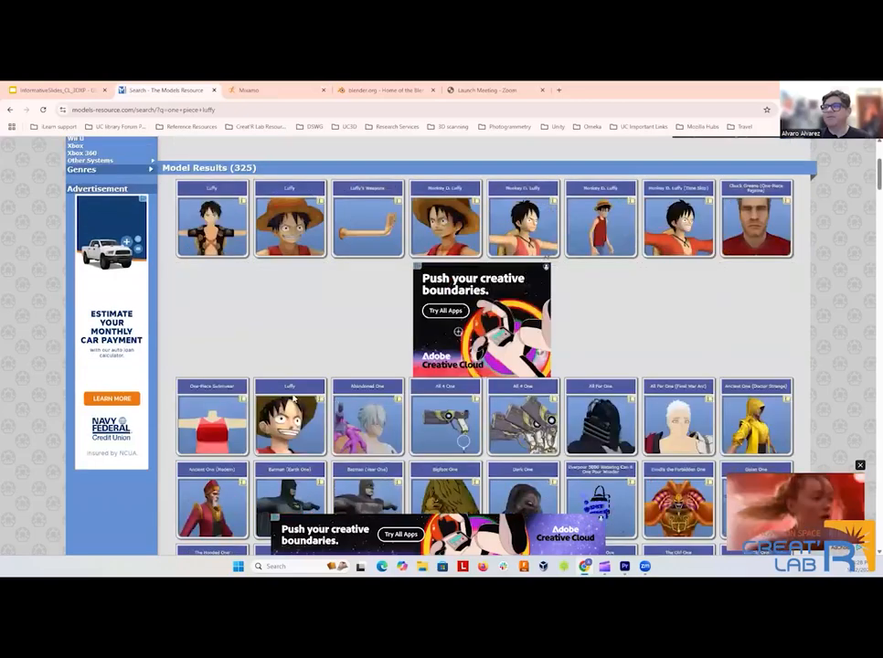
scroll(295, 400, up, 3)
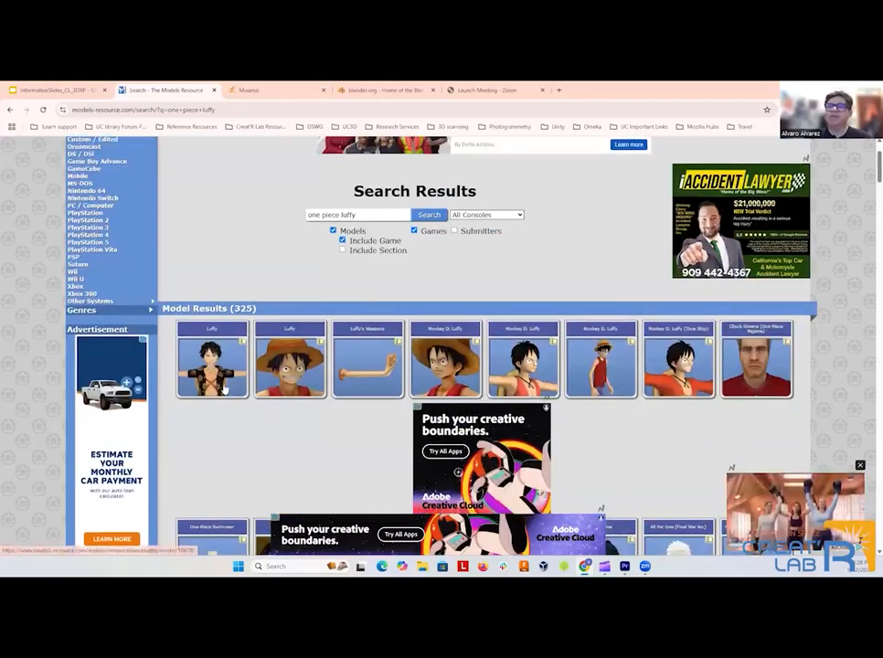
scroll(438, 300, up, 3)
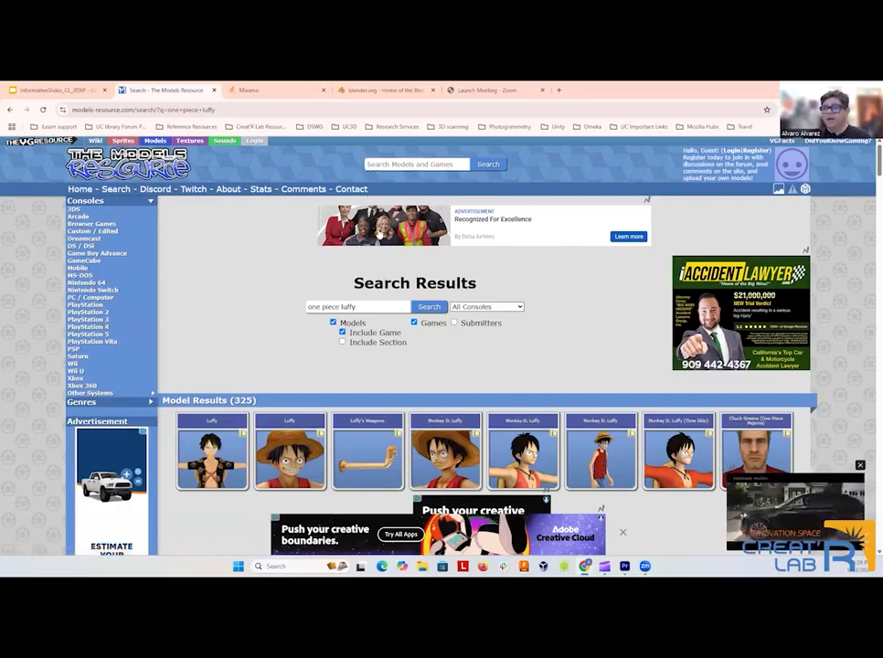
Filter Mixamo's animations by the Dance genre and browse result pages 1, 4 and 2.
click(252, 89)
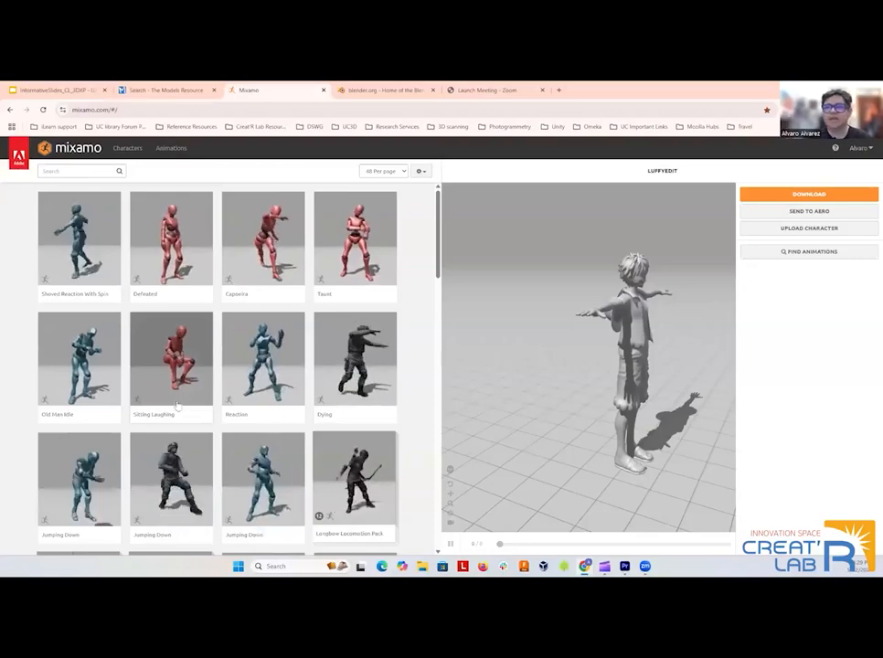
click(77, 171)
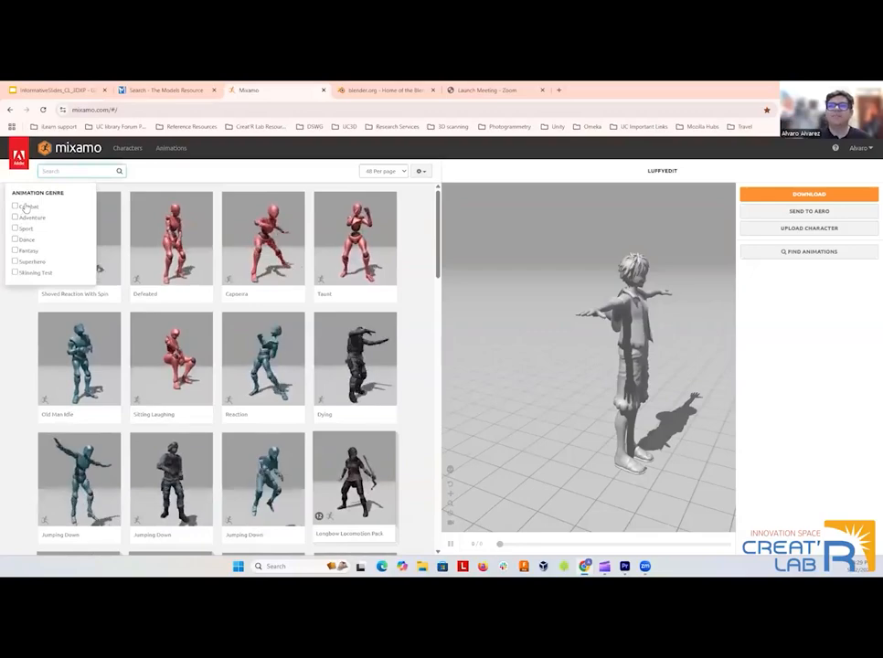
click(30, 239)
scroll(236, 394, down, 3)
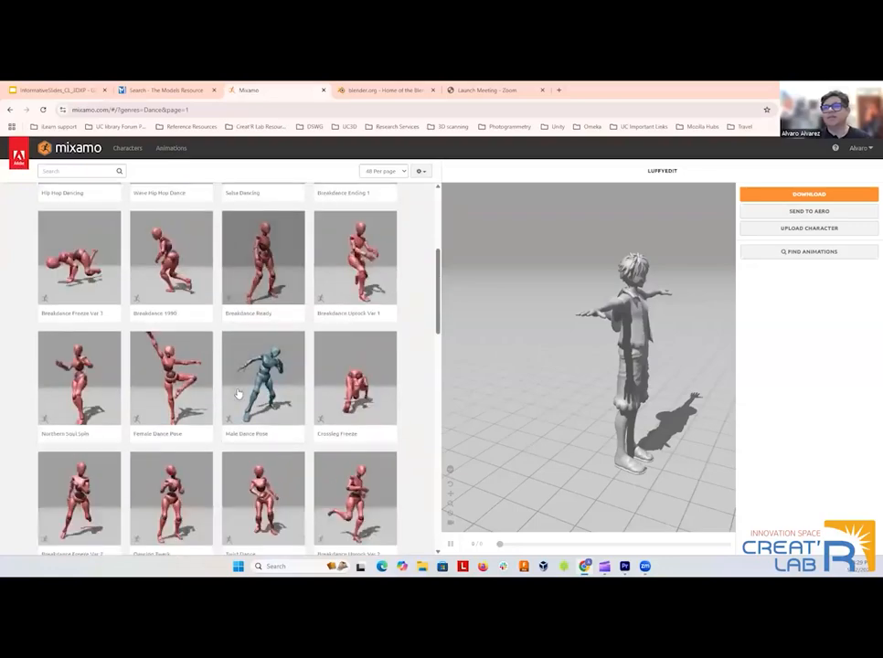
scroll(237, 394, down, 10)
click(230, 494)
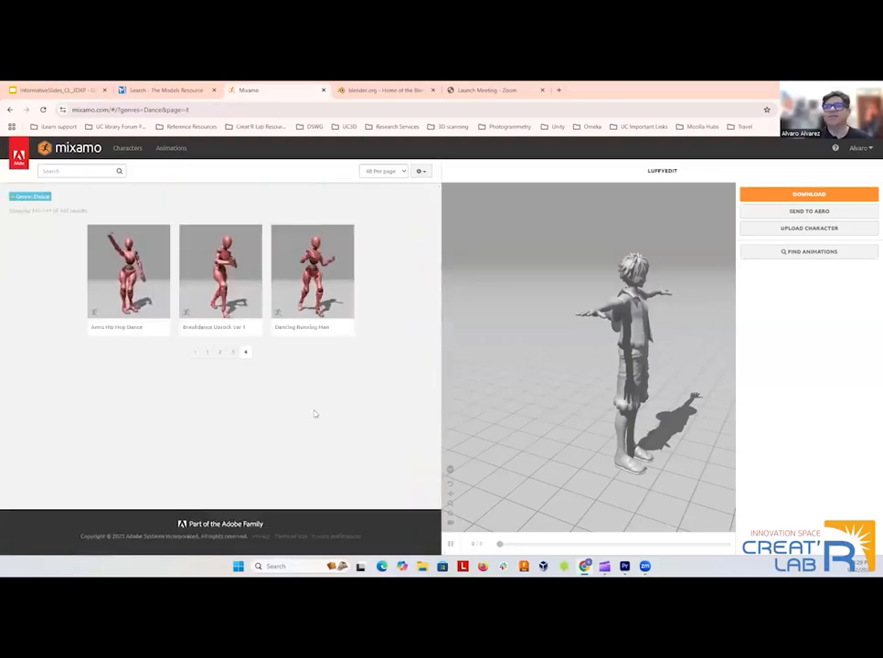
click(219, 353)
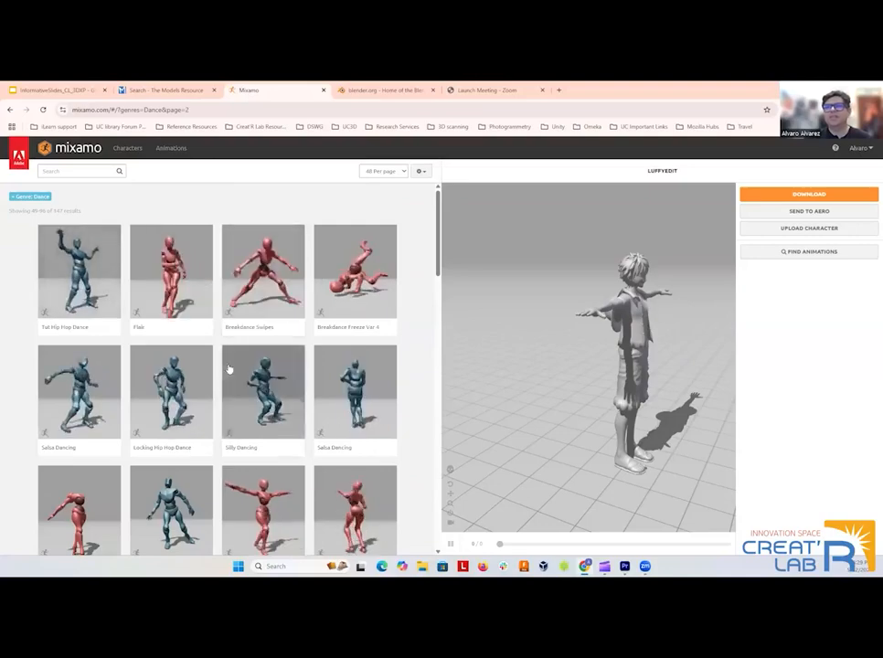
Replace the Dance filter with Combat, and reset to Mixamo's full animation list to browse it.
click(36, 195)
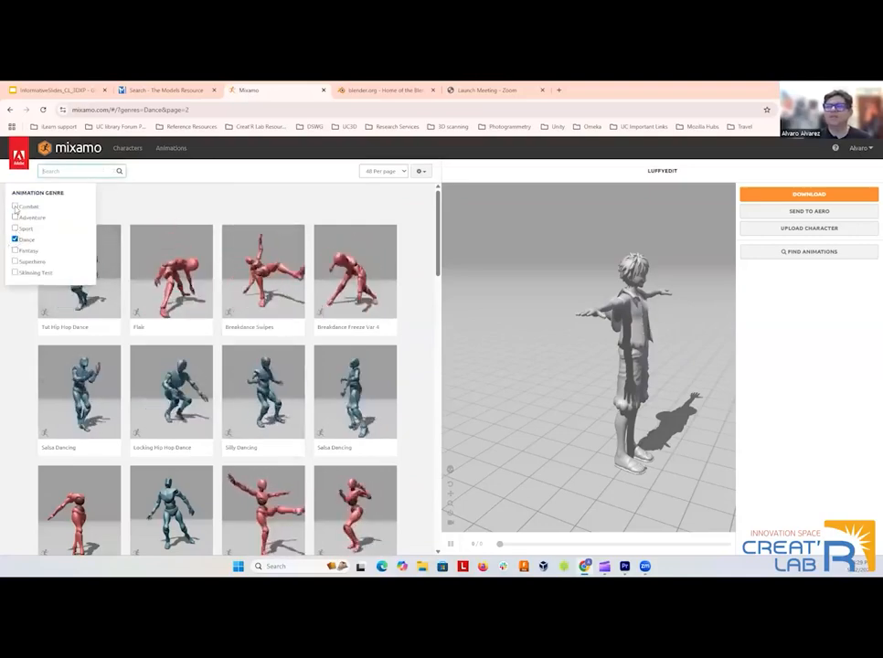
click(15, 207)
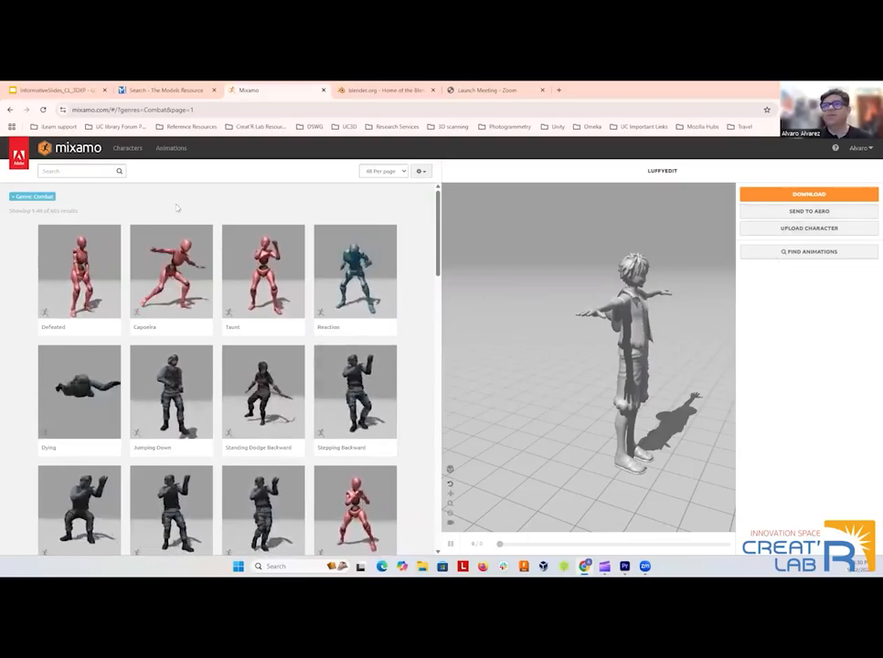
click(171, 148)
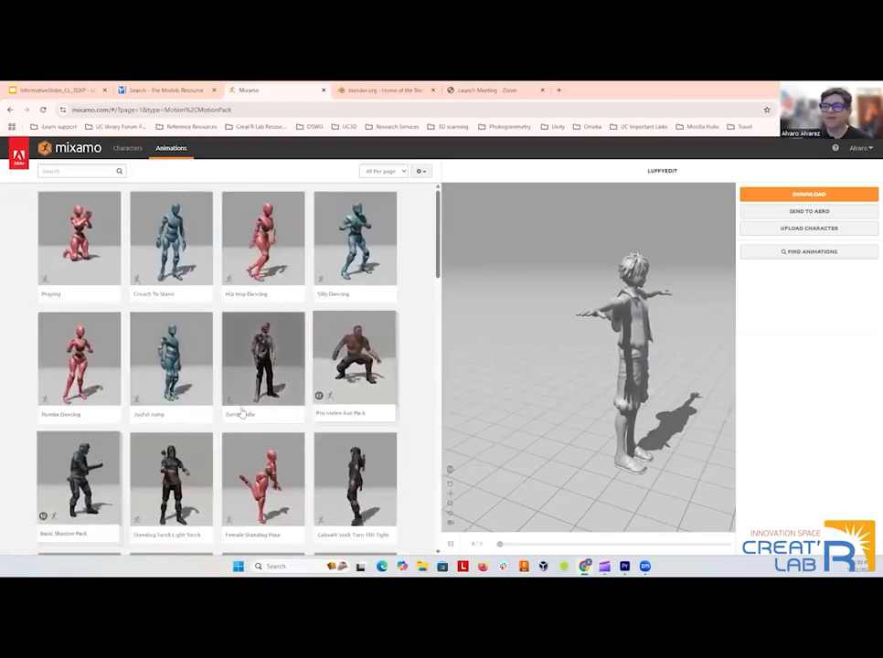
scroll(219, 378, down, 15)
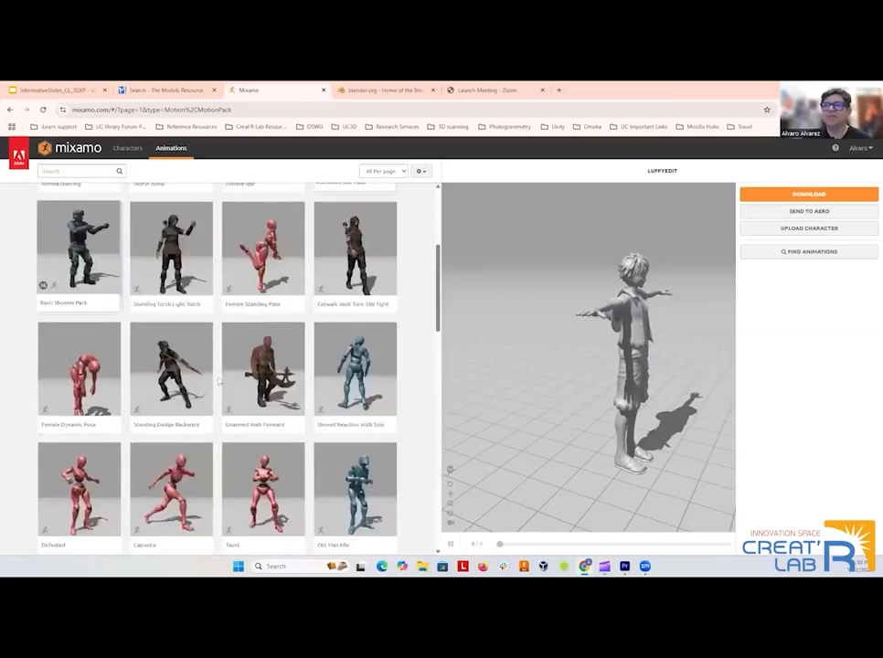
scroll(223, 404, up, 5)
scroll(223, 404, up, 10)
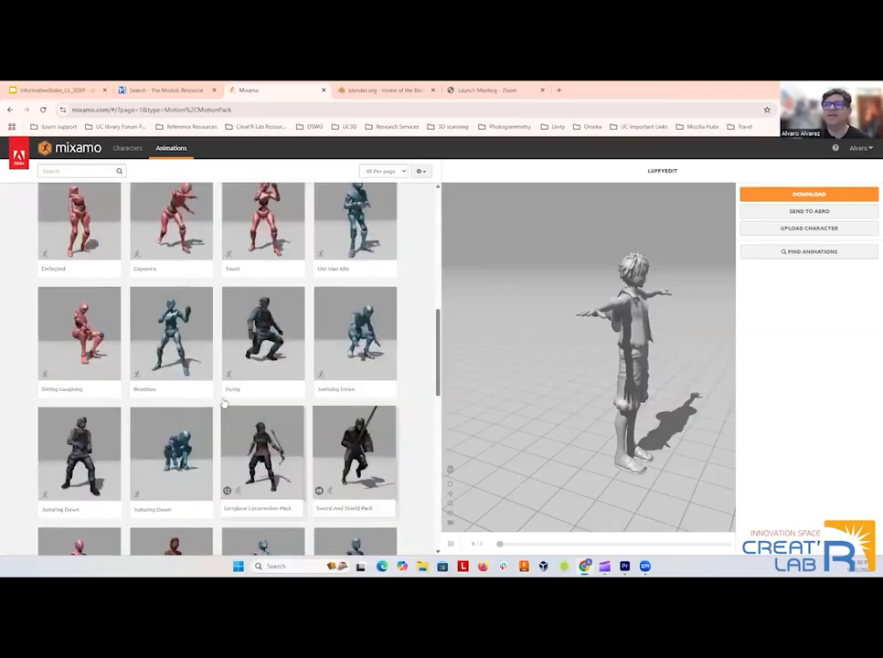
Try the Combat and Fantasy genre filters on the animation list, and clear them both.
click(70, 172)
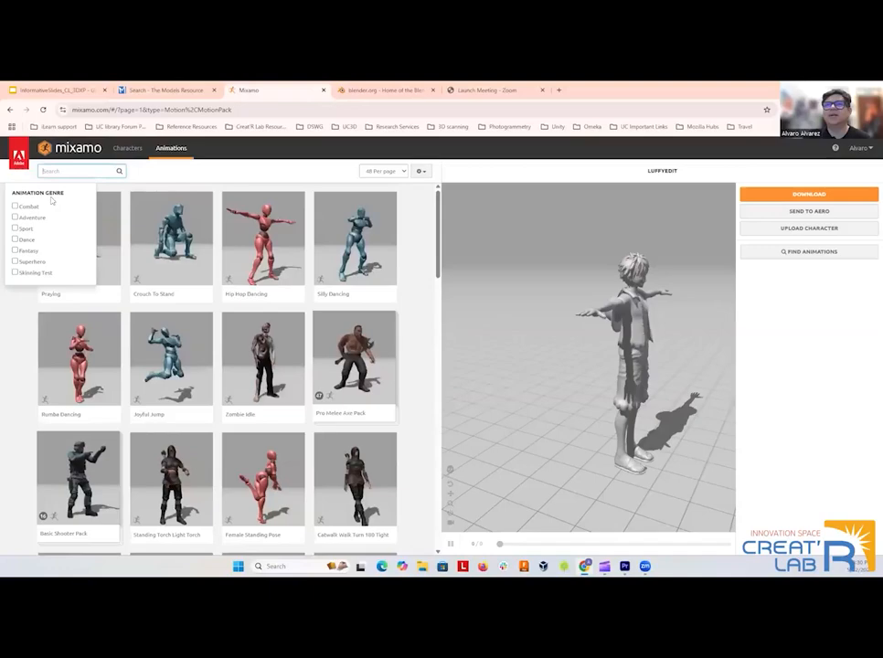
click(23, 207)
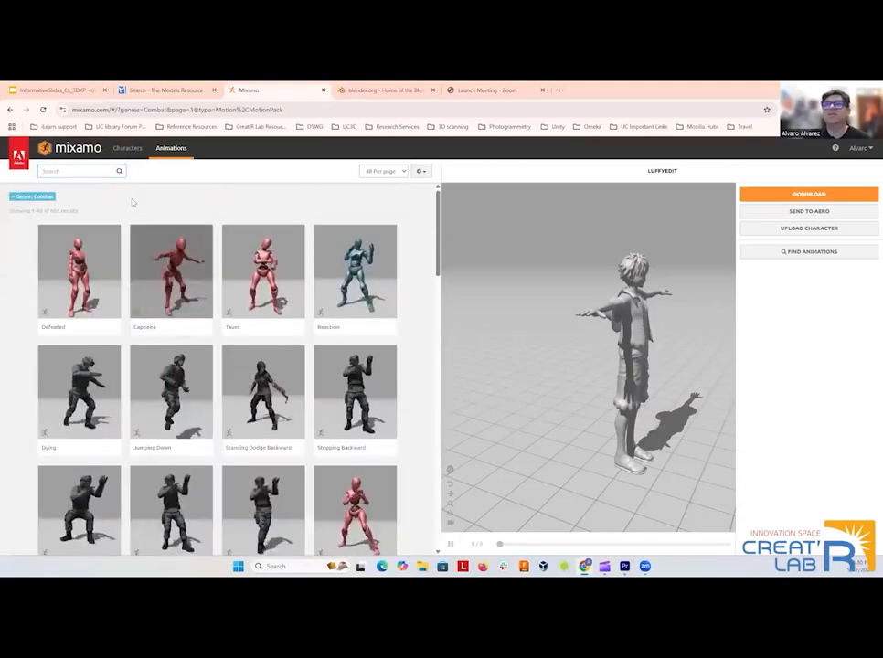
click(68, 172)
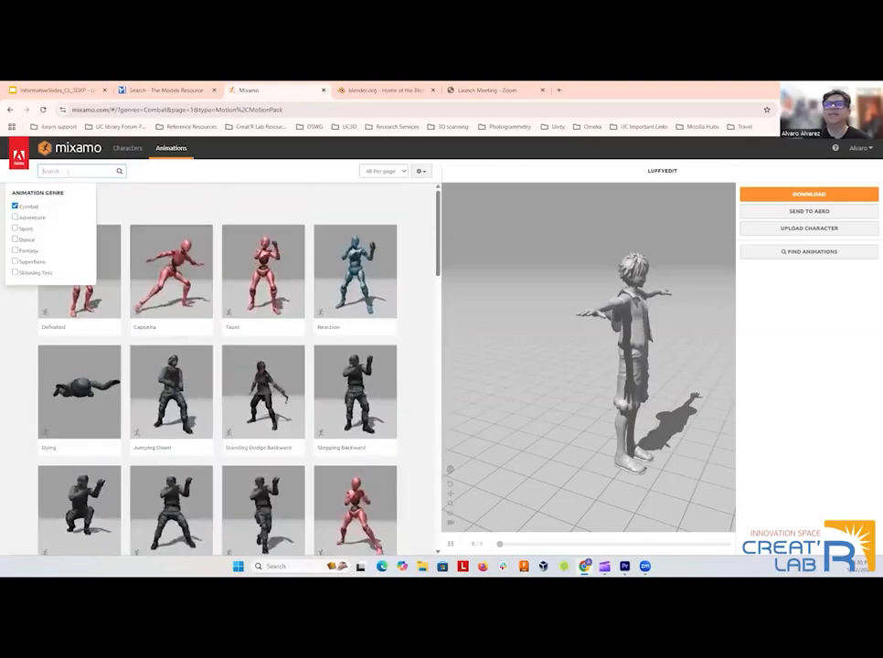
click(27, 250)
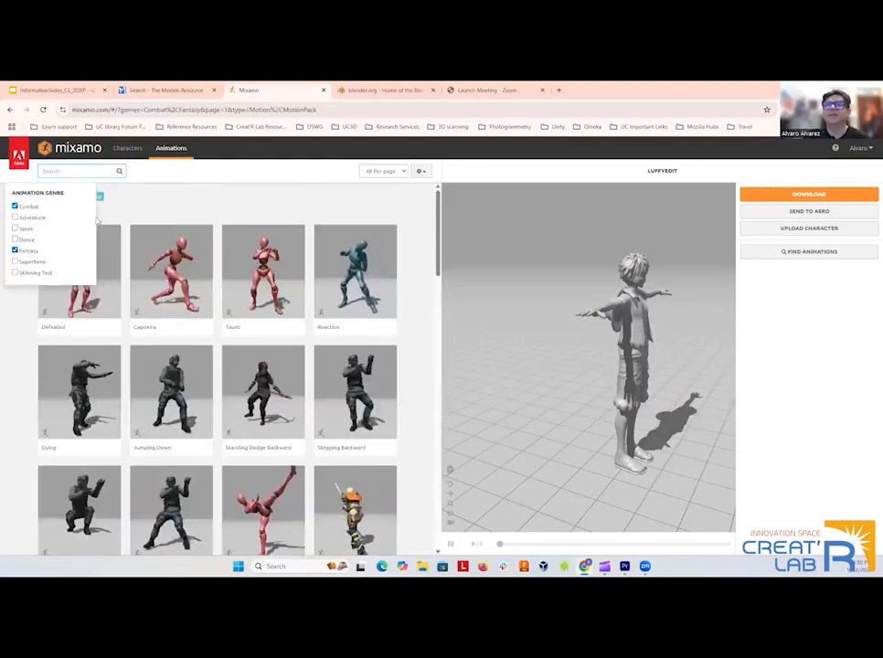
click(15, 207)
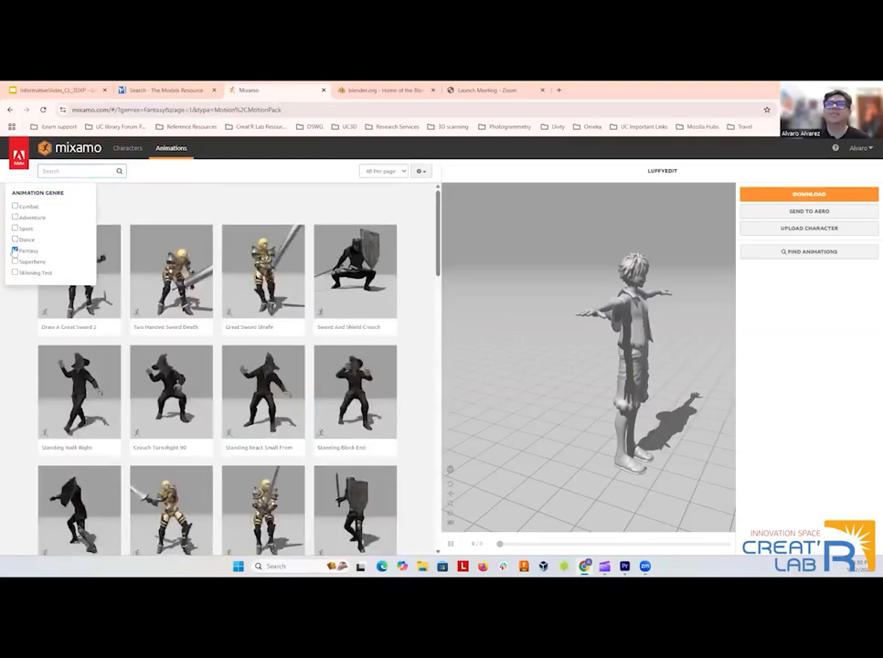
click(16, 250)
Browse pages 4, 52 and 51 of the unfiltered animation list.
scroll(267, 346, down, 15)
click(209, 493)
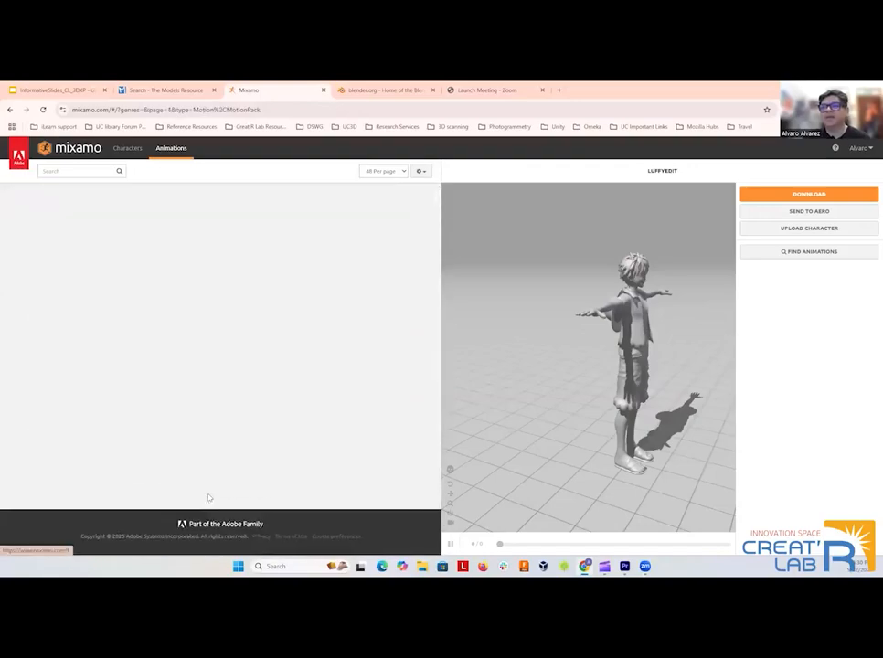
scroll(303, 370, down, 15)
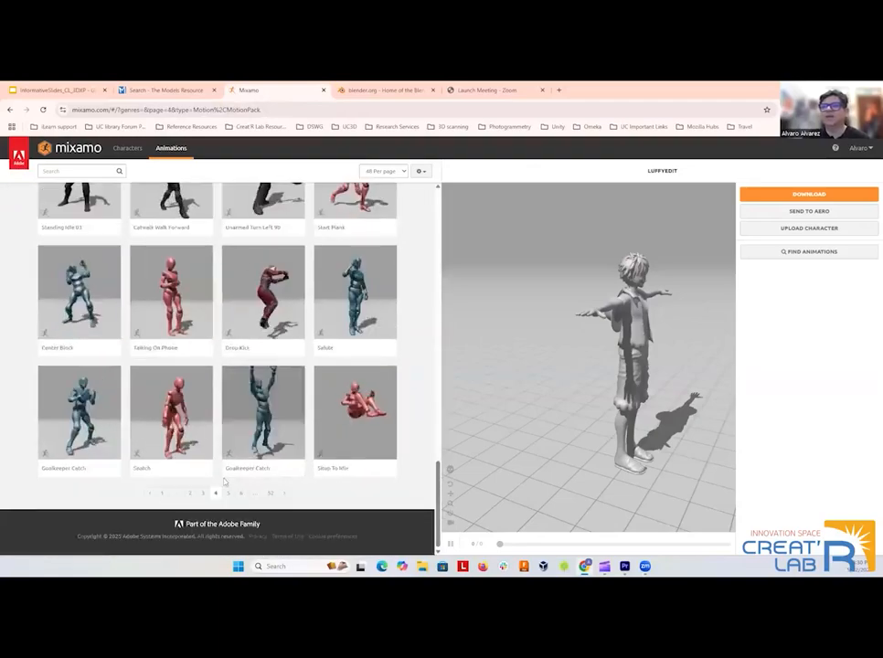
click(273, 493)
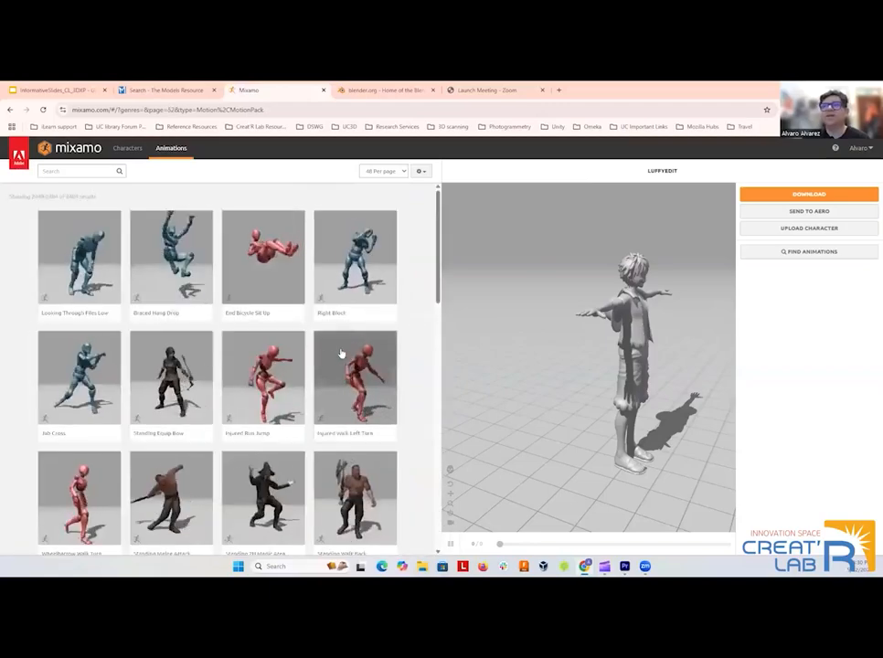
scroll(317, 362, down, 2)
scroll(317, 362, down, 10)
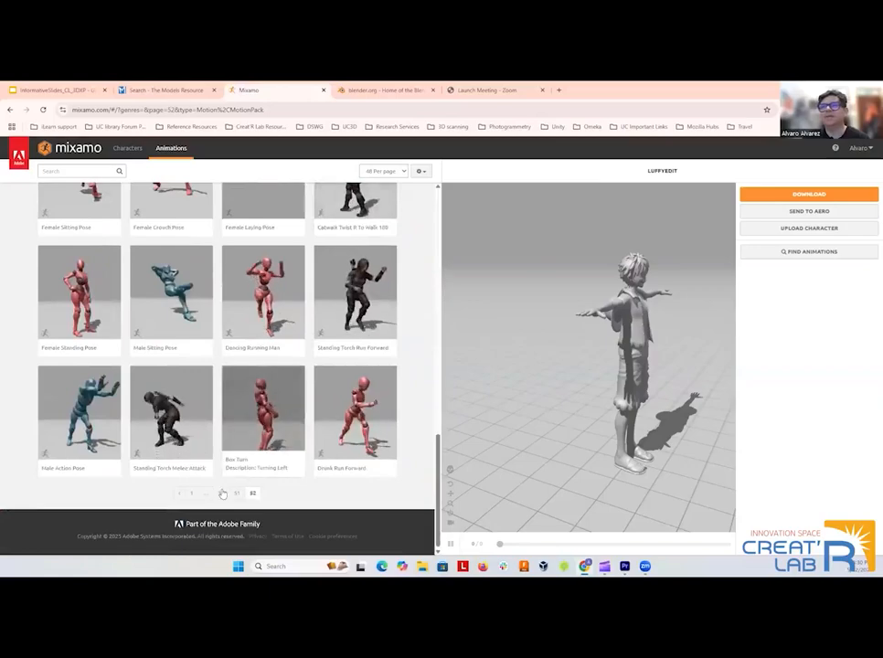
click(236, 494)
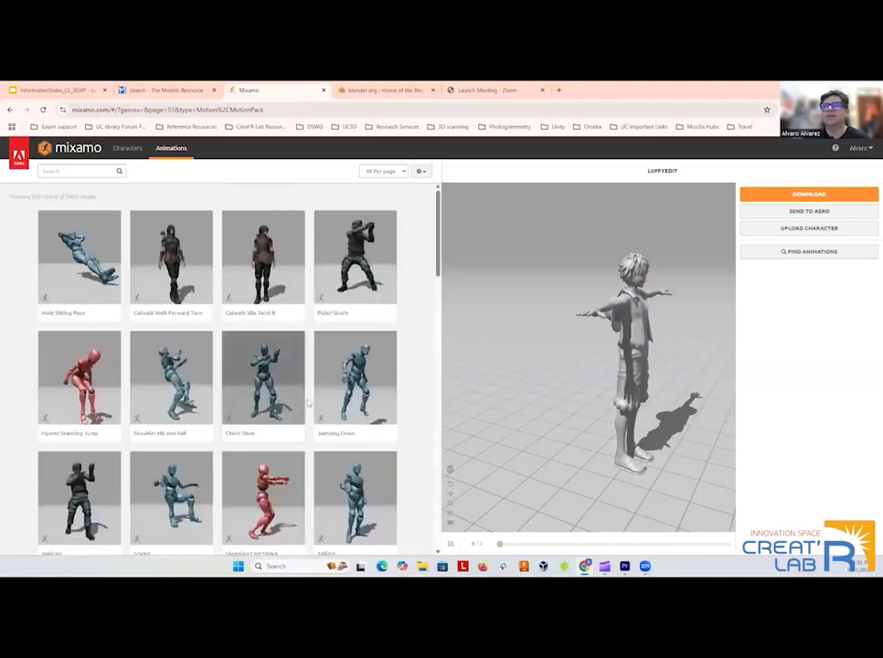
scroll(303, 406, down, 2)
scroll(303, 406, down, 5)
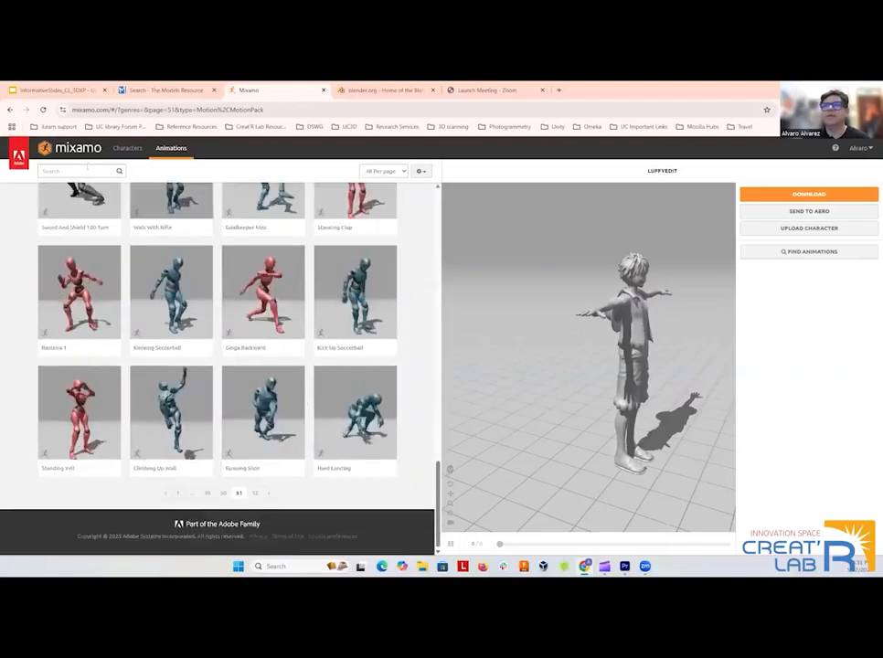
Filter the animation list by the Sport genre.
click(85, 170)
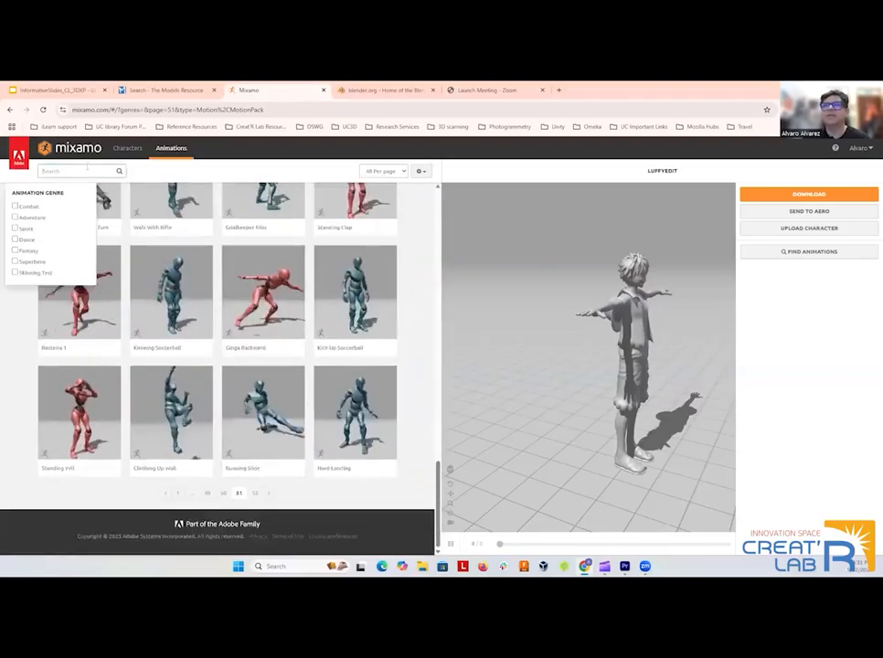
click(20, 231)
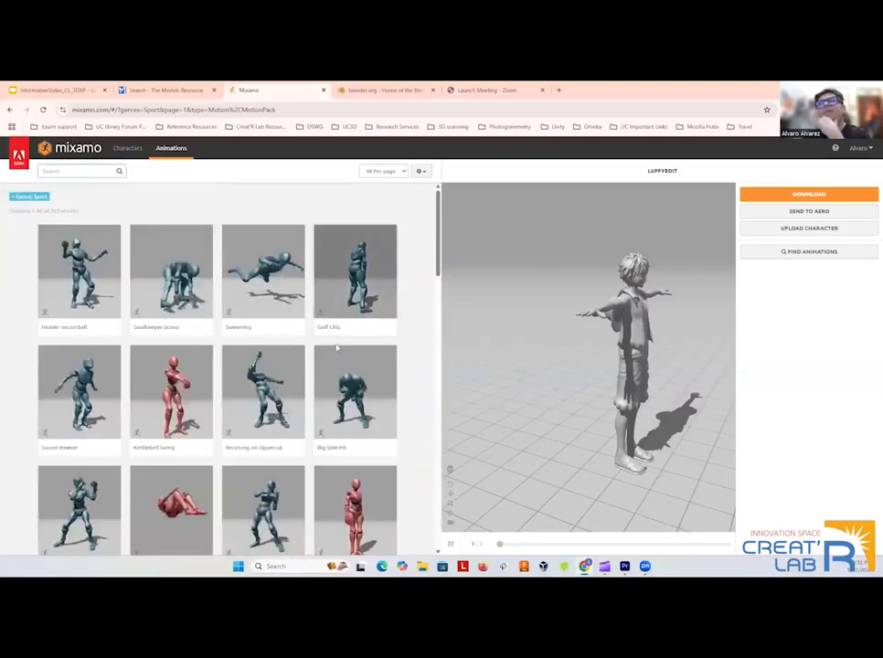
Browse the first page of Sport animations through to its end and open page 2.
scroll(312, 384, down, 3)
scroll(320, 384, down, 5)
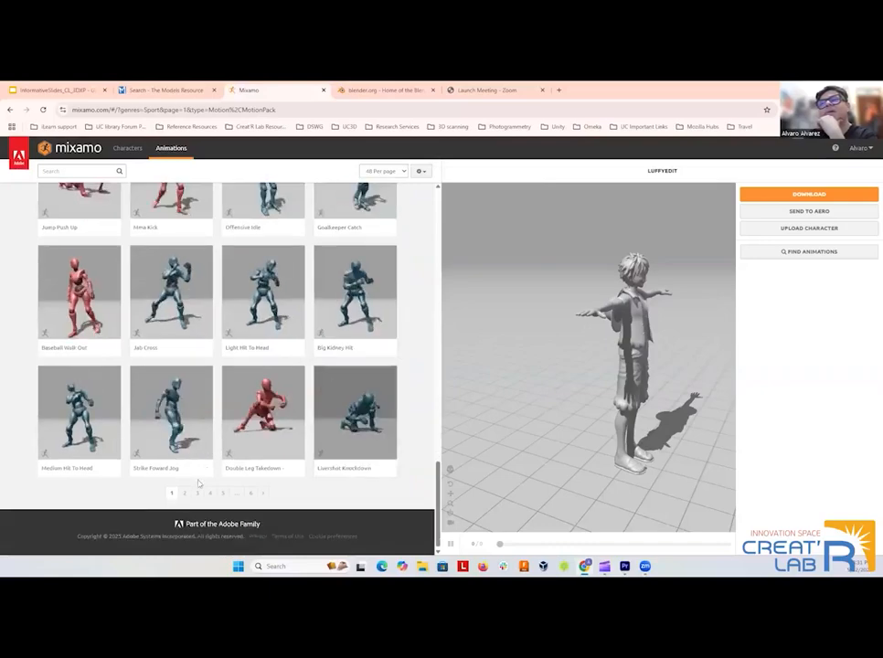
click(196, 493)
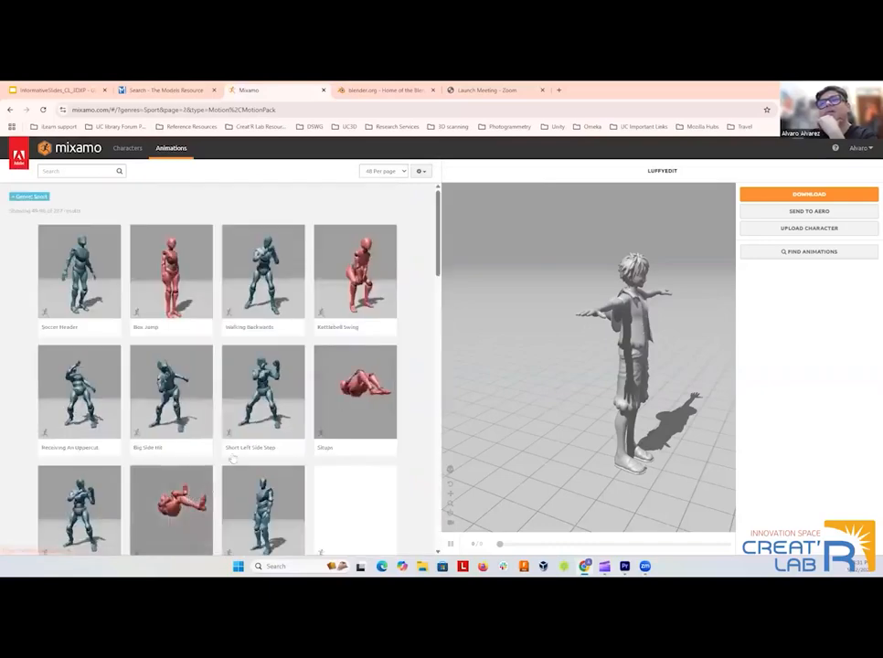
Browse the first two pages of Mixamo's character library, and look at the current character from a slightly different angle.
click(137, 147)
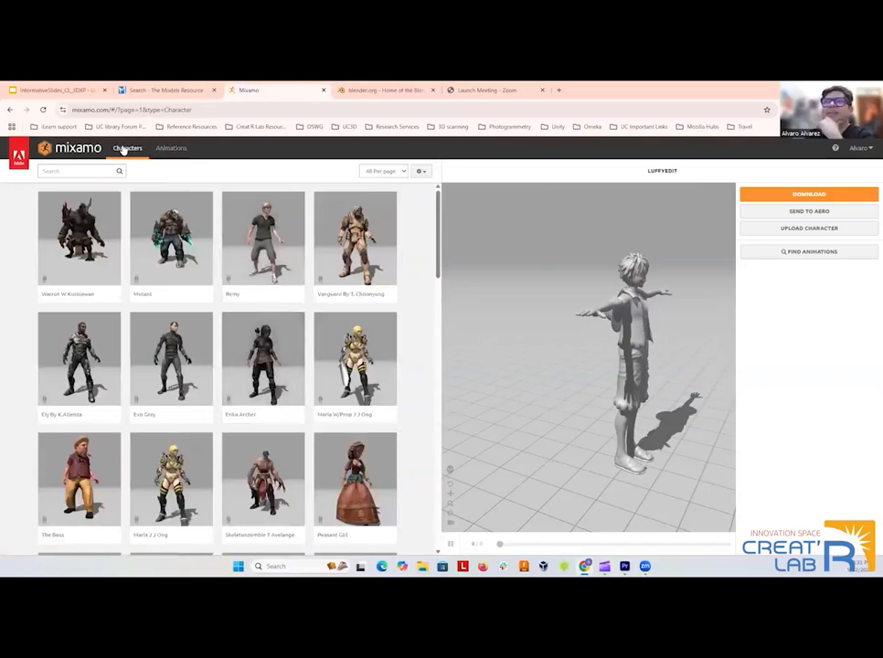
scroll(274, 357, down, 10)
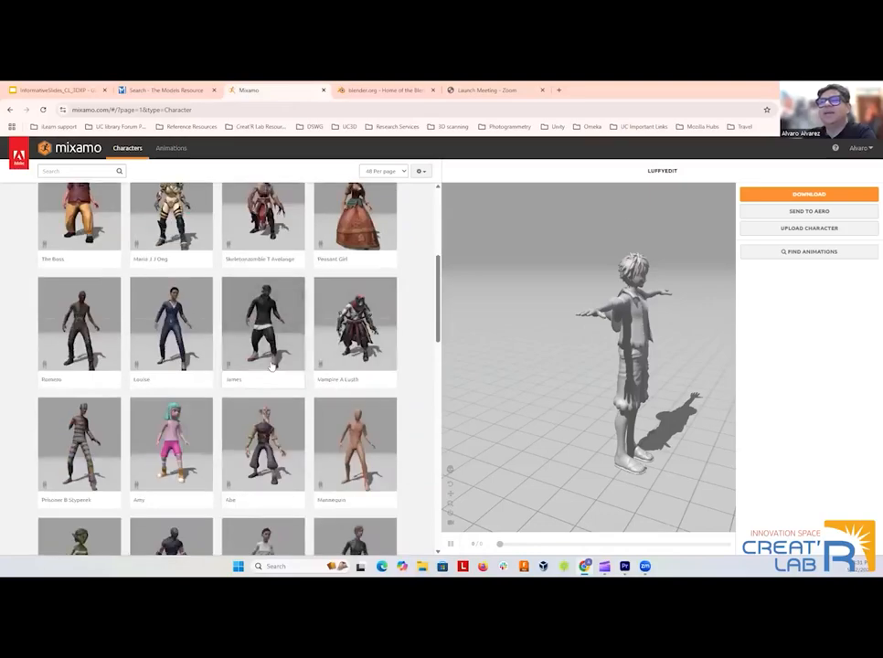
scroll(216, 407, down, 3)
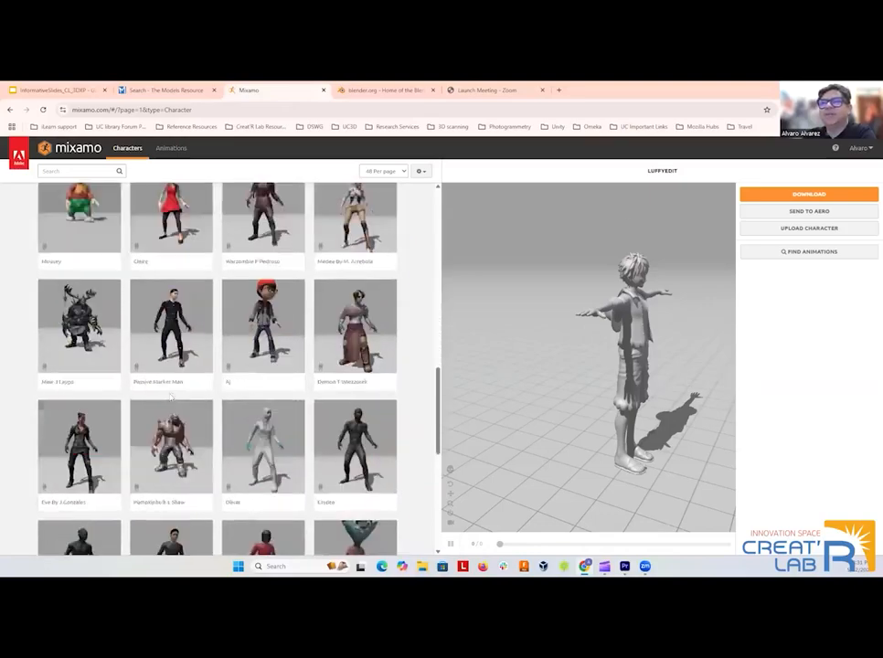
scroll(216, 407, down, 5)
click(213, 493)
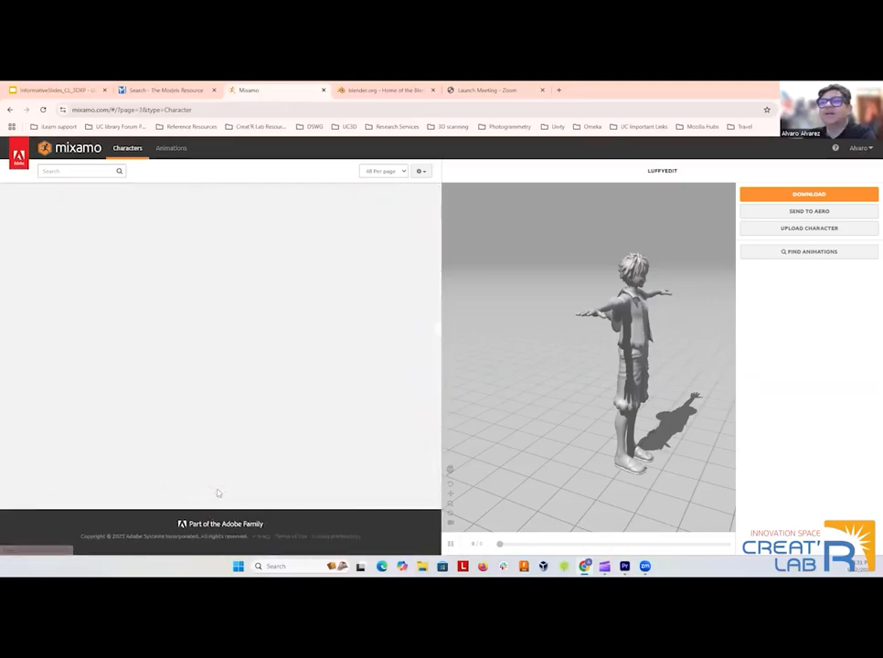
scroll(242, 437, down, 10)
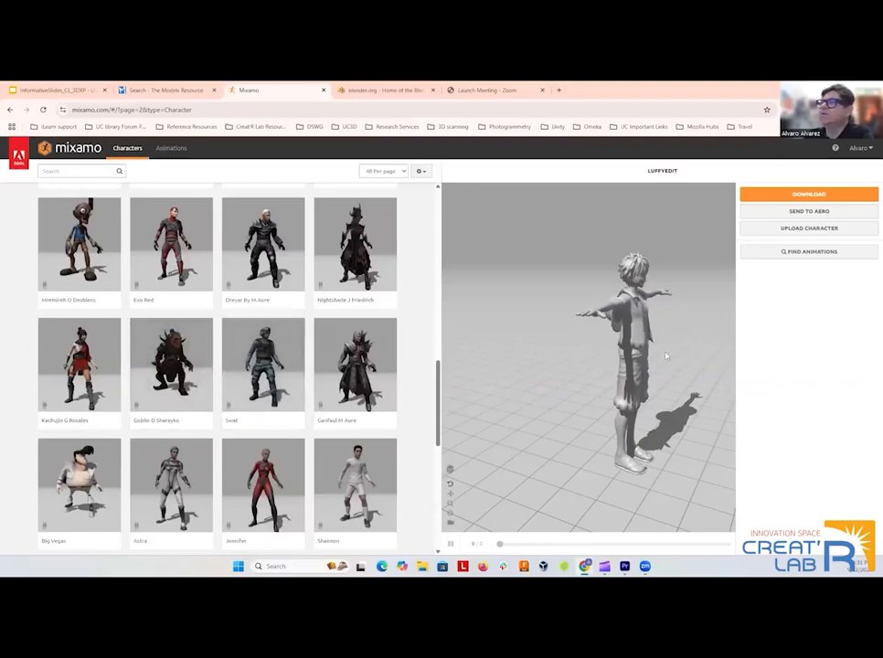
drag(633, 362, 667, 366)
Search the animations for "wave" and apply the Waving Gesture animation to the current character.
click(171, 148)
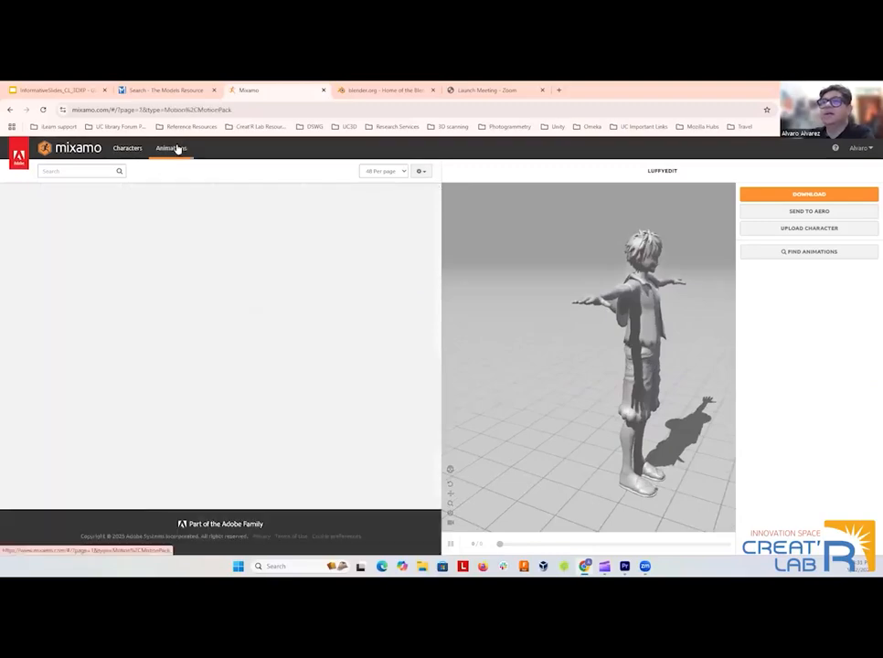
click(91, 171)
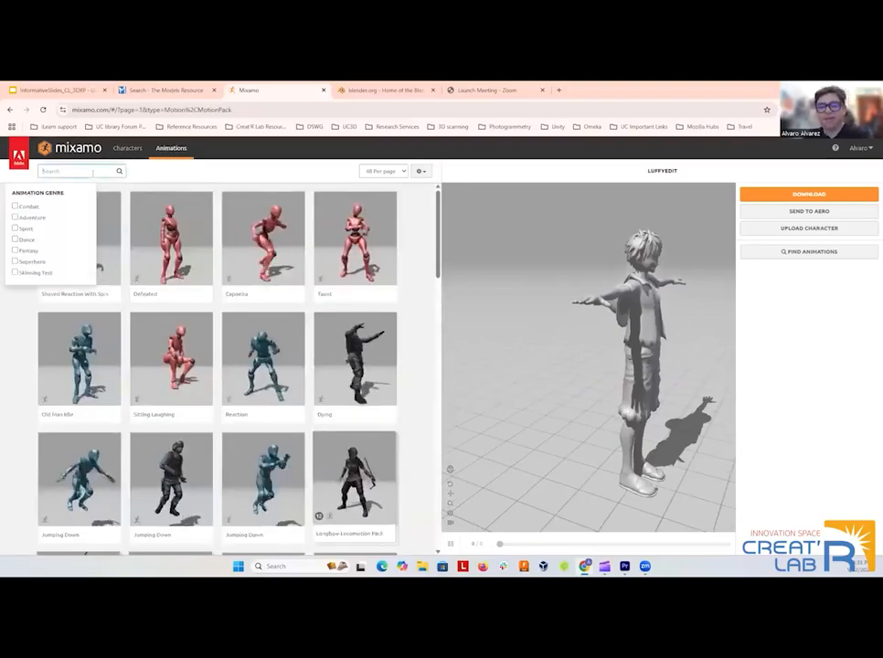
text(wa)
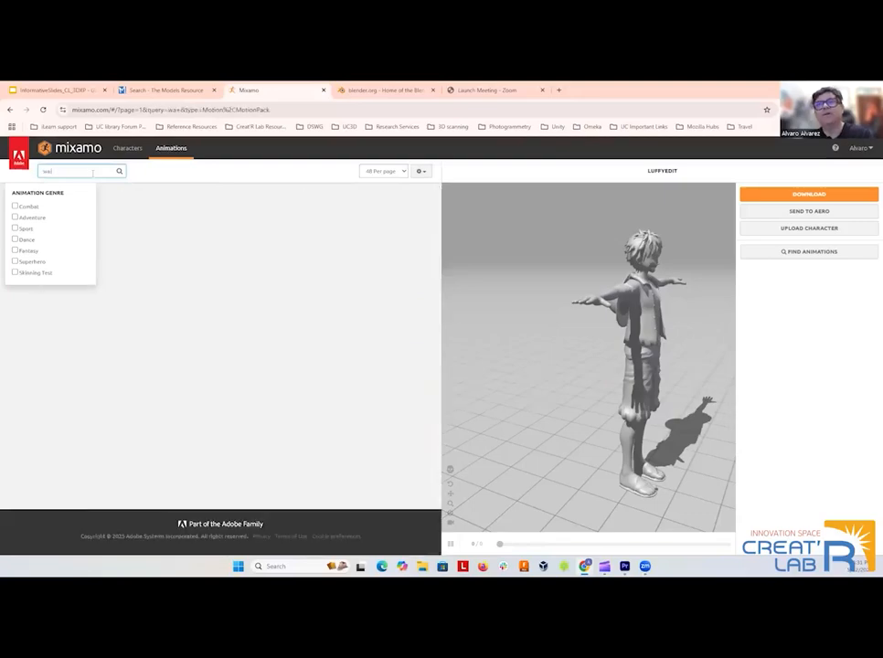
text(ve)
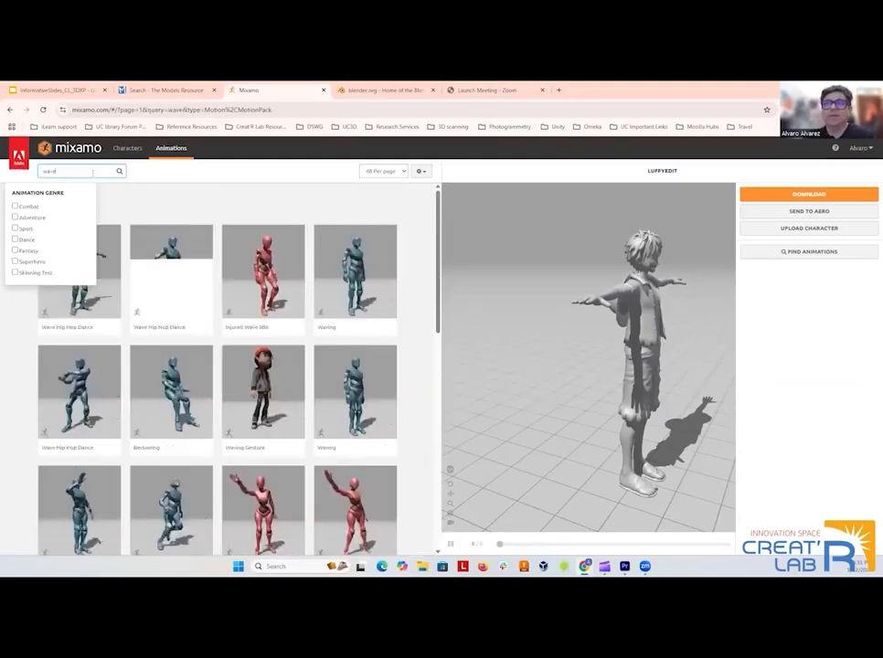
click(266, 376)
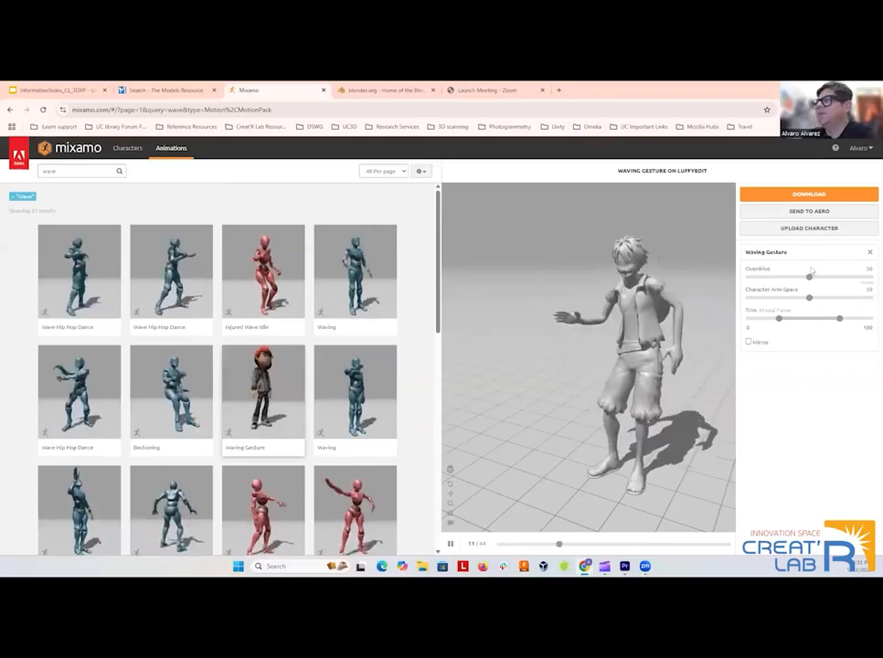
mouse_move(809, 278)
mouse_down()
mouse_move(843, 278)
mouse_move(808, 278)
mouse_up()
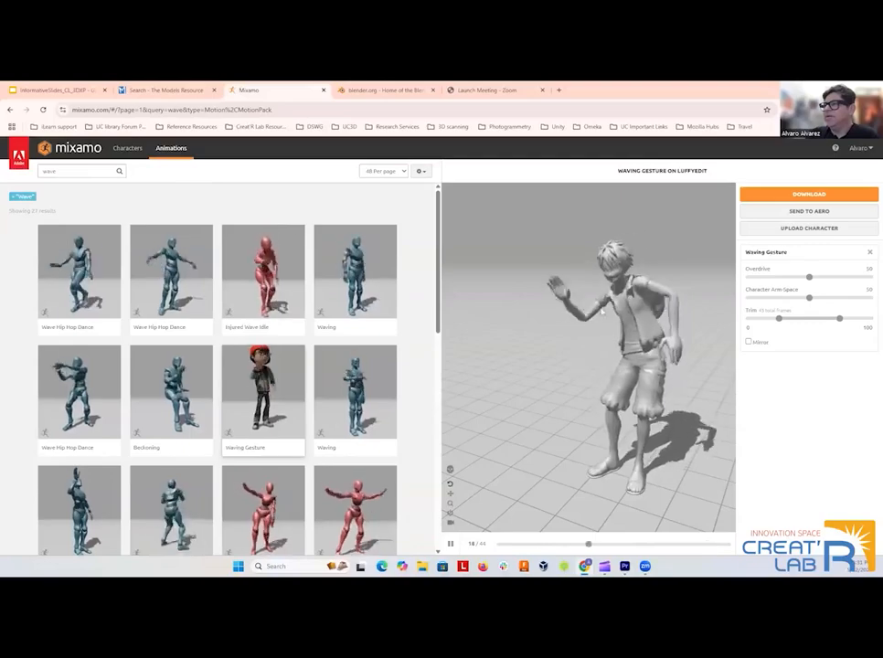
Upload the character model file to the auto-rigger, and rotate the model to face forward in its T-pose.
click(797, 232)
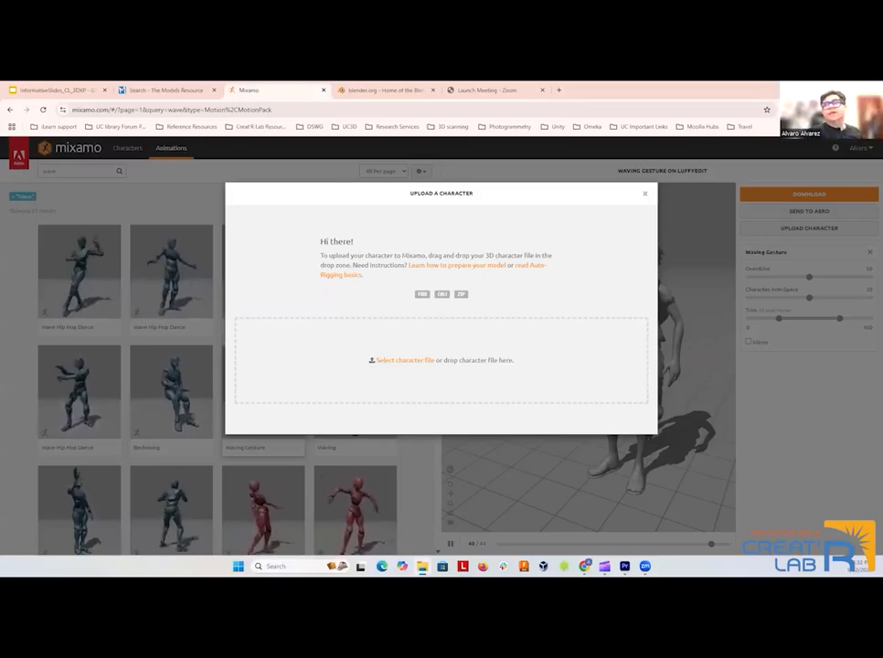
drag(325, 348, 367, 341)
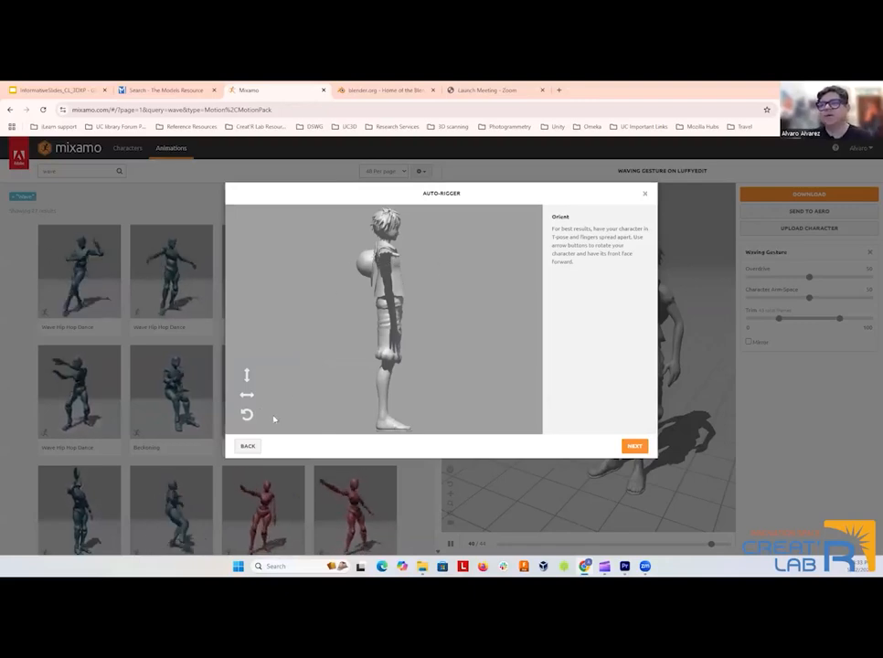
click(247, 394)
click(247, 394)
click(247, 395)
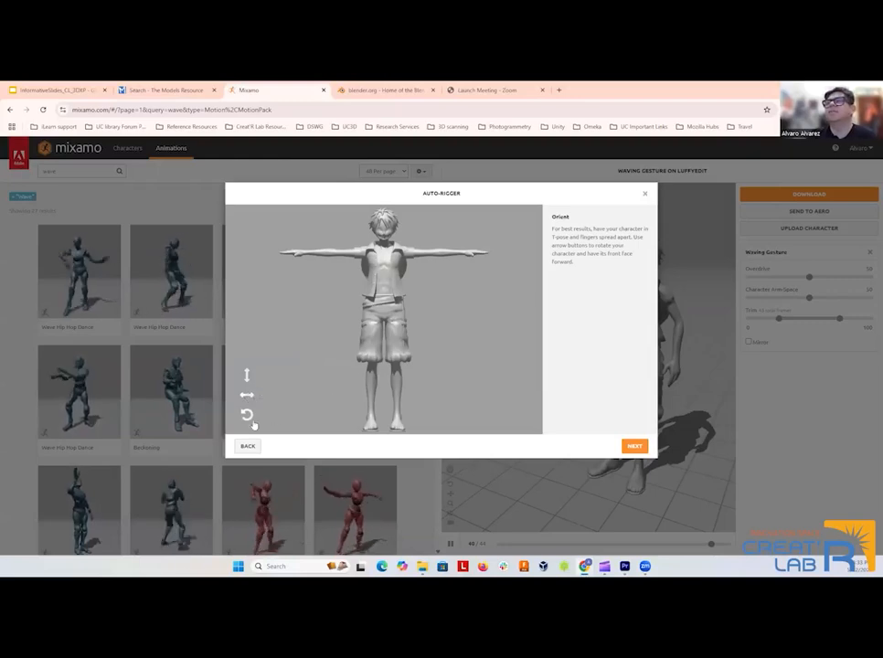
click(631, 446)
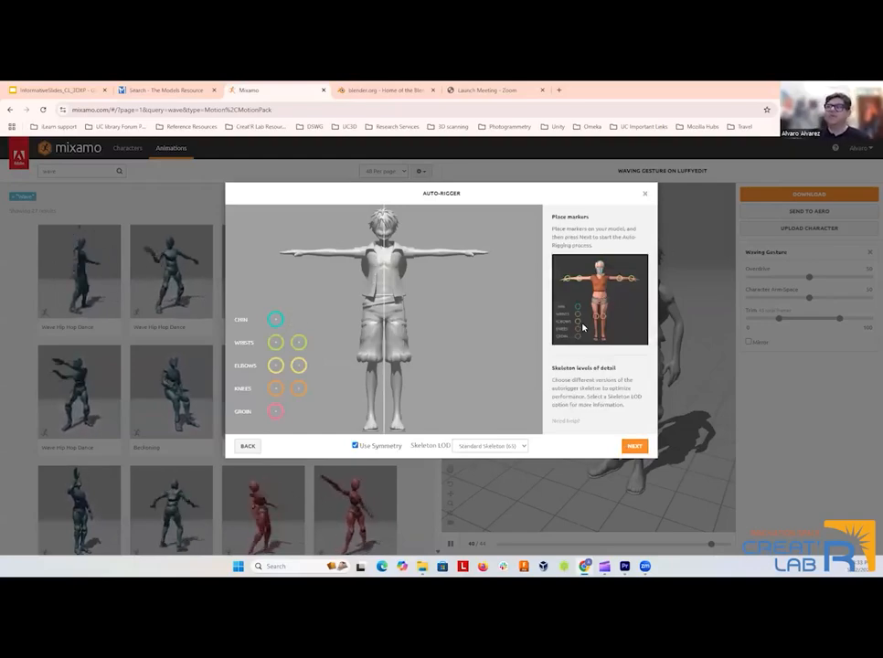
Place the chin, wrist, elbow, knee and groin markers on the character with symmetry enabled.
drag(277, 319, 383, 236)
mouse_move(275, 341)
mouse_down()
mouse_move(290, 338)
mouse_move(308, 256)
mouse_up()
drag(277, 365, 332, 255)
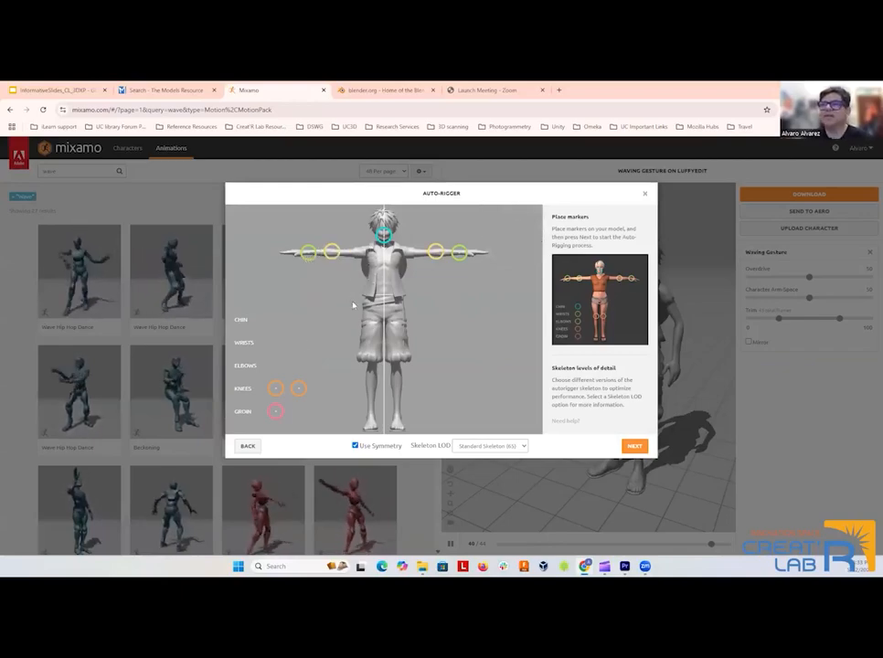
mouse_move(276, 389)
mouse_down()
mouse_move(382, 379)
mouse_move(371, 371)
mouse_up()
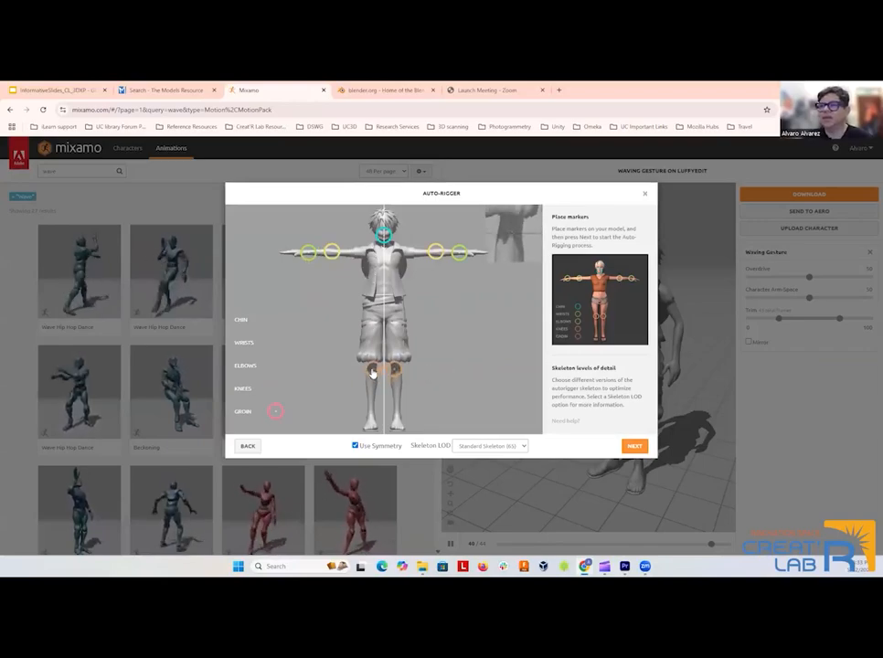
mouse_move(276, 411)
mouse_down()
mouse_move(347, 357)
mouse_move(376, 315)
mouse_move(384, 320)
mouse_up()
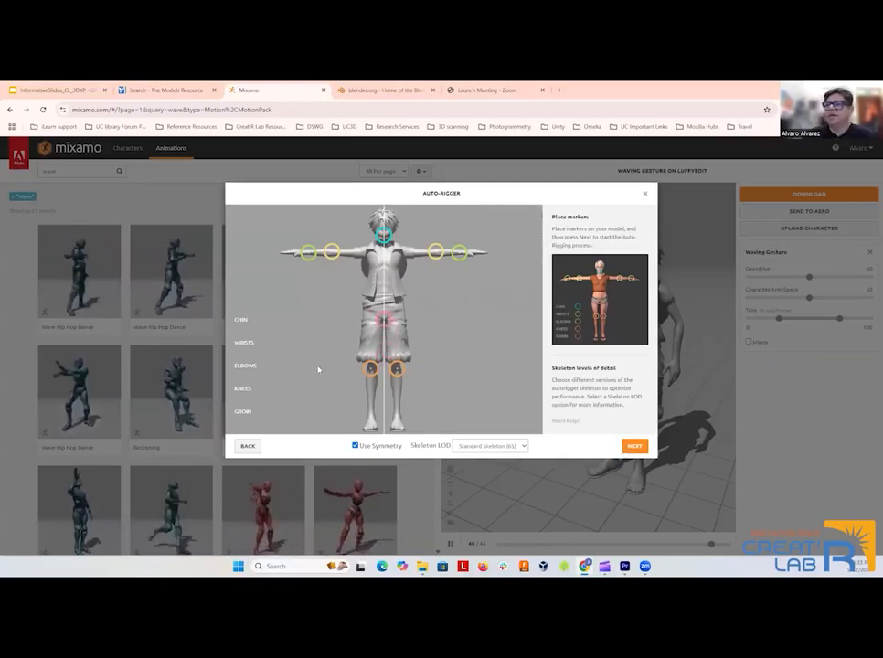
Shift one knee marker outward without symmetry and return it to the knee, and run the auto-rigging.
click(357, 446)
drag(372, 370, 362, 374)
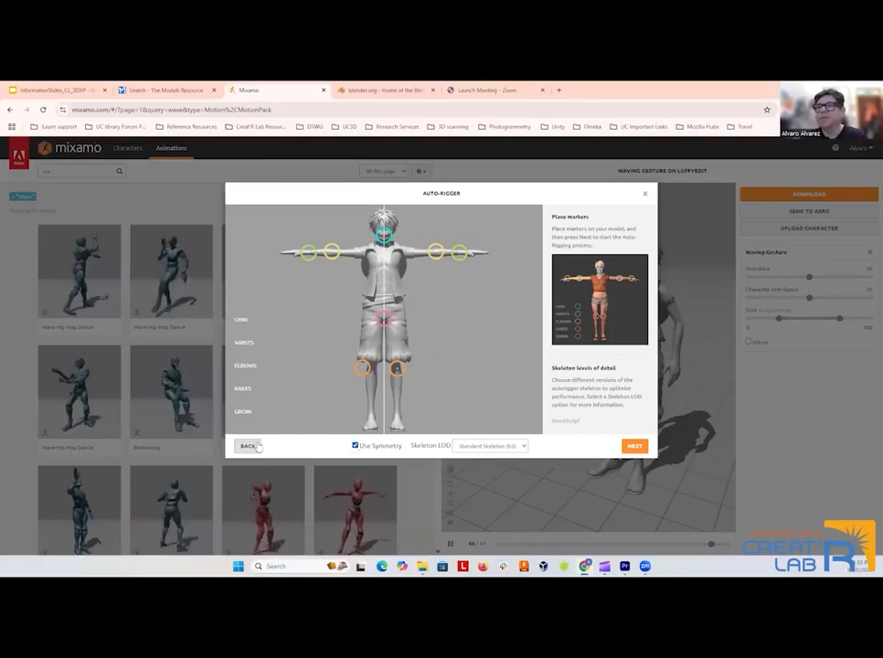
click(257, 446)
click(634, 446)
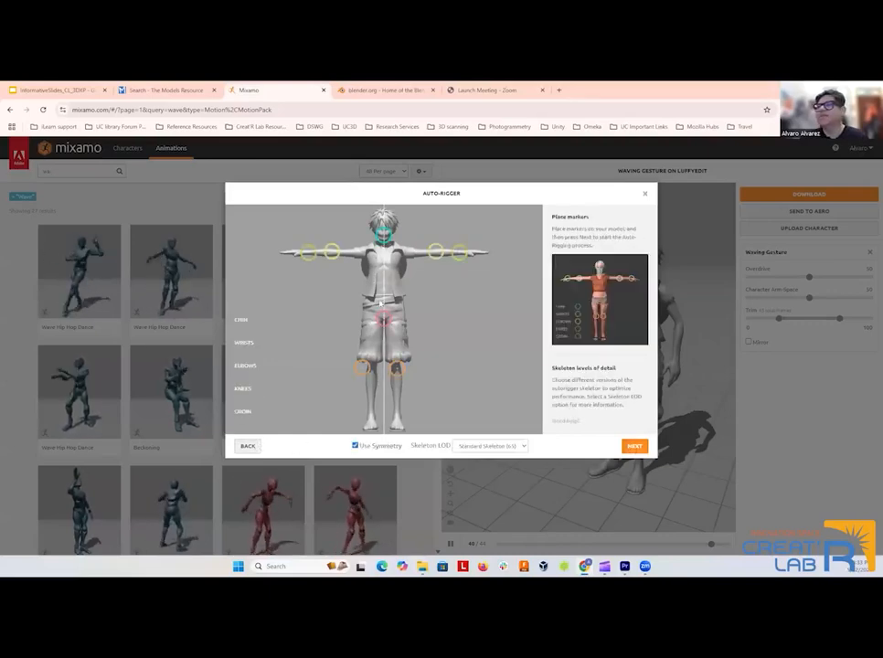
drag(367, 372, 370, 371)
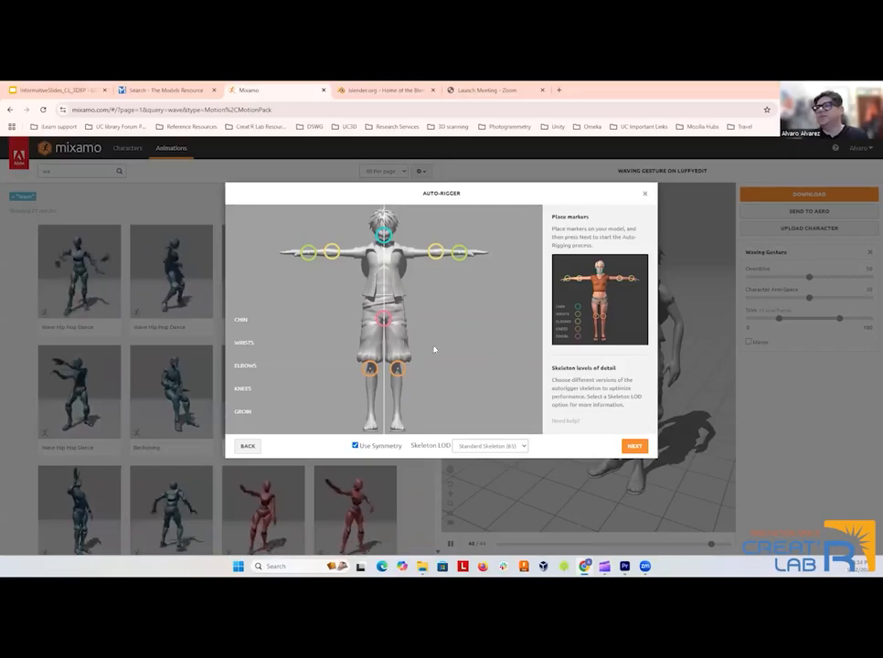
click(631, 446)
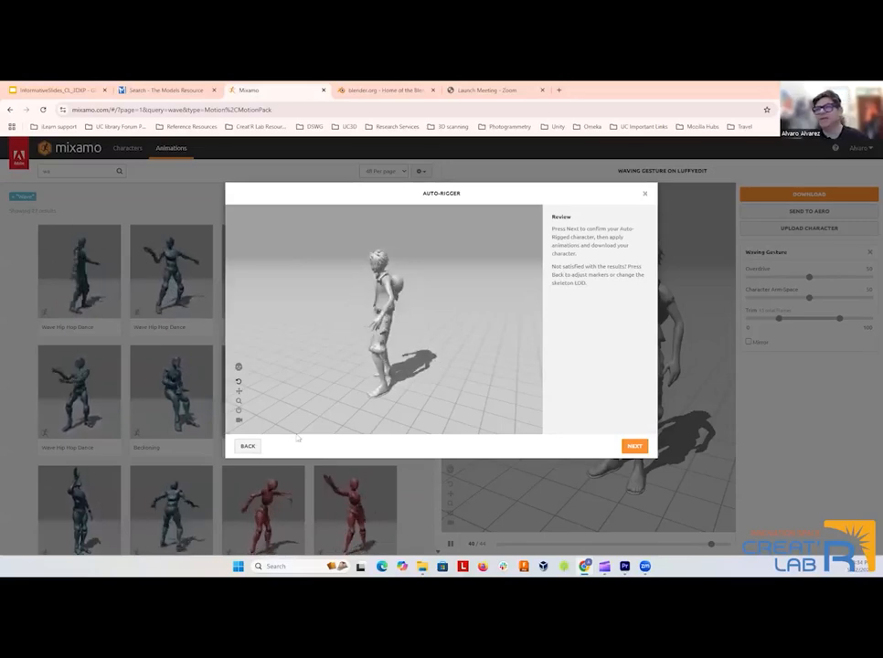
Go back from the rig review to the orientation stage, and turn the character to face forward again.
click(248, 446)
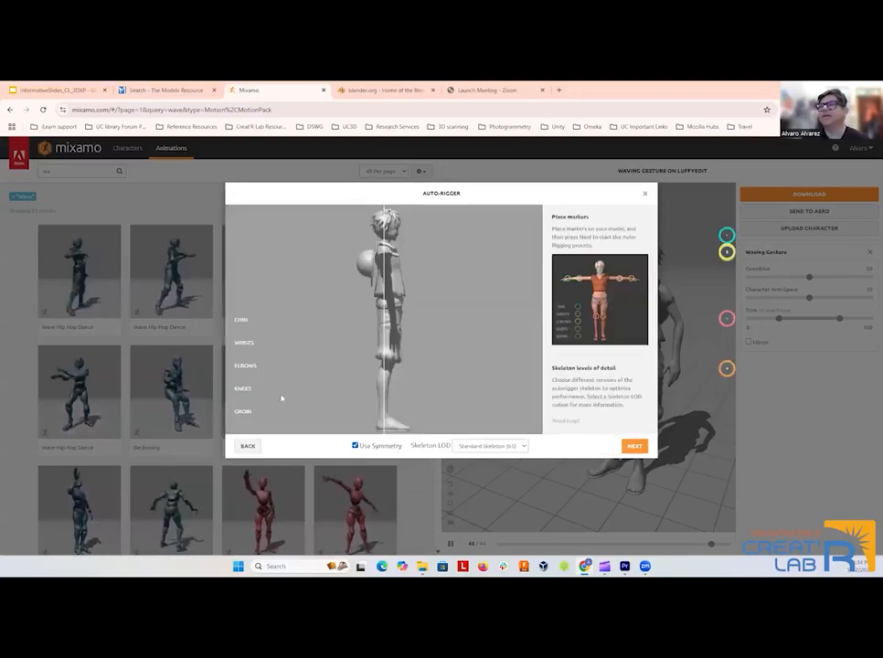
click(248, 448)
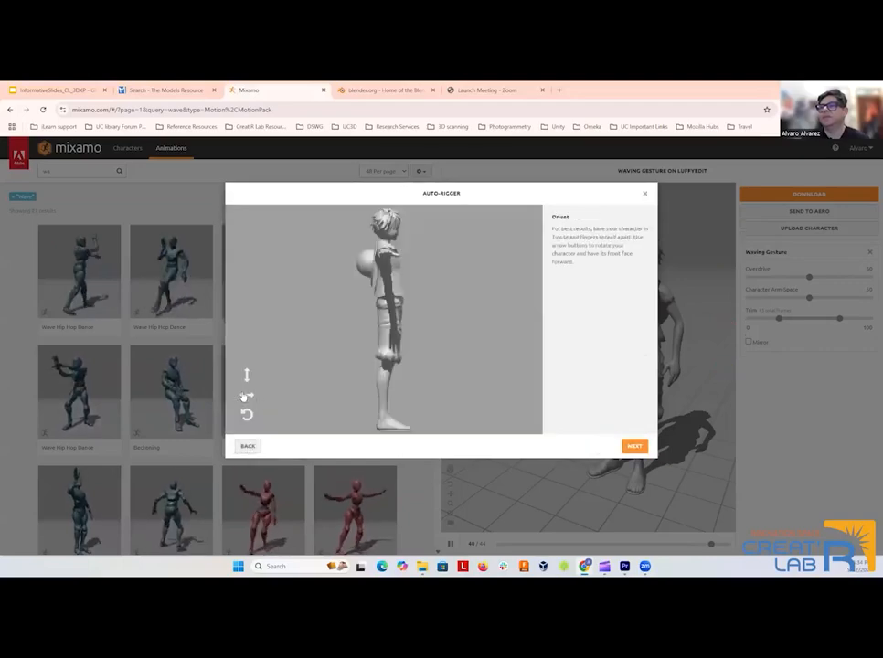
click(244, 395)
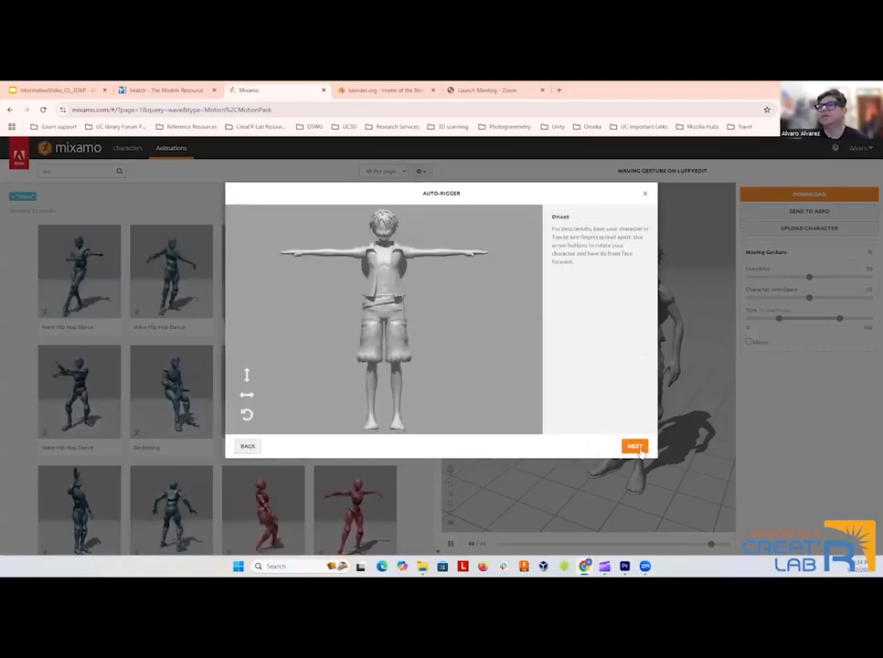
click(637, 448)
Auto-rig the character with symmetric chin, wrist, elbow, knee and groin markers, and accept it in place of the previous character.
mouse_move(276, 322)
mouse_down()
mouse_move(384, 238)
mouse_move(282, 268)
mouse_move(305, 252)
mouse_up()
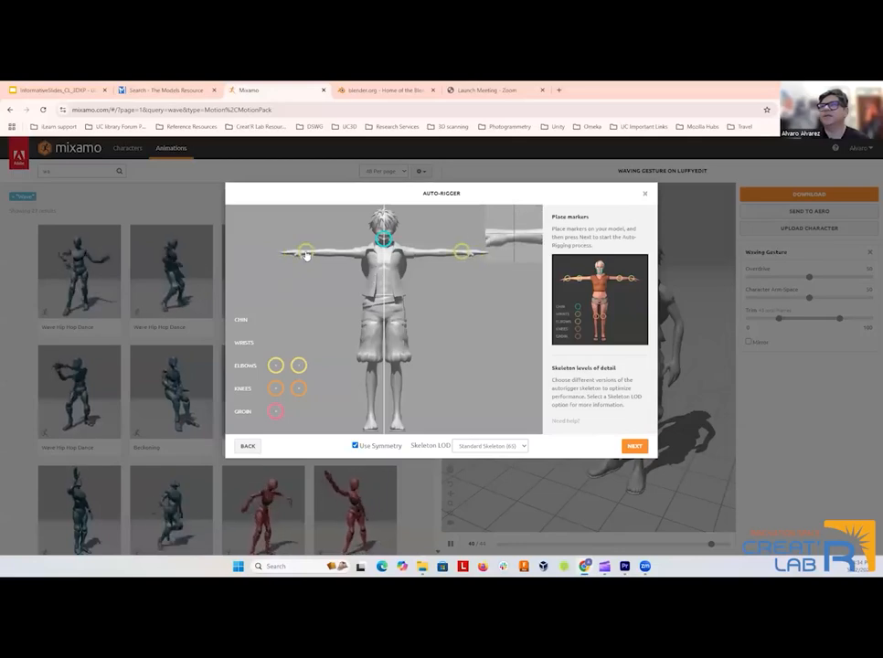
drag(276, 364, 338, 256)
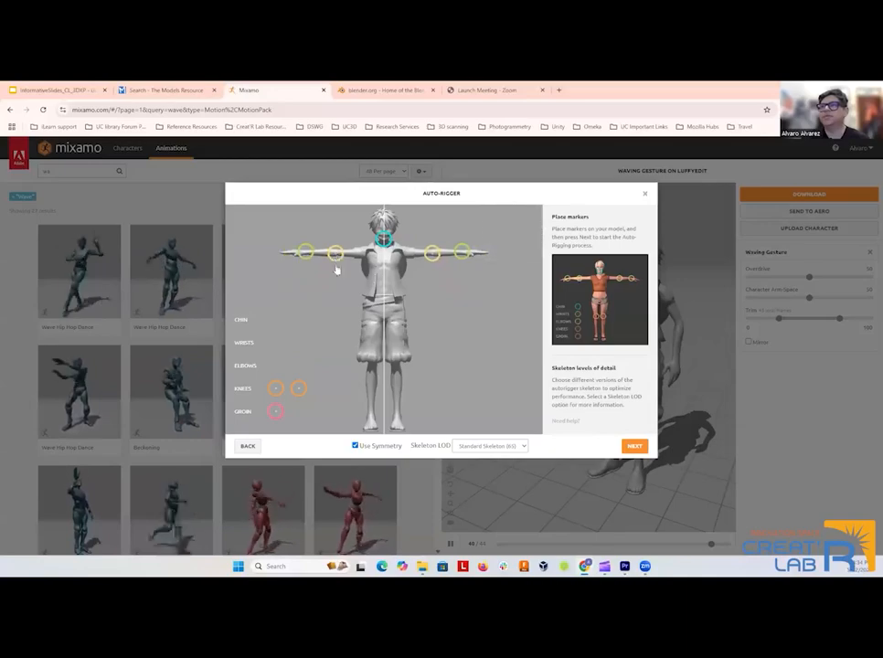
drag(275, 388, 370, 369)
mouse_move(275, 411)
mouse_down()
mouse_move(349, 366)
mouse_move(378, 318)
mouse_move(385, 326)
mouse_up()
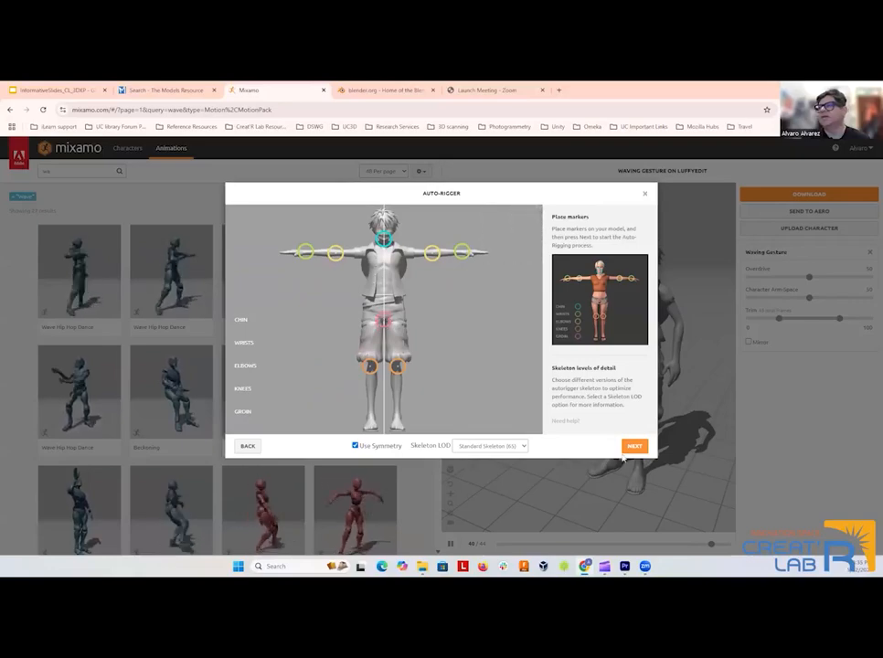
click(634, 446)
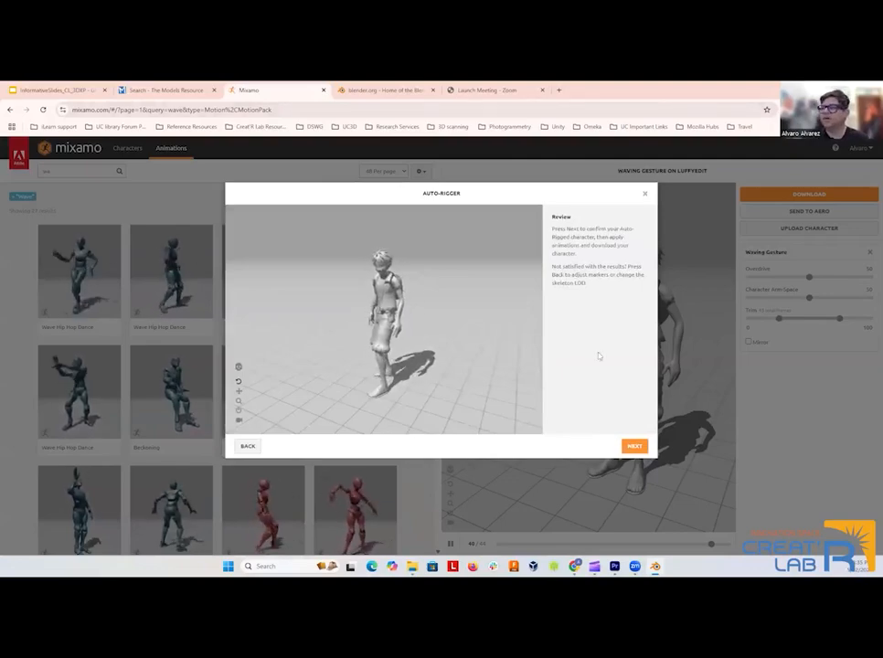
click(634, 446)
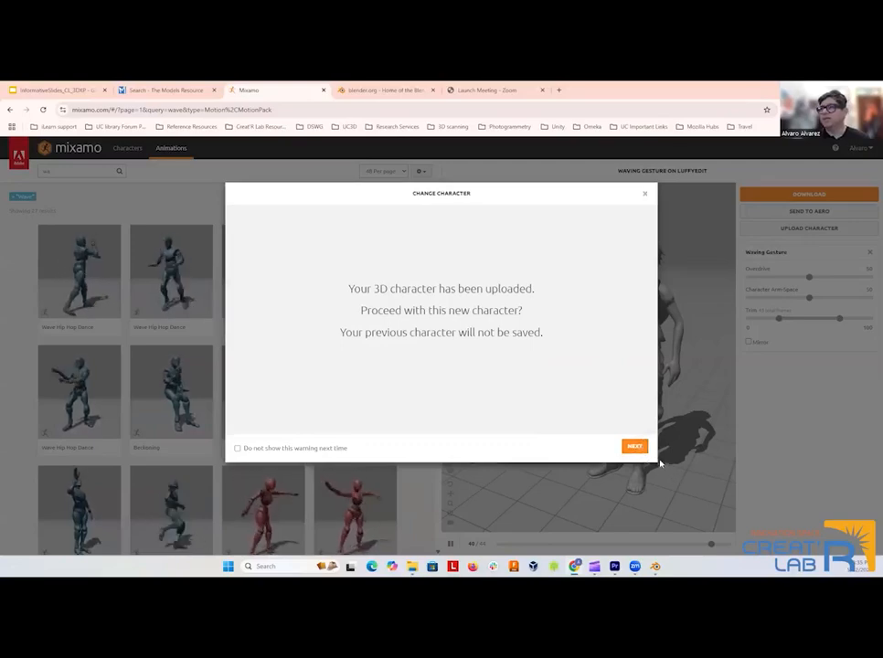
click(634, 446)
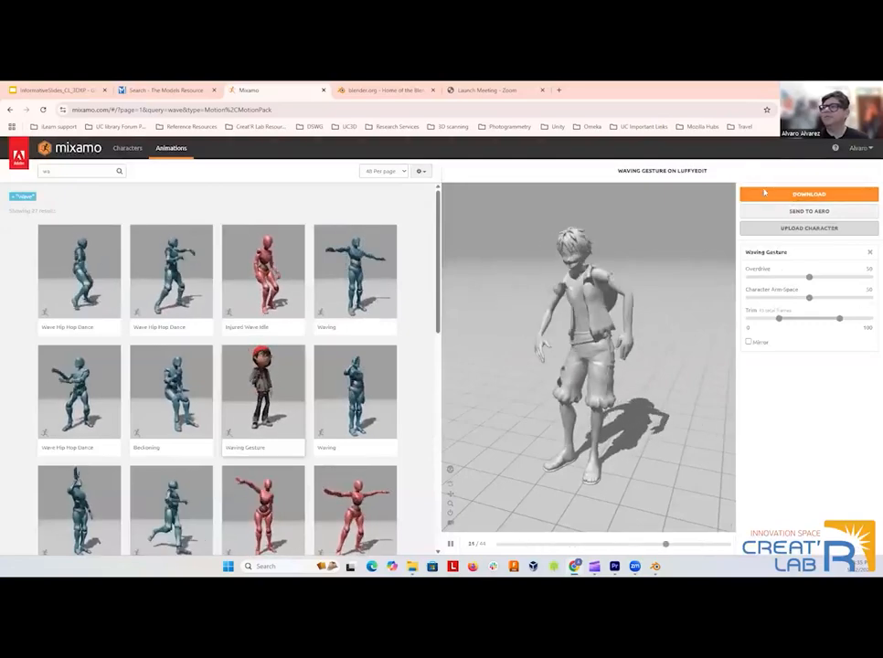
Review the available file formats in the download settings for the waving character, and cancel the download.
click(764, 193)
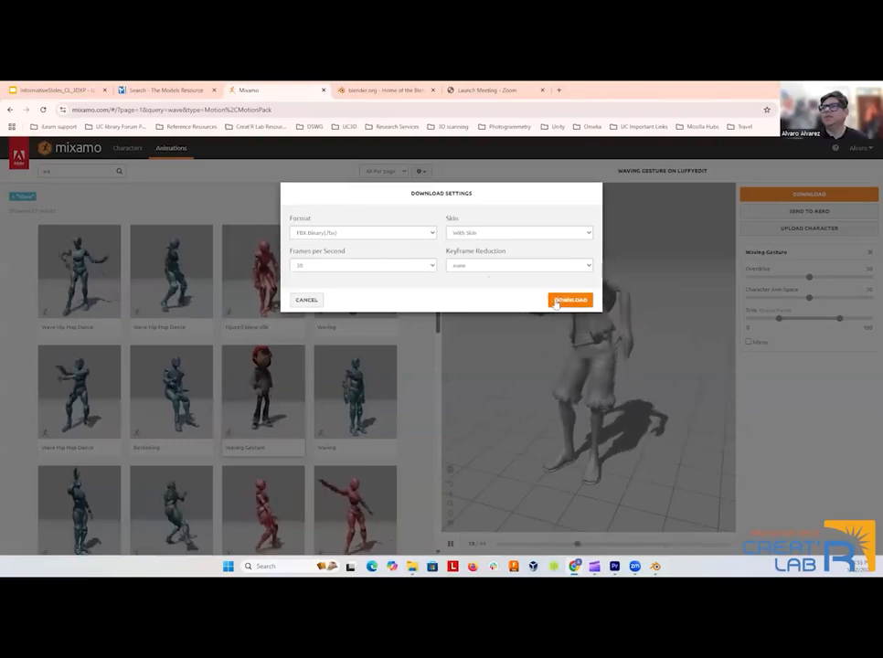
click(432, 233)
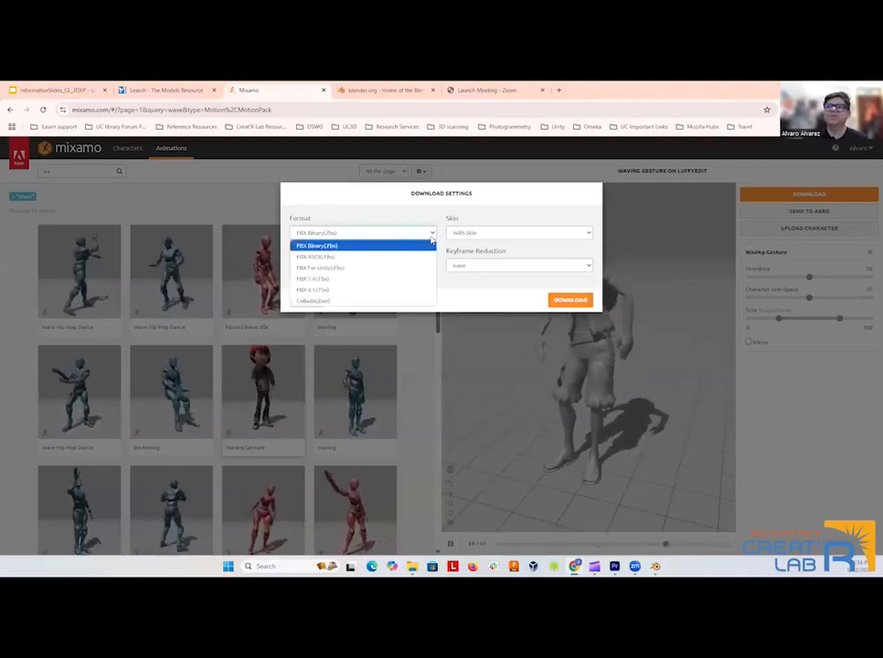
click(430, 241)
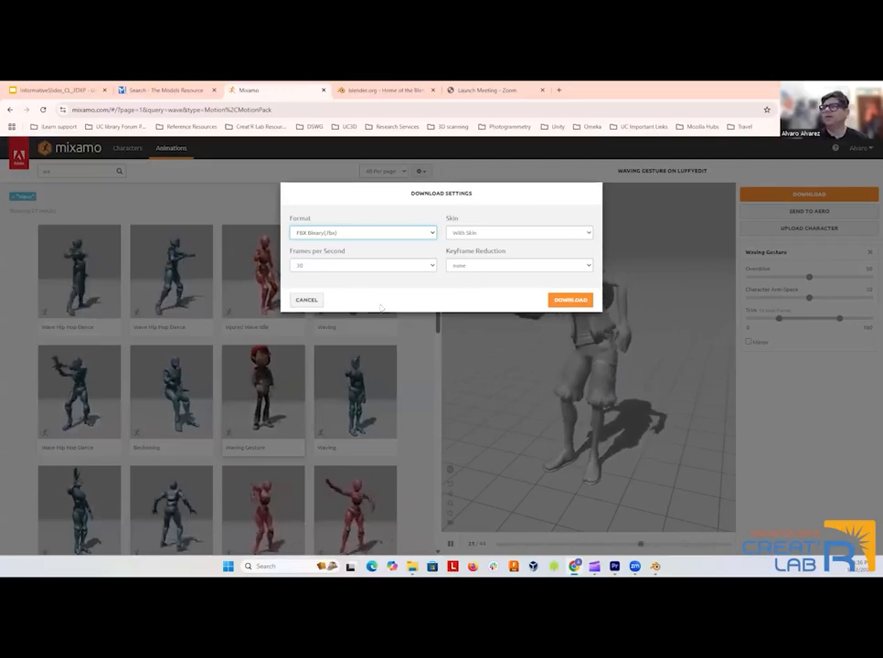
click(306, 301)
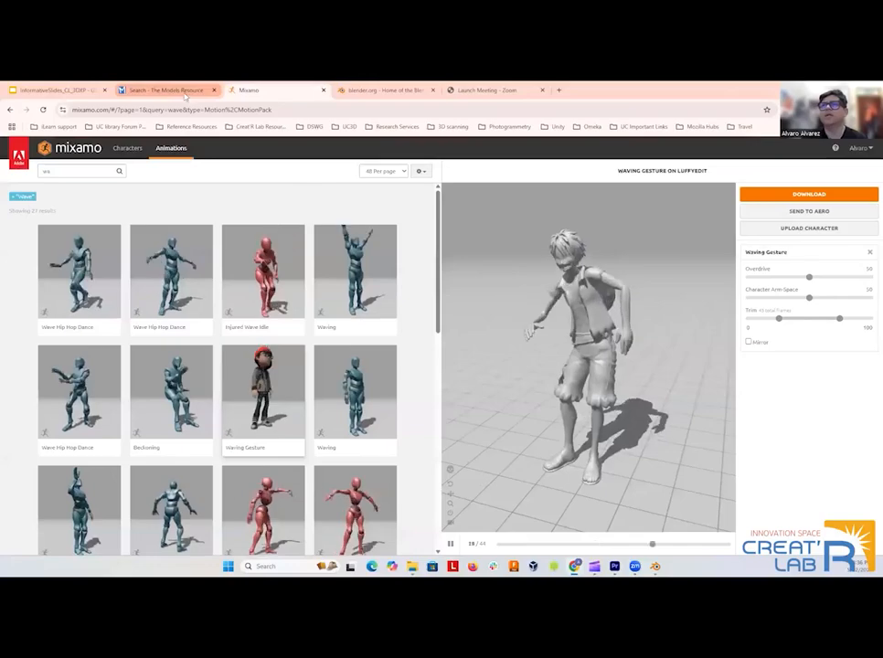
Switch to the Blender website and look through its home page.
click(384, 90)
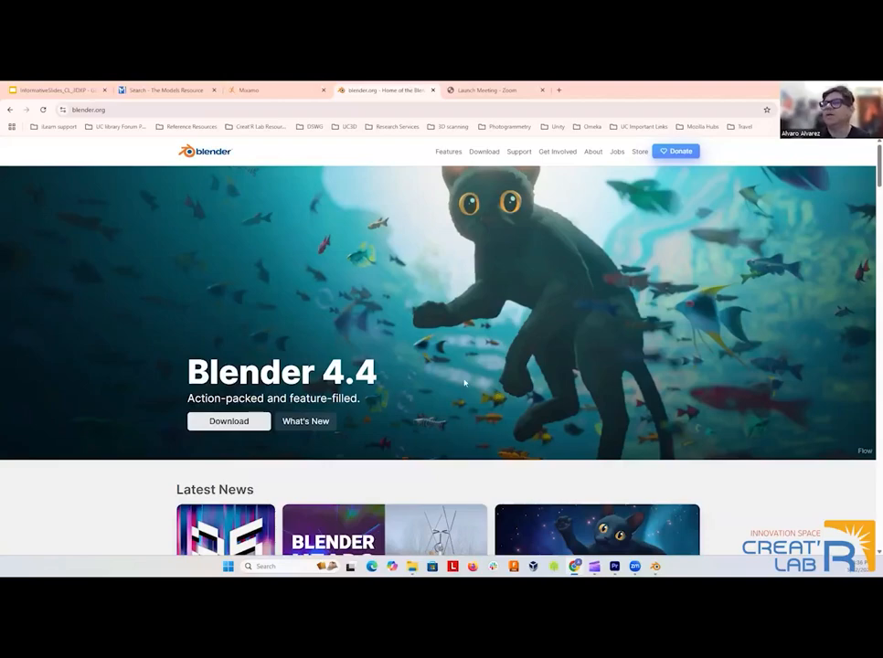
scroll(457, 393, down, 8)
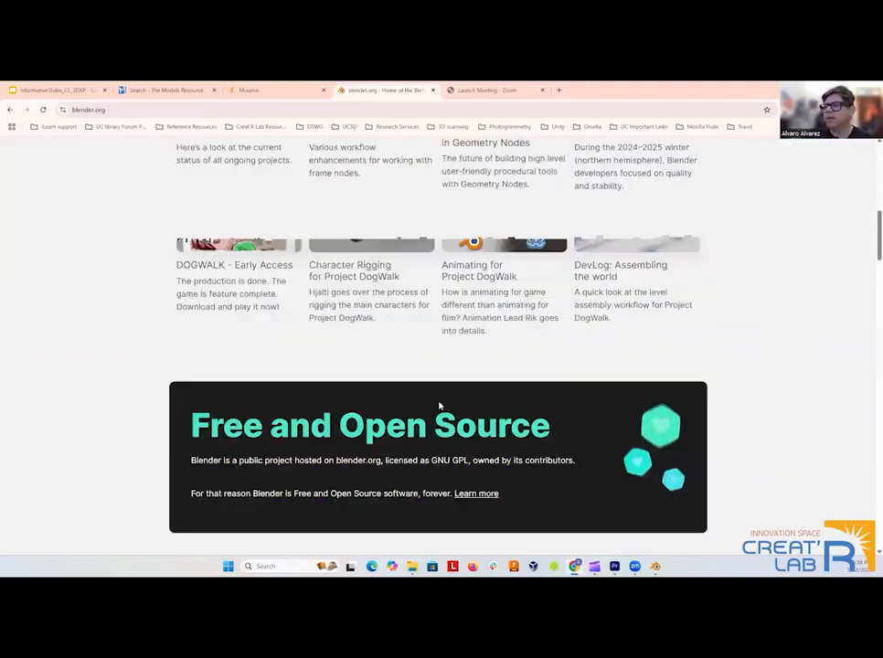
scroll(438, 405, up, 2)
scroll(443, 401, down, 6)
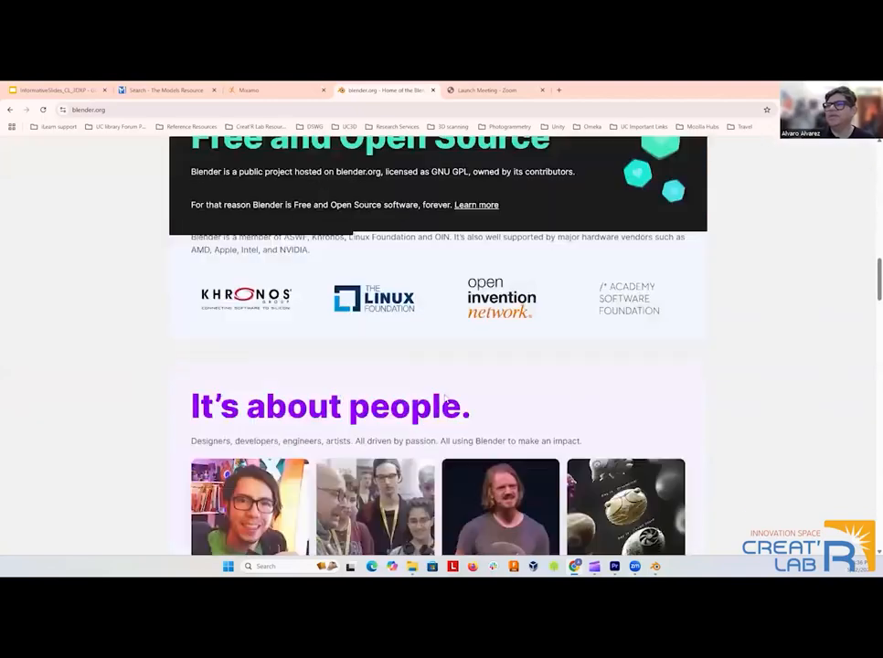
scroll(729, 394, up, 5)
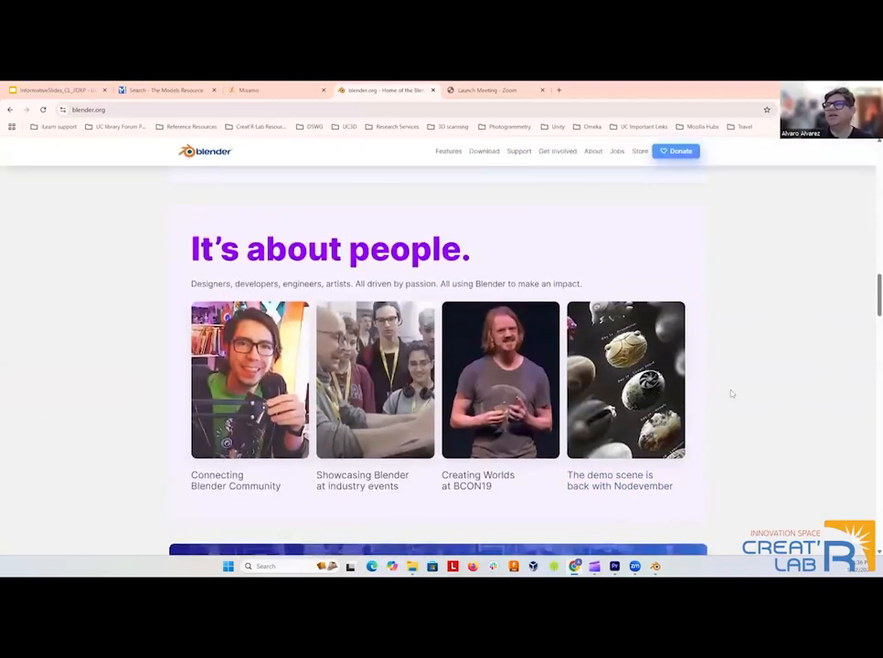
scroll(738, 383, up, 5)
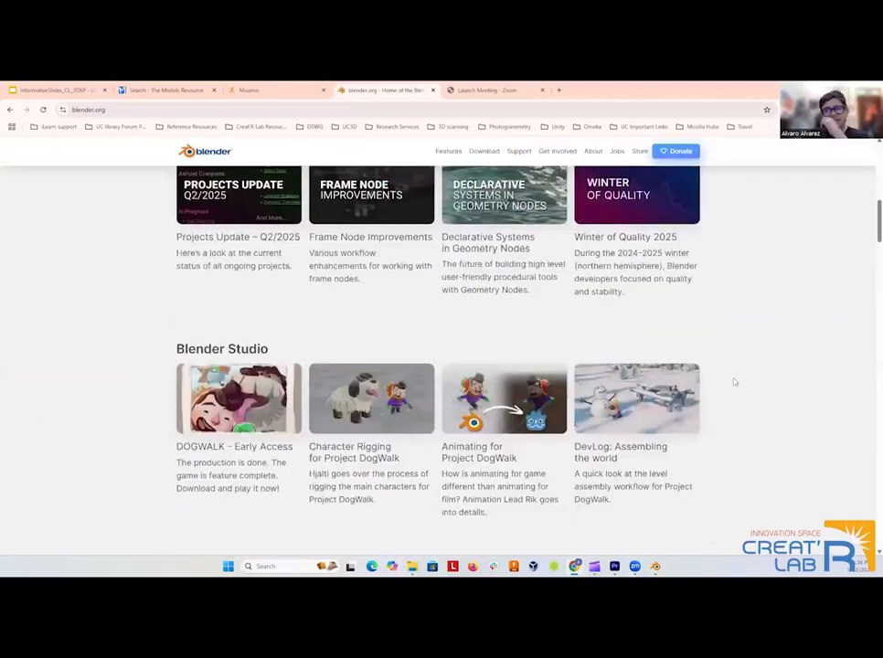
scroll(739, 365, up, 5)
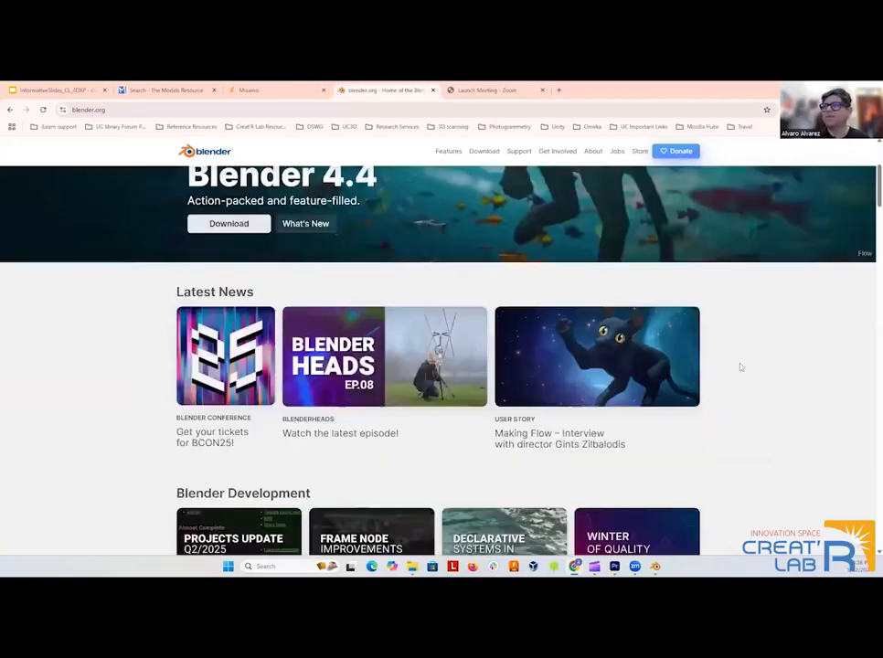
scroll(439, 292, up, 2)
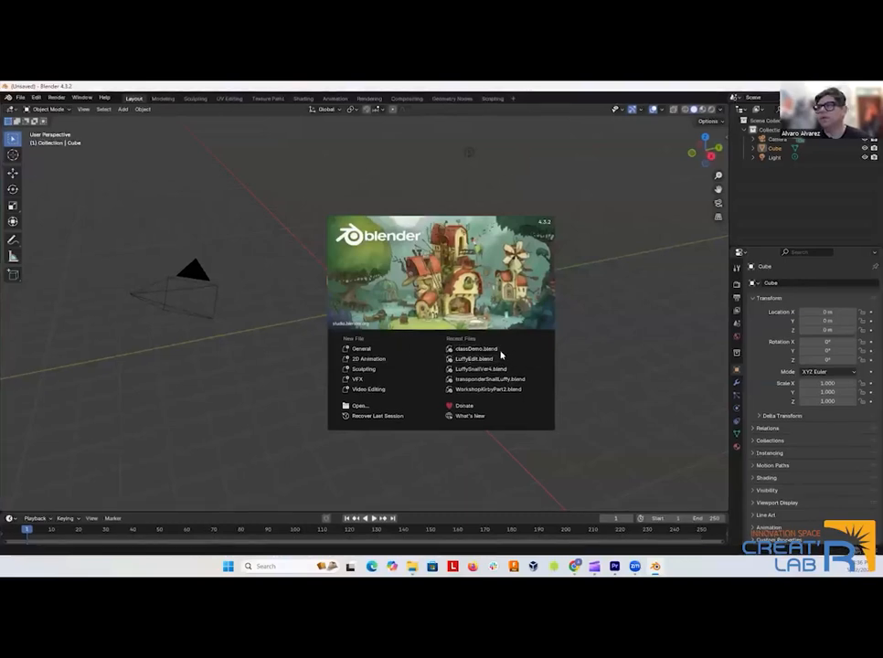
Switch to Blender and start a new General file.
click(363, 350)
click(360, 329)
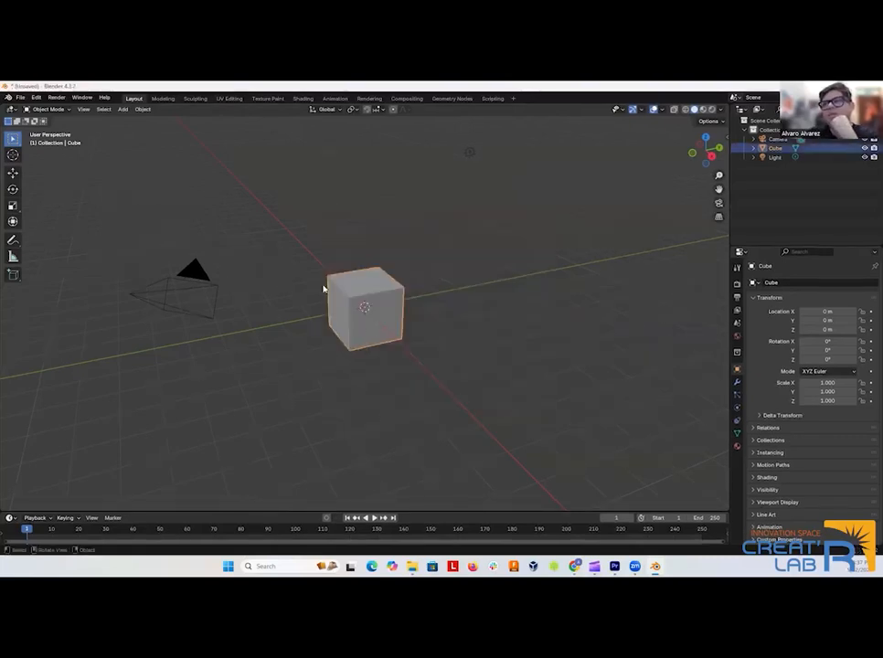
scroll(246, 297, down, 5)
scroll(260, 296, up, 4)
Try the Sun, Spot and Area types on the scene's light, and set it back to Point.
drag(274, 322, 334, 329)
click(484, 336)
click(480, 176)
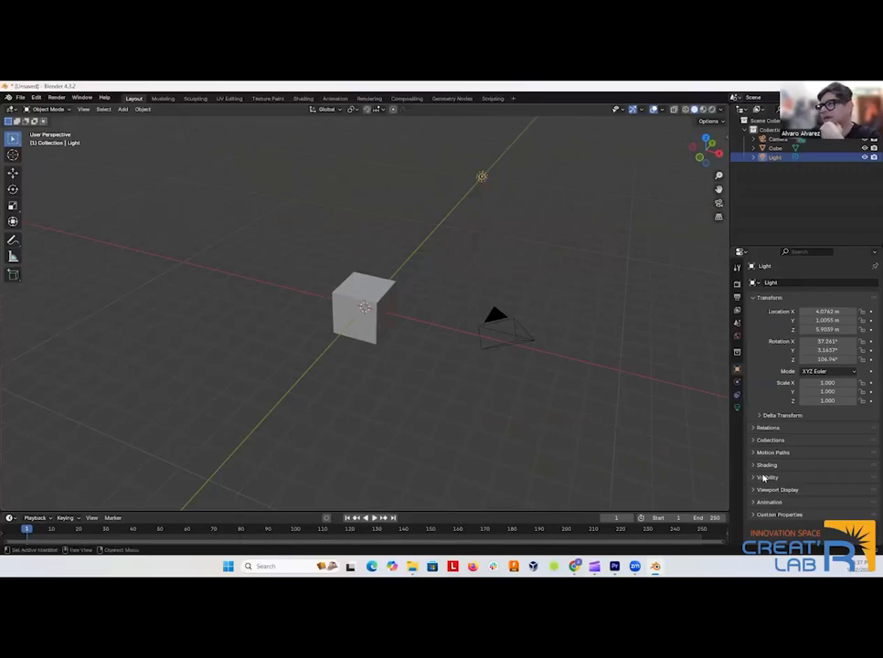
click(737, 408)
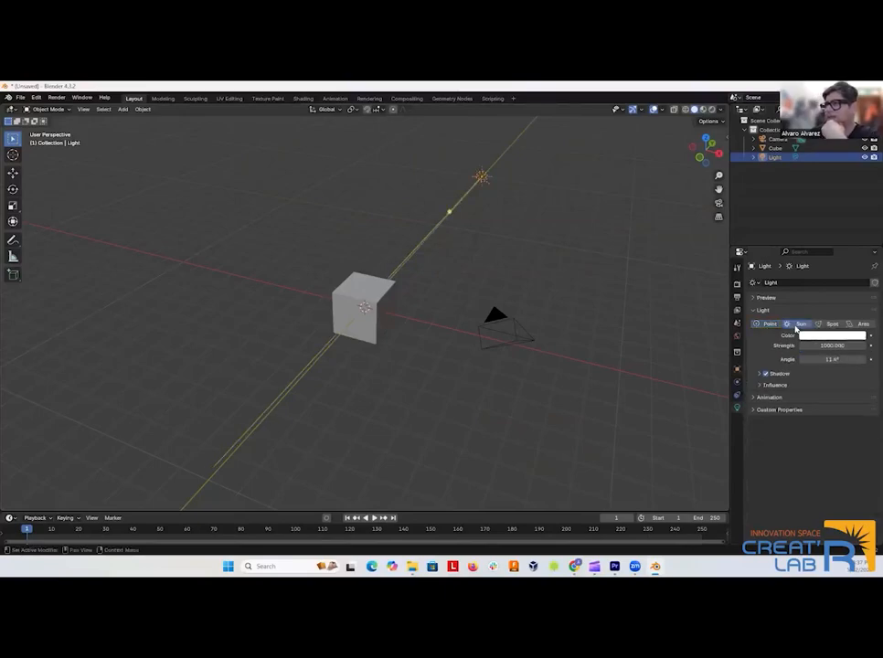
click(829, 324)
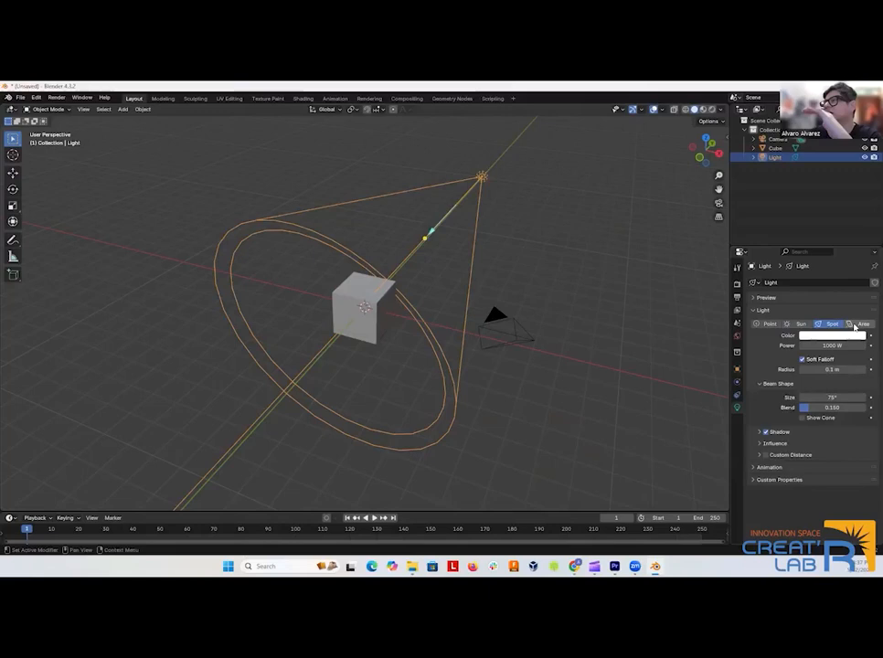
click(861, 324)
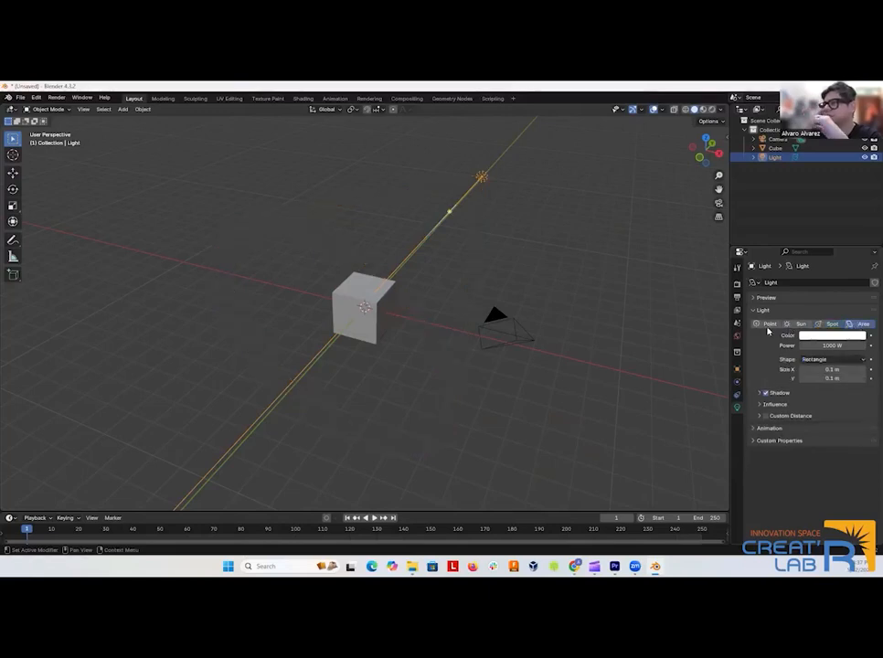
click(770, 327)
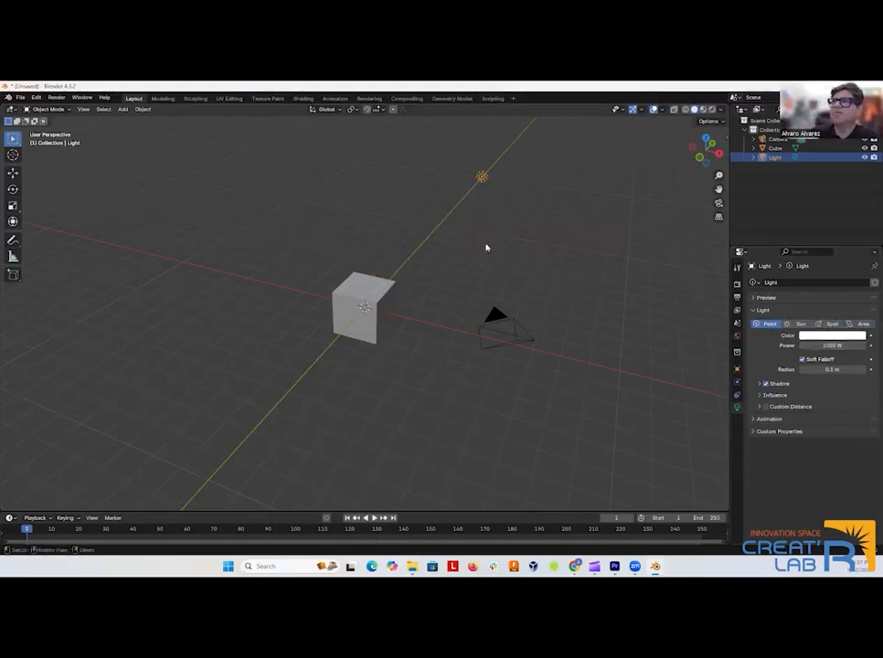
Select the camera, look at the cube through the camera view, and leave that view.
click(499, 349)
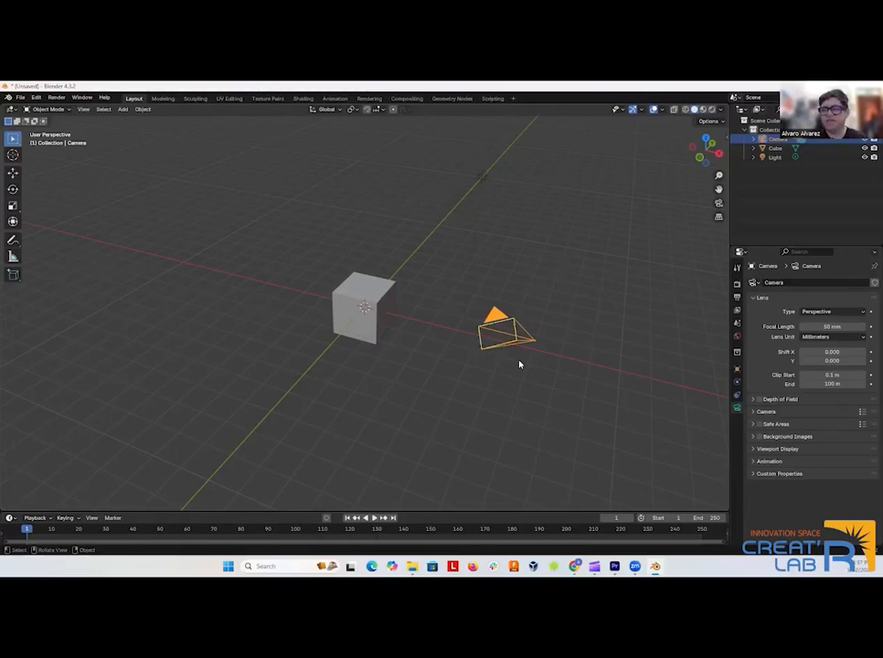
scroll(520, 364, up, 2)
key(KP_0)
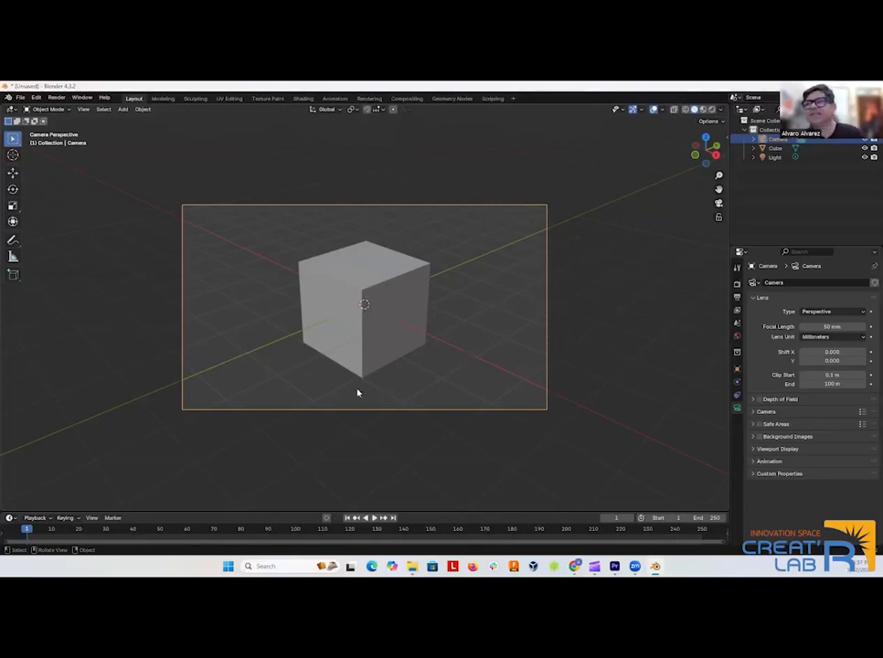
click(309, 459)
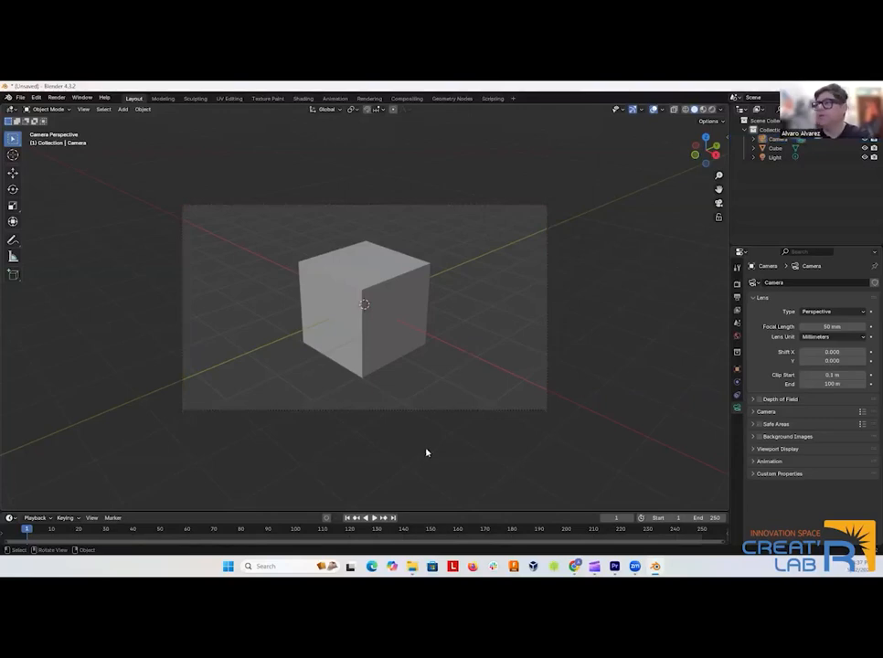
drag(427, 449, 400, 430)
Delete the default cube from the scene.
scroll(400, 429, down, 2)
click(372, 349)
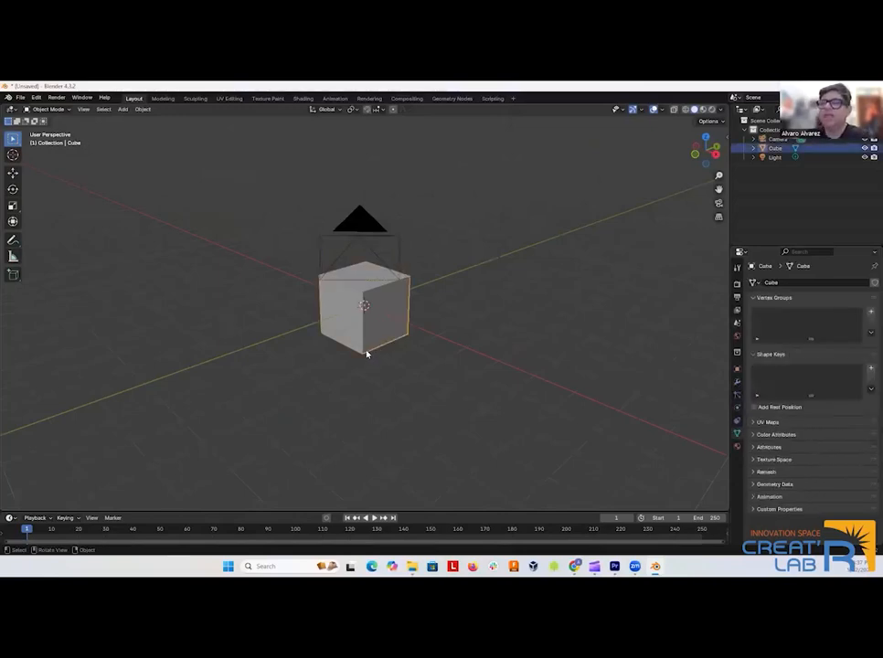
key(Delete)
drag(302, 339, 318, 355)
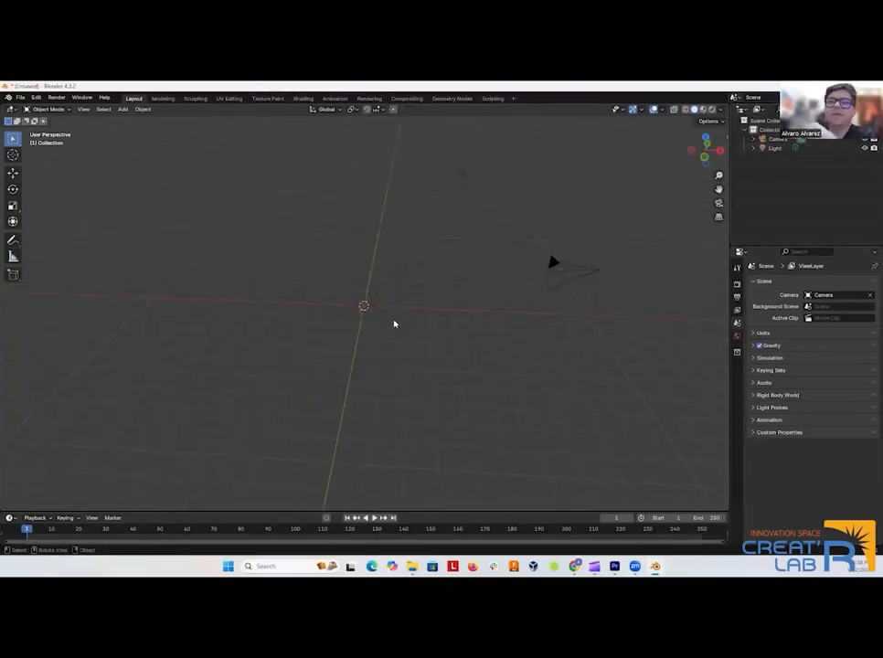
Import the FBX file Waving Gesture.fbx from the English 016 Class Presentation folder in Documents.
click(21, 98)
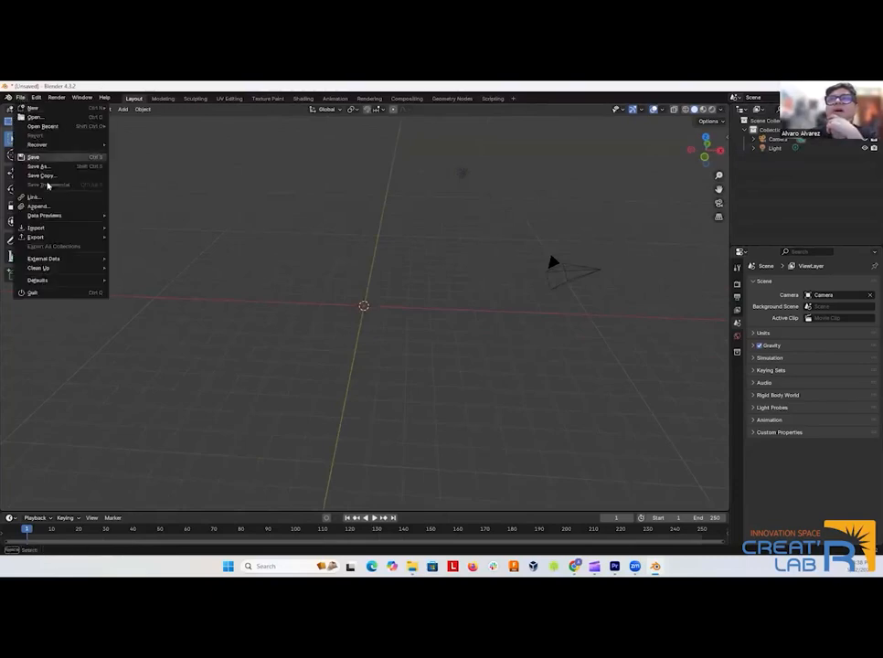
mouse_move(49, 228)
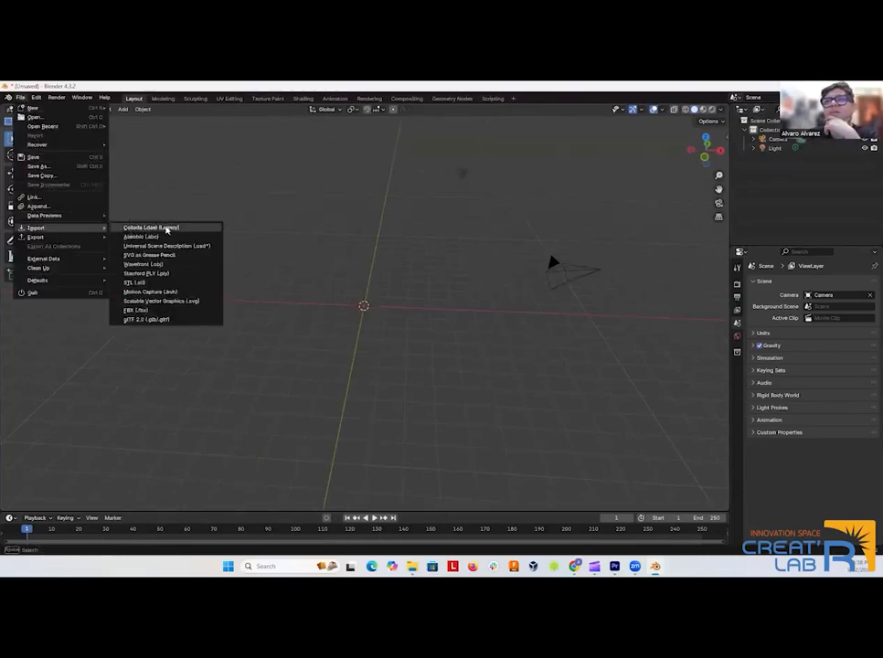
click(157, 310)
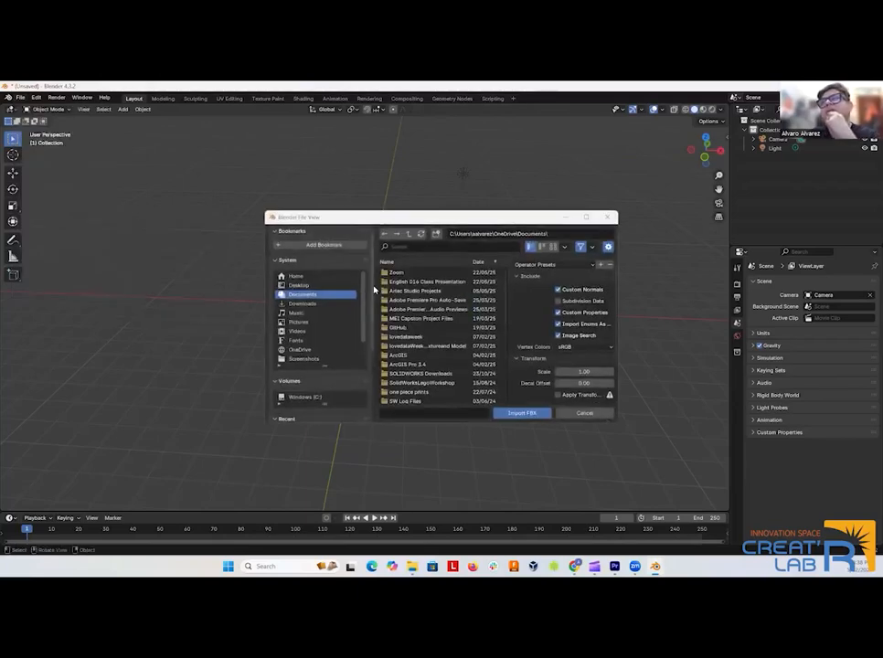
double_click(413, 281)
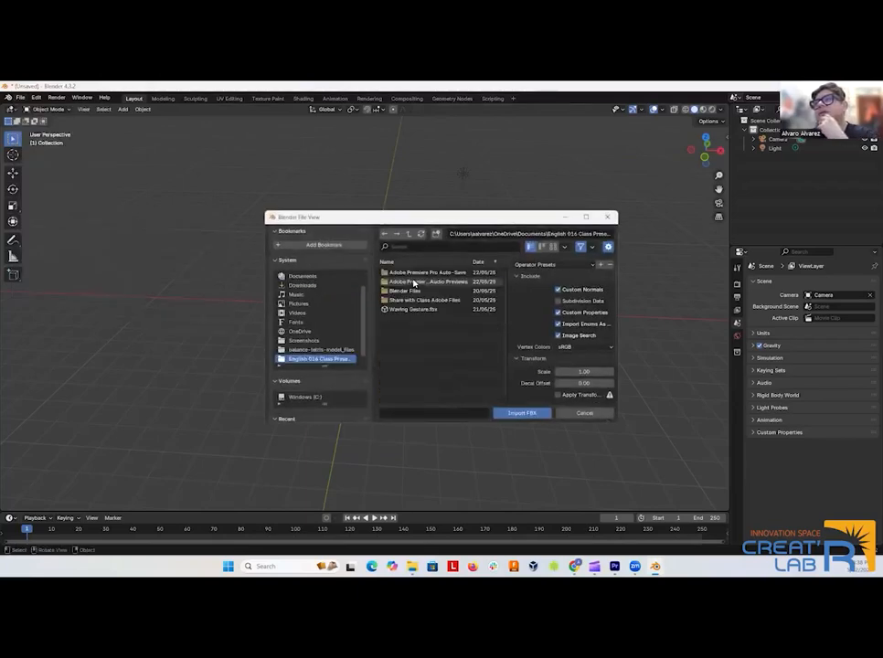
click(416, 291)
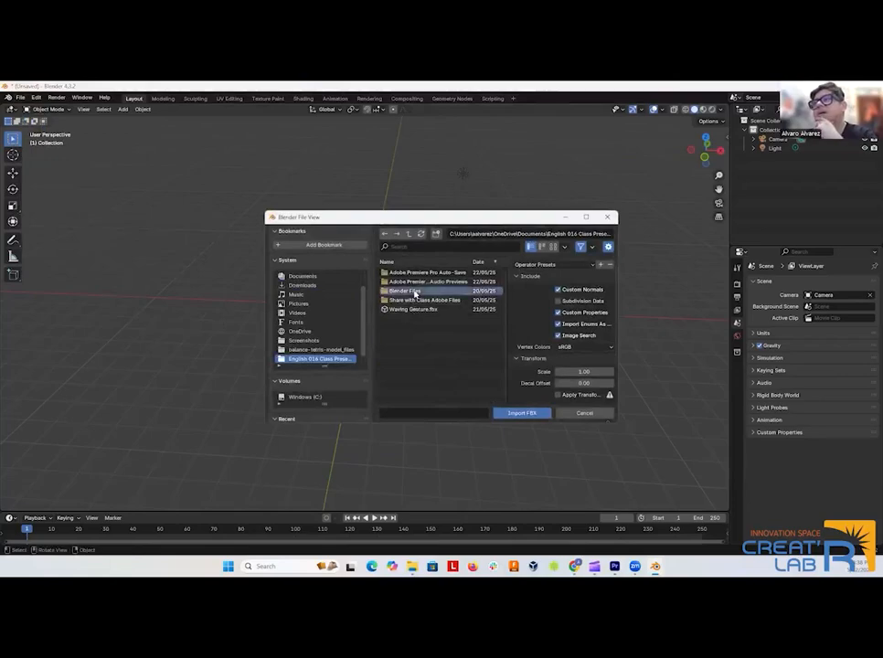
double_click(416, 292)
click(319, 244)
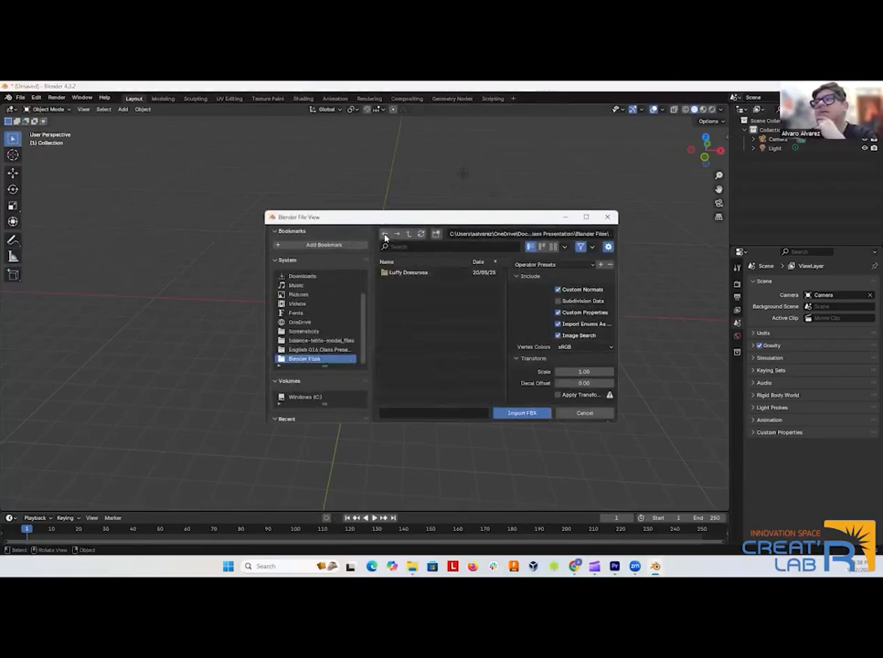
click(385, 235)
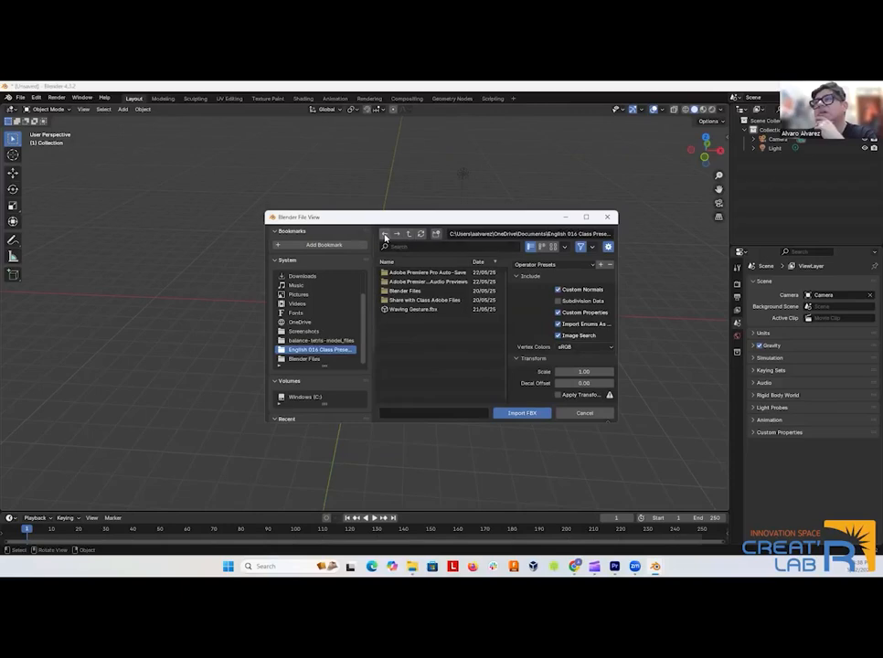
double_click(411, 310)
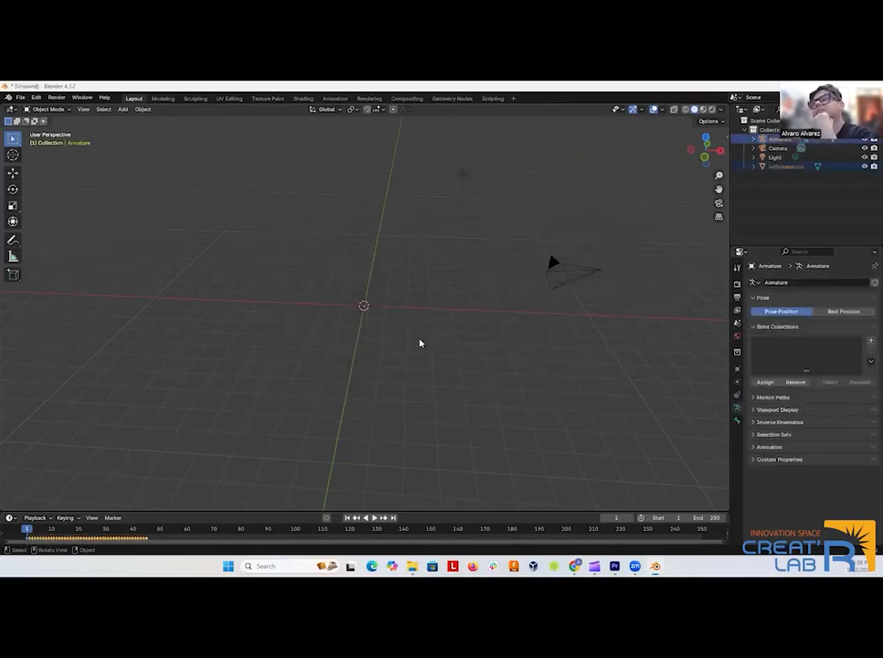
Scale the imported character and its armature up uniformly by a factor of about 300.
scroll(396, 341, up, 5)
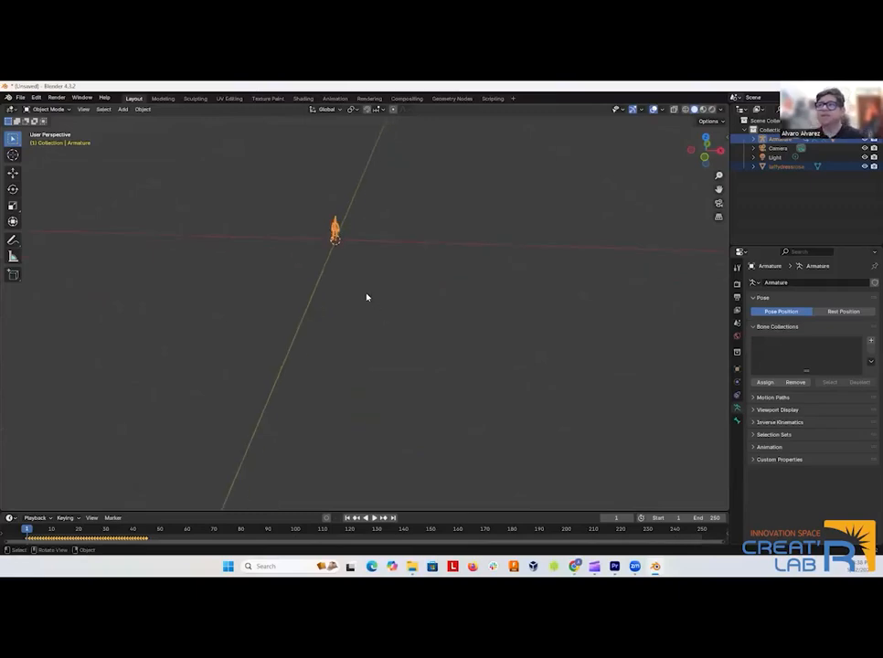
scroll(327, 264, down, 9)
scroll(368, 303, down, 4)
scroll(370, 303, down, 1)
drag(409, 316, 410, 310)
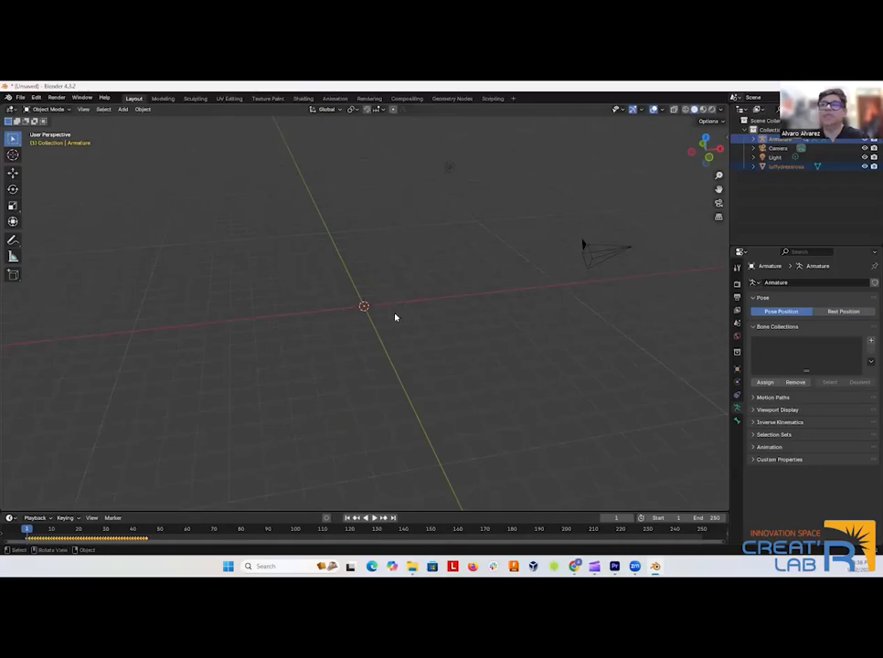
key(s)
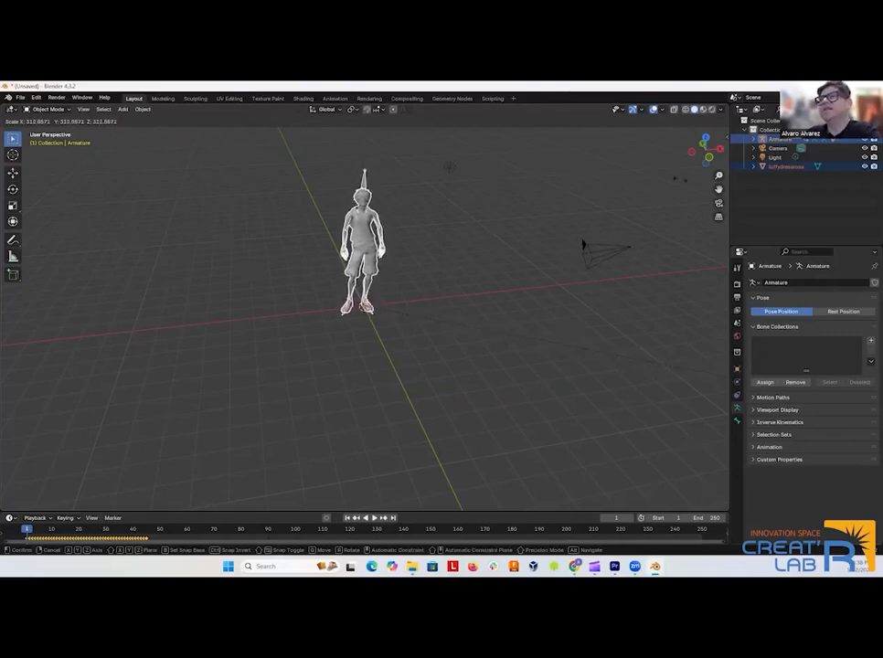
click(420, 194)
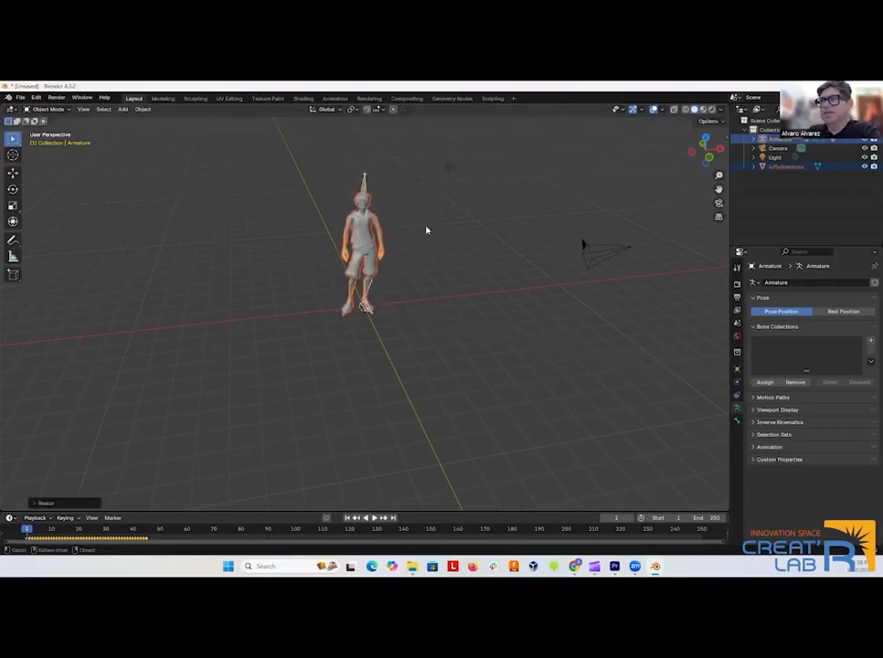
Deselect the character and examine it and its armature from different angles and distances.
click(435, 263)
scroll(407, 295, up, 2)
drag(407, 295, 407, 260)
scroll(436, 269, down, 5)
scroll(434, 270, up, 2)
scroll(402, 258, up, 2)
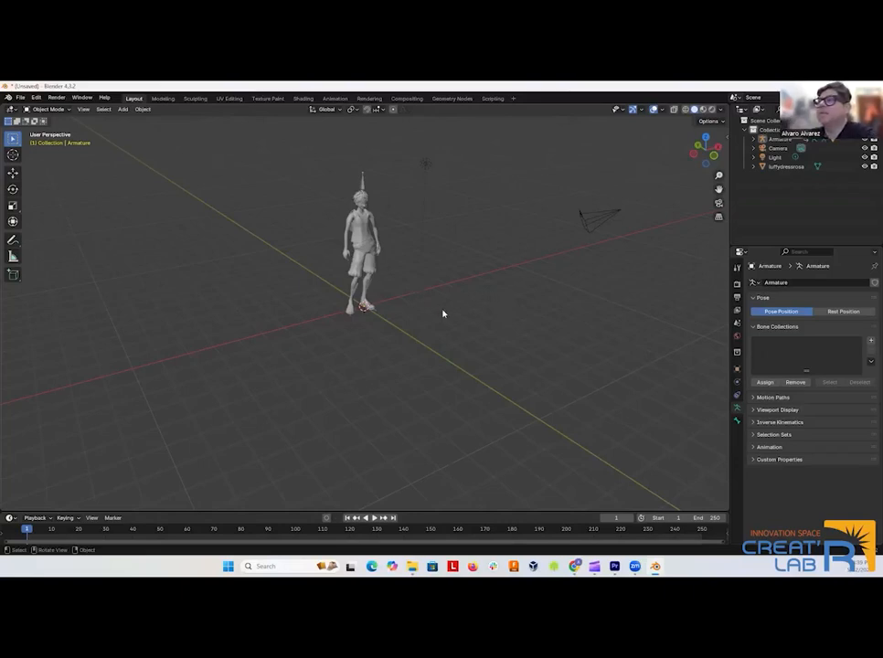
Select the character mesh and switch to the Shading workspace, framing the character's upper body from the front.
drag(454, 313, 421, 319)
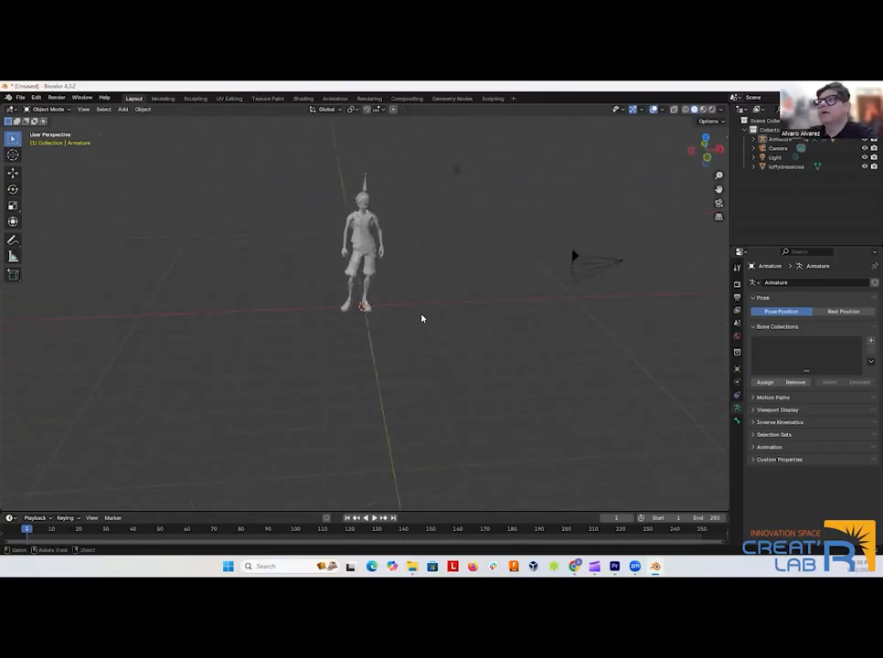
click(363, 225)
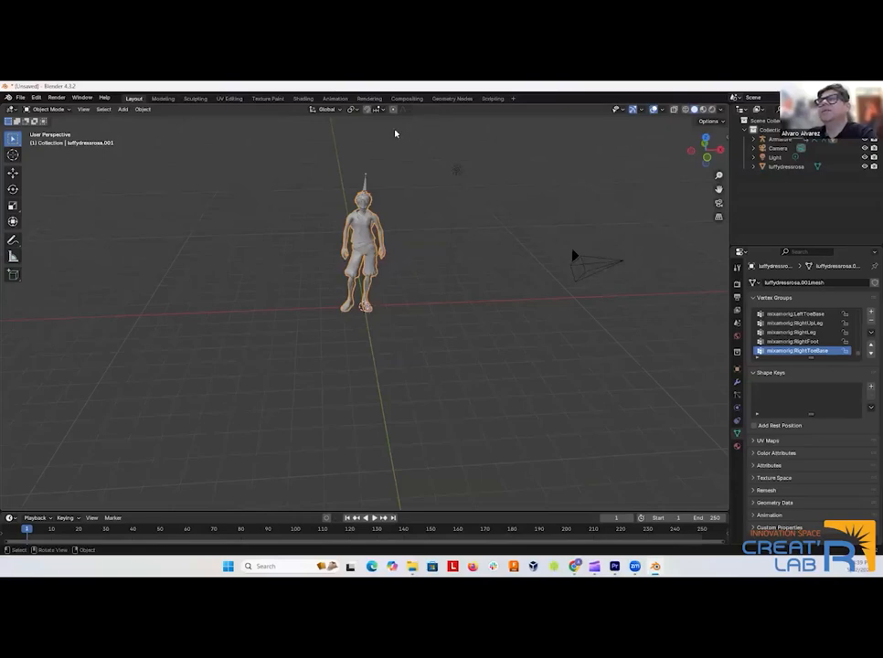
click(308, 99)
scroll(445, 250, up, 3)
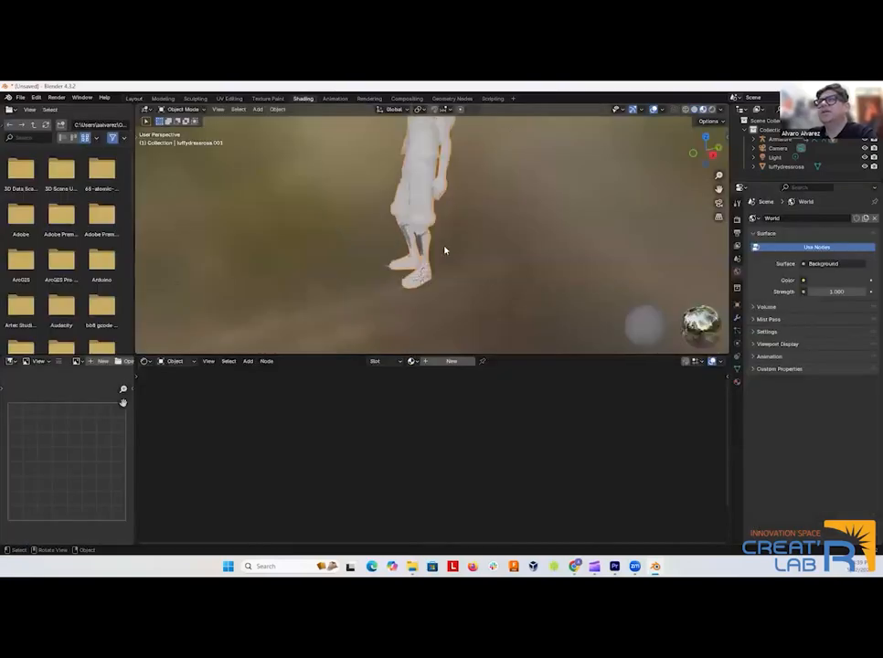
scroll(490, 256, down, 3)
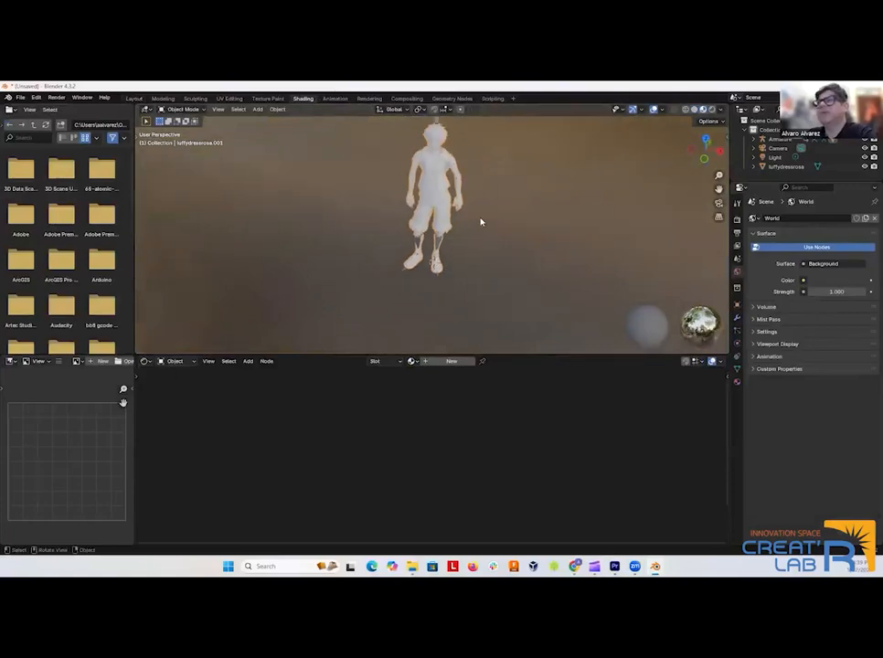
drag(461, 197, 472, 243)
scroll(464, 256, up, 2)
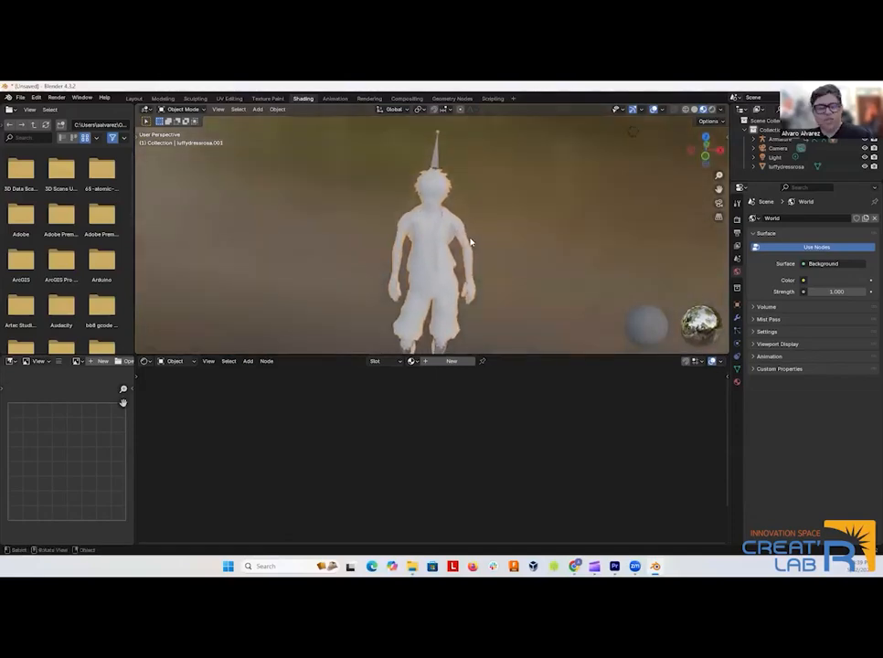
mouse_move(468, 240)
mouse_down()
mouse_move(501, 223)
mouse_move(457, 214)
mouse_move(473, 228)
mouse_move(473, 218)
mouse_move(475, 230)
mouse_up()
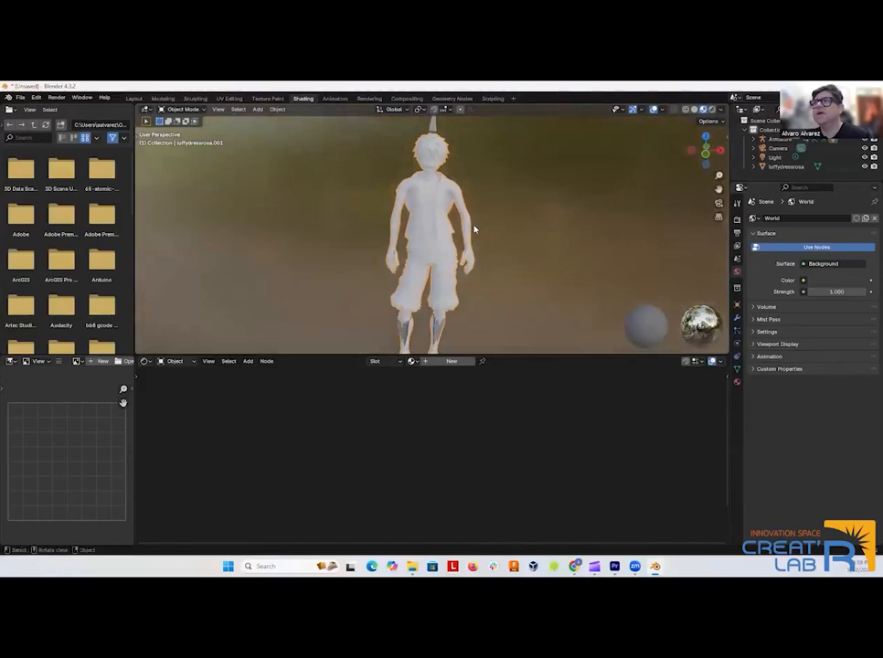
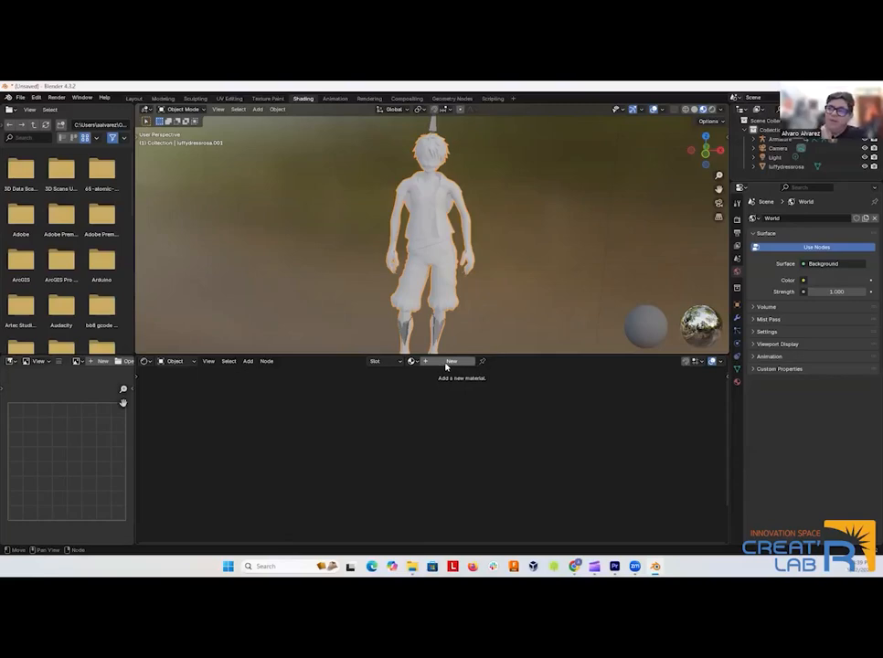
Create a new material for the character mesh.
click(450, 362)
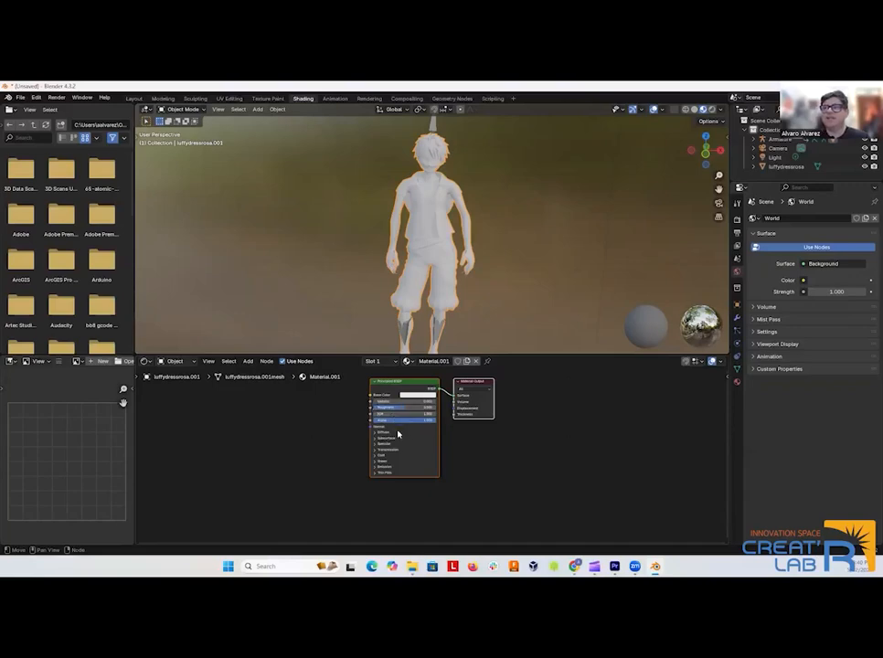
scroll(401, 381, up, 1)
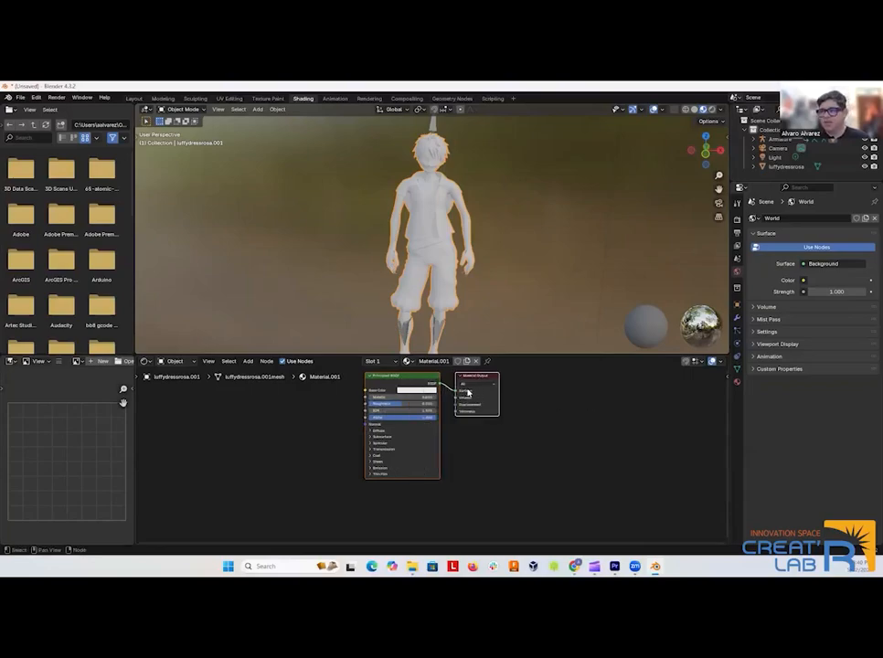
scroll(466, 397, down, 1)
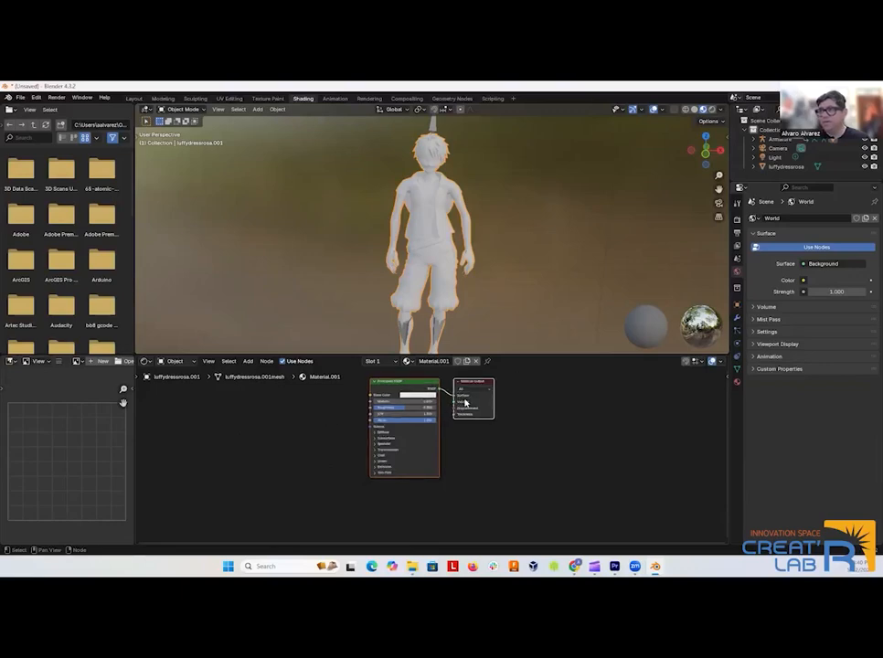
drag(308, 414, 297, 437)
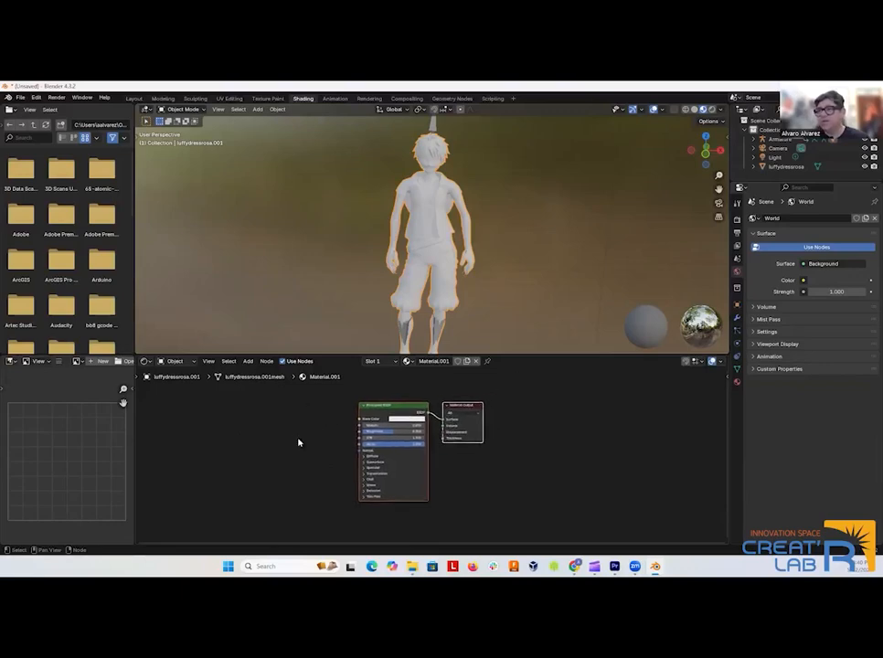
Add an Image Texture node beside the Principled BSDF and connect its Color output to the shader's Base Color.
click(247, 362)
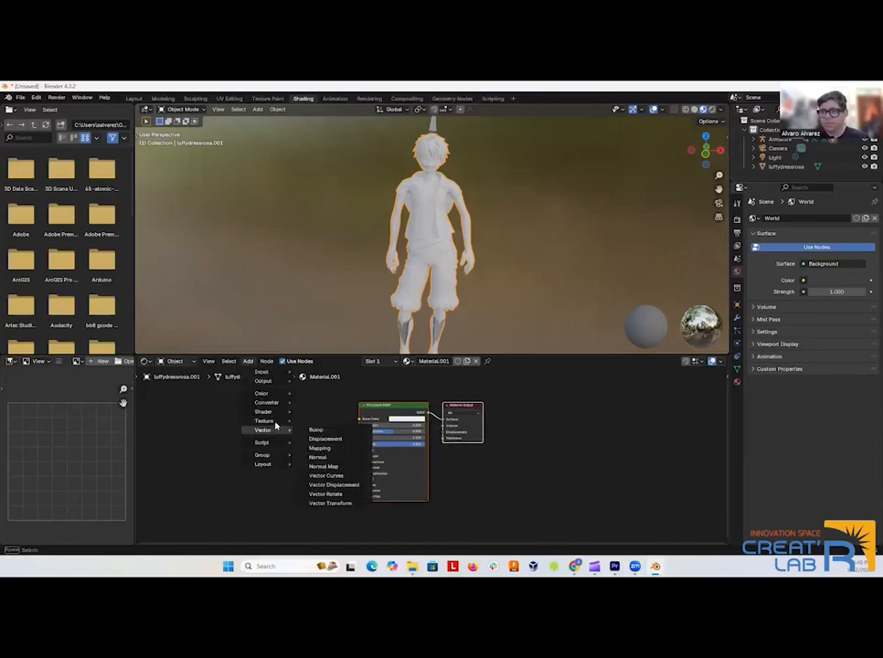
mouse_move(263, 420)
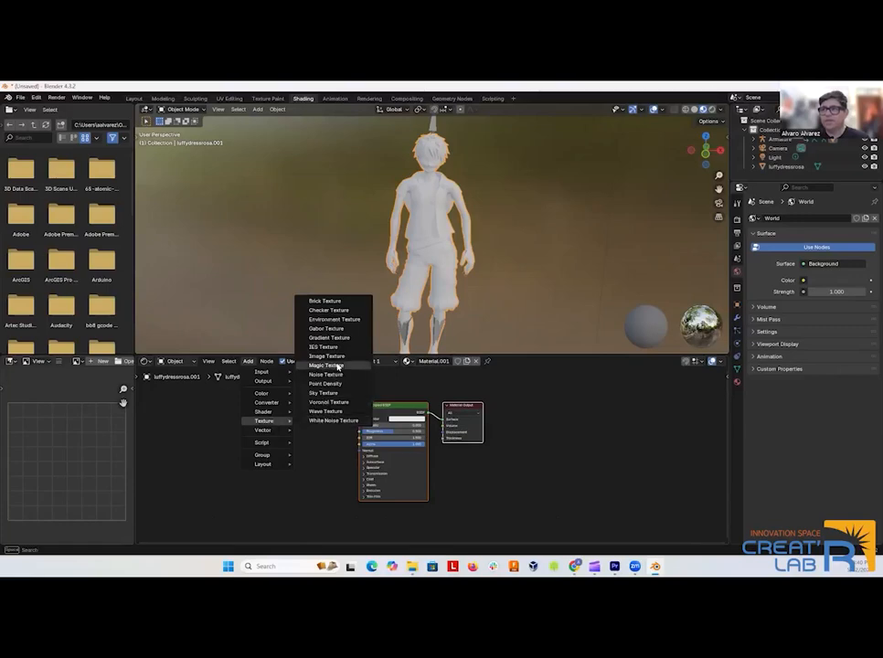
click(330, 356)
click(258, 403)
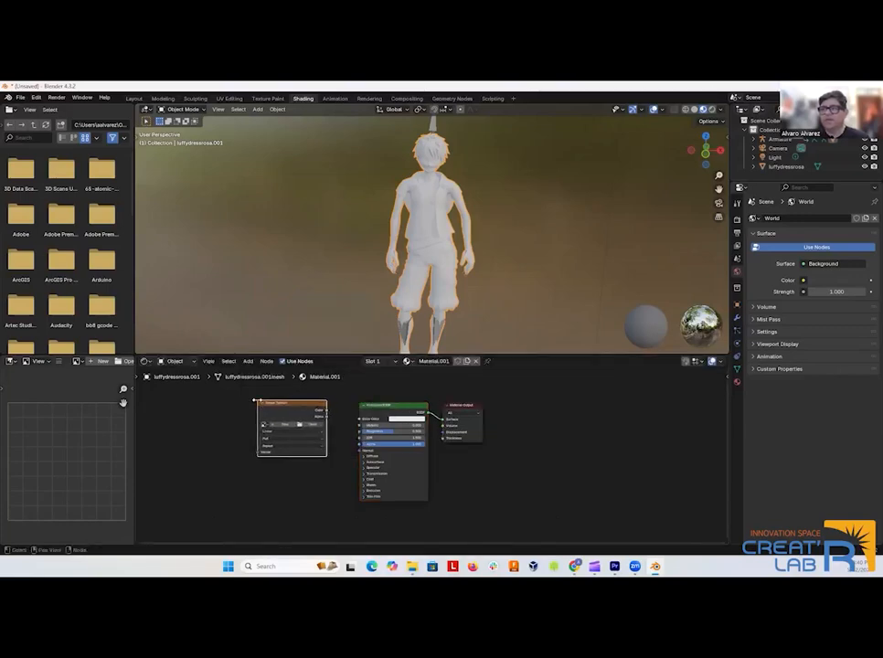
drag(316, 404, 358, 421)
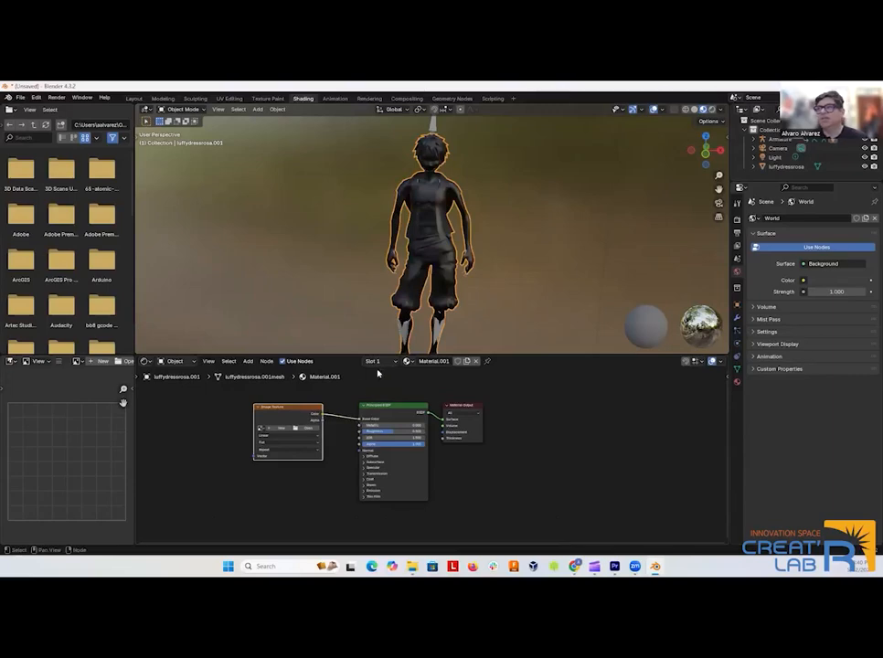
Load the Luffy PNG texture into the Image Texture node from Blender Files > Luffy Dressrosa in the English 016 Class Presentation folder.
click(307, 430)
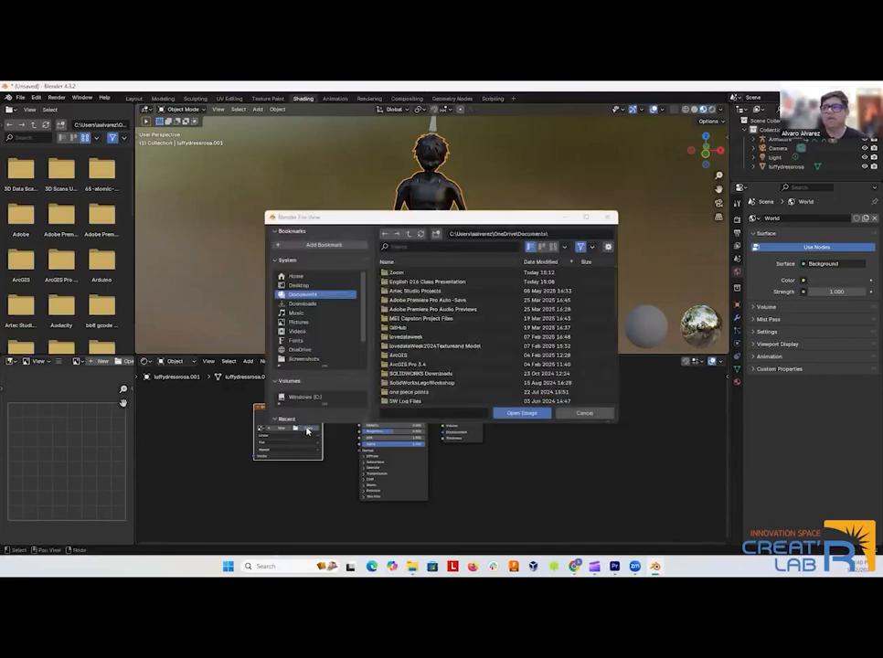
click(397, 283)
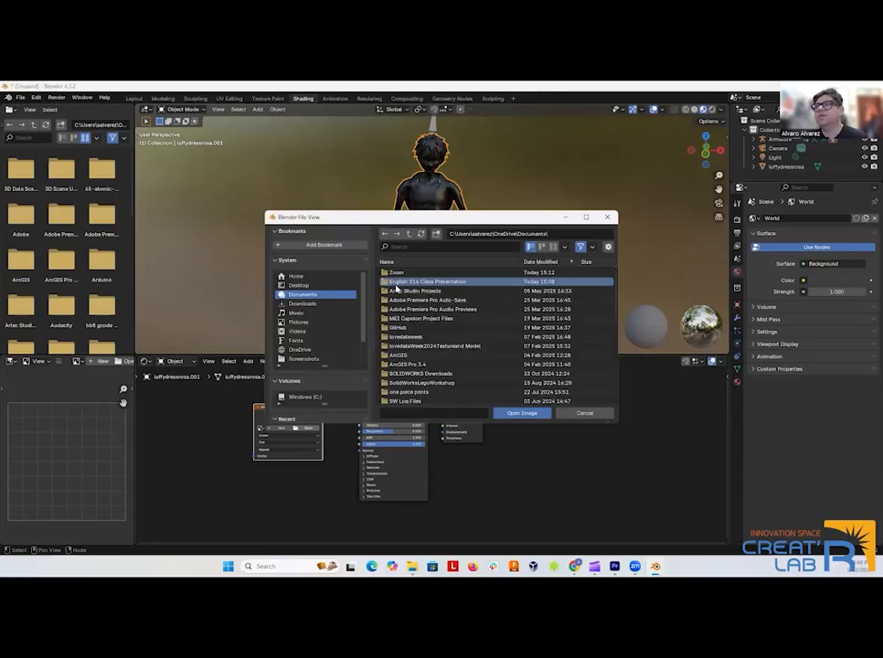
double_click(397, 287)
click(394, 298)
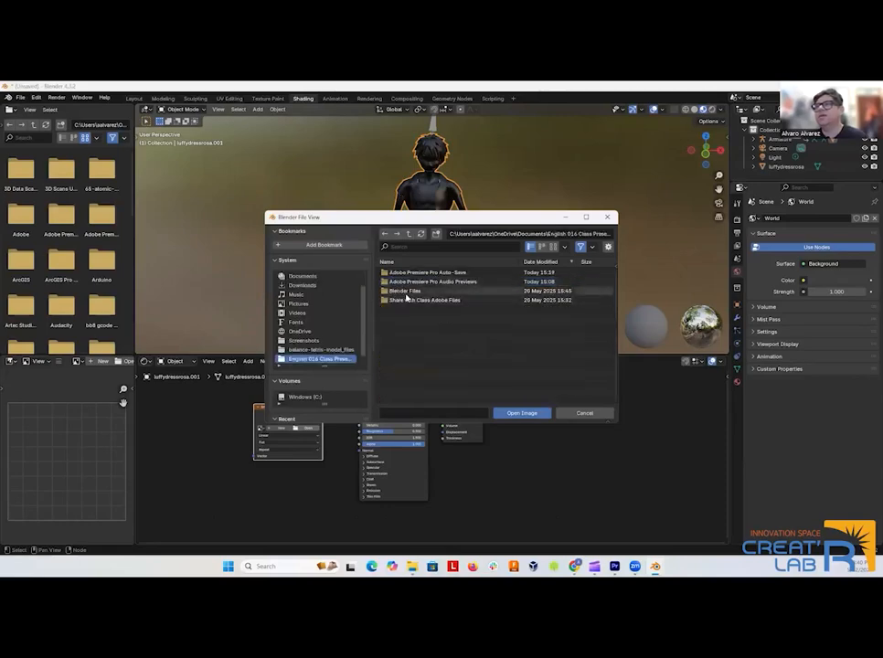
double_click(402, 297)
click(409, 274)
double_click(408, 274)
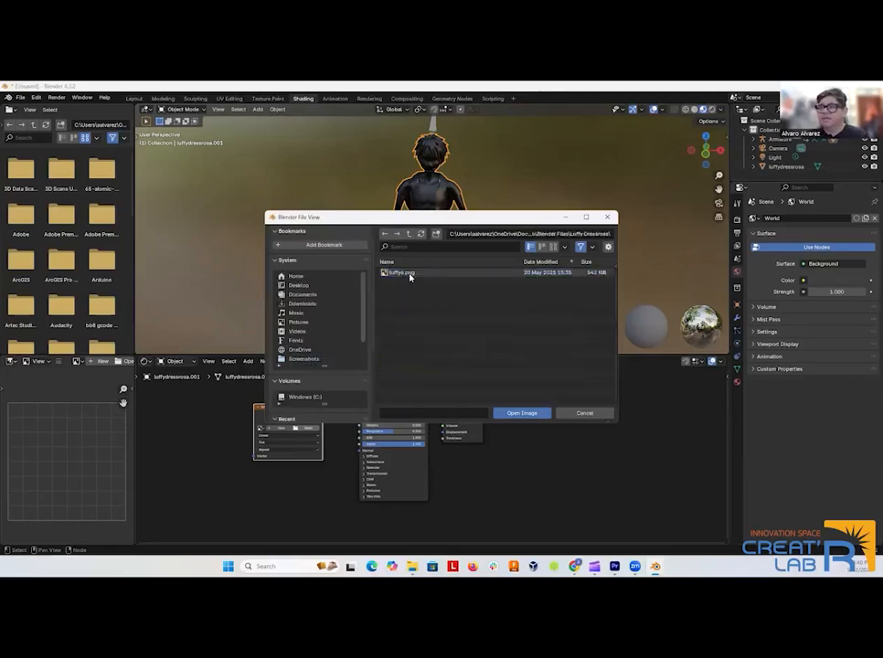
click(403, 273)
click(522, 413)
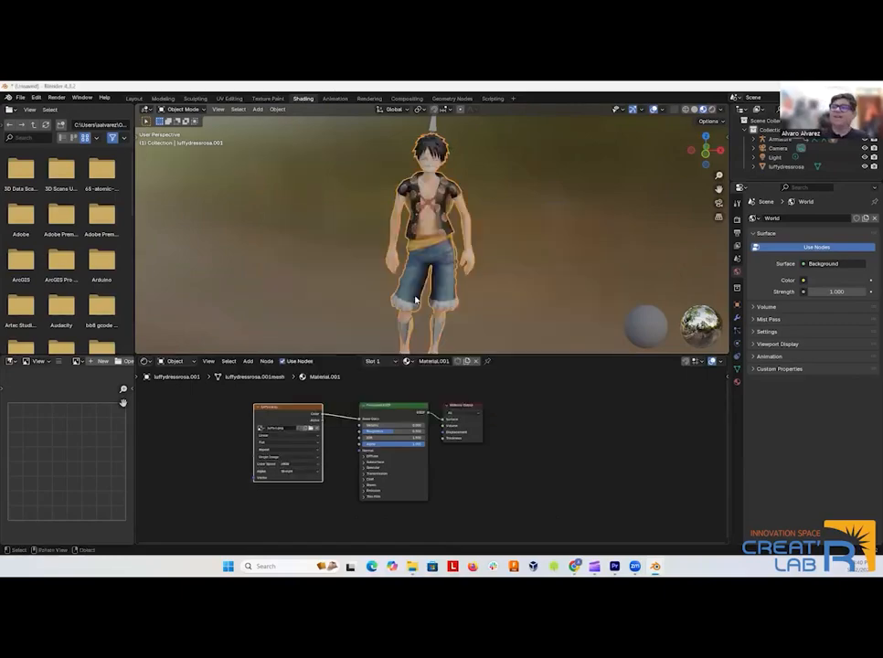
Return to the Layout workspace and set the viewport shading to the rendered preview.
drag(370, 274, 331, 266)
scroll(325, 272, up, 1)
scroll(326, 272, down, 2)
scroll(331, 266, down, 1)
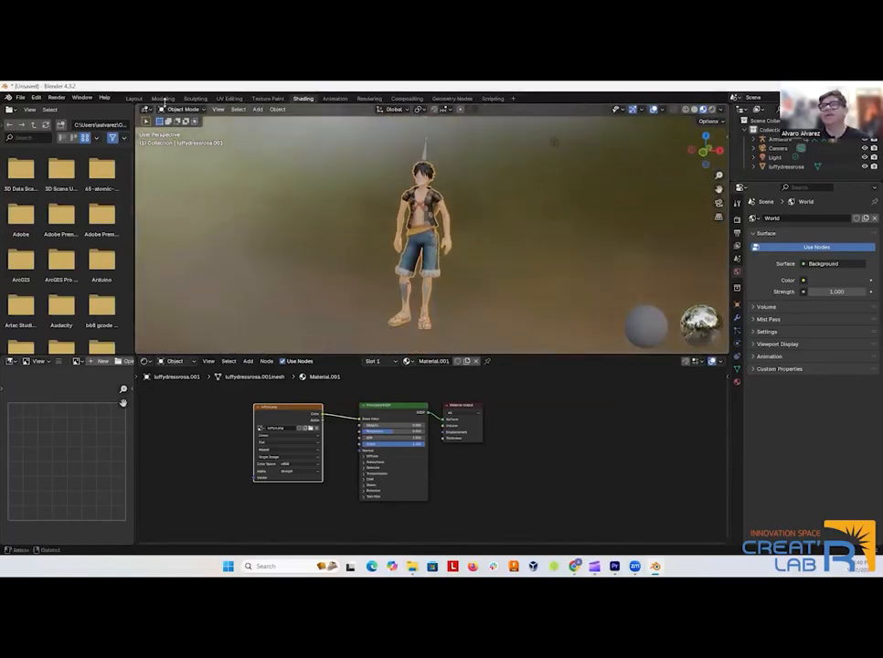
click(132, 99)
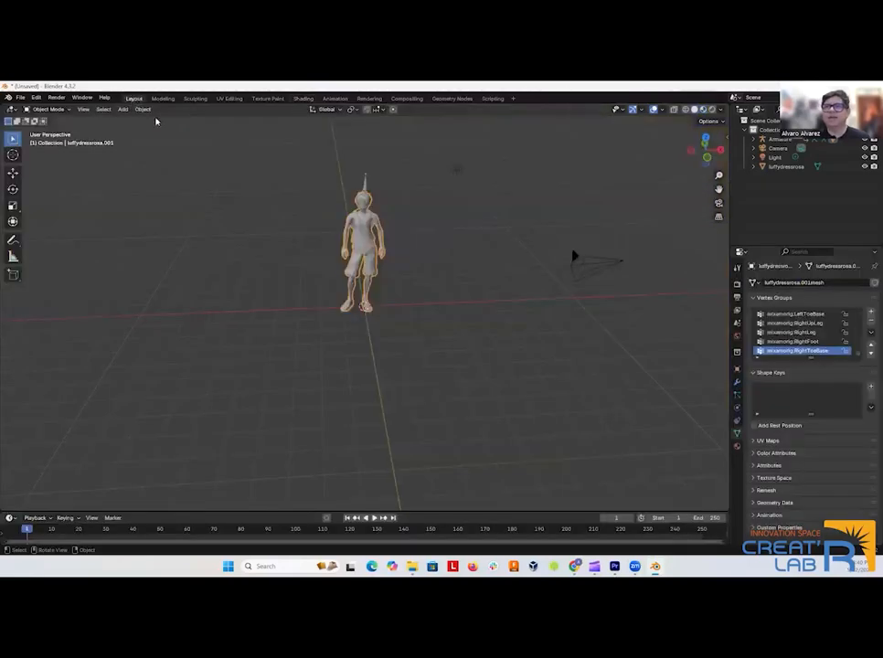
scroll(394, 279, up, 2)
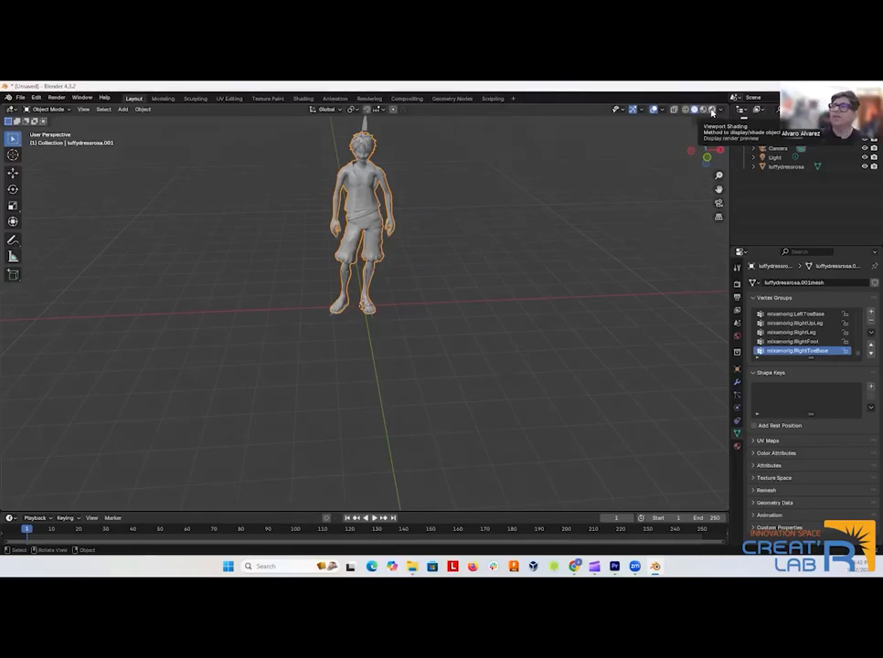
click(712, 111)
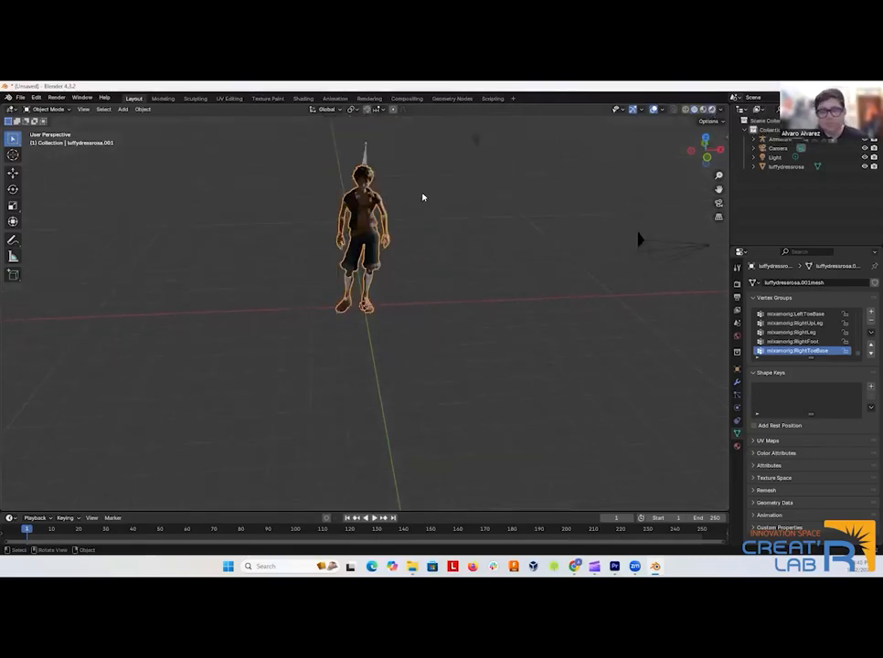
scroll(401, 267, up, 5)
scroll(402, 260, down, 5)
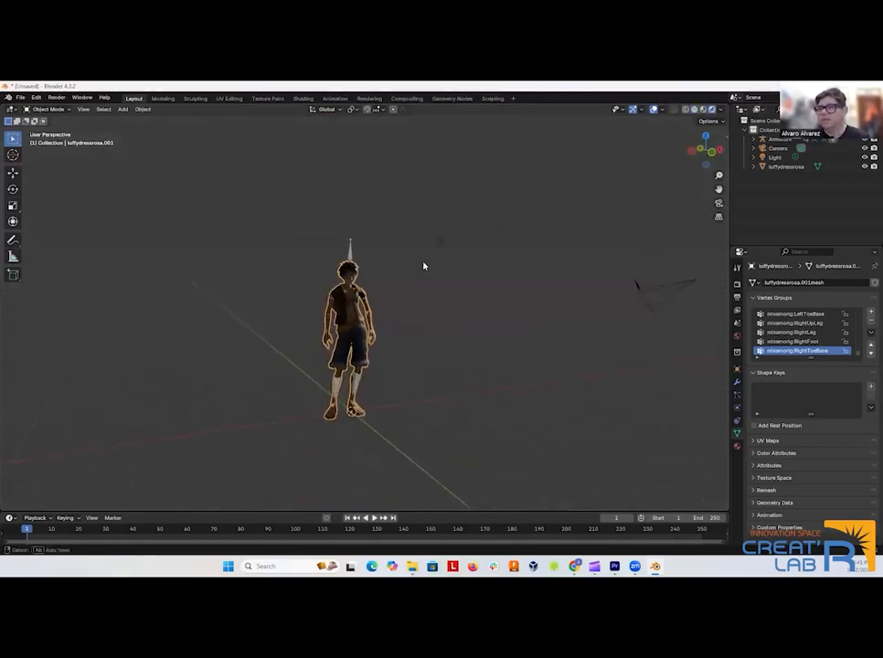
Select the scene camera and look at the character through it.
drag(479, 294, 365, 330)
scroll(520, 347, down, 2)
scroll(520, 346, up, 2)
click(643, 290)
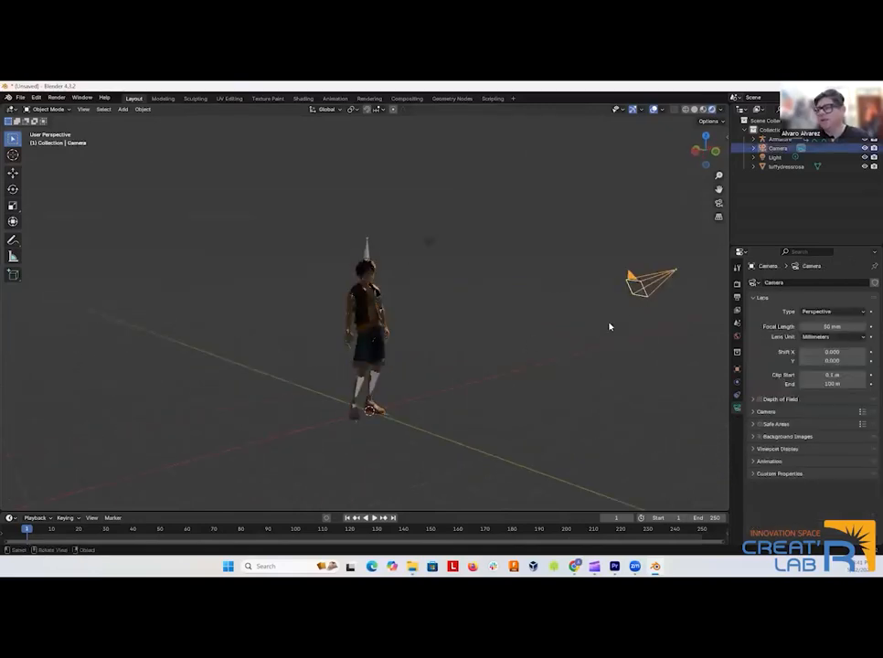
key(KP_0)
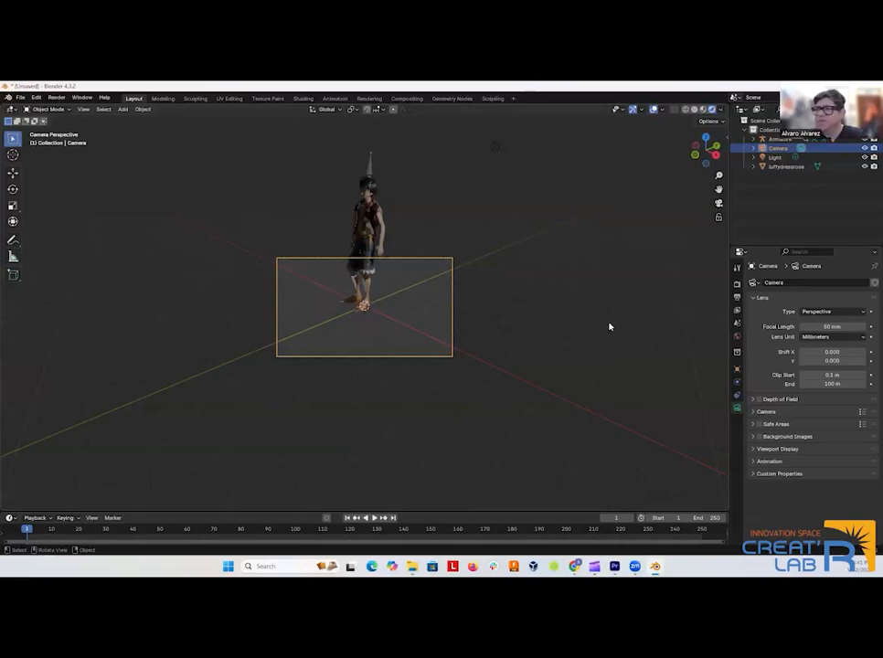
Leave the camera view, move the camera in front of the character and rotate it freehand.
drag(527, 354, 490, 354)
scroll(491, 353, down, 6)
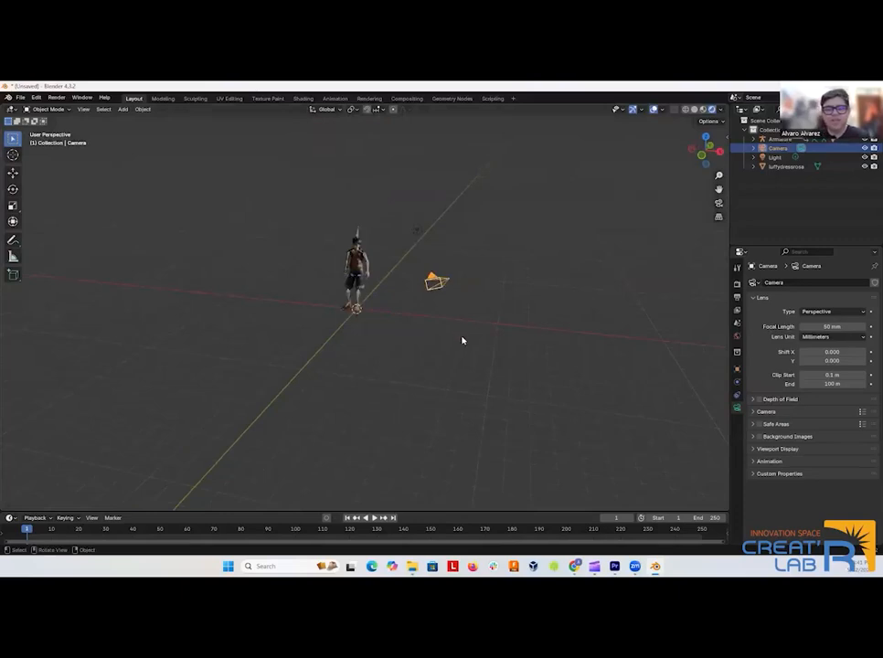
key(g)
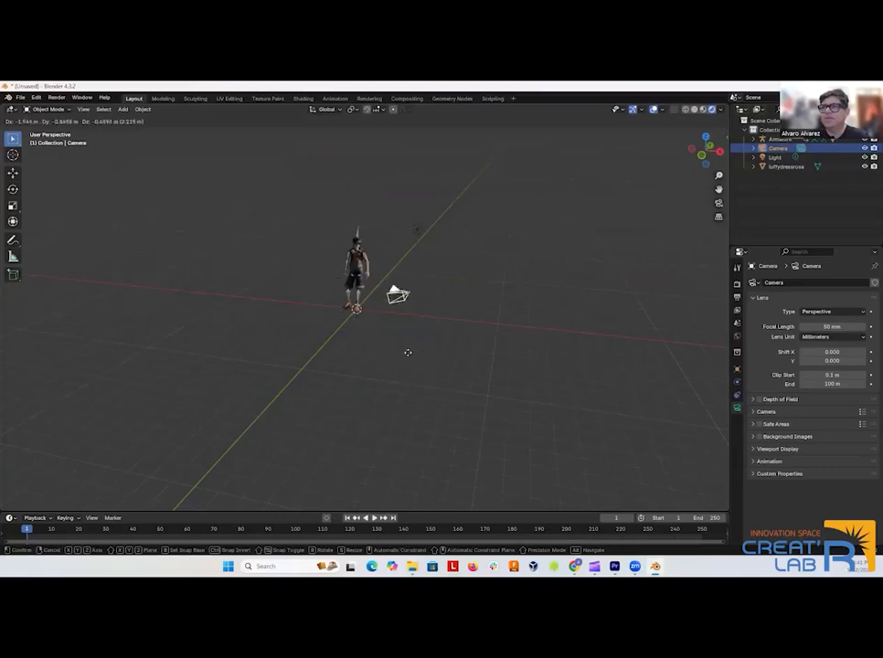
click(339, 318)
drag(339, 317, 414, 331)
key(r)
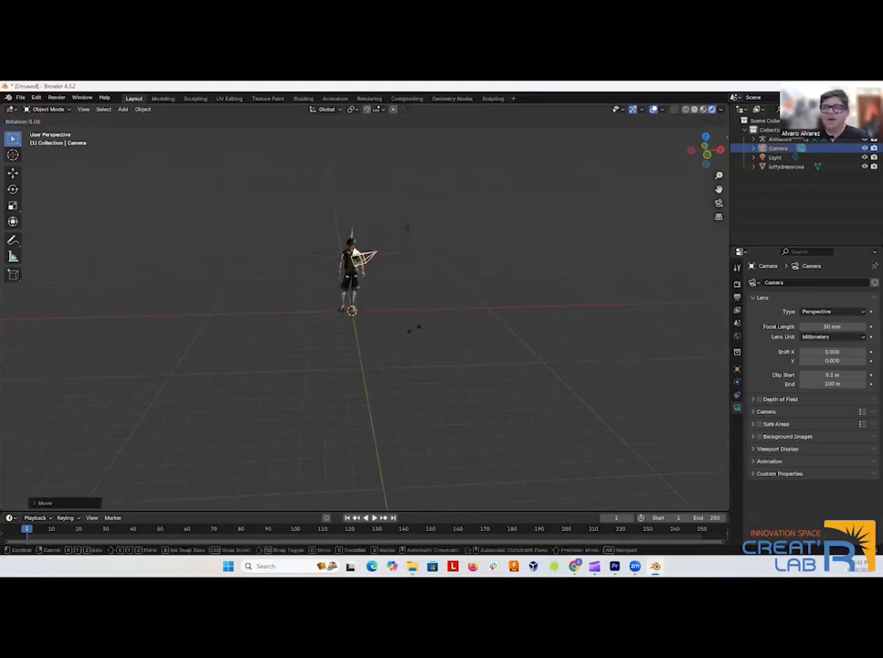
click(385, 353)
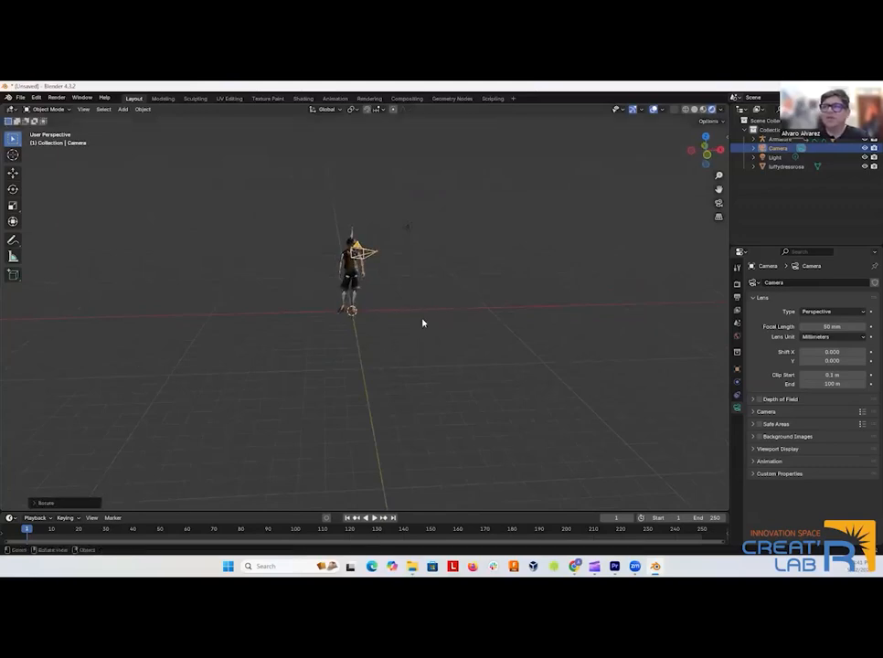
Try to aim the camera at the character by rotating it from the top view, and undo the rotation.
drag(422, 322, 409, 365)
key(KP_7)
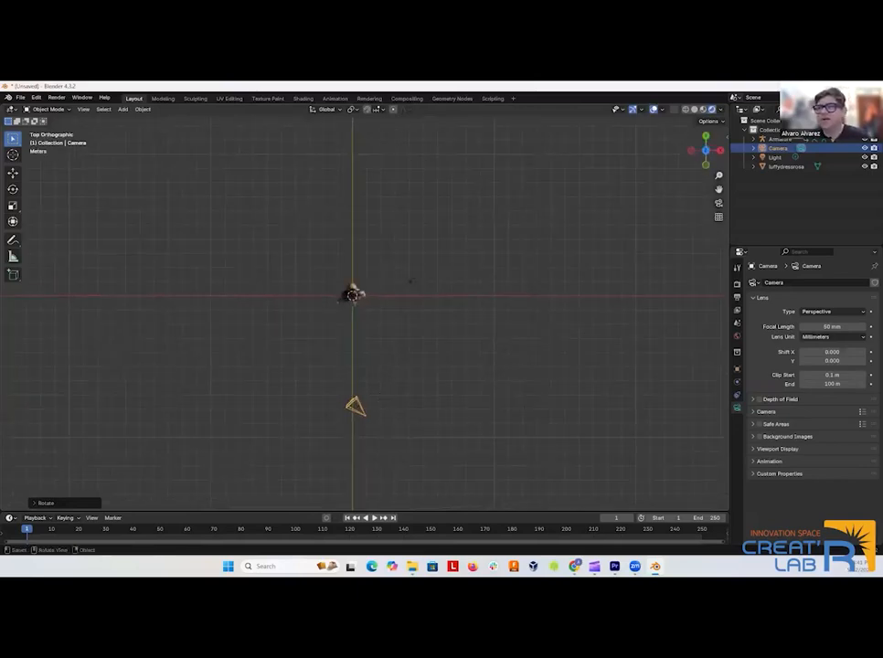
key(r)
click(404, 408)
drag(404, 407, 401, 319)
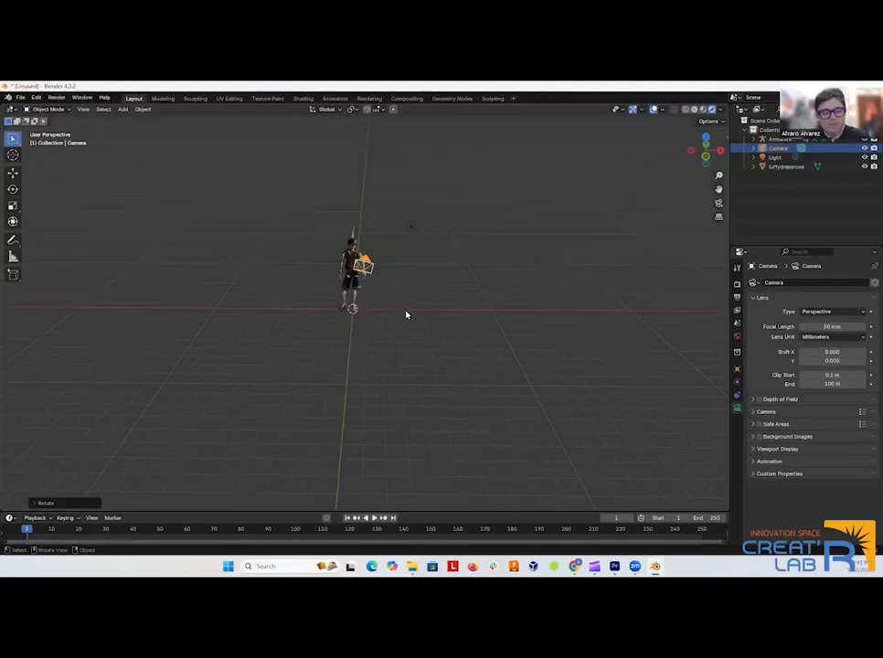
key(ctrl+z)
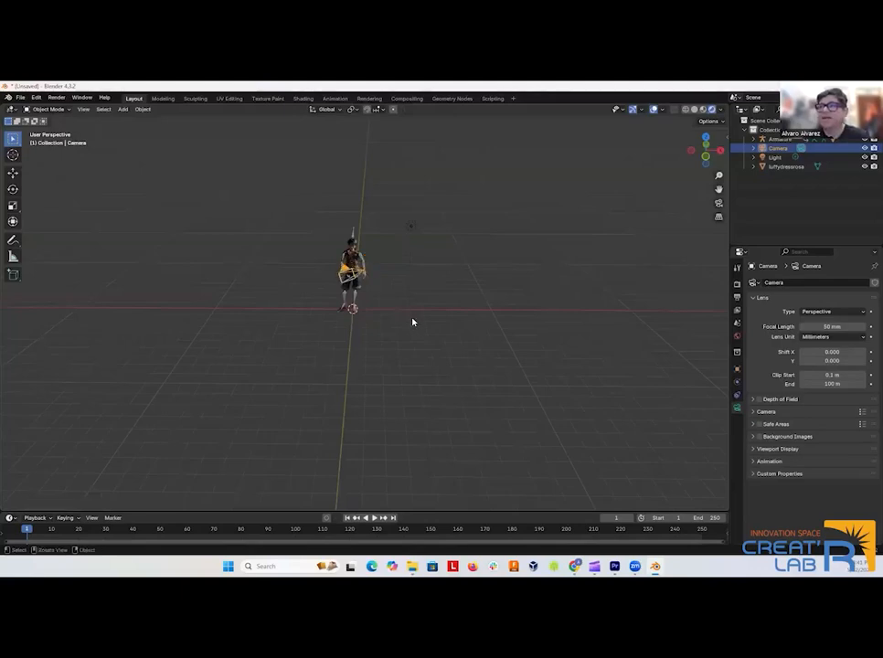
Frame the character from the front and align the camera to that view.
drag(412, 319, 418, 275)
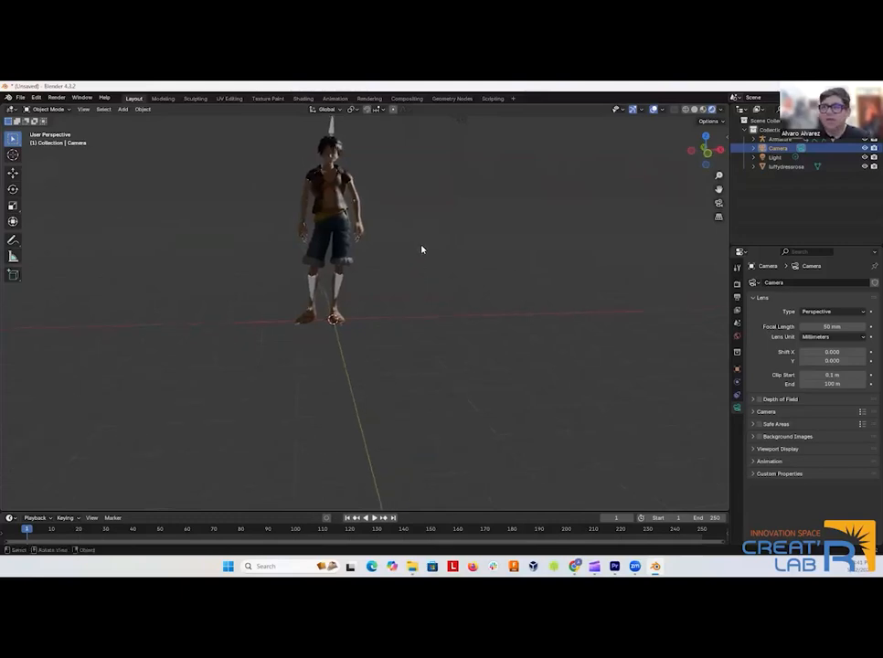
drag(426, 266, 498, 321)
scroll(410, 347, up, 3)
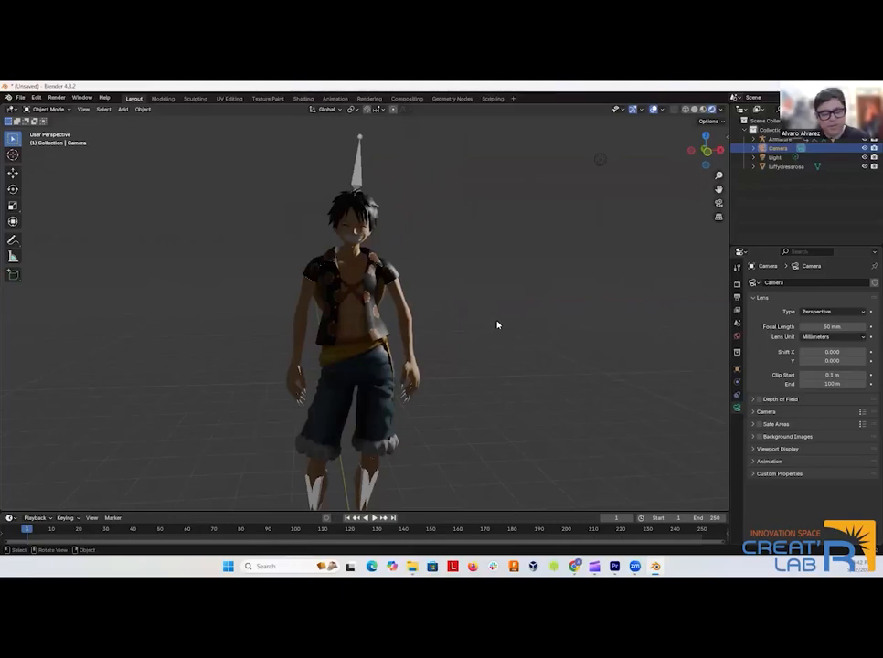
key(KP_0)
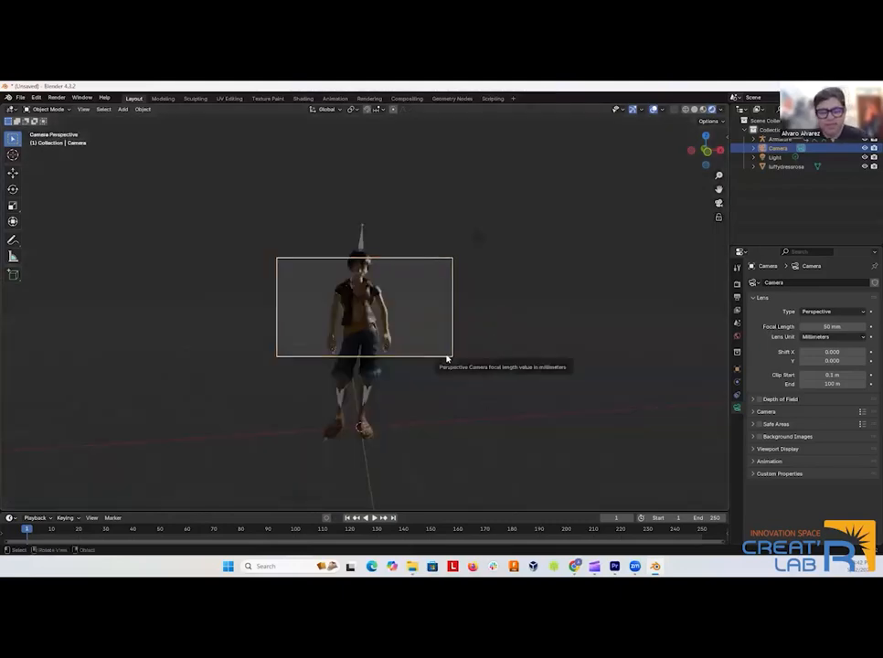
Raise the camera slightly along the global Z axis and briefly play the animation through its view.
key(g)
key(z)
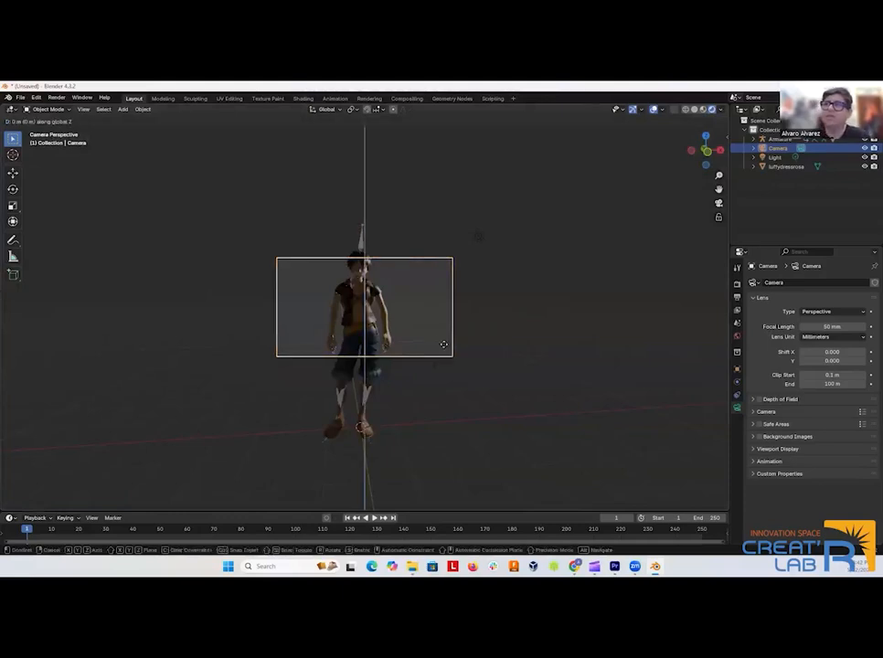
click(452, 323)
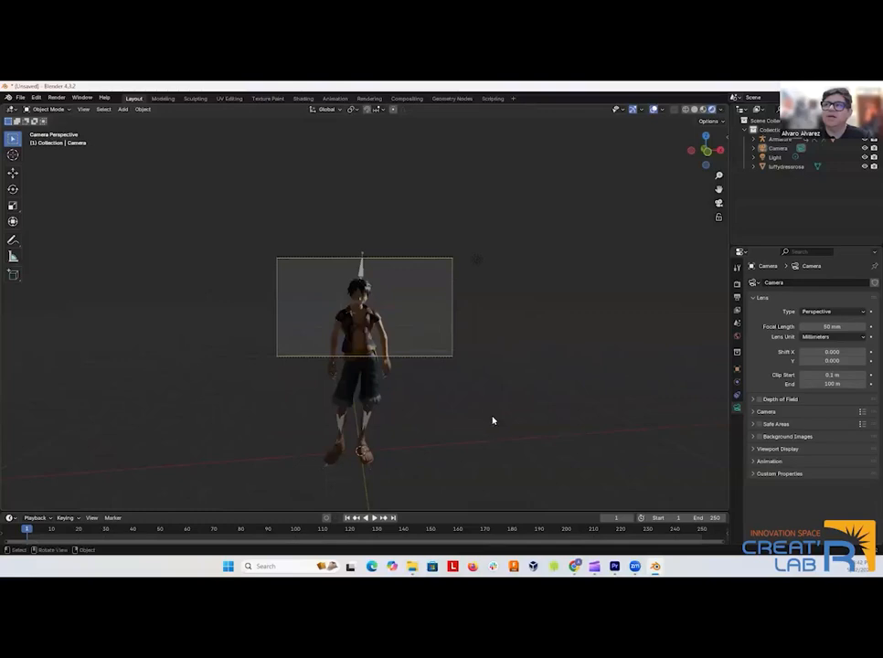
click(374, 517)
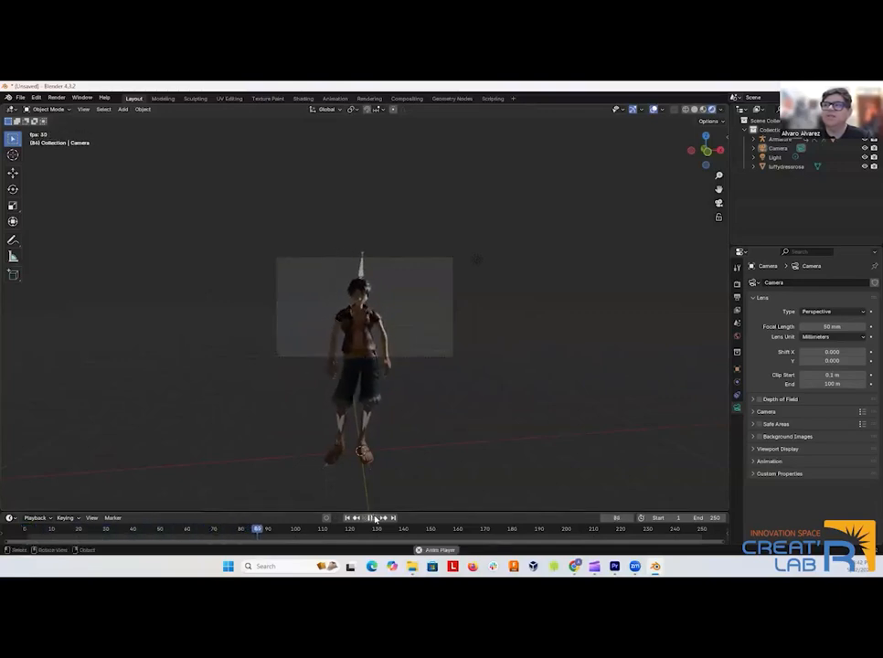
click(373, 517)
Leave the camera view and examine where the point light sits relative to the character and camera.
drag(391, 417, 495, 362)
scroll(440, 416, down, 5)
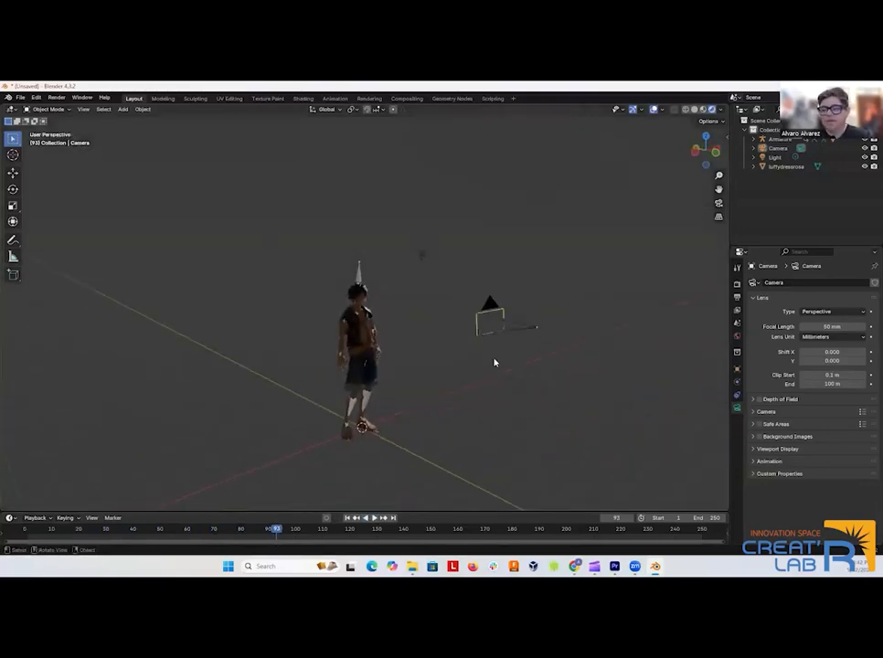
click(414, 257)
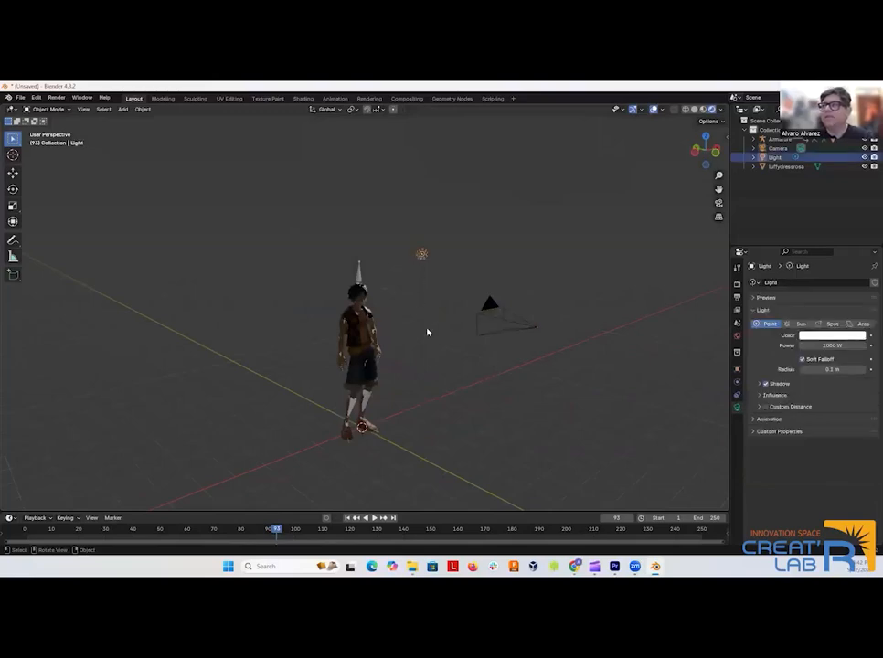
drag(470, 396, 658, 405)
drag(476, 307, 439, 264)
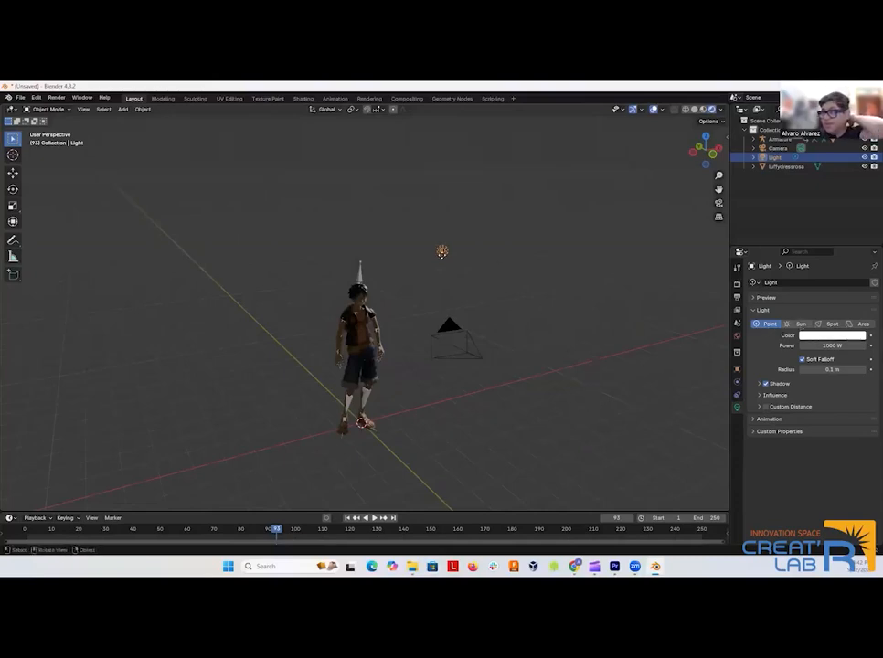
drag(409, 437, 450, 433)
click(450, 433)
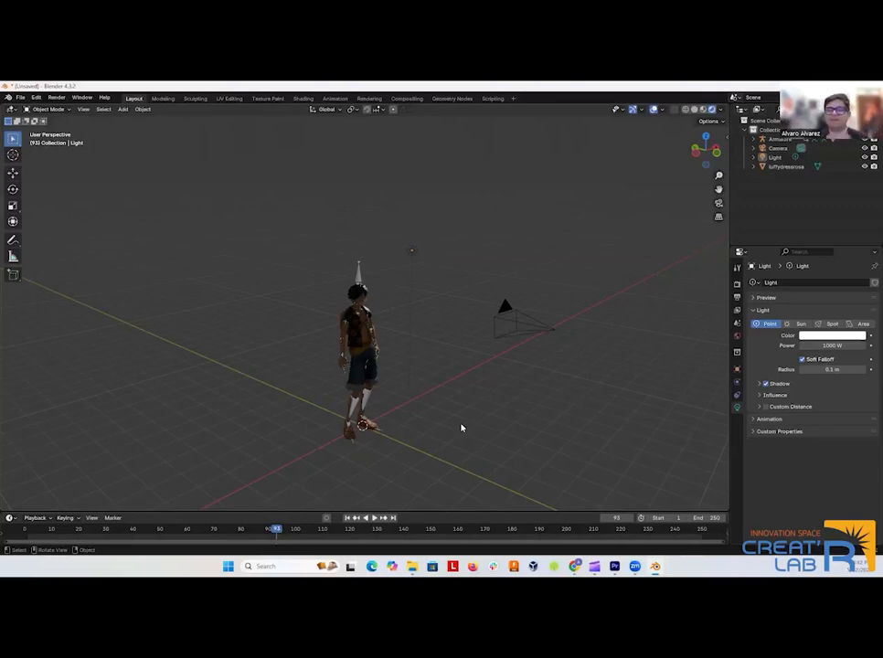
drag(480, 403, 407, 420)
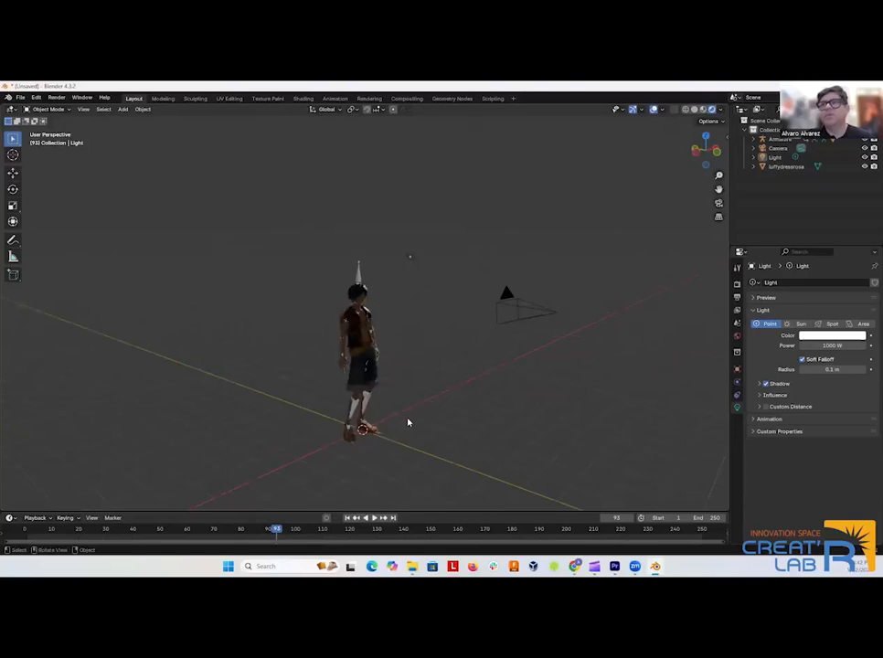
Switch the character mesh to Edit Mode and return it to Object Mode.
click(69, 111)
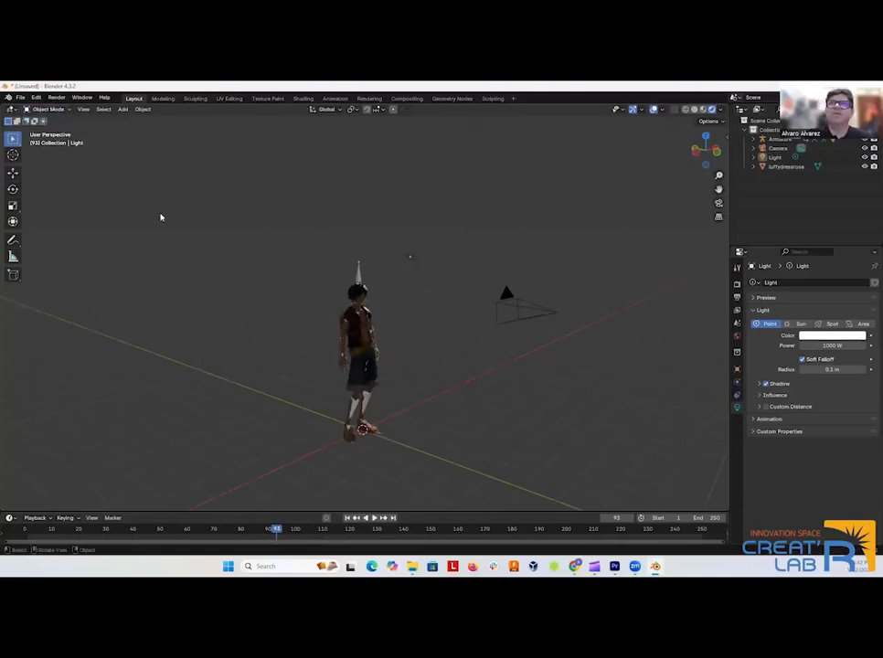
click(348, 336)
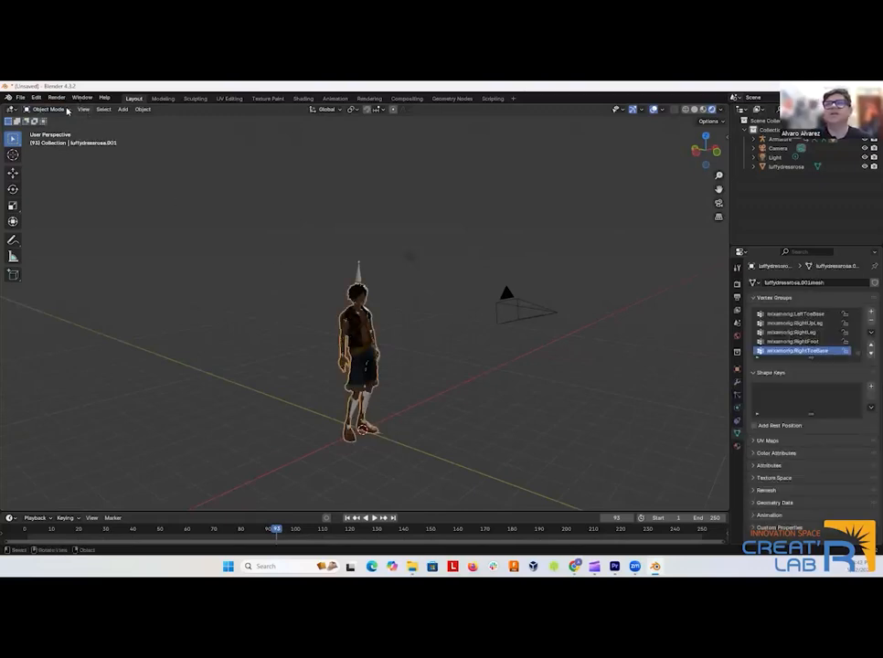
click(62, 110)
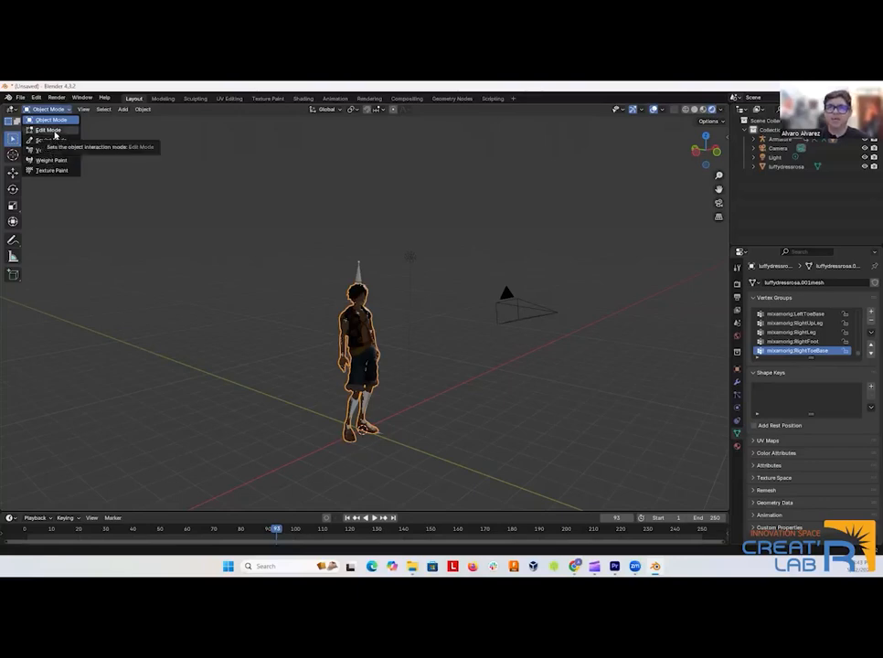
click(50, 129)
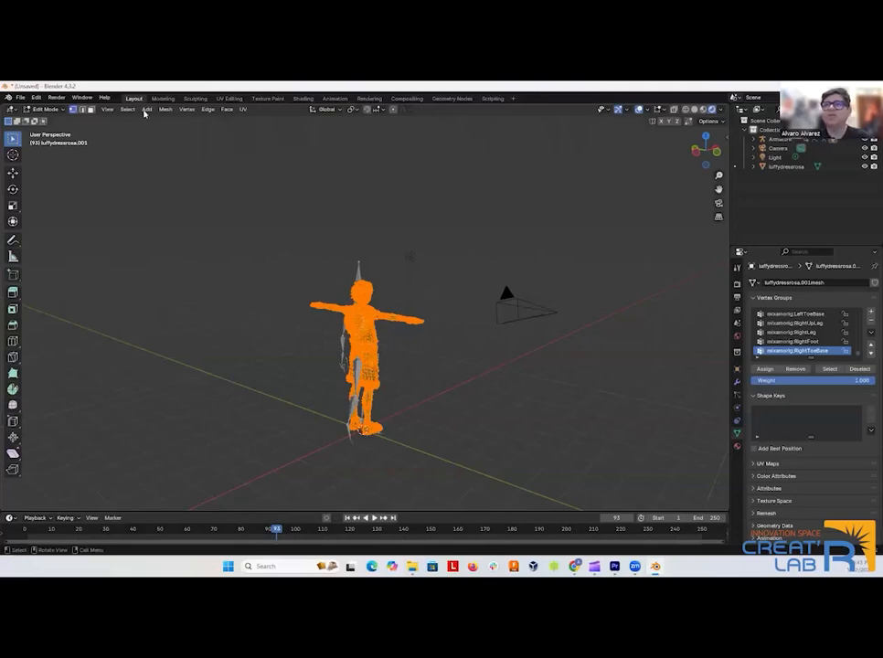
click(47, 109)
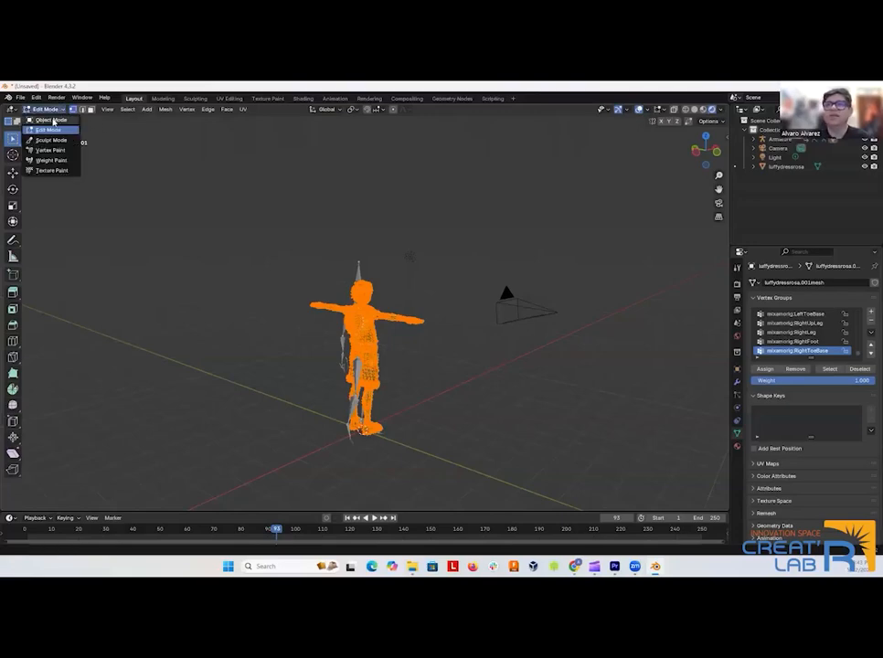
click(50, 120)
Add a mesh plane under the character and scale it up uniformly to about 9.9 times its size as a floor.
drag(281, 276, 282, 254)
scroll(145, 263, down, 3)
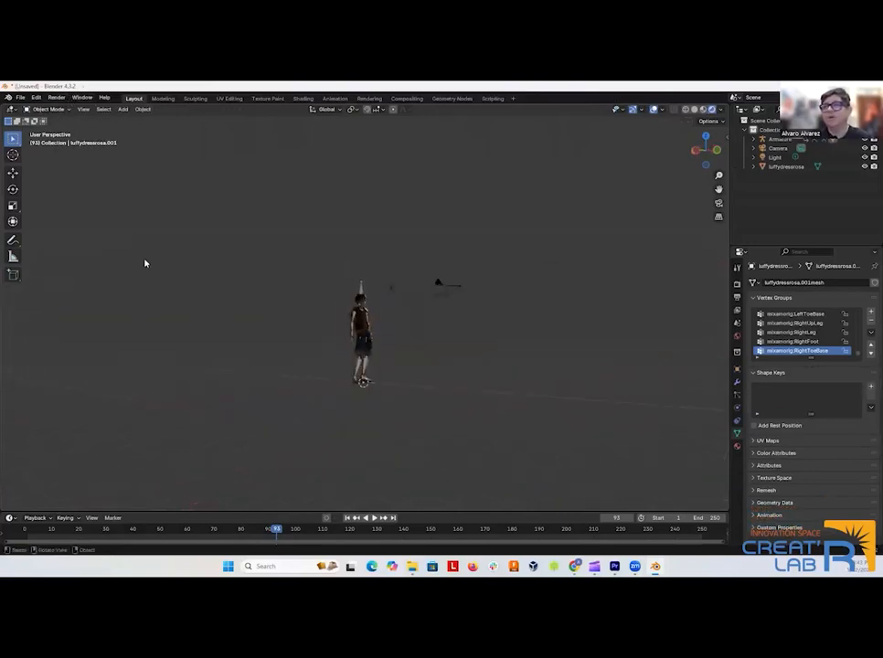
scroll(174, 265, up, 4)
drag(181, 266, 190, 270)
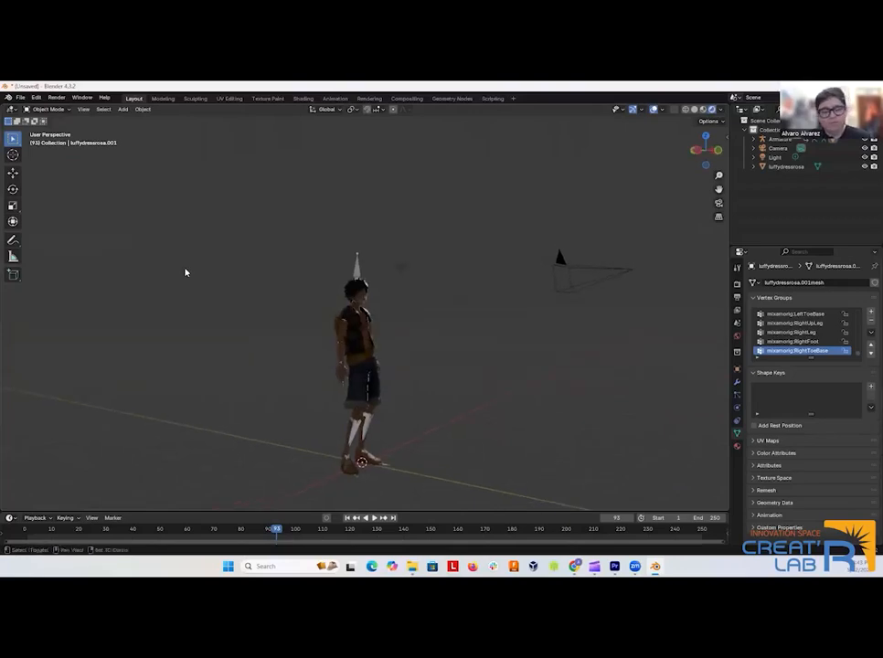
key(shift+a)
mouse_move(179, 281)
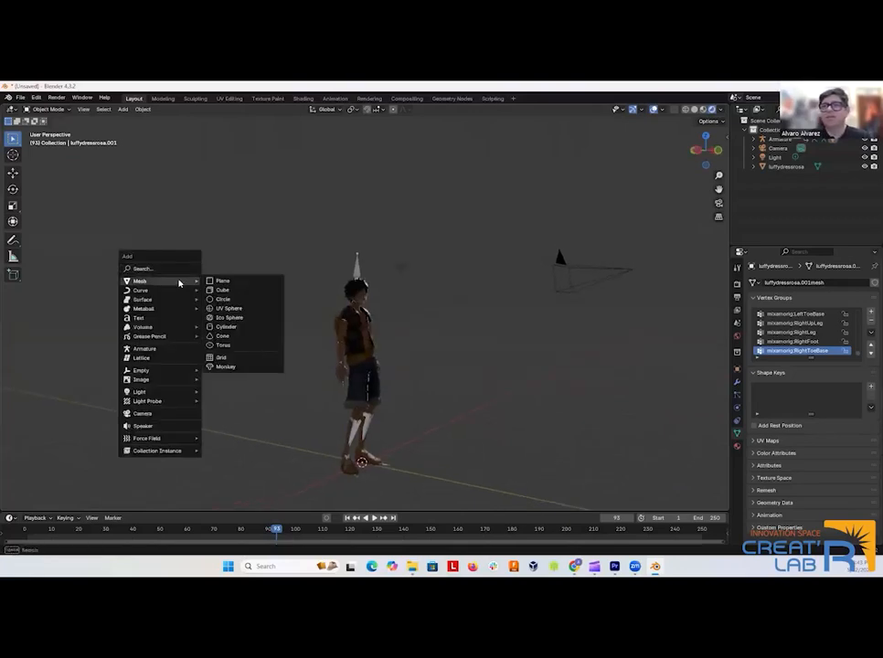
click(218, 282)
drag(370, 468, 405, 452)
scroll(426, 458, down, 4)
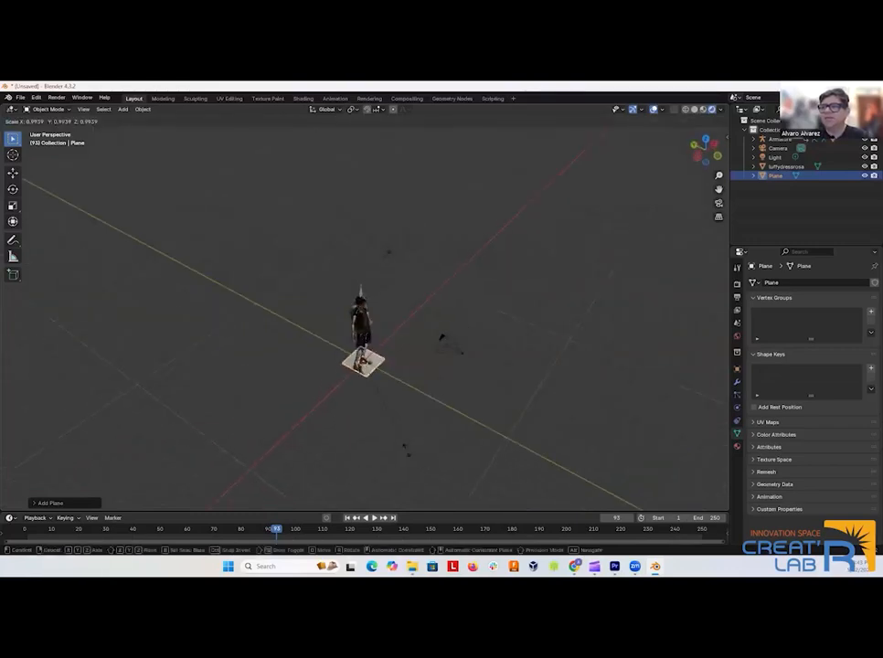
key(s)
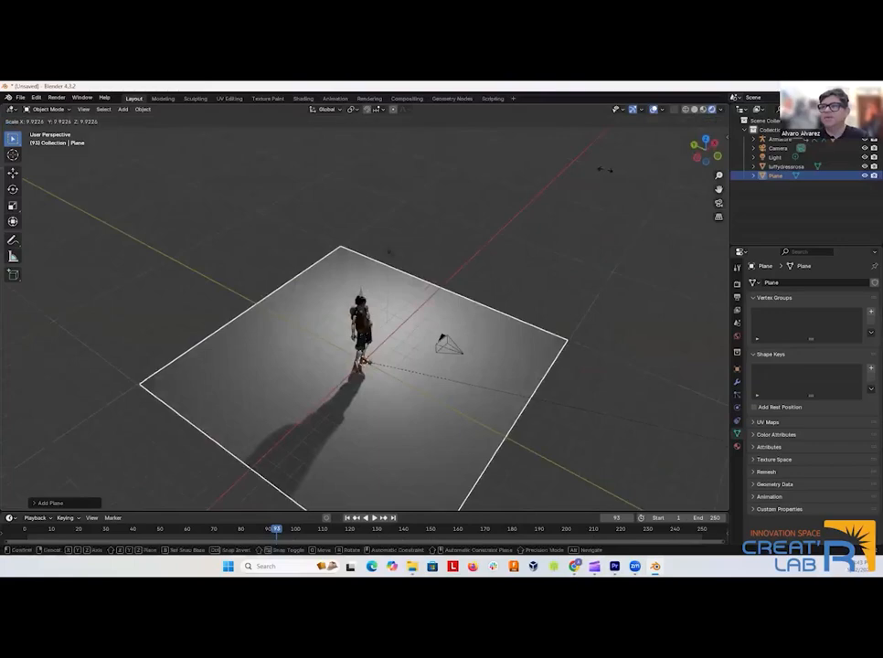
click(605, 180)
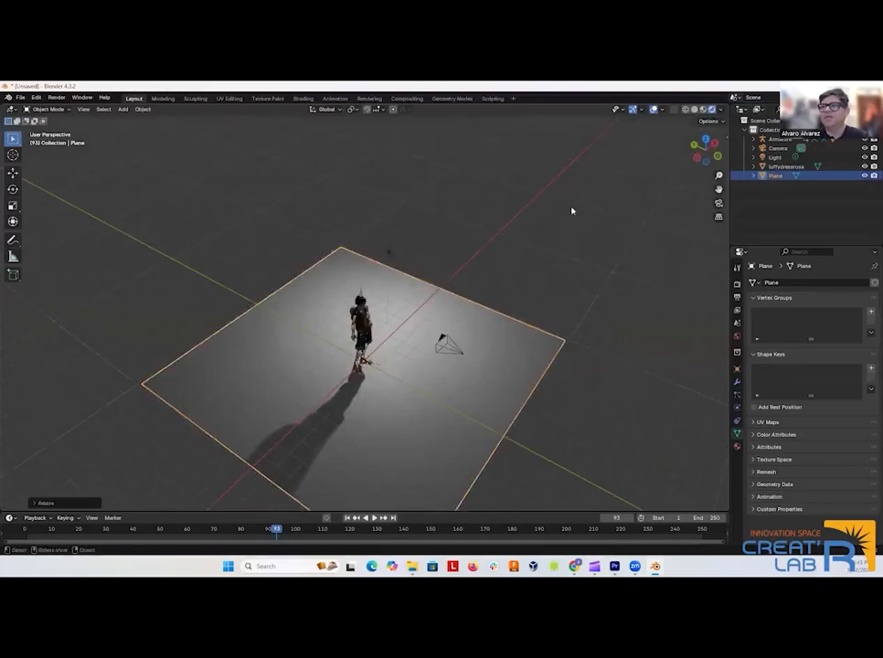
Put the floor plane in Edit Mode with edge selection and select its edge behind the character.
click(190, 236)
click(286, 304)
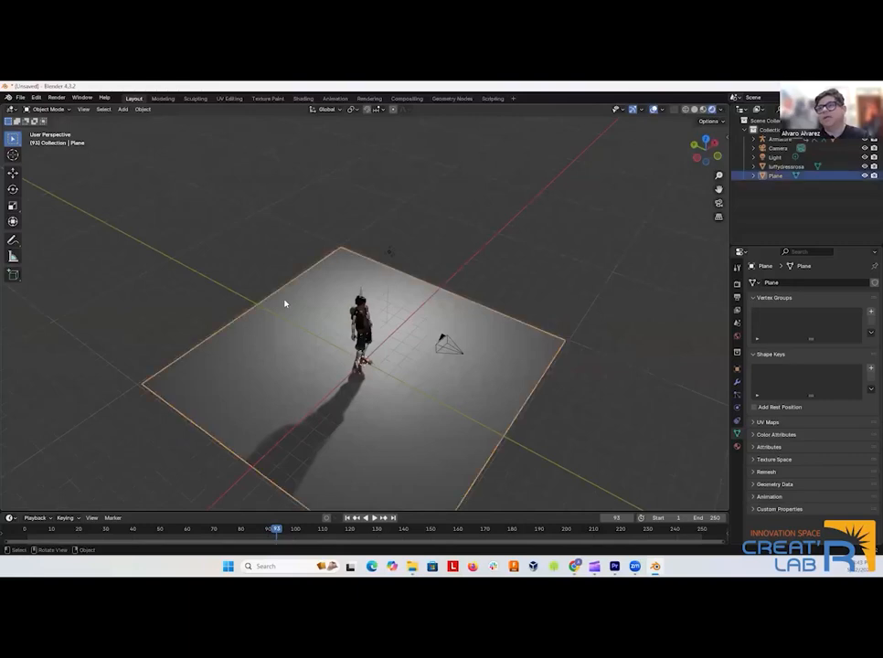
click(55, 110)
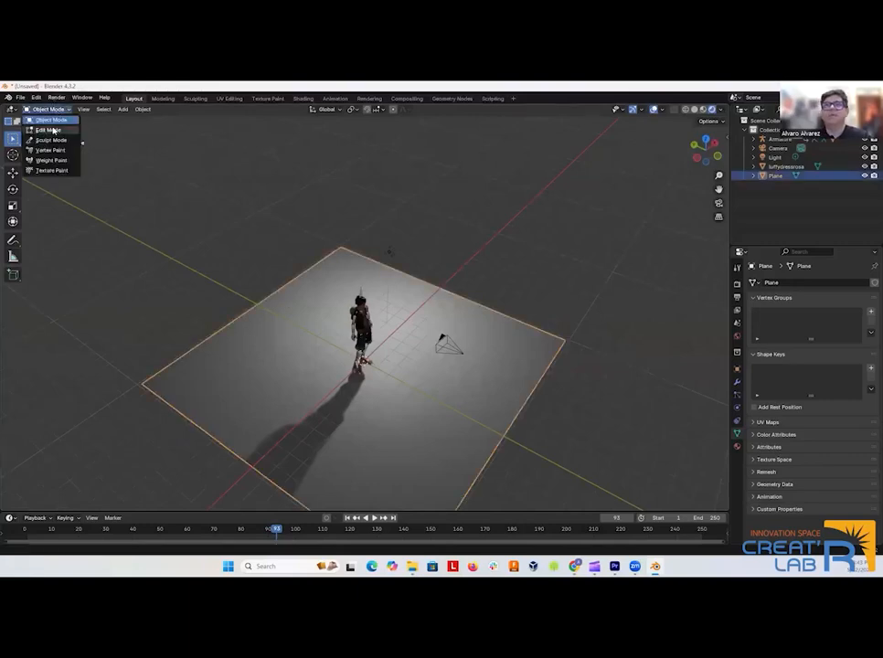
click(47, 129)
click(255, 278)
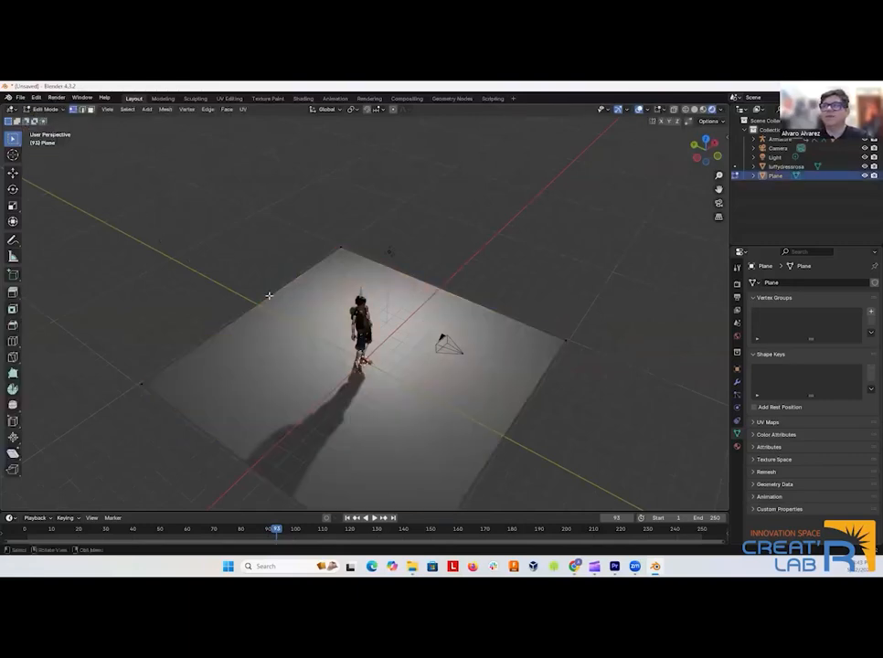
click(82, 110)
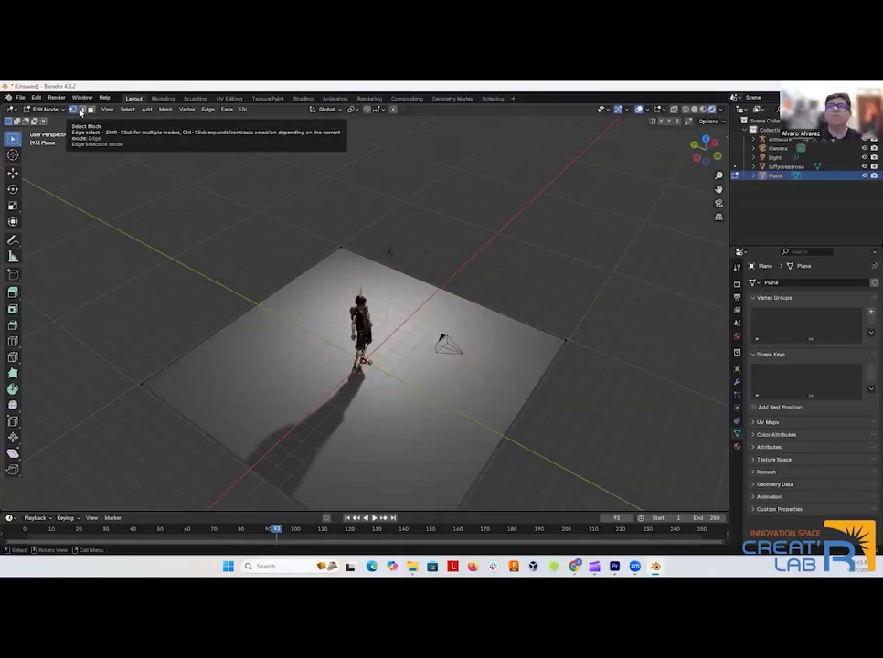
click(81, 110)
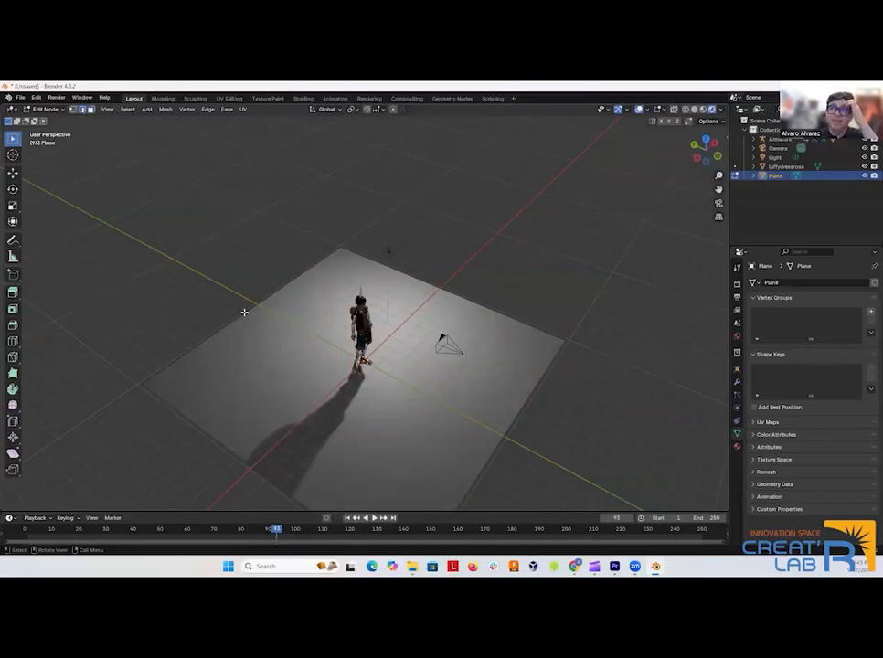
click(300, 283)
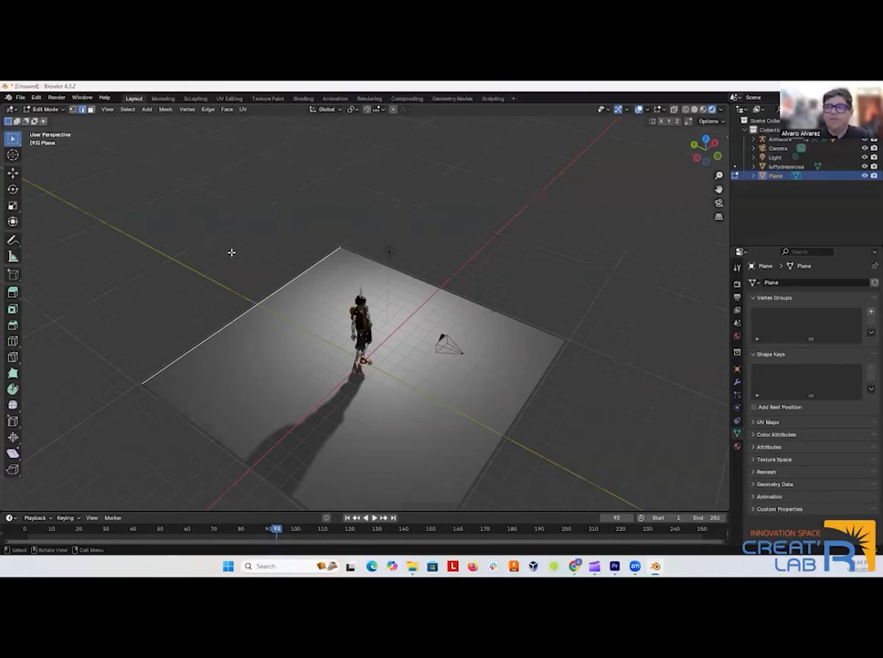
Examine the floor plane and its selected edge from the front, right, back and top orthographic views.
key(KP_3)
key(KP_1)
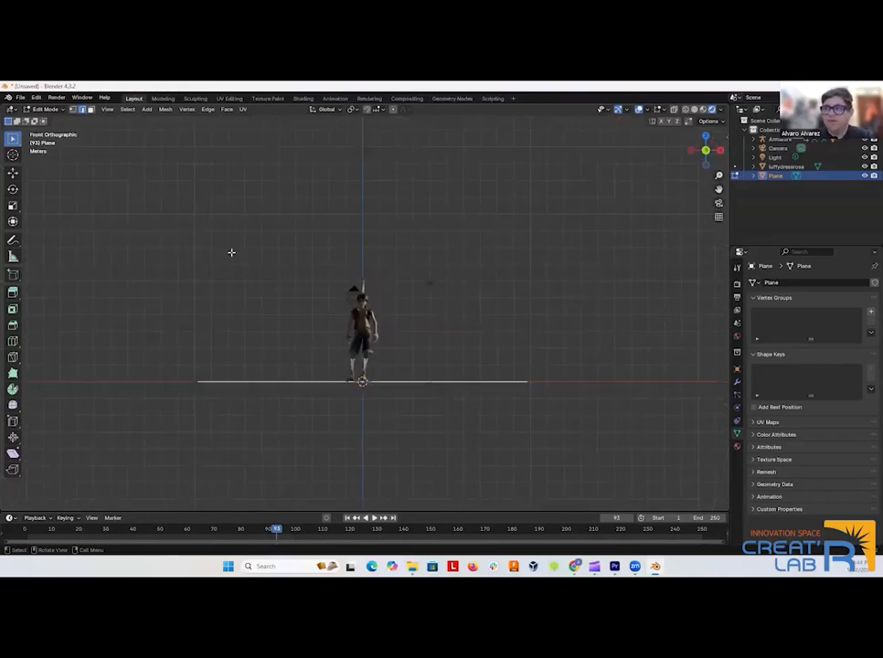
key(KP_3)
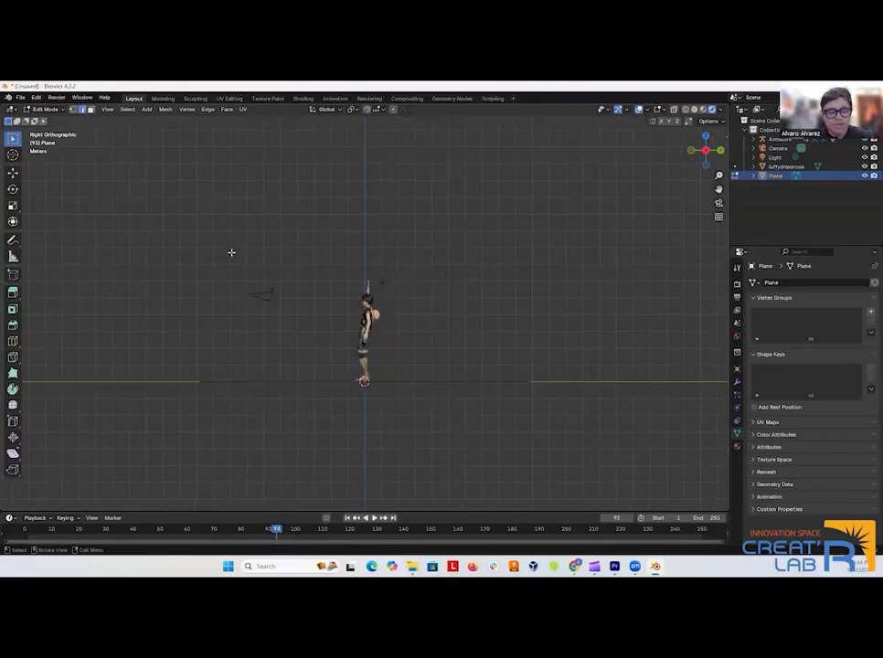
key(ctrl+KP_3)
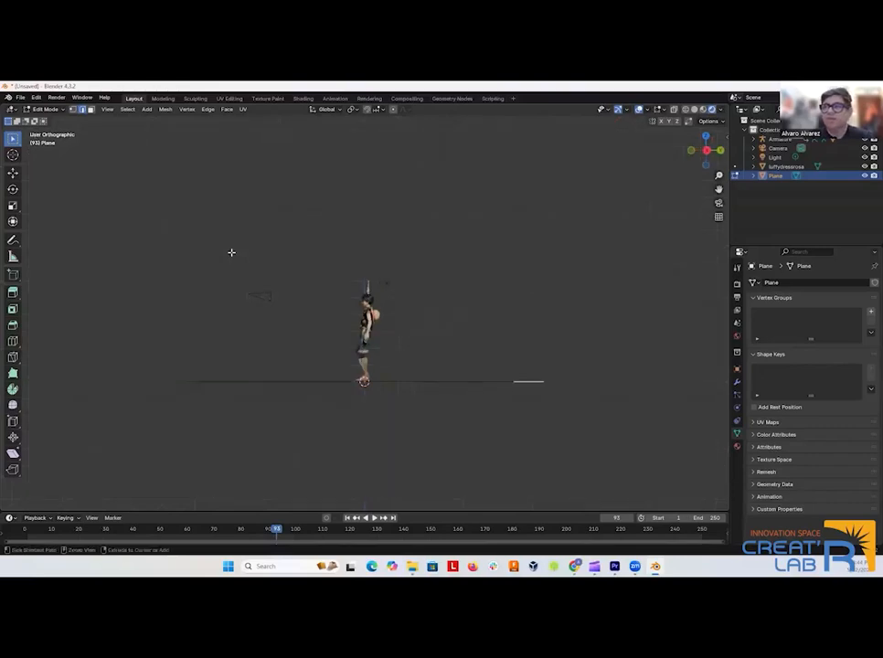
key(ctrl+KP_1)
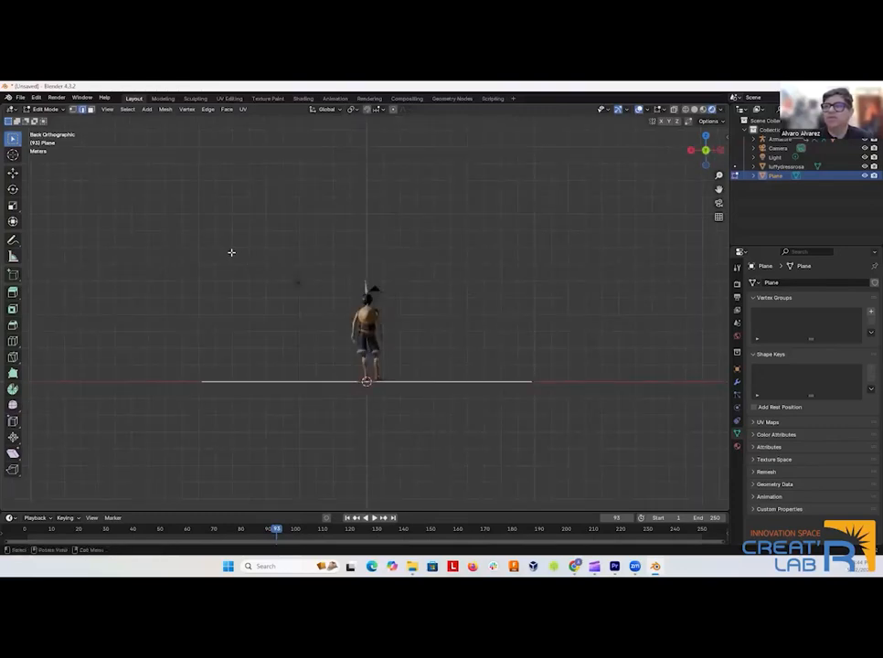
key(KP_1)
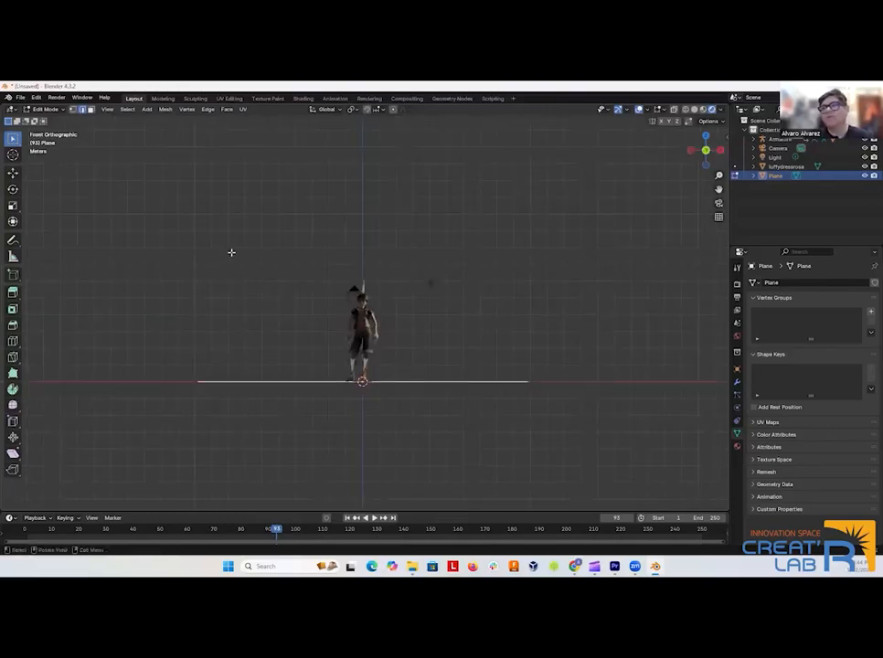
key(KP_3)
key(KP_1)
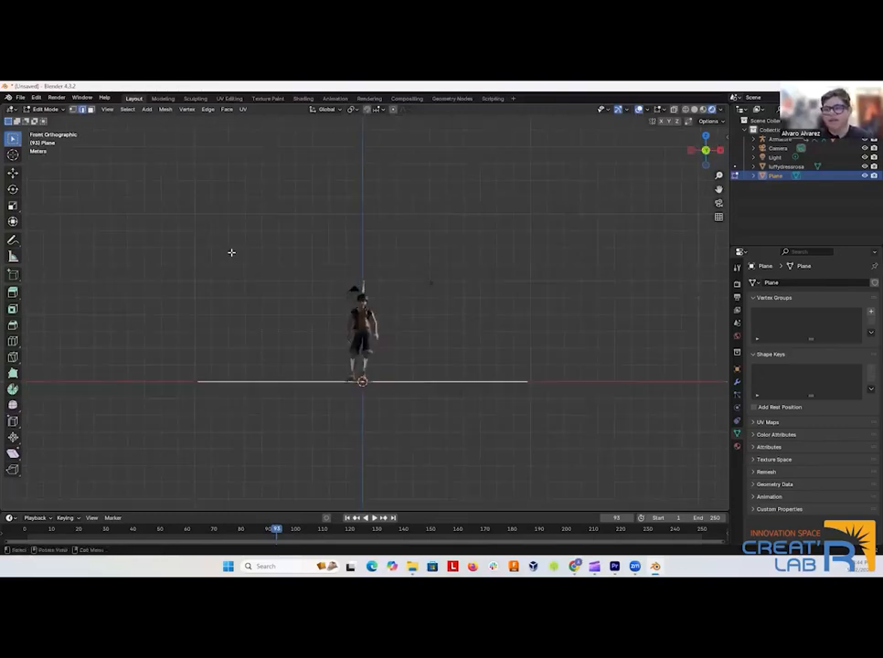
key(KP_7)
key(ctrl+KP_7)
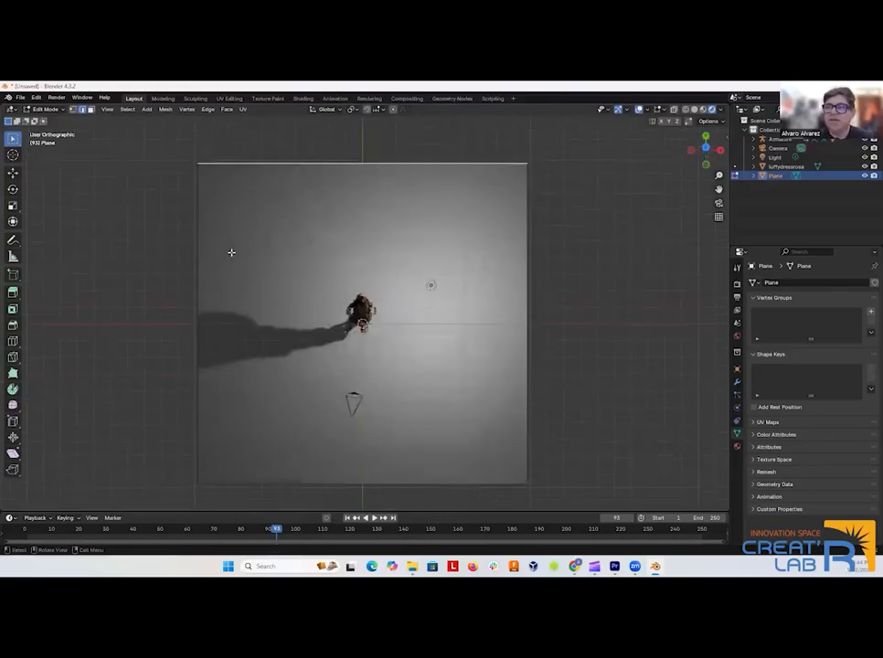
key(KP_1)
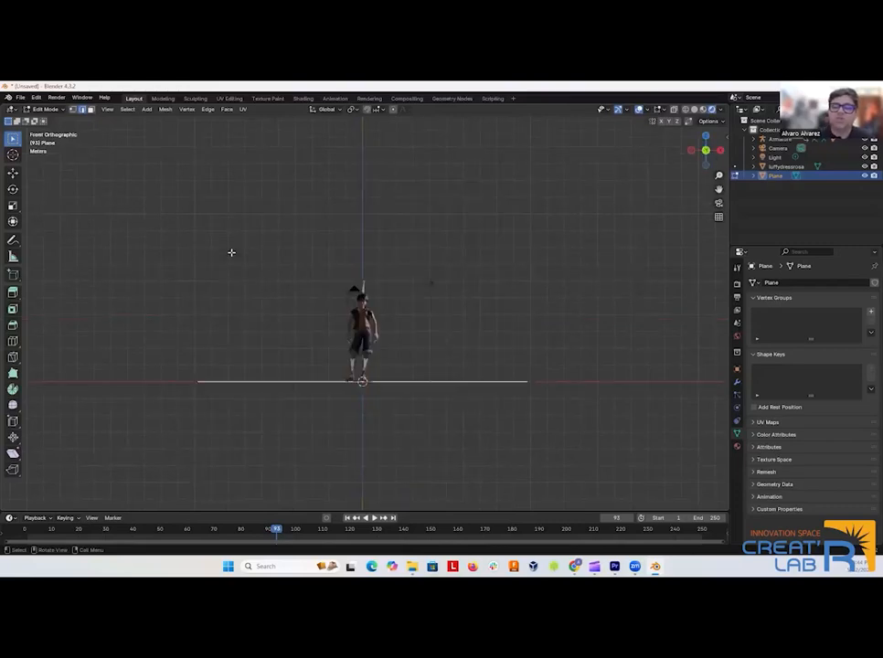
Inspect the floor plane all the way around the character in incremental view rotations, ending at the front view.
key(KP_4)
key(KP_4)
key(KP_4)
key(KP_4)
key(KP_4)
key(KP_4)
key(KP_4)
key(KP_4)
key(KP_4)
key(KP_4)
key(KP_4)
key(KP_4)
key(KP_4)
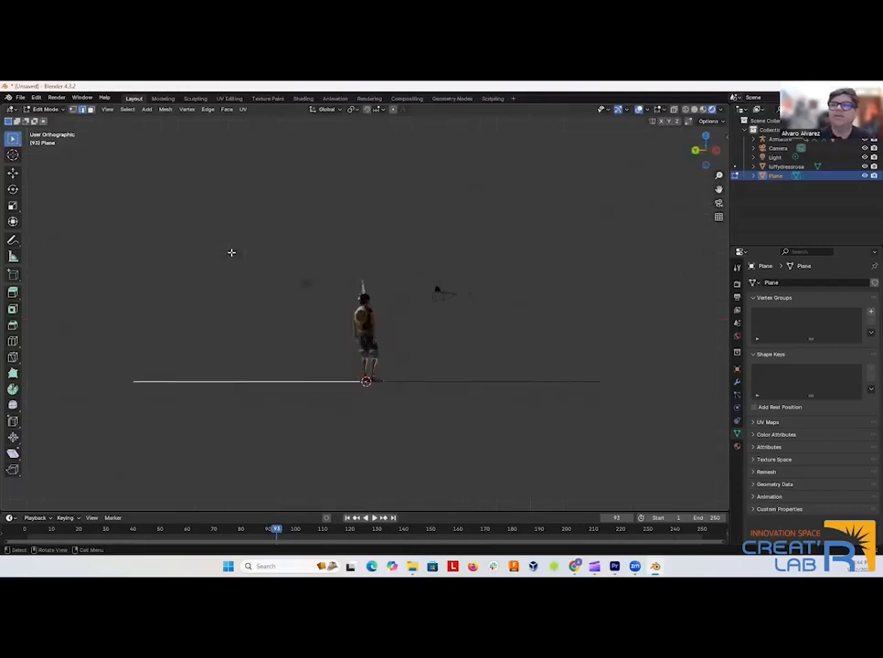
key(KP_4)
key(KP_4)
key(KP_4)
key(KP_4)
key(KP_4)
key(KP_4)
key(KP_4)
key(KP_4)
key(KP_4)
key(KP_4)
key(KP_4)
key(KP_4)
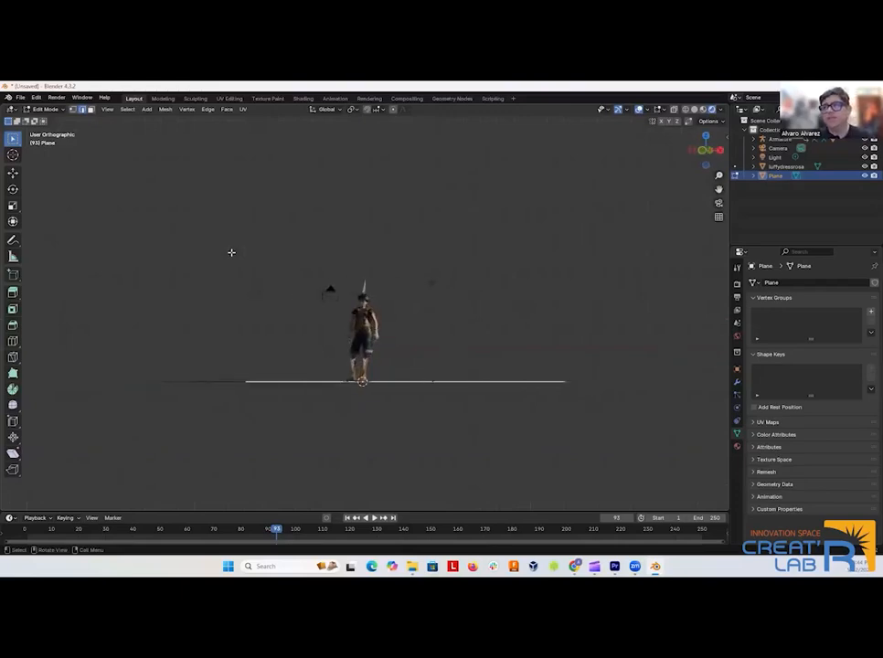
key(KP_4)
key(KP_4)
key(KP_4)
key(KP_4)
key(KP_4)
key(KP_4)
key(KP_4)
key(KP_4)
key(KP_4)
key(KP_4)
key(KP_4)
key(KP_4)
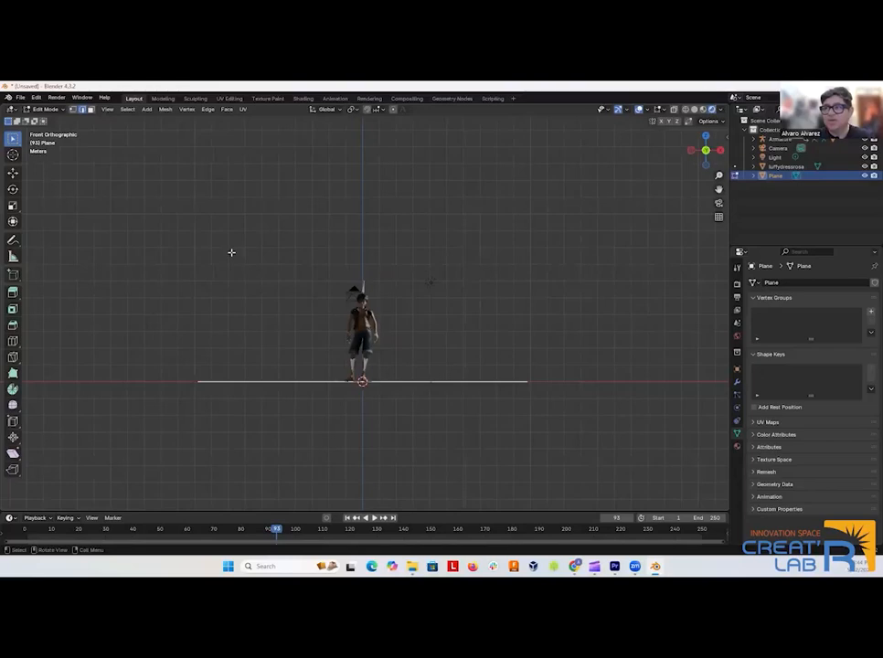
Extrude the floor plane's rear edge straight up along Z to form a backdrop wall taller than the character.
drag(519, 197, 518, 216)
key(KP_3)
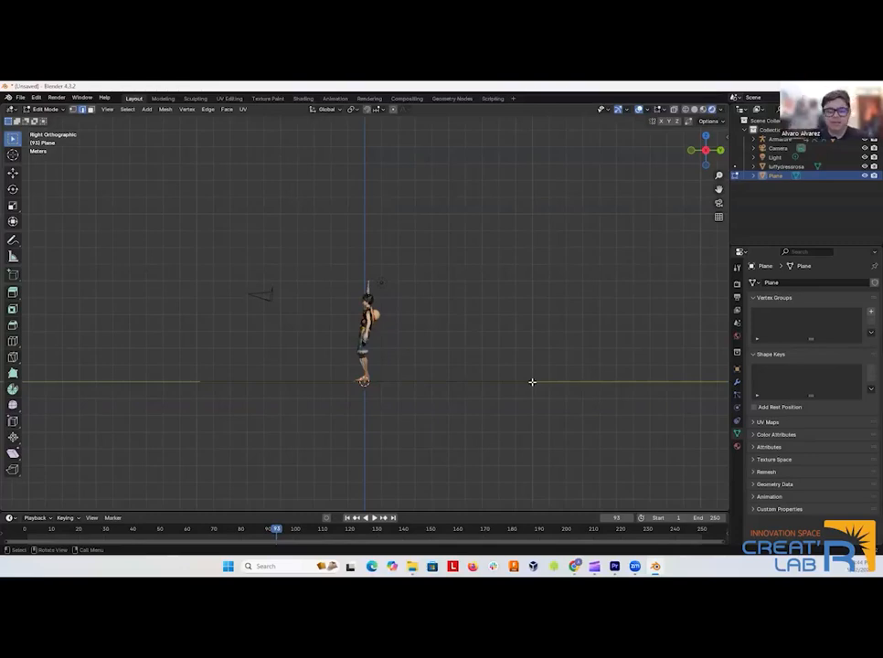
key(g)
key(z)
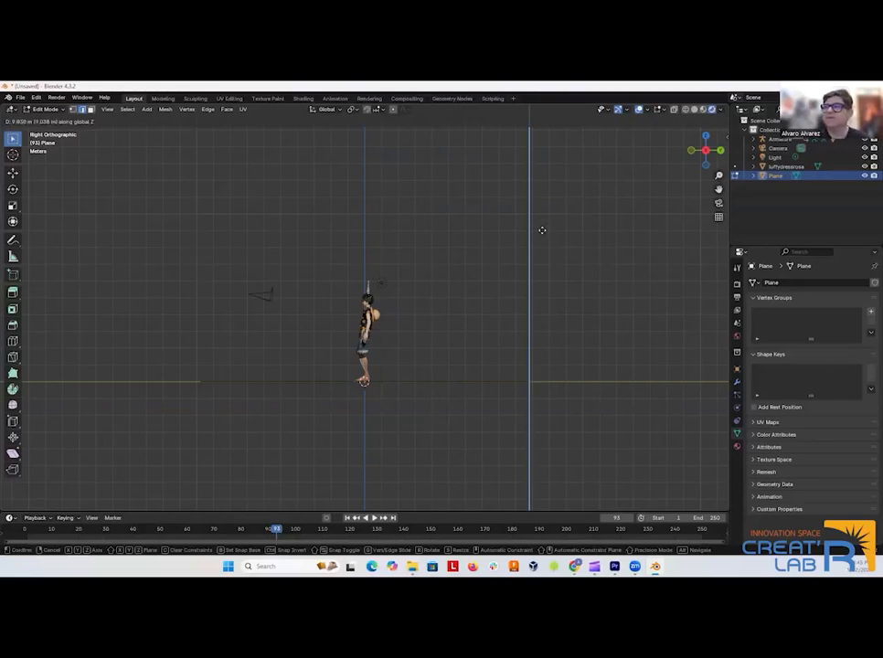
click(535, 196)
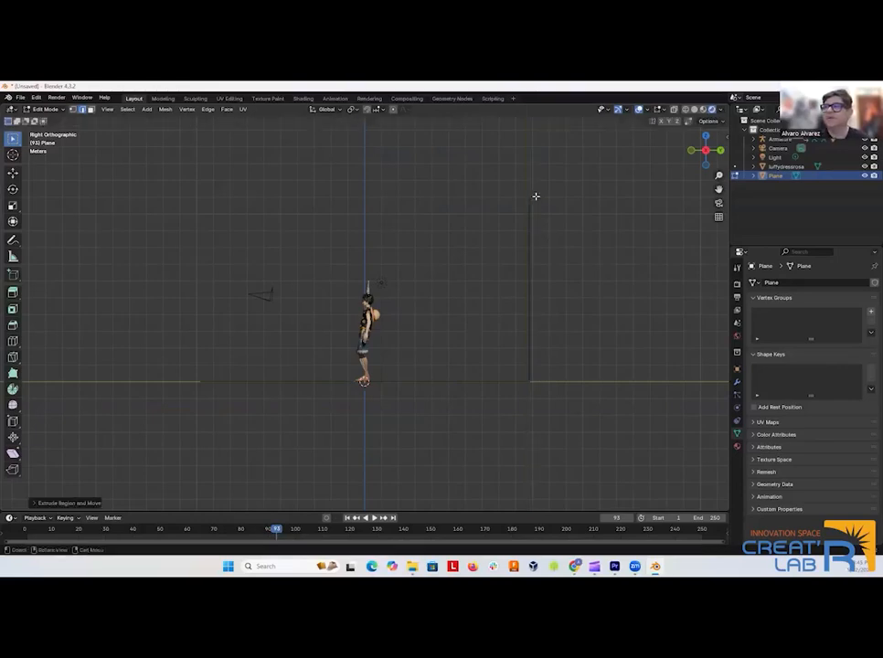
key(KP_1)
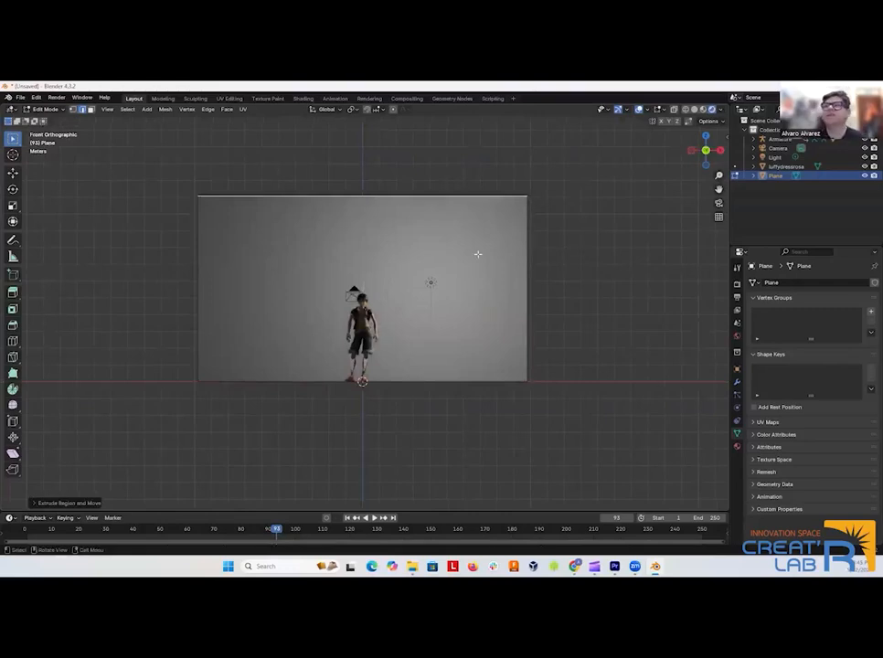
Bevel the edge where the wall meets the floor with a width of 0.111 m and 20 segments.
drag(73, 271, 229, 293)
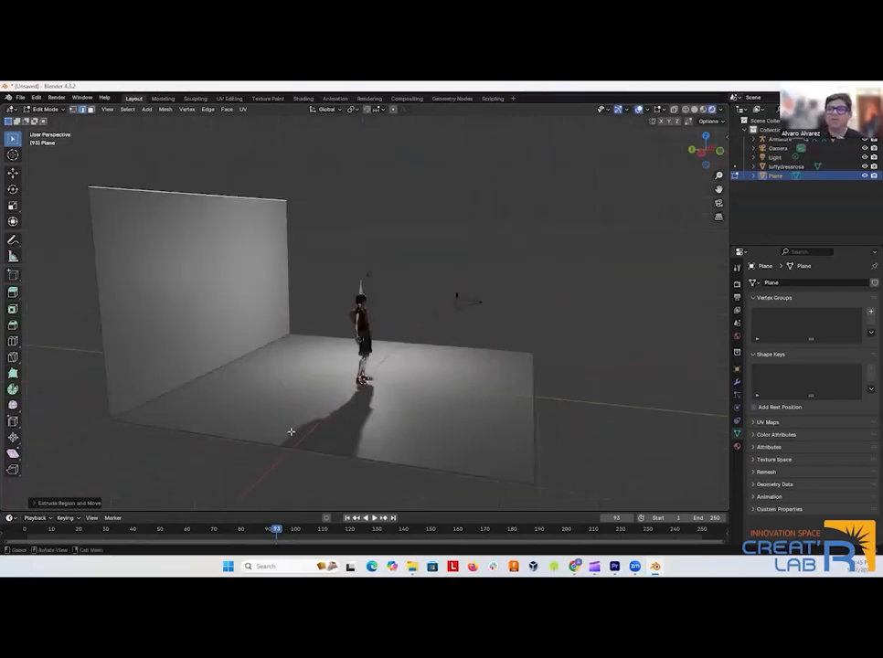
click(228, 329)
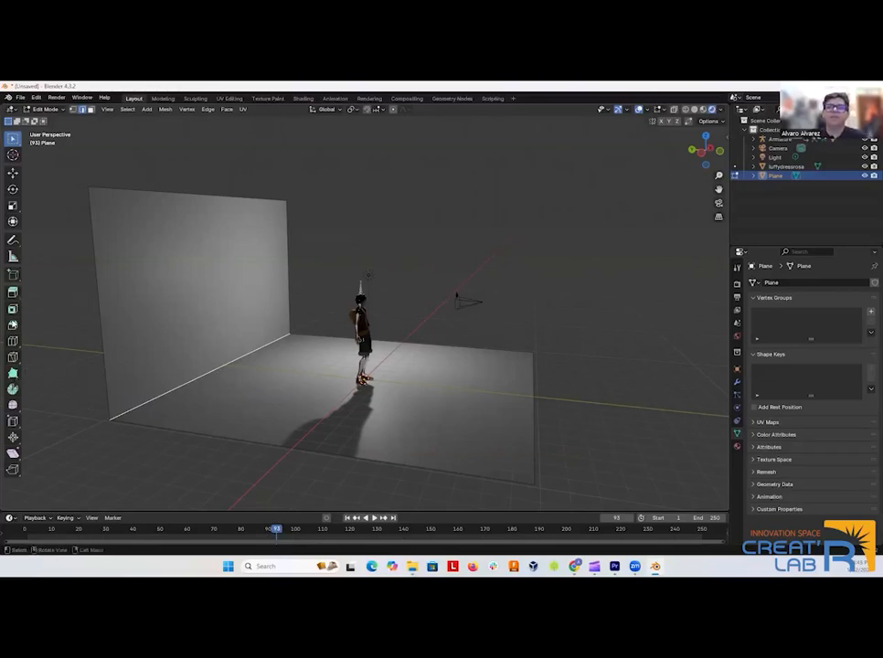
click(13, 325)
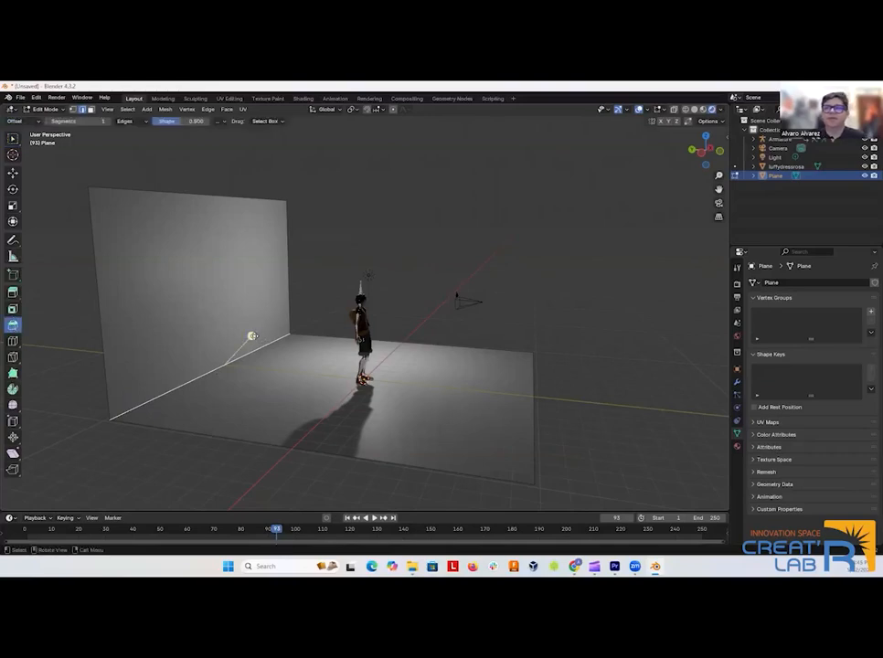
drag(251, 336, 269, 325)
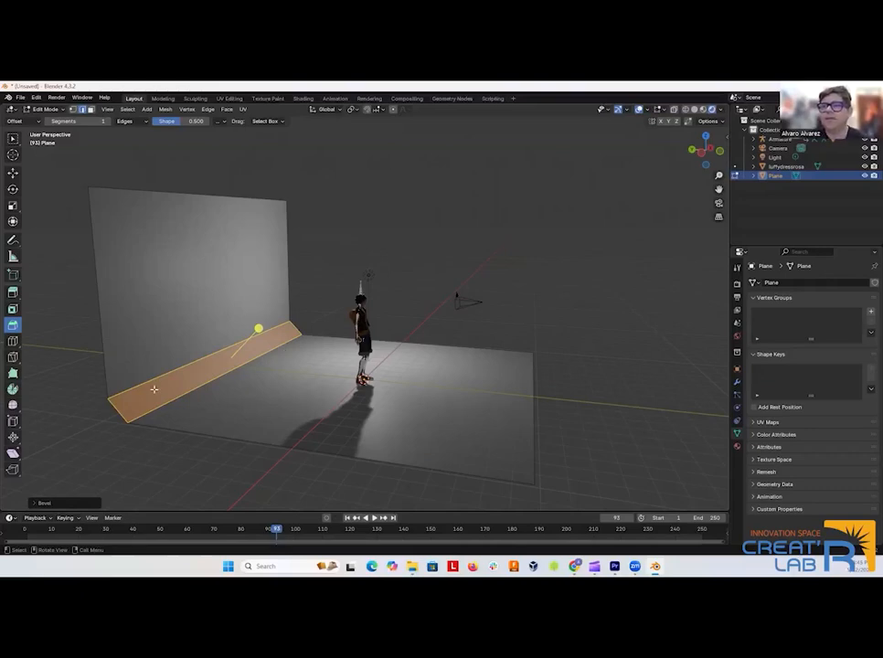
click(64, 504)
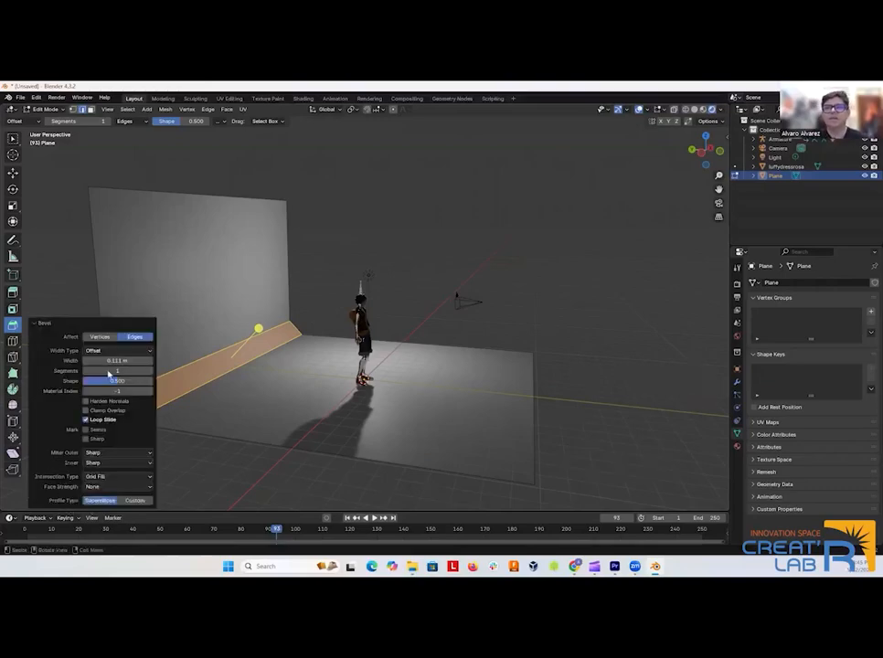
drag(117, 370, 158, 371)
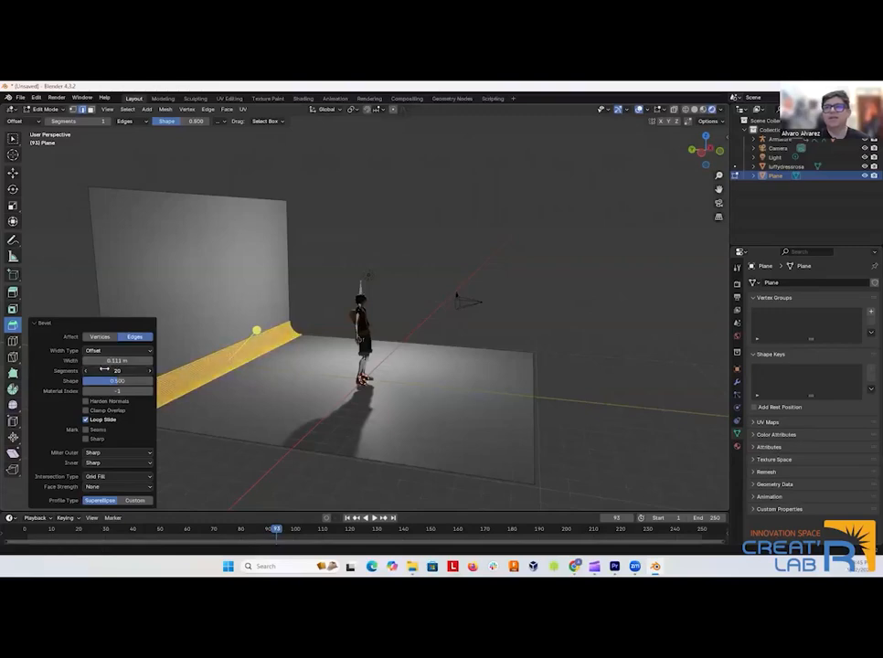
click(409, 215)
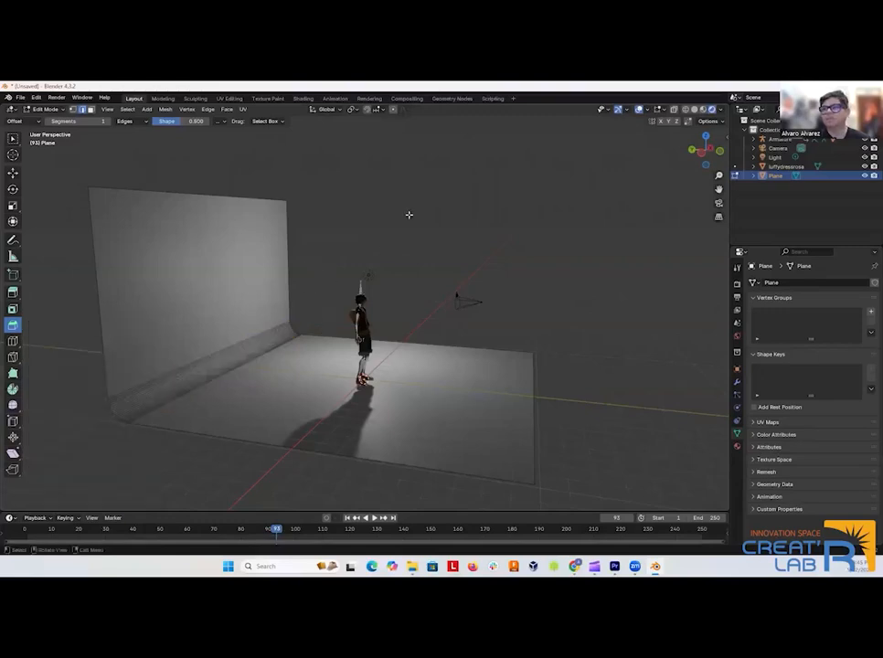
Return the backdrop to Object Mode and inspect its curved corner around the character.
drag(589, 315, 518, 317)
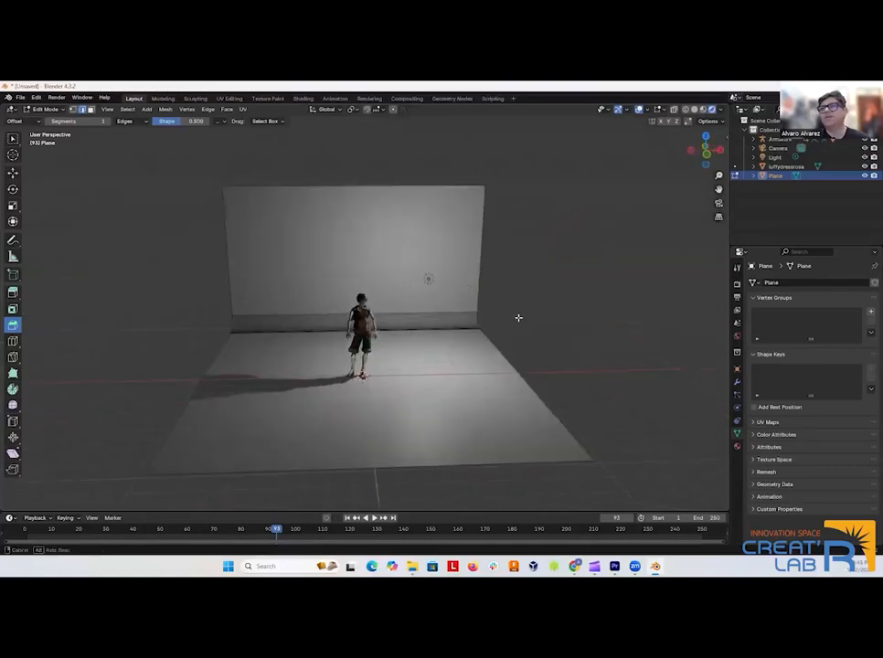
drag(252, 252, 227, 282)
key(Tab)
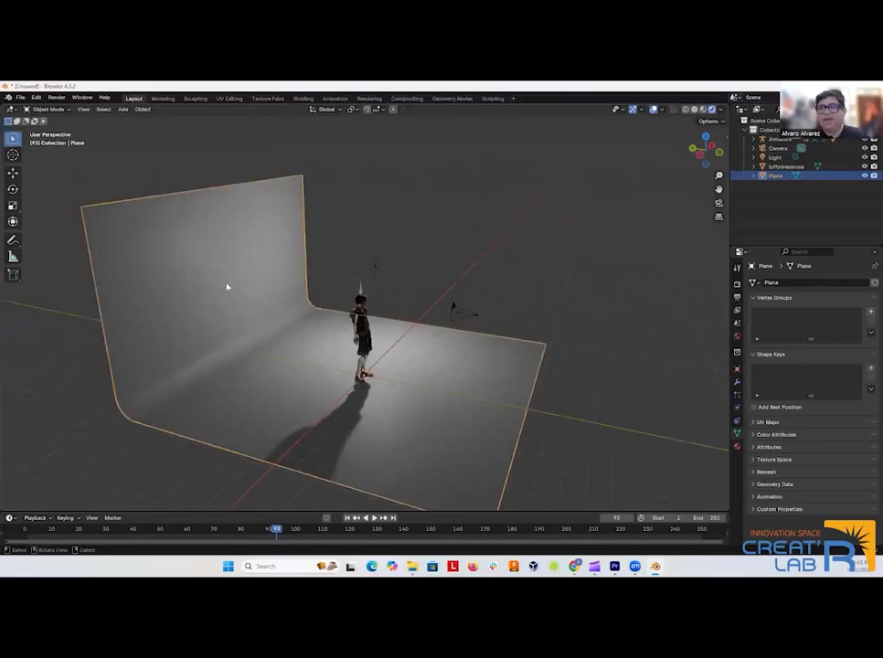
key(Tab)
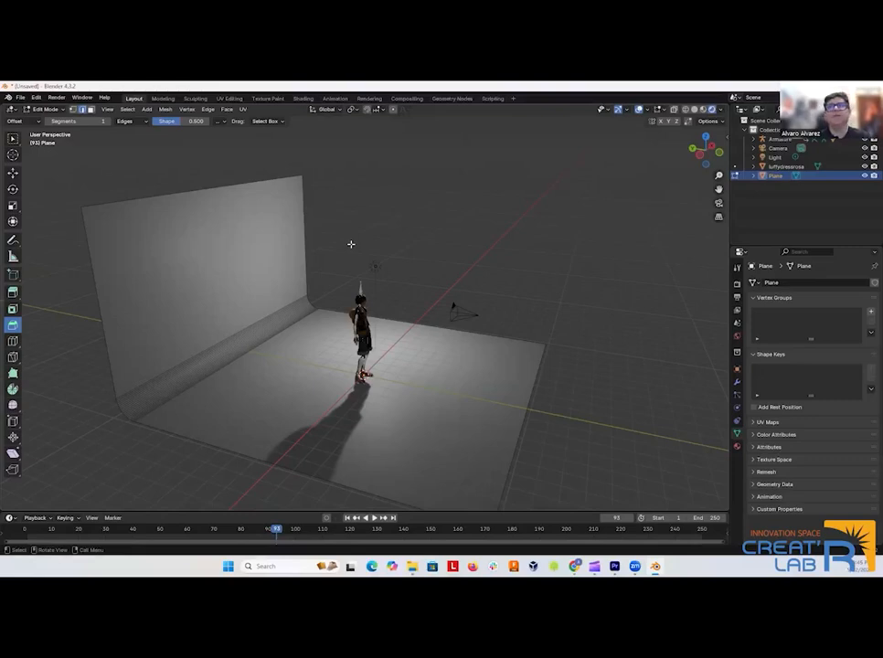
click(62, 110)
click(51, 120)
click(186, 301)
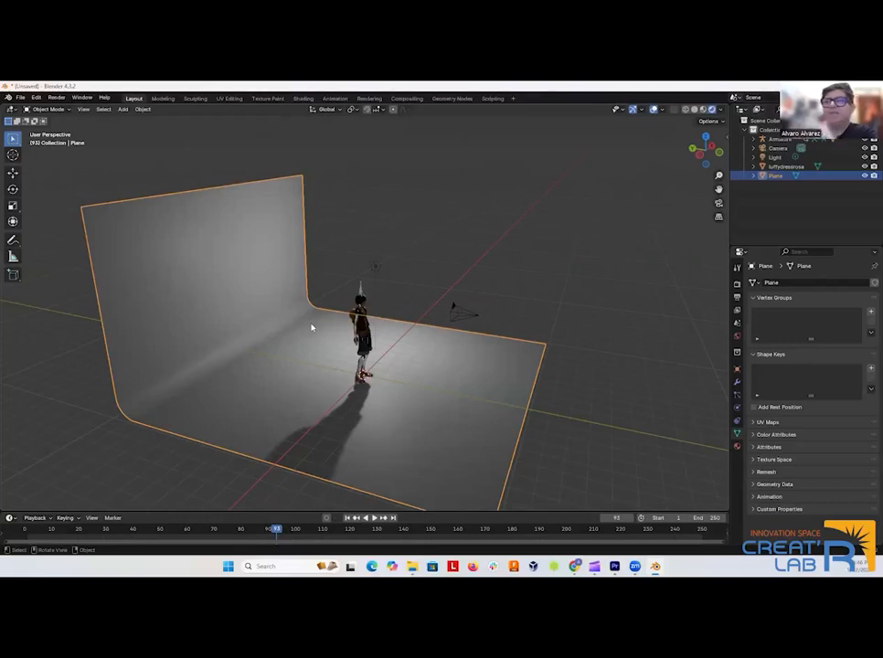
drag(316, 324, 215, 287)
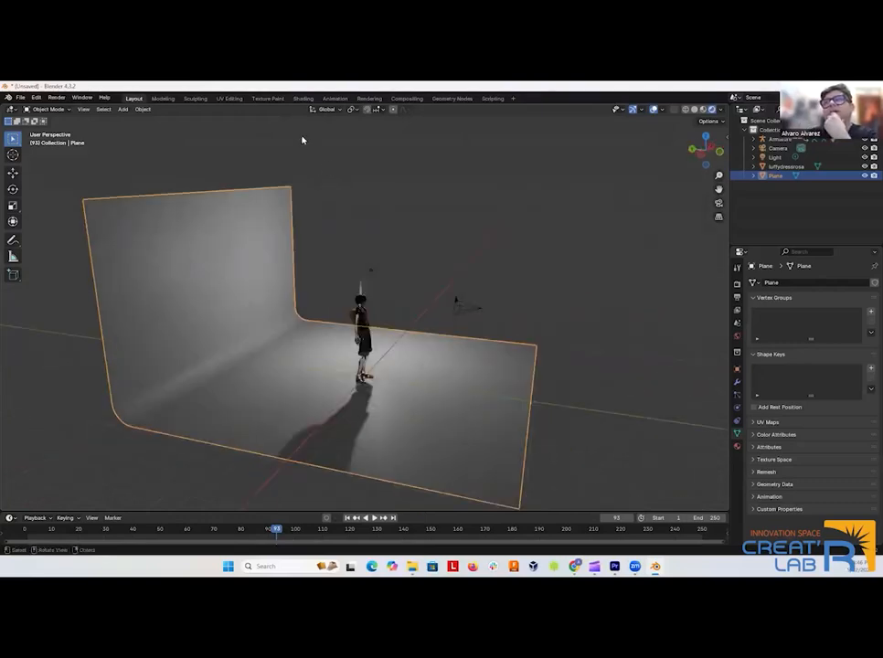
Create a new material for the backdrop in the Shading workspace and set its base color to bright green.
click(302, 98)
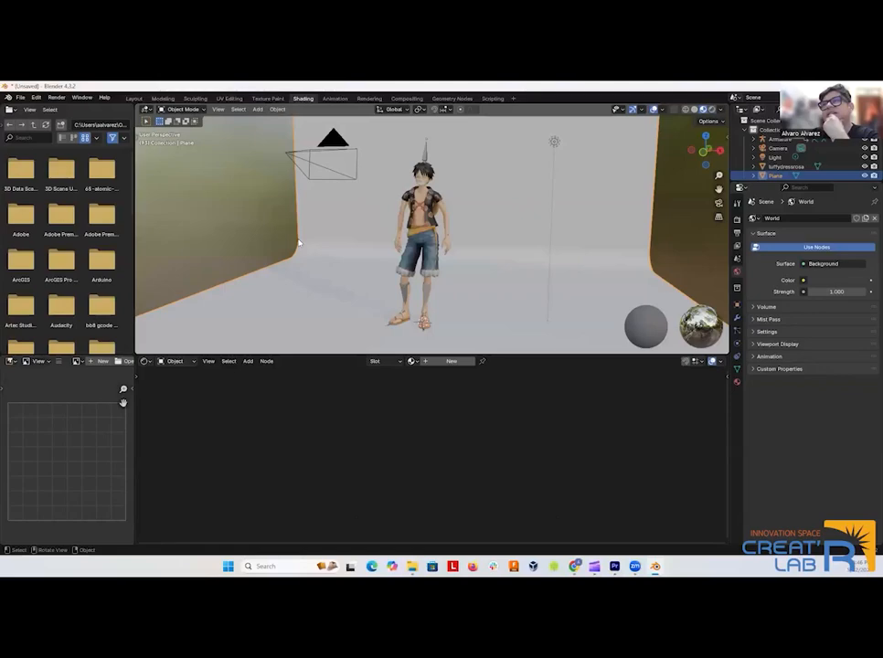
scroll(274, 236, up, 3)
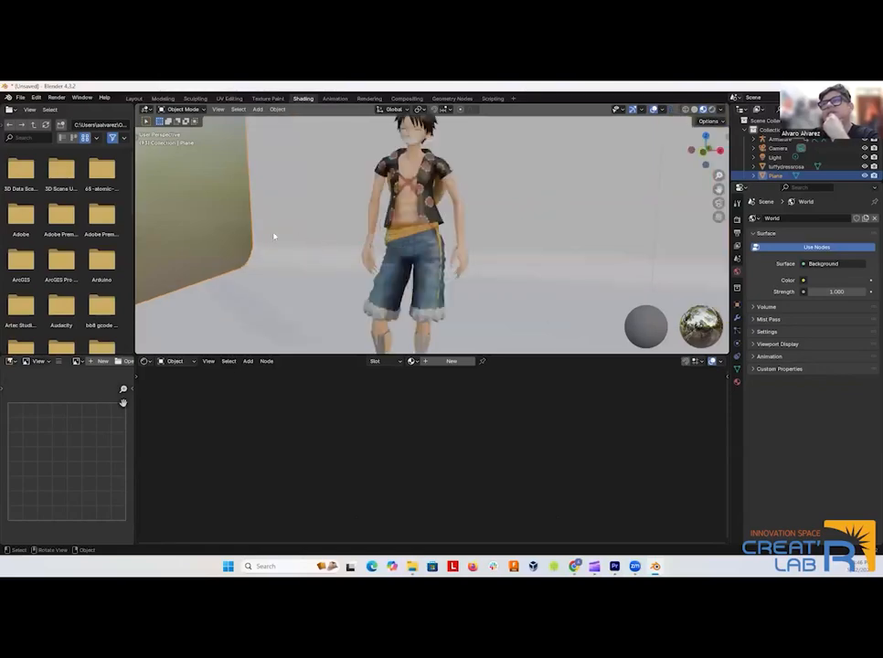
click(452, 361)
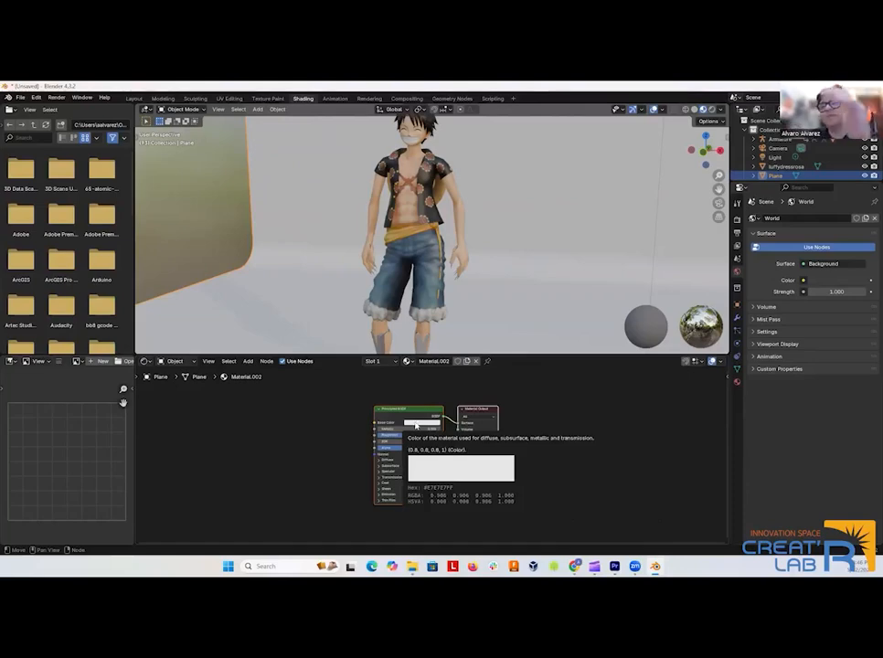
click(416, 425)
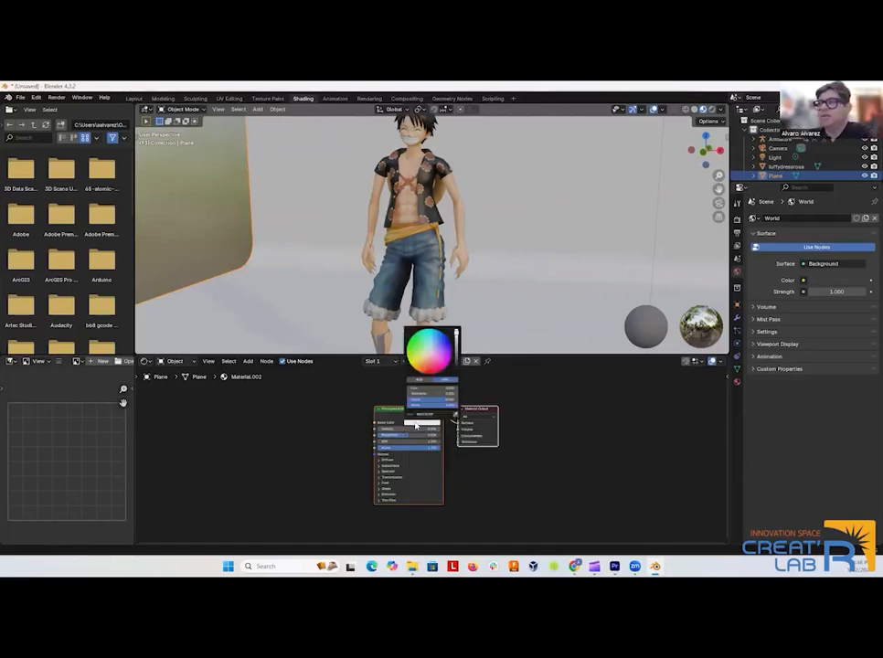
click(413, 339)
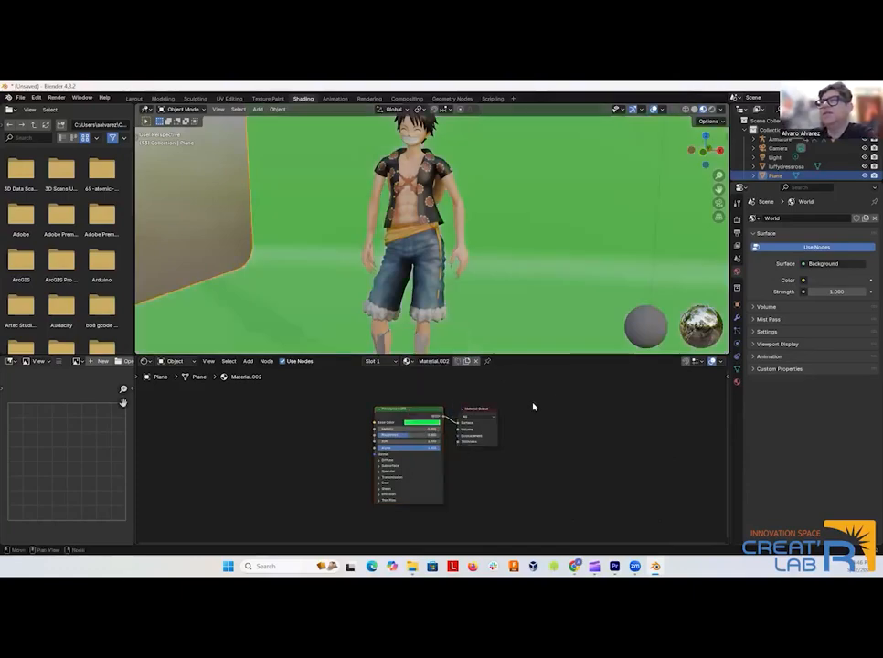
scroll(315, 295, up, 3)
scroll(331, 286, down, 5)
scroll(335, 287, down, 3)
drag(344, 288, 396, 295)
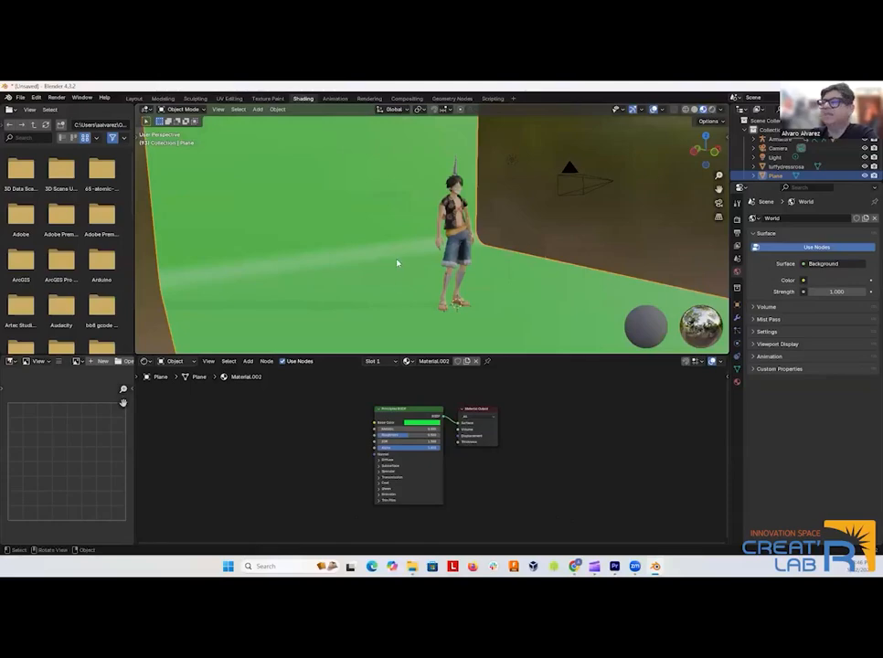
Select the camera in the Layout workspace and lower it about 0.98 m along Z while looking through it.
click(133, 97)
key(KP_0)
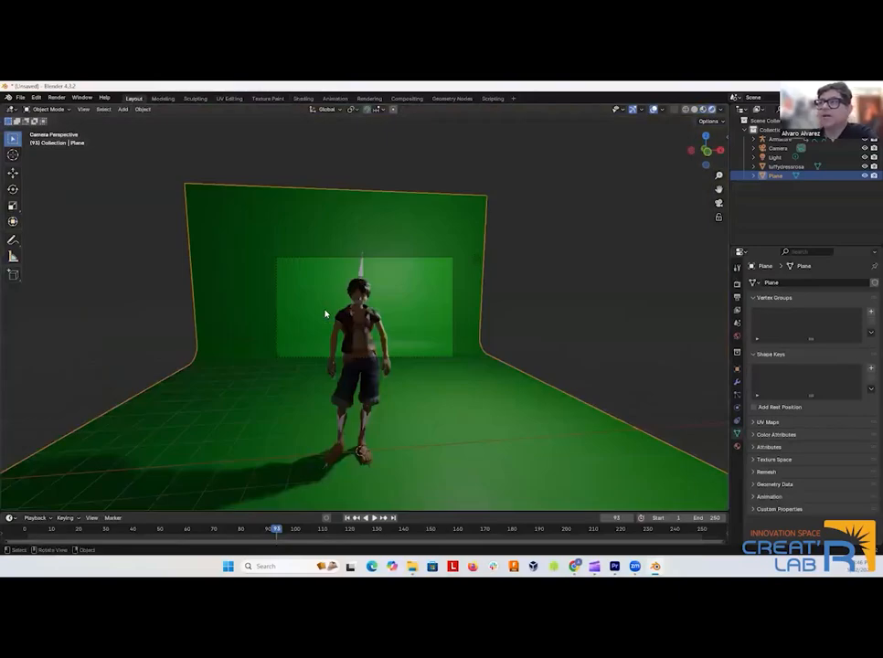
scroll(369, 320, up, 3)
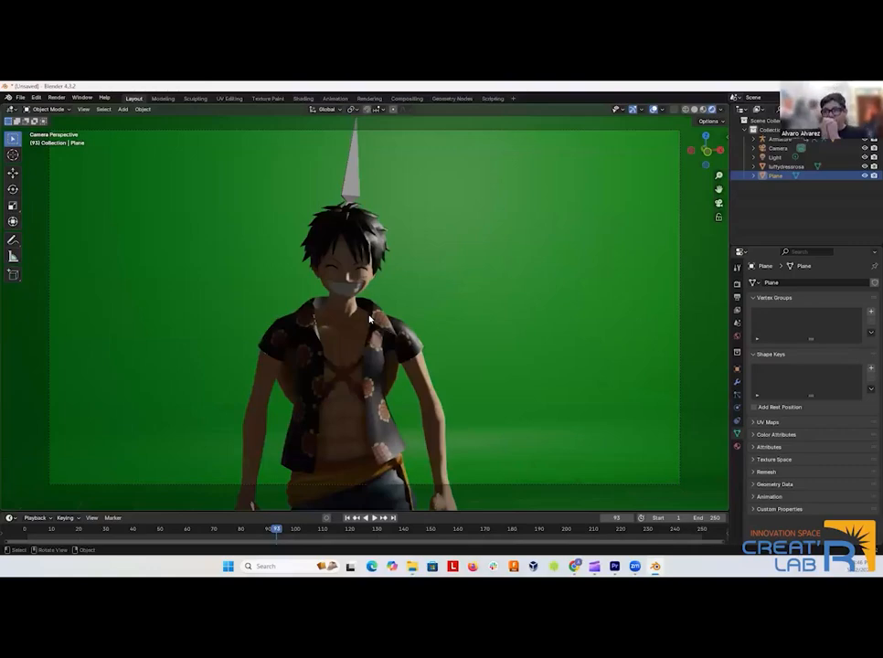
scroll(380, 406, down, 3)
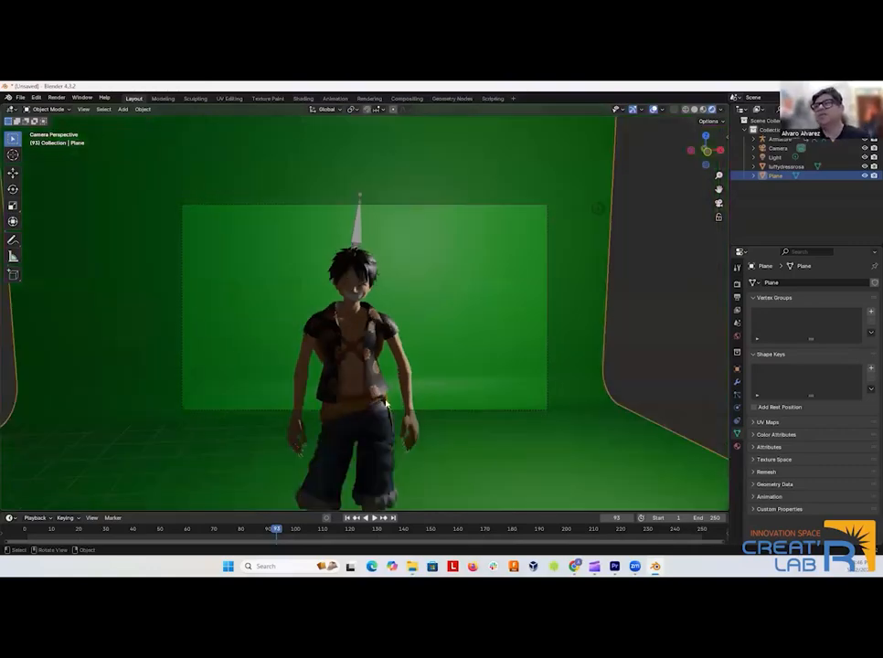
drag(392, 413, 468, 372)
scroll(424, 404, down, 3)
click(552, 292)
key(KP_Decimal)
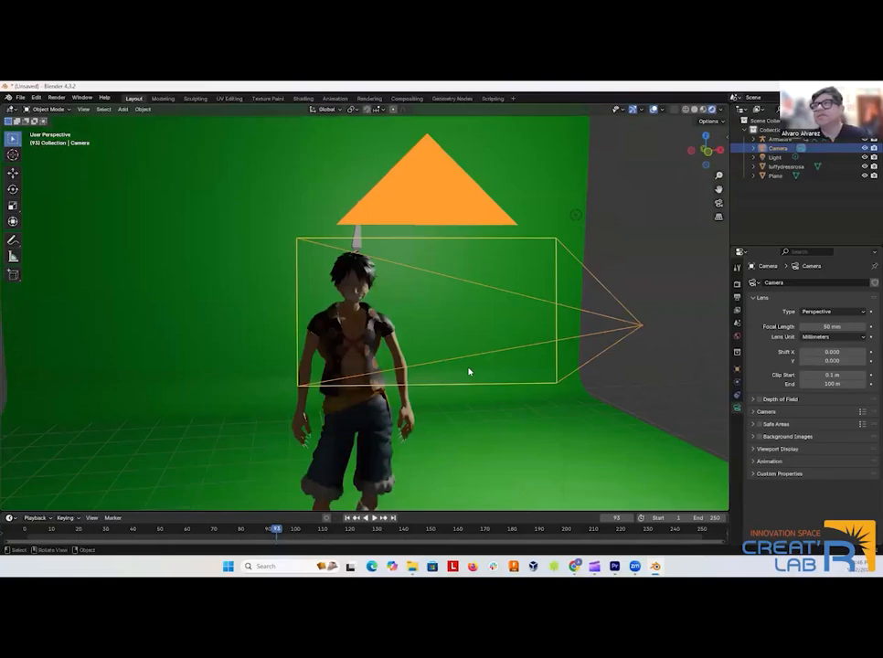
key(KP_0)
key(g)
key(z)
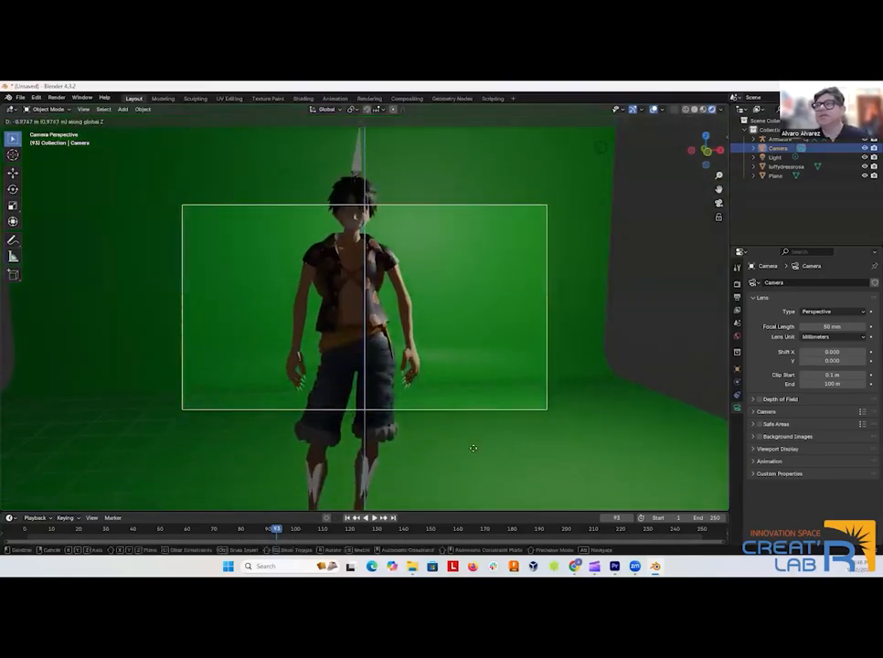
click(473, 447)
Rotate the camera 1.08° about the global Z axis to center the character in the frame.
key(r)
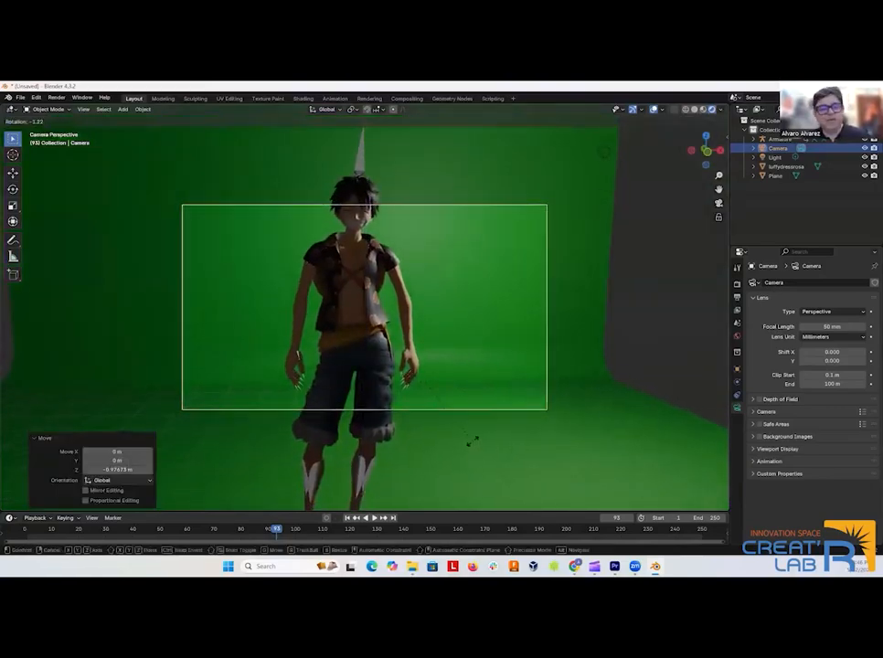
key(z)
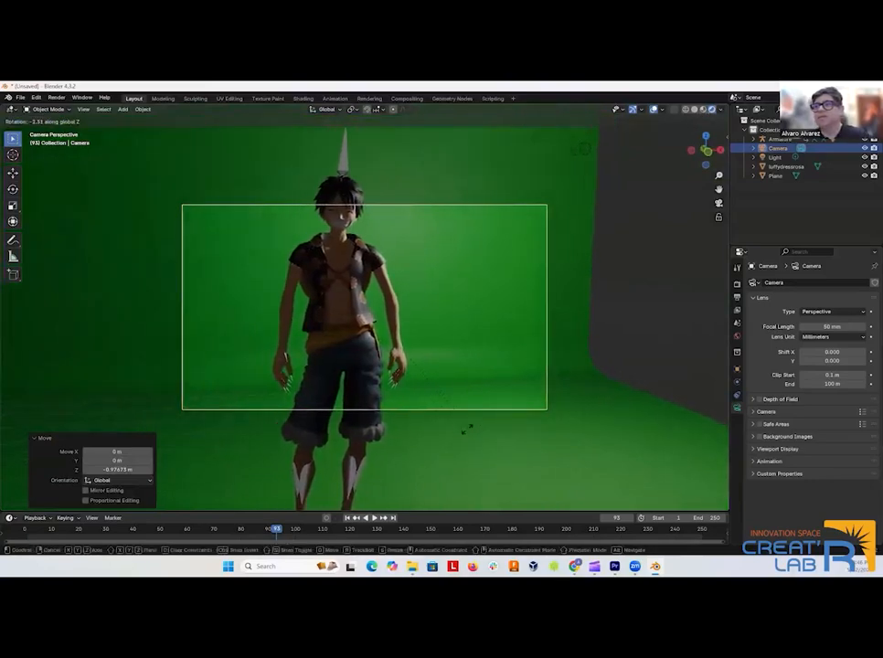
click(462, 432)
key(r)
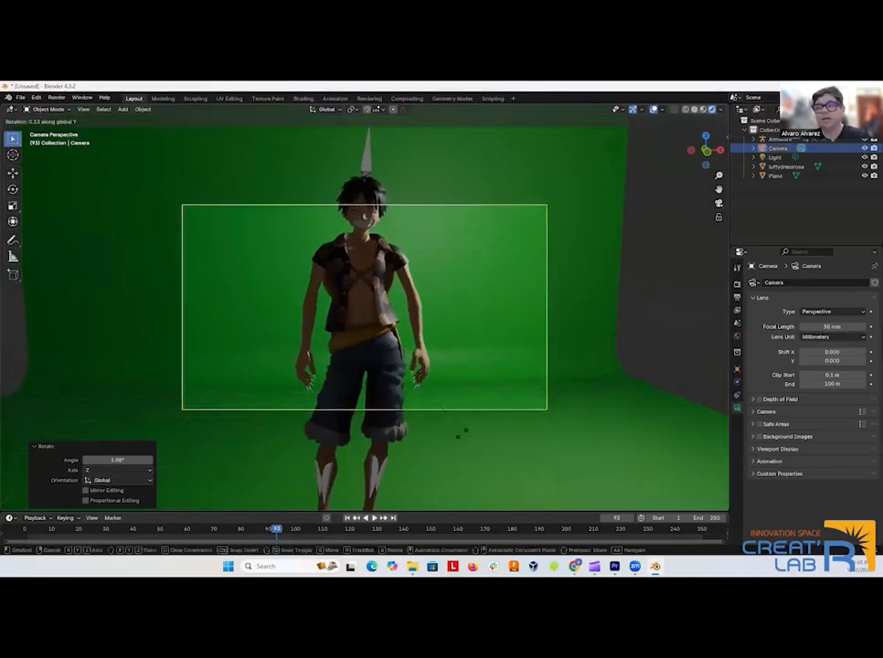
key(Escape)
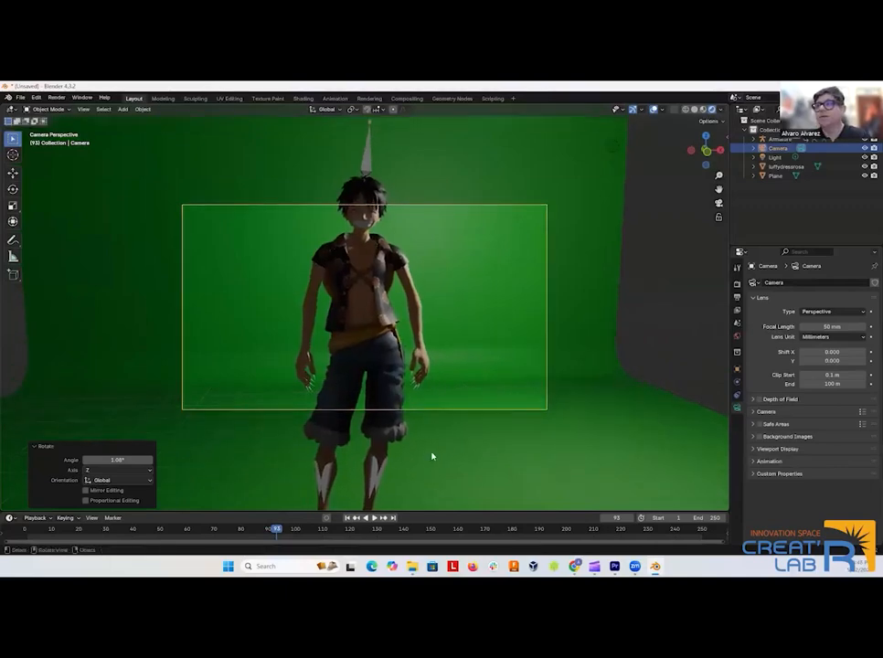
Tilt the camera up by rotating it -7.89° in the right orthographic view, and check the framing through the camera.
scroll(432, 456, down, 4)
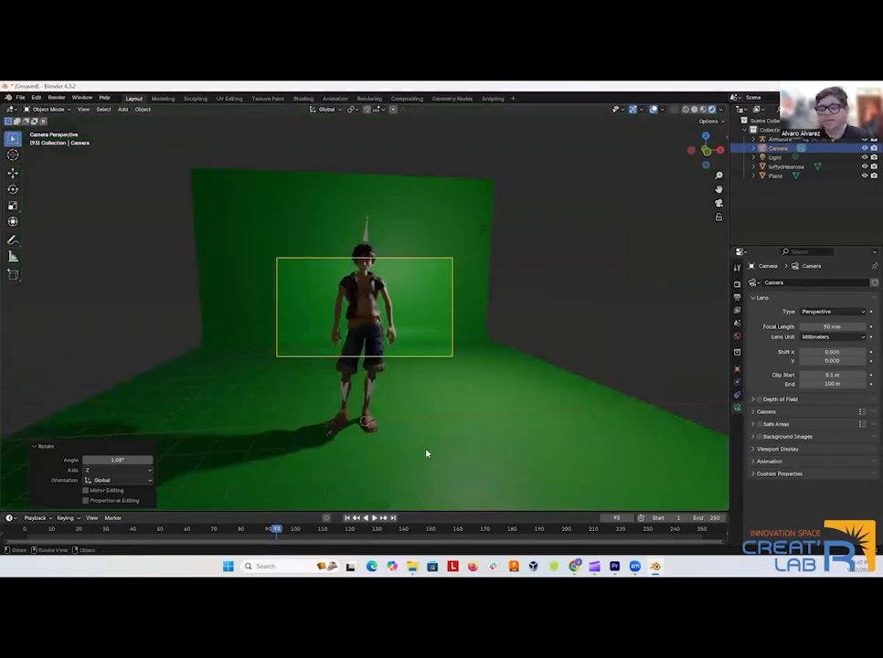
key(KP_1)
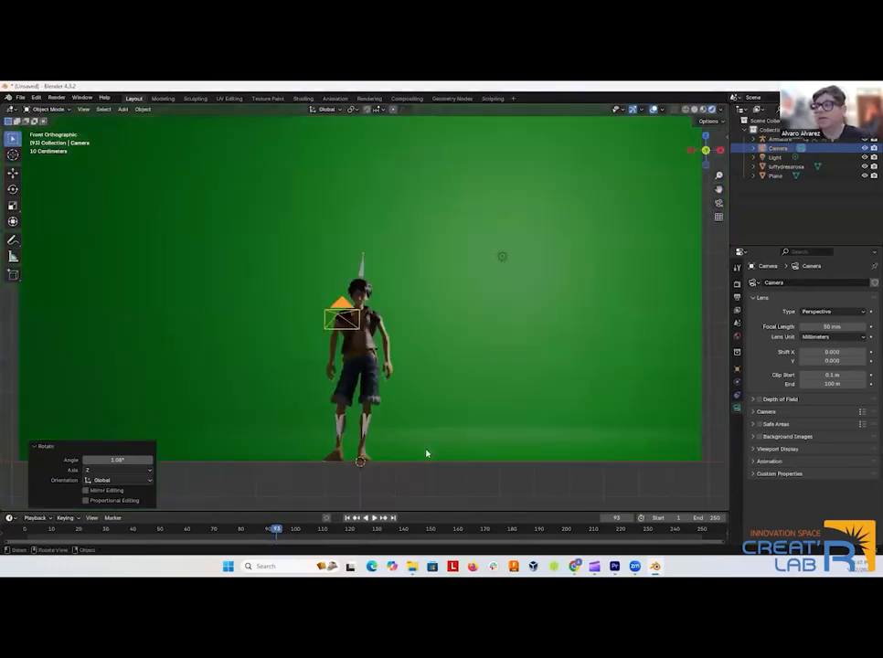
key(KP_3)
key(r)
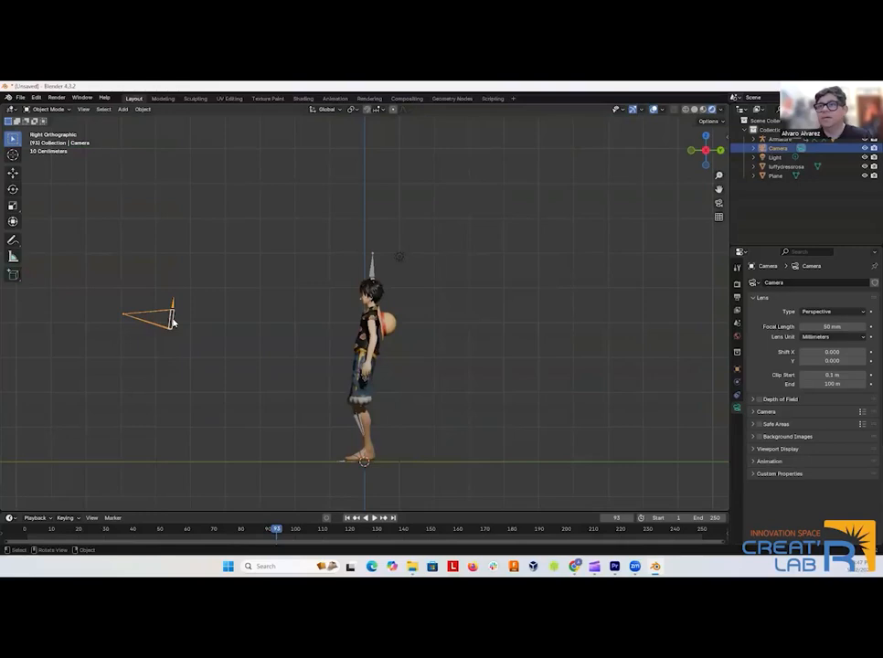
click(173, 316)
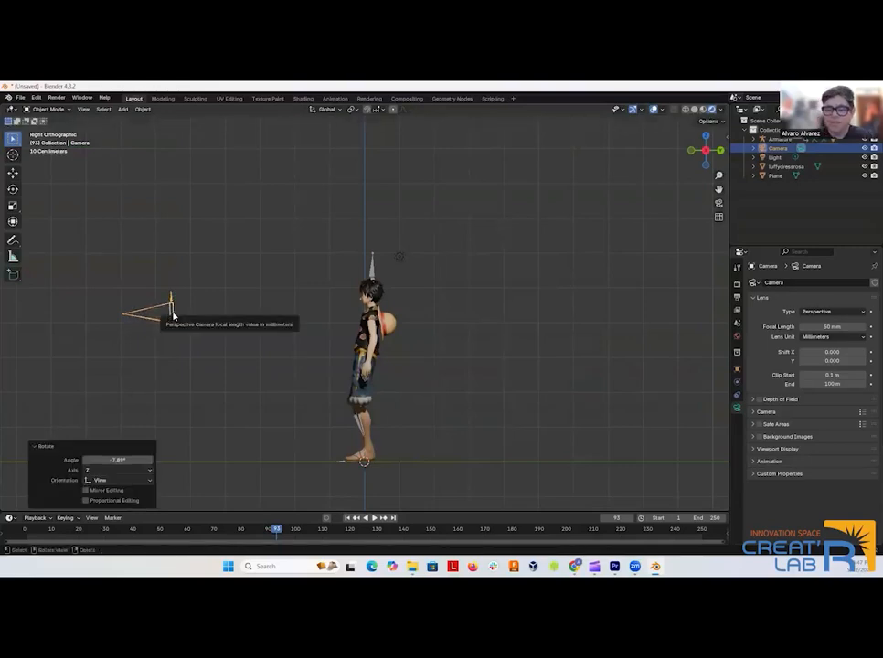
key(KP_0)
scroll(311, 335, up, 5)
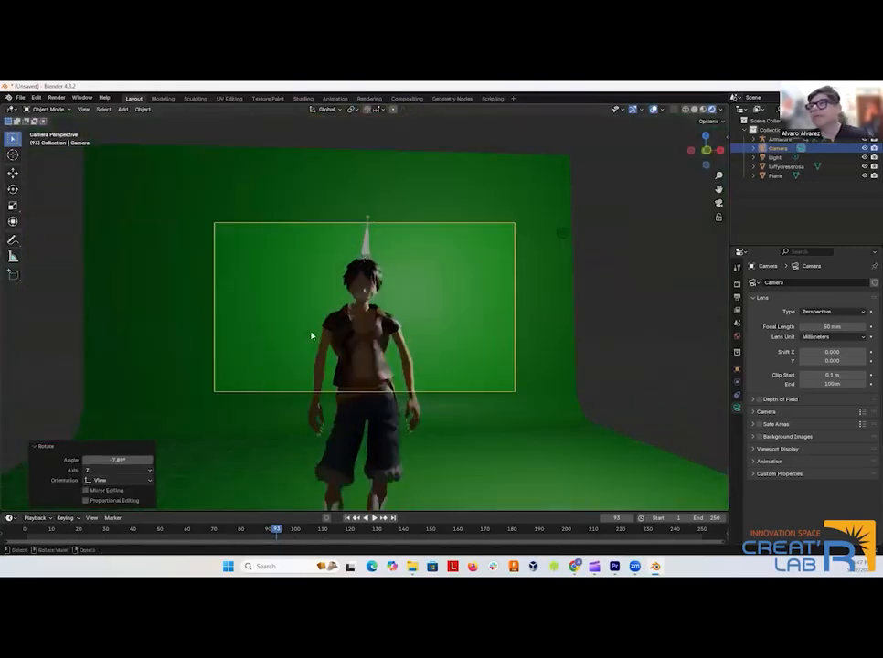
Preview the character's animation through the camera and return to frame 0 in an enlarged timeline.
click(374, 519)
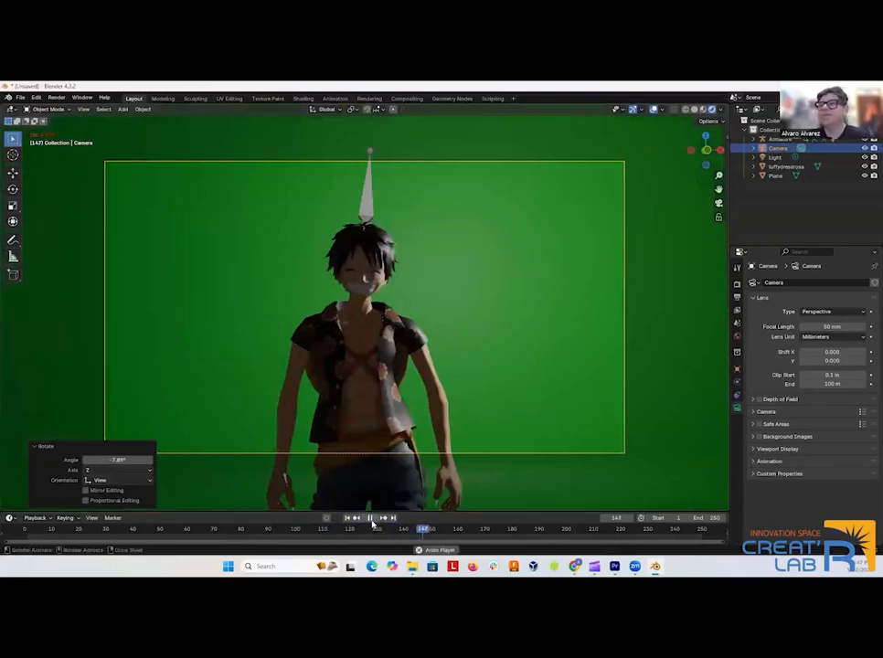
click(372, 519)
drag(440, 531, 221, 448)
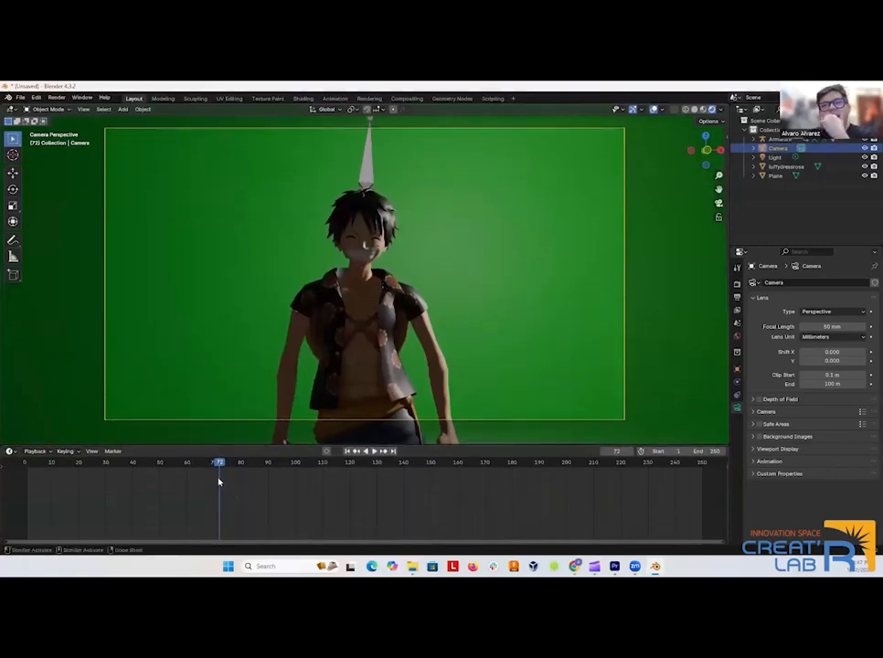
click(318, 366)
click(324, 366)
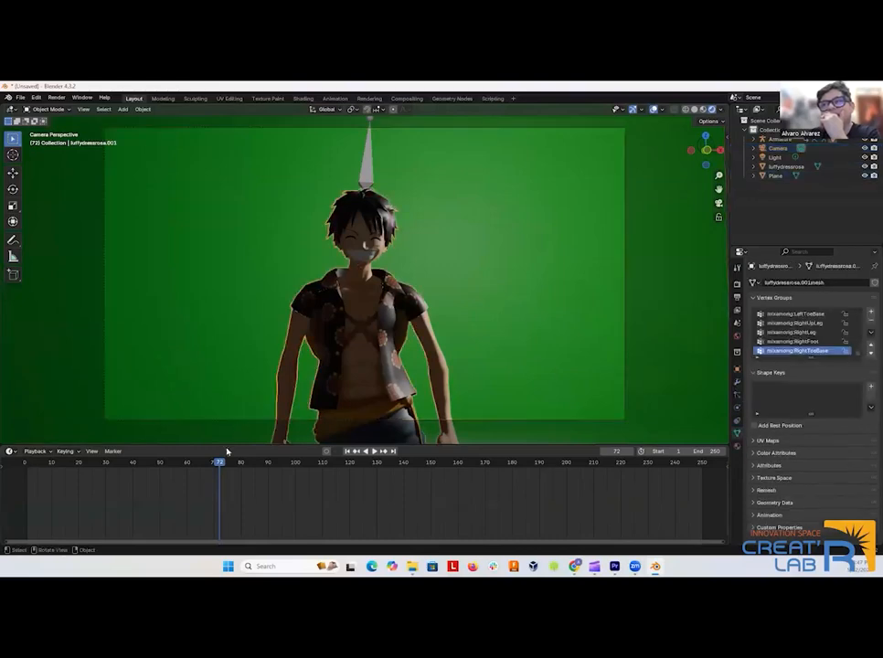
click(27, 464)
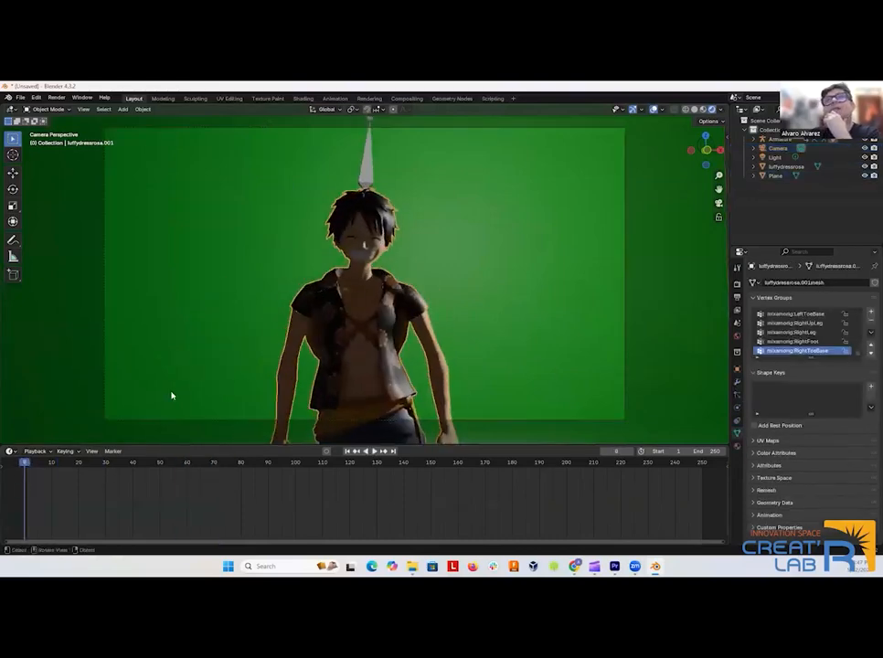
Replay the animation in a perspective view outside the camera and scrub to frame 46 to locate the end of the motion.
scroll(181, 378, down, 5)
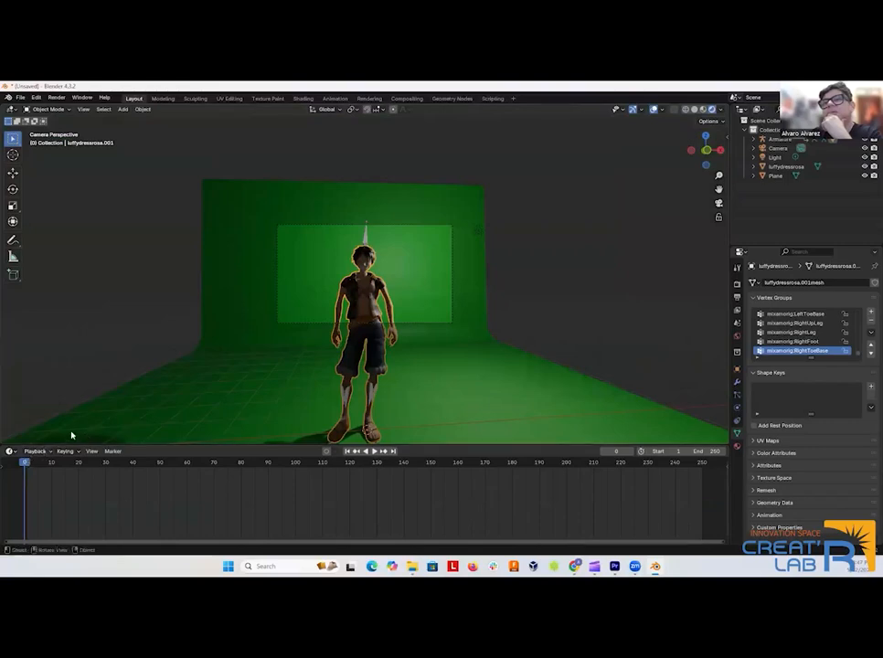
mouse_move(506, 288)
mouse_down()
mouse_move(522, 295)
mouse_move(508, 299)
mouse_up()
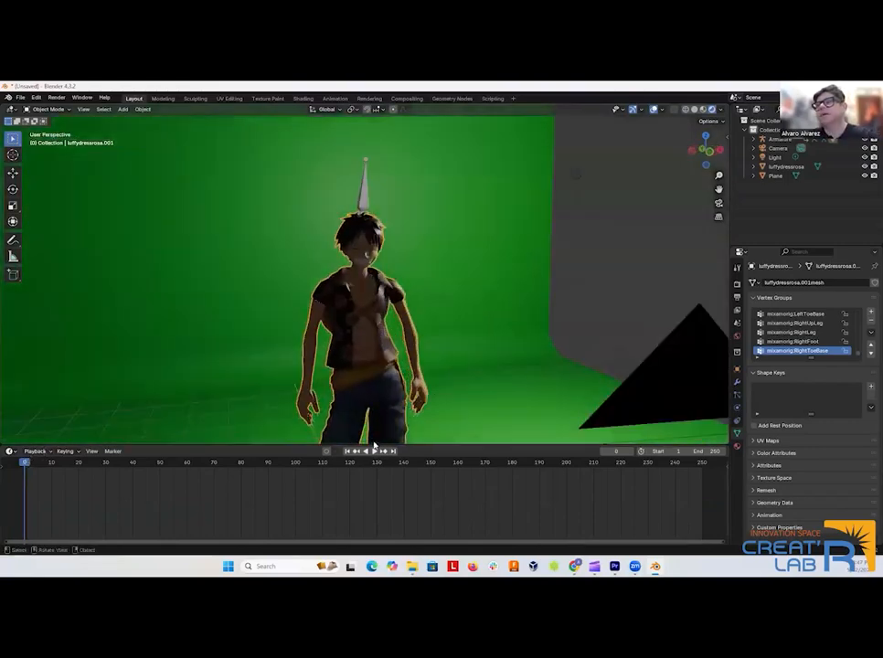
click(373, 450)
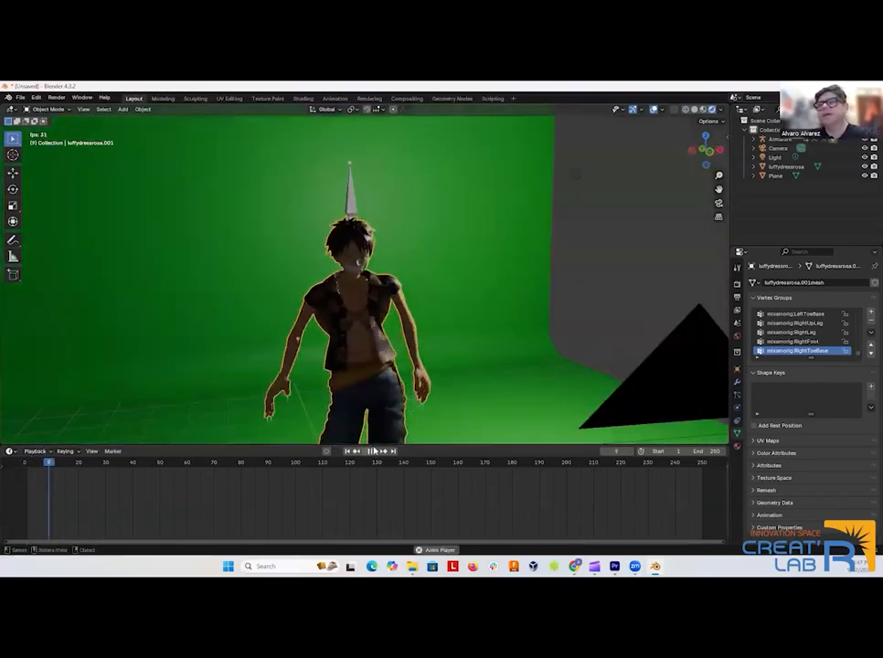
click(370, 451)
drag(304, 392, 343, 382)
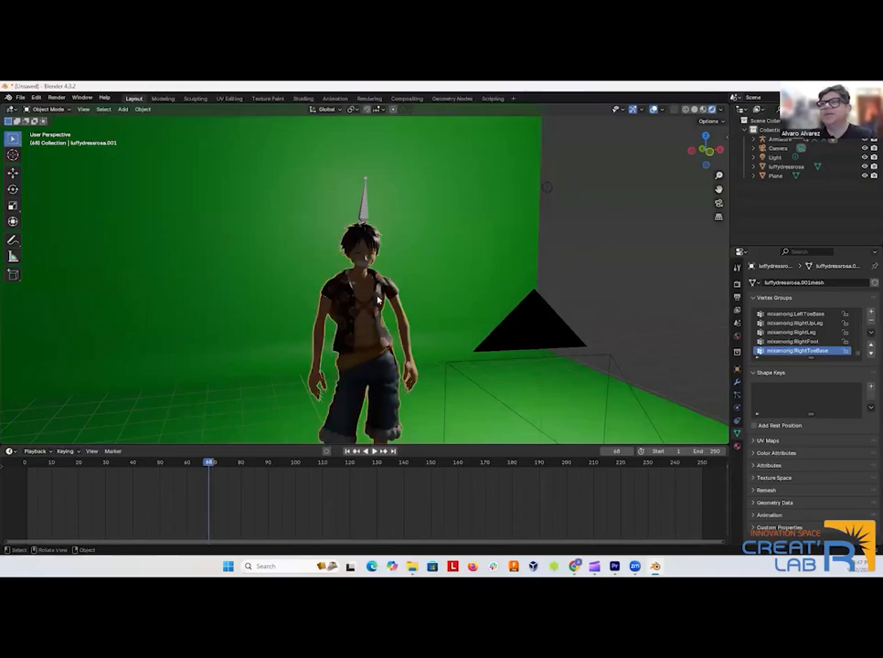
drag(208, 462, 148, 473)
key(space)
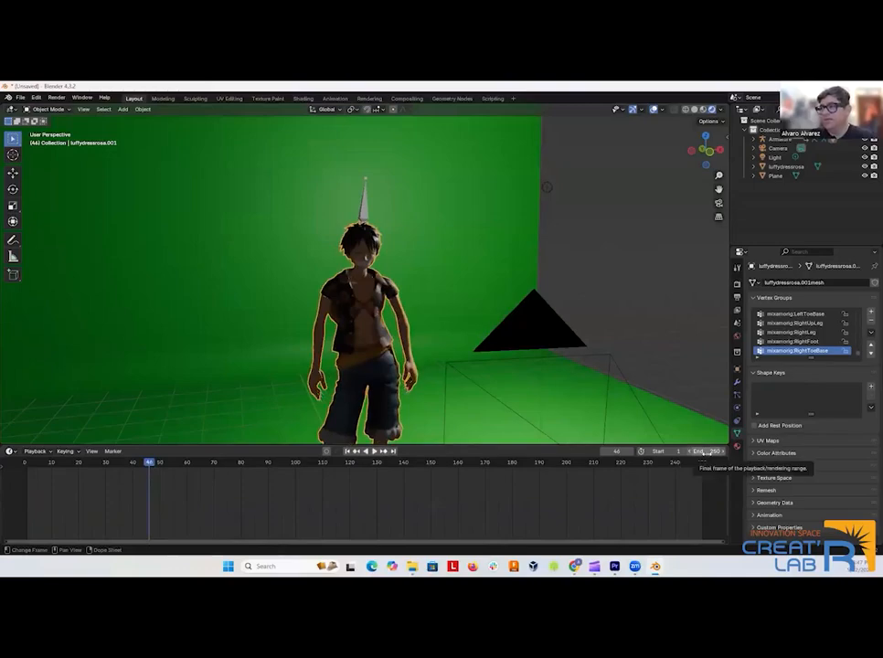
View the whole set from the side and select every object in the scene to show the animation's keyframes in the timeline.
click(653, 314)
scroll(653, 313, down, 2)
scroll(633, 312, down, 3)
drag(660, 296, 487, 226)
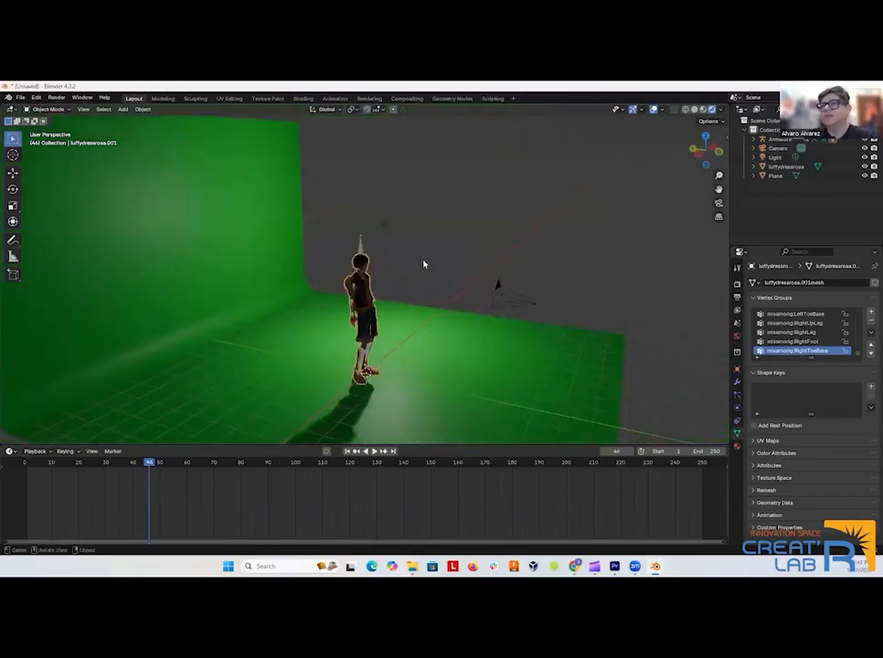
key(a)
click(443, 247)
click(360, 290)
click(360, 290)
key(a)
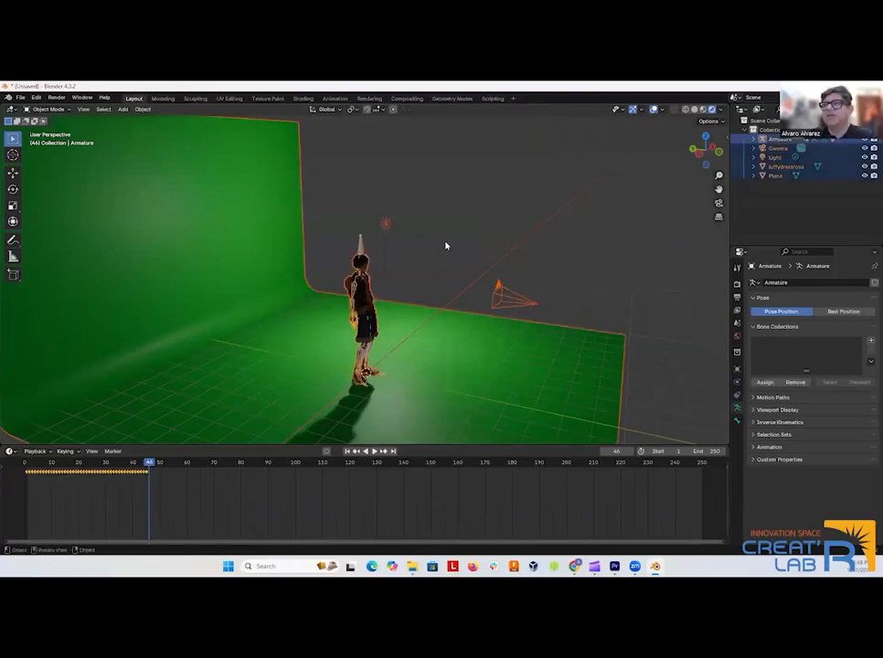
shift+click(371, 284)
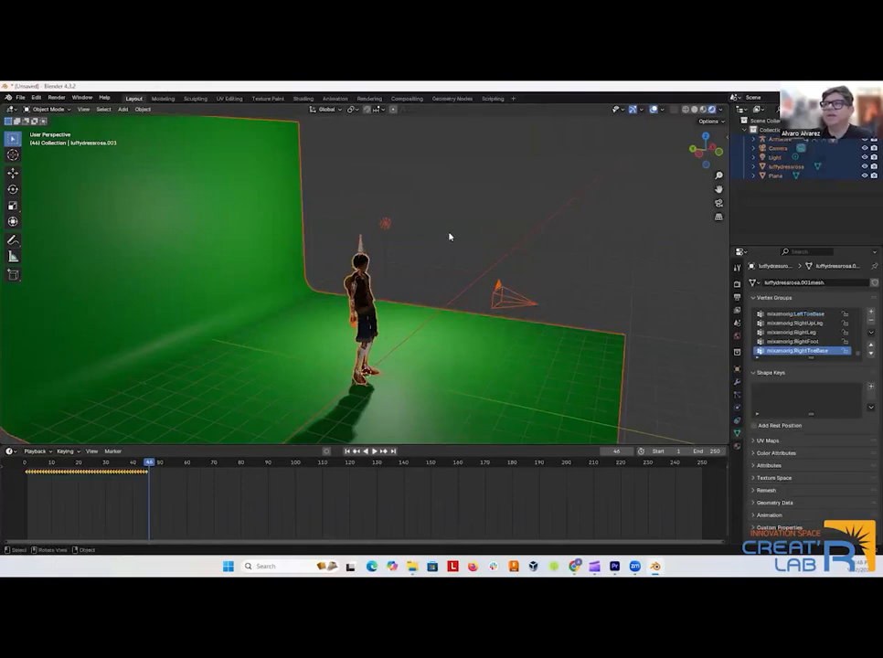
click(498, 221)
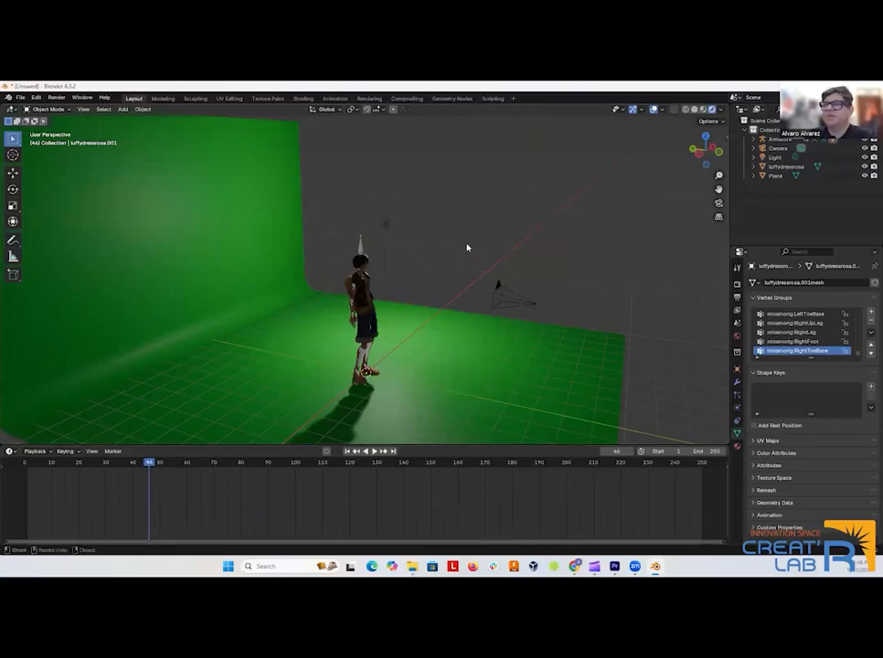
key(a)
Select all keyframes in the timeline and duplicate them, placing the copies 53 frames after the originals.
drag(162, 484, 20, 470)
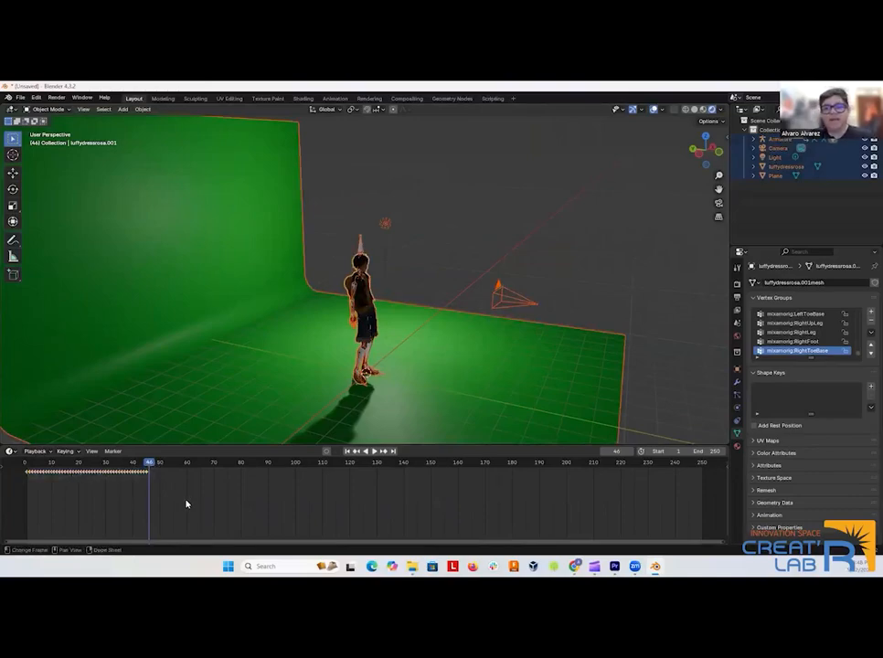
drag(176, 504, 10, 465)
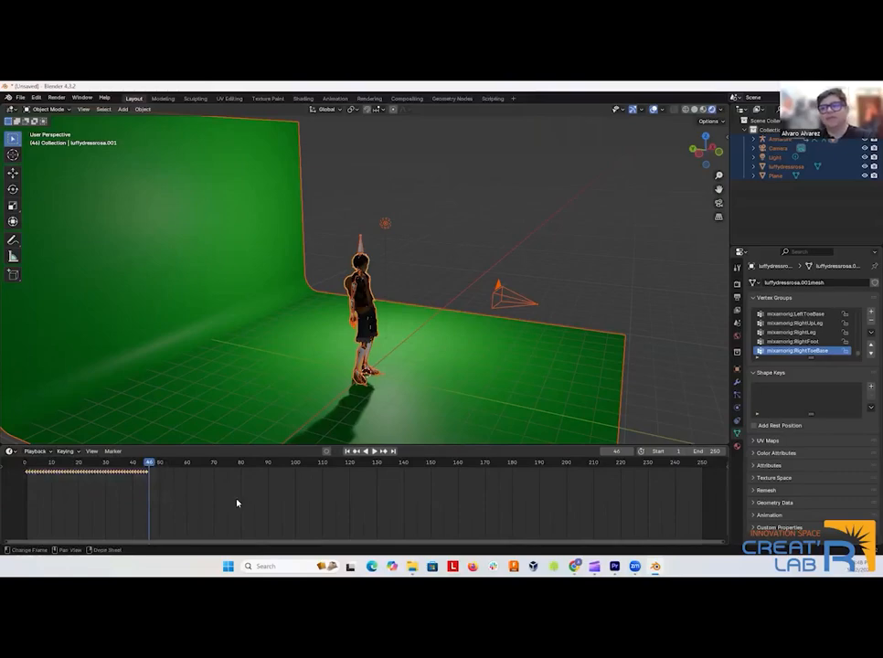
mouse_move(163, 445)
mouse_down()
mouse_move(168, 418)
mouse_move(167, 465)
mouse_up()
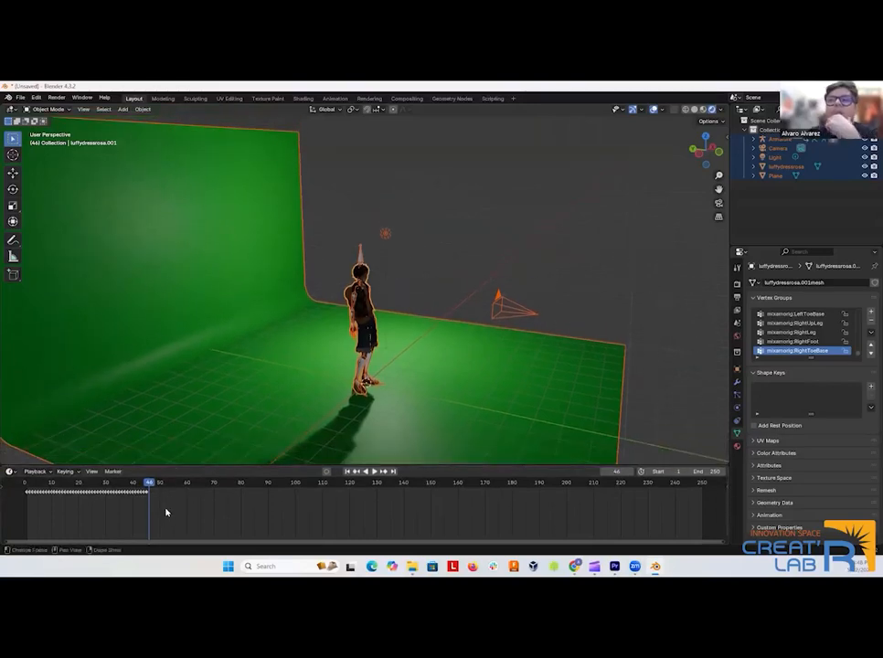
key(a)
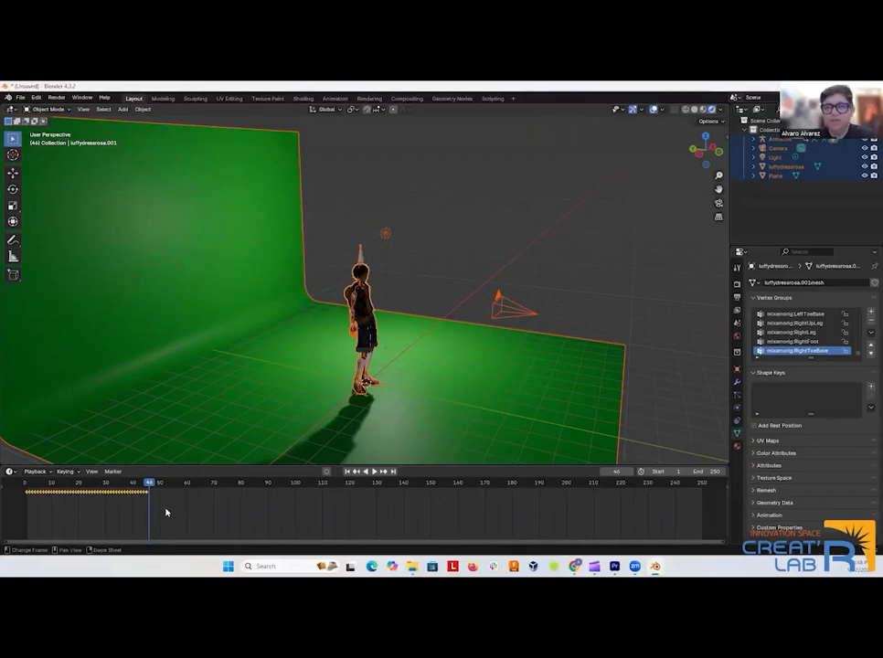
right_click(144, 494)
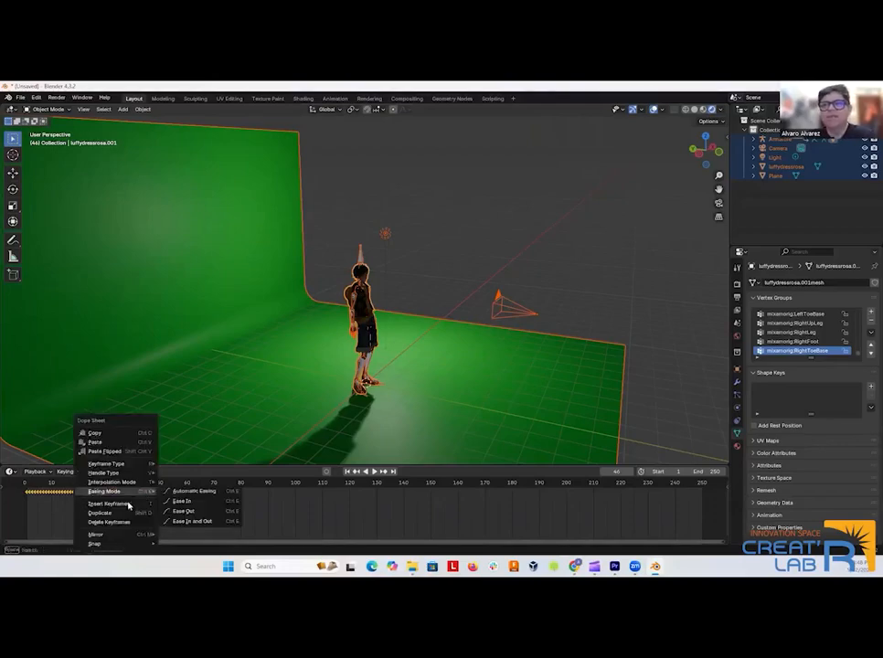
click(119, 514)
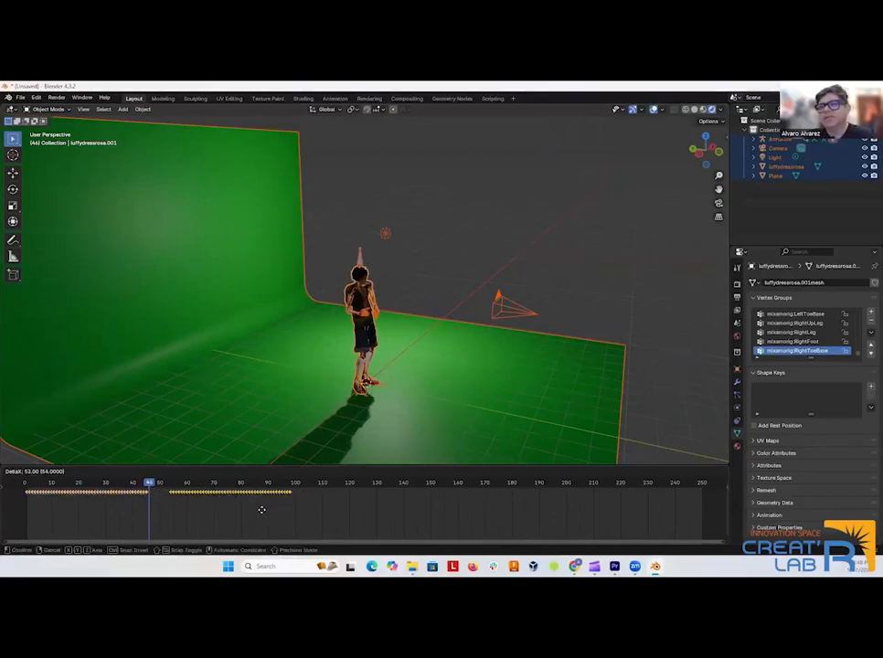
click(261, 510)
Check the extended animation, set the scene's end frame to 100 and return to frame 0.
key(space)
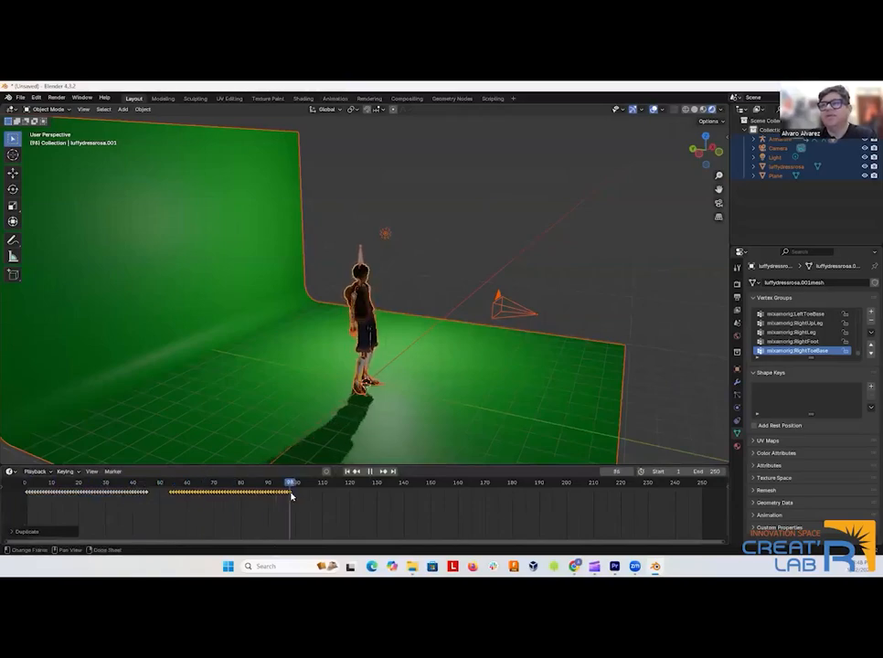
drag(324, 503, 716, 512)
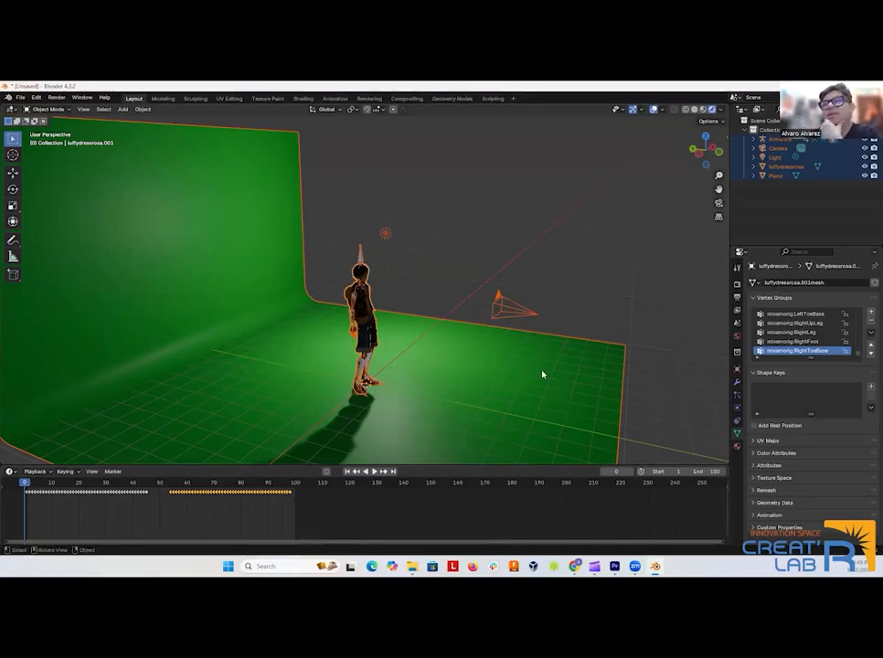
Select only the armature and examine the character, its bones and the light and camera placement from several angles.
drag(287, 408, 548, 254)
click(547, 254)
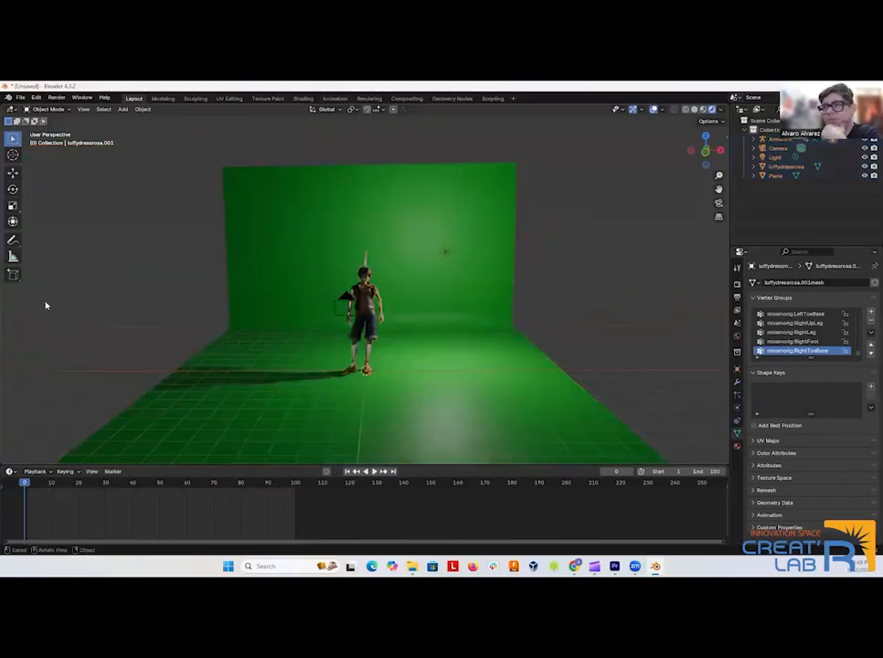
drag(104, 244, 317, 276)
click(355, 293)
click(359, 267)
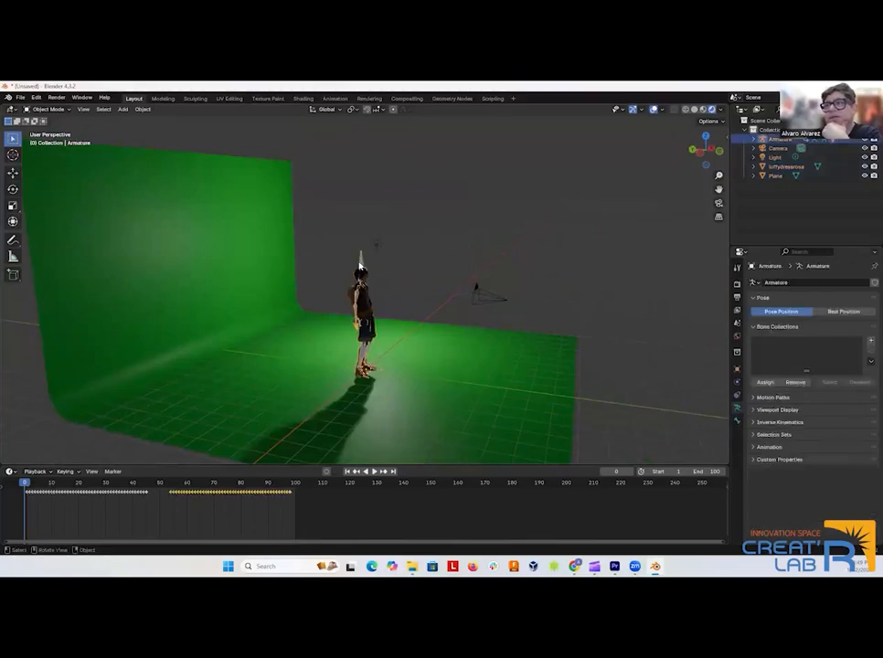
scroll(449, 255, down, 3)
scroll(447, 253, up, 8)
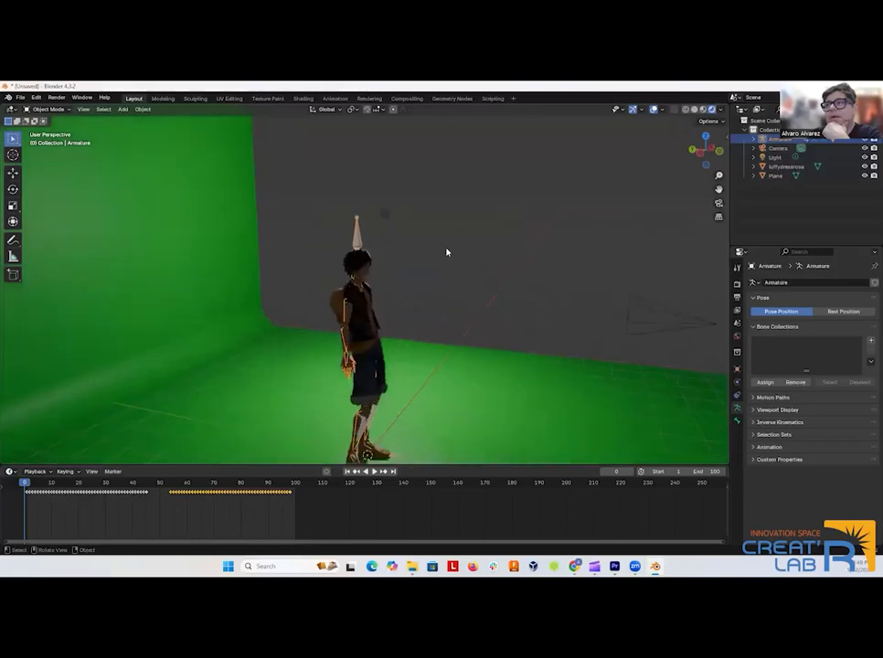
scroll(449, 252, down, 3)
drag(467, 257, 452, 251)
click(359, 240)
click(359, 239)
drag(451, 240, 396, 299)
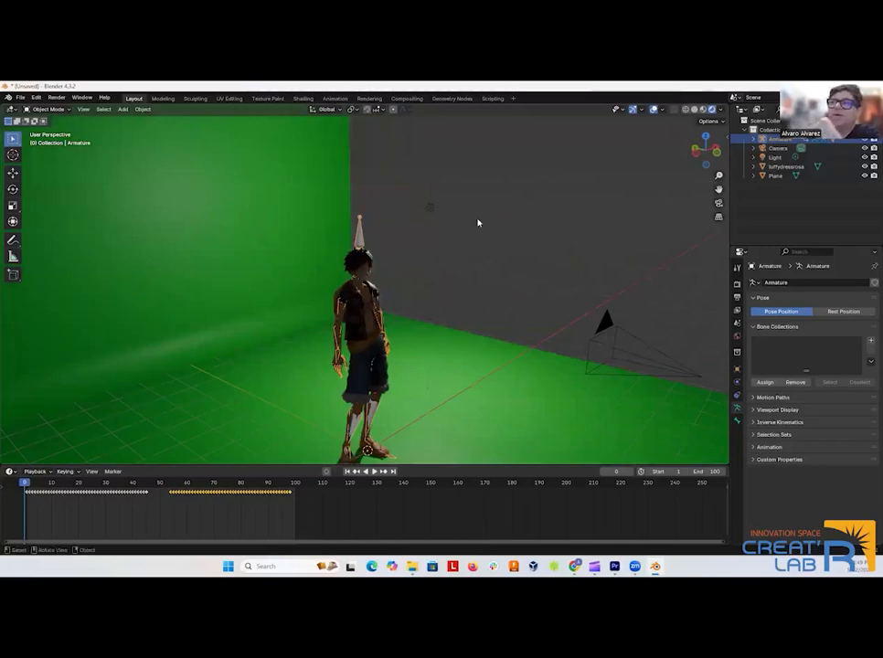
mouse_move(467, 255)
mouse_down()
mouse_move(498, 244)
mouse_move(470, 248)
mouse_move(459, 262)
mouse_move(489, 257)
mouse_move(457, 197)
mouse_move(479, 282)
mouse_move(467, 274)
mouse_move(465, 260)
mouse_move(483, 263)
mouse_up()
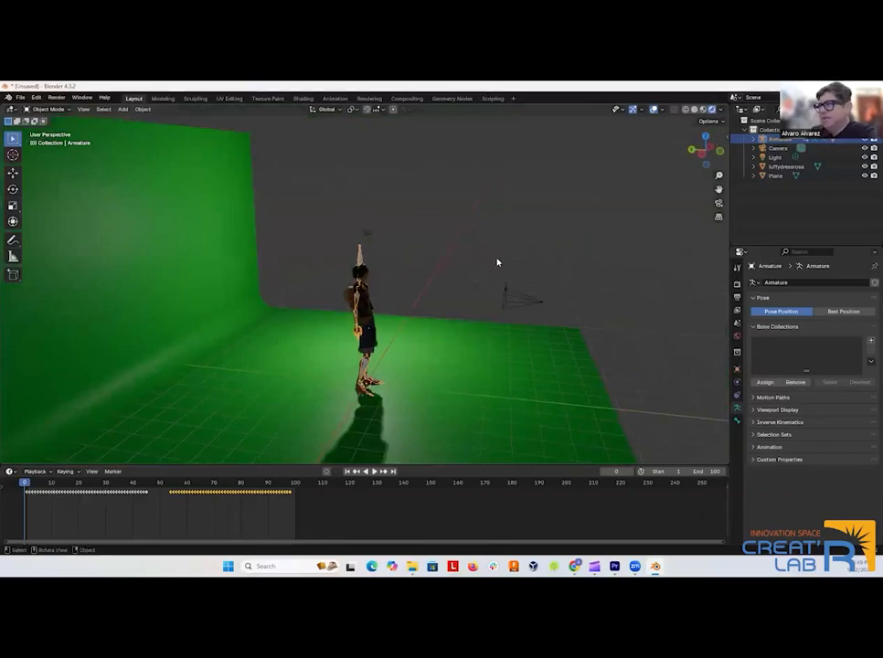
Set the render output location to the Downloads folder in the output properties.
click(737, 299)
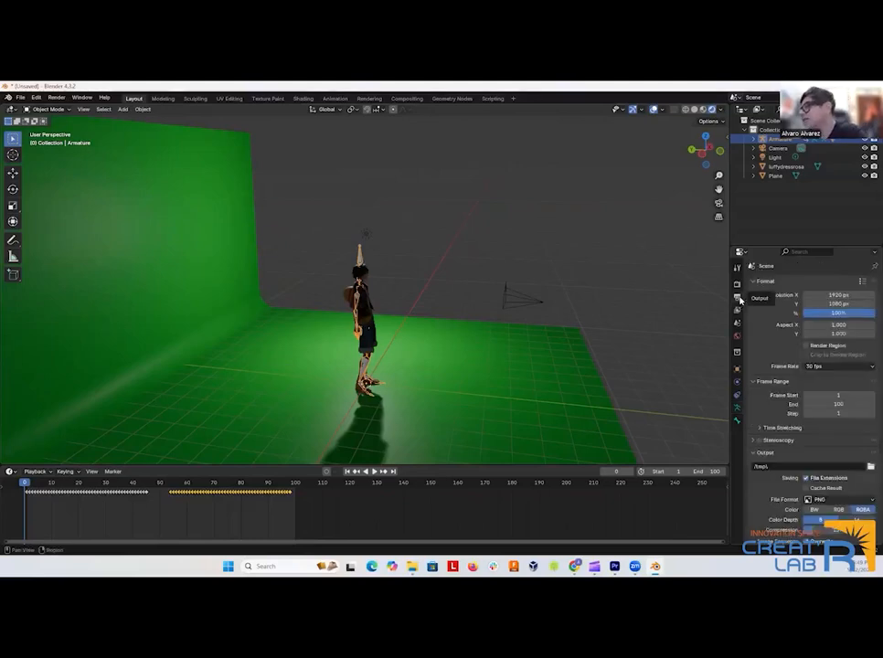
scroll(784, 420, down, 2)
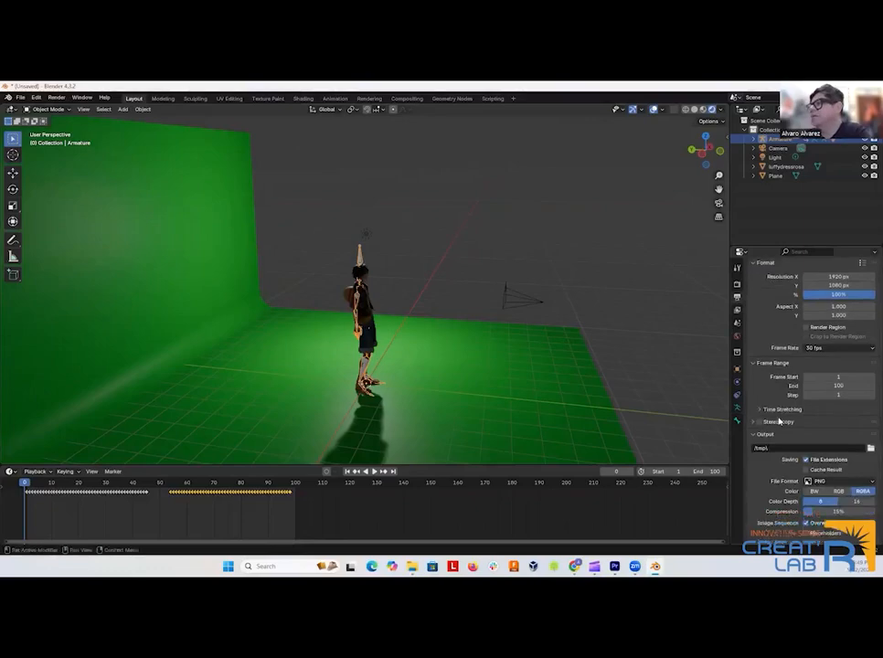
click(870, 430)
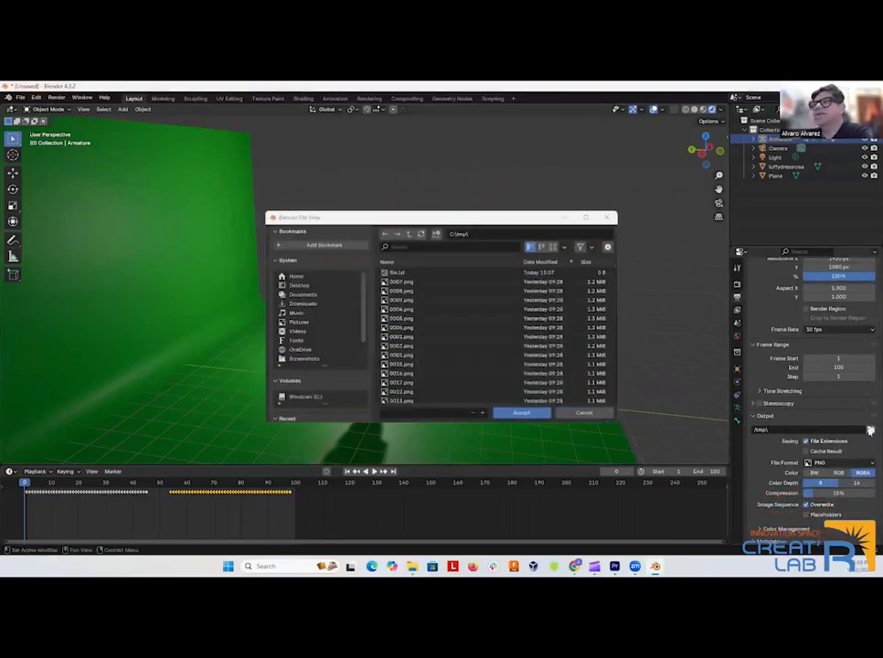
click(306, 304)
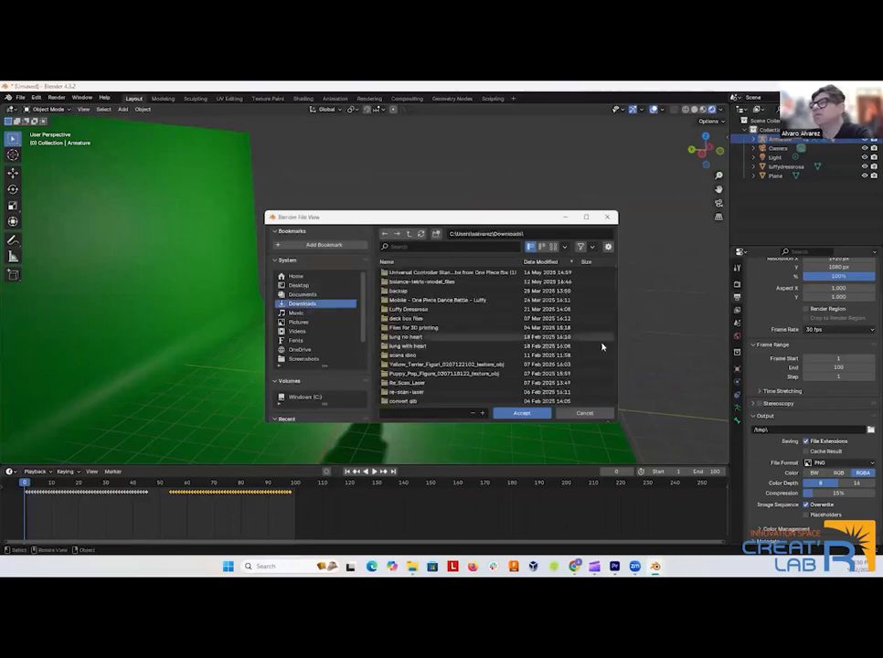
click(520, 413)
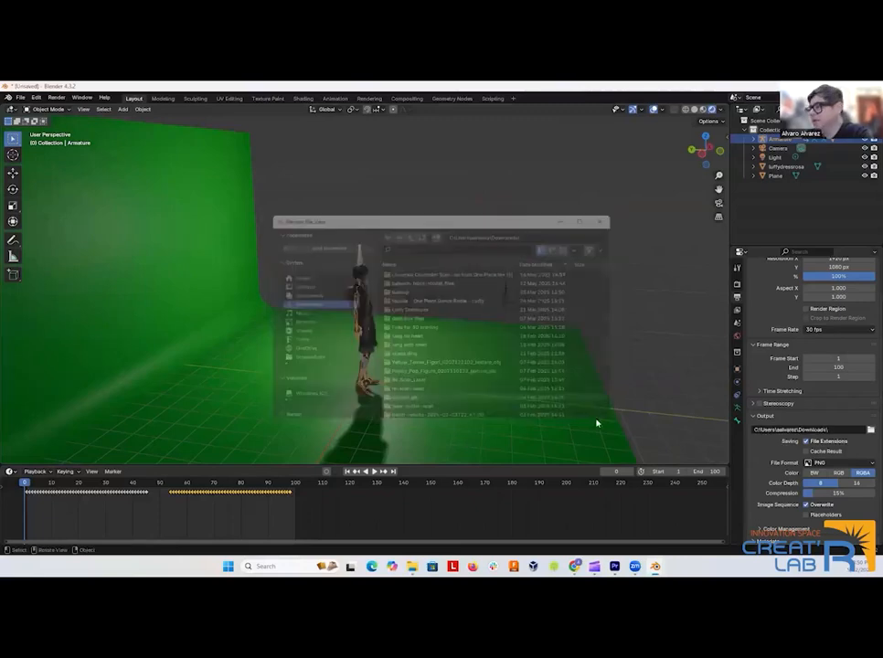
Set the render output file format to FFmpeg Video and review the remaining output settings.
click(845, 463)
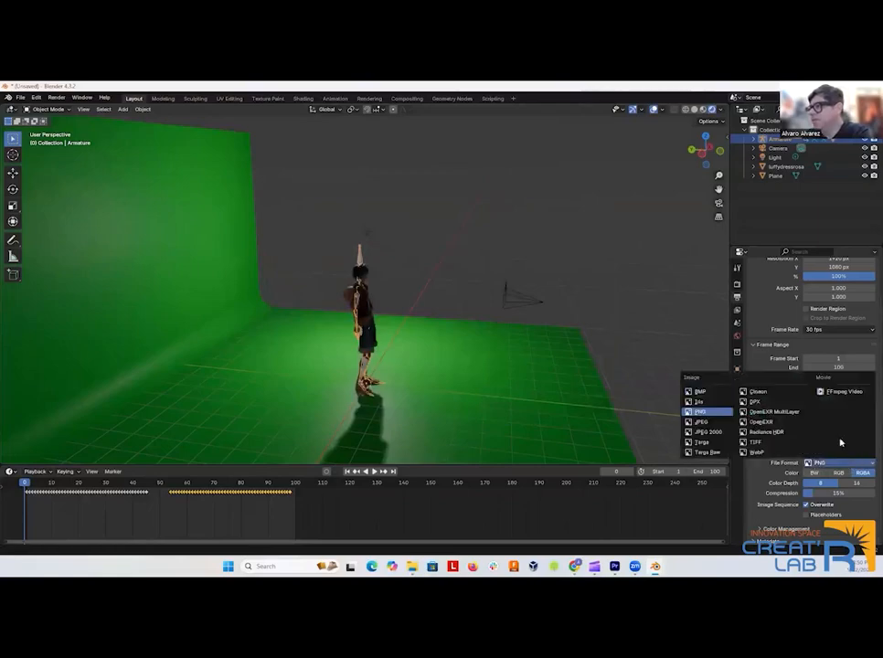
click(836, 393)
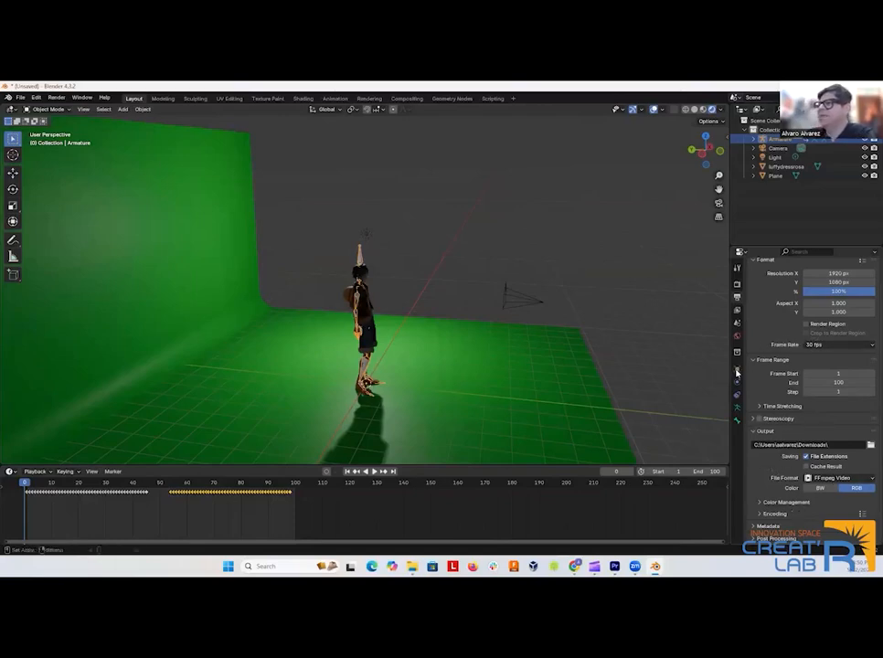
scroll(808, 311, up, 1)
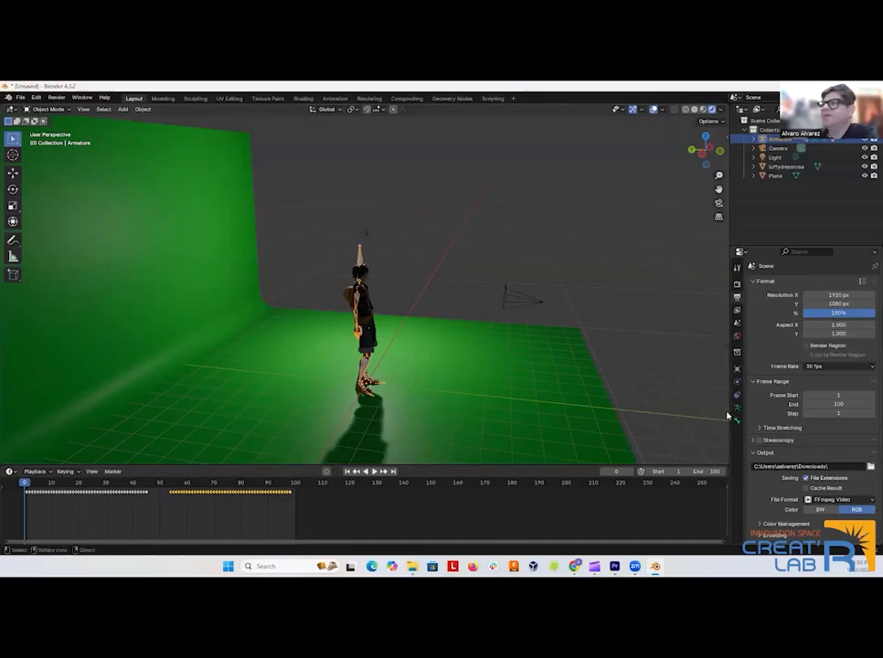
scroll(796, 420, down, 1)
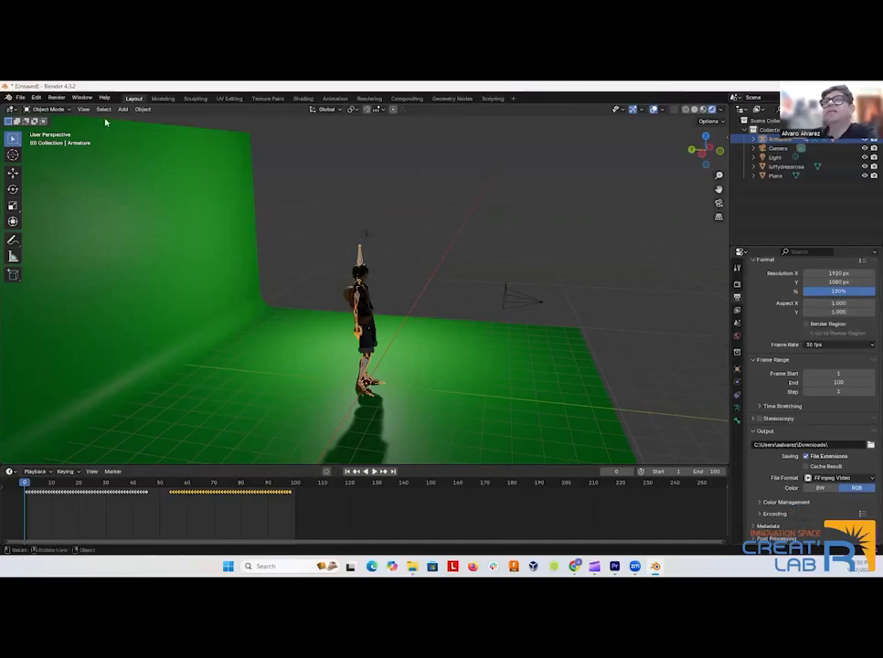
Render the full waving-character animation to video with the configured output settings.
click(56, 96)
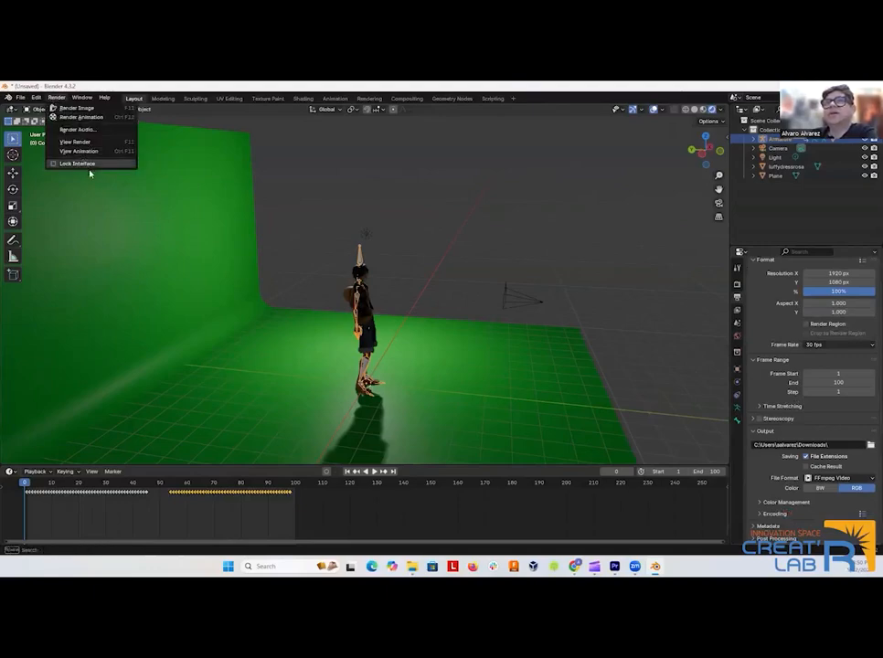
click(79, 118)
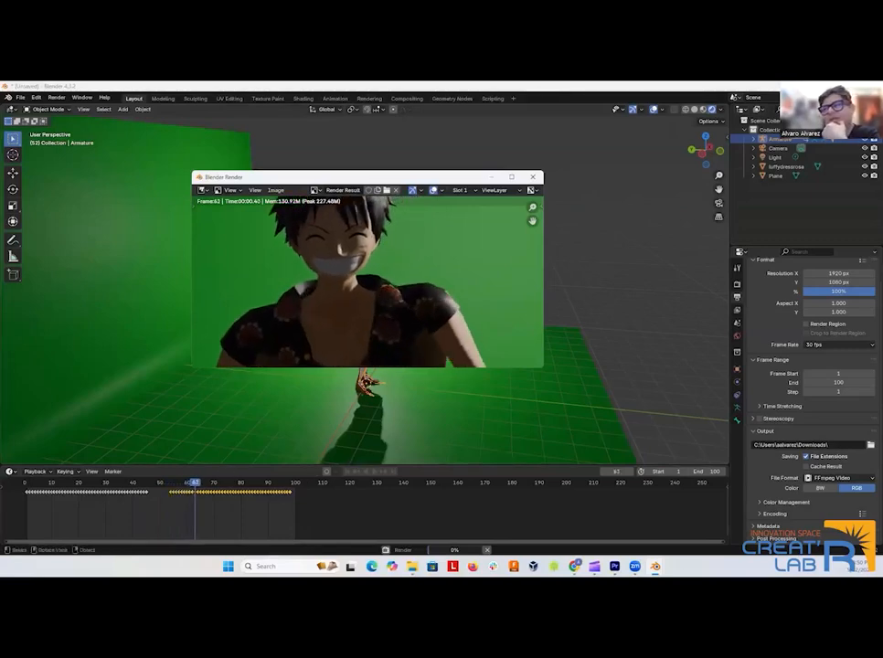
Switch to Clipchamp, export the green-screen character clip at 1080p and return to the editor.
mouse_move(594, 565)
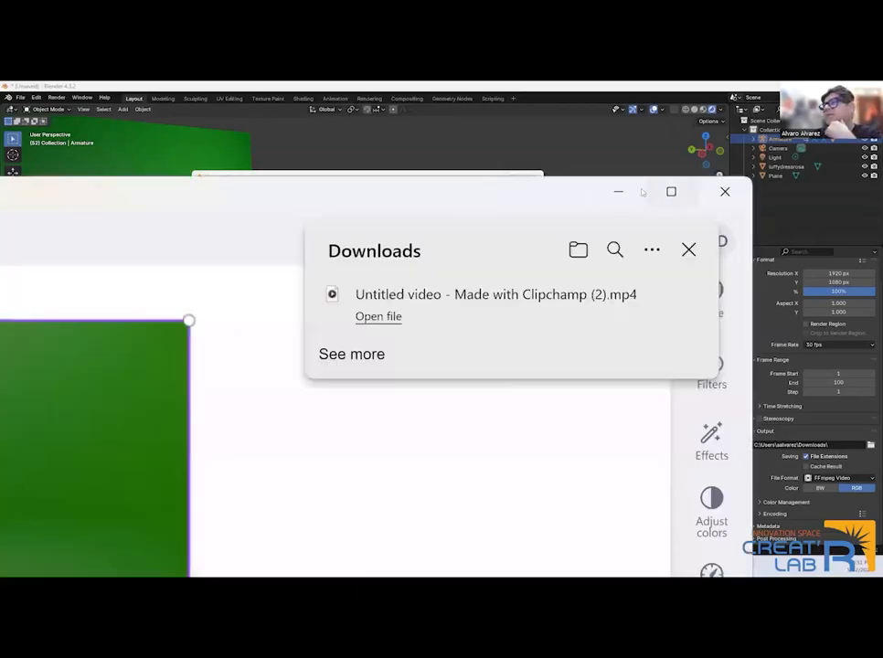
click(640, 192)
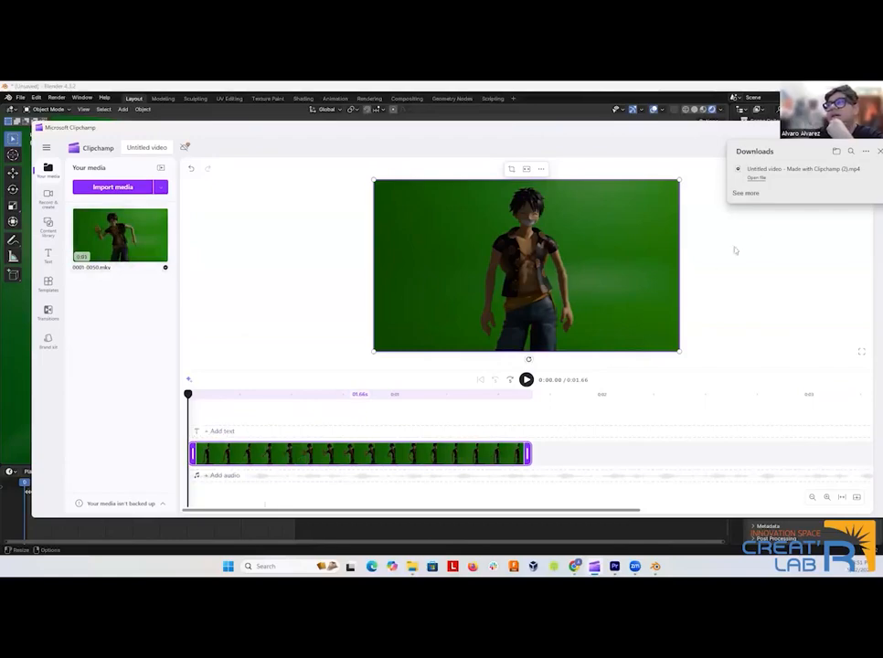
click(873, 154)
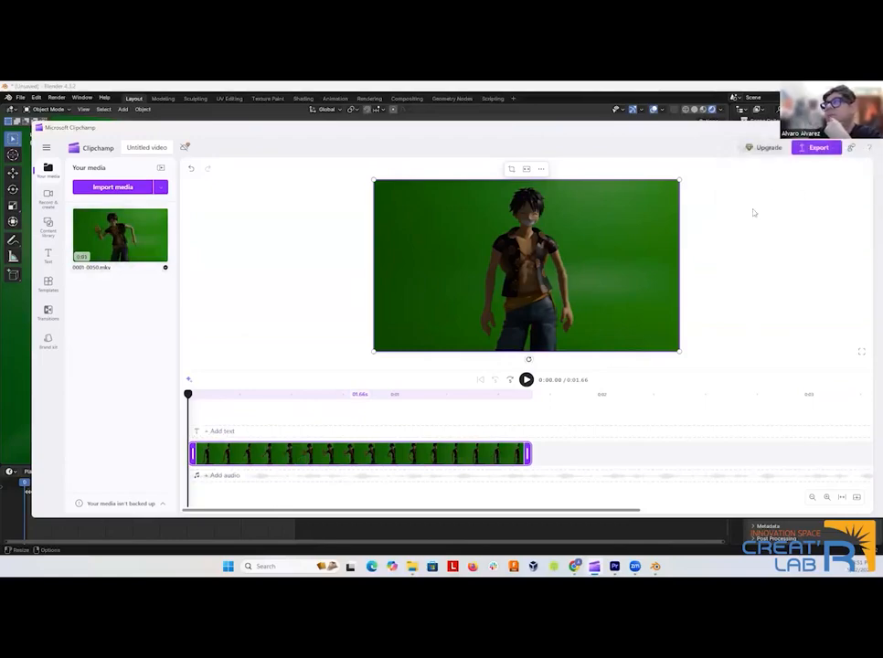
click(832, 149)
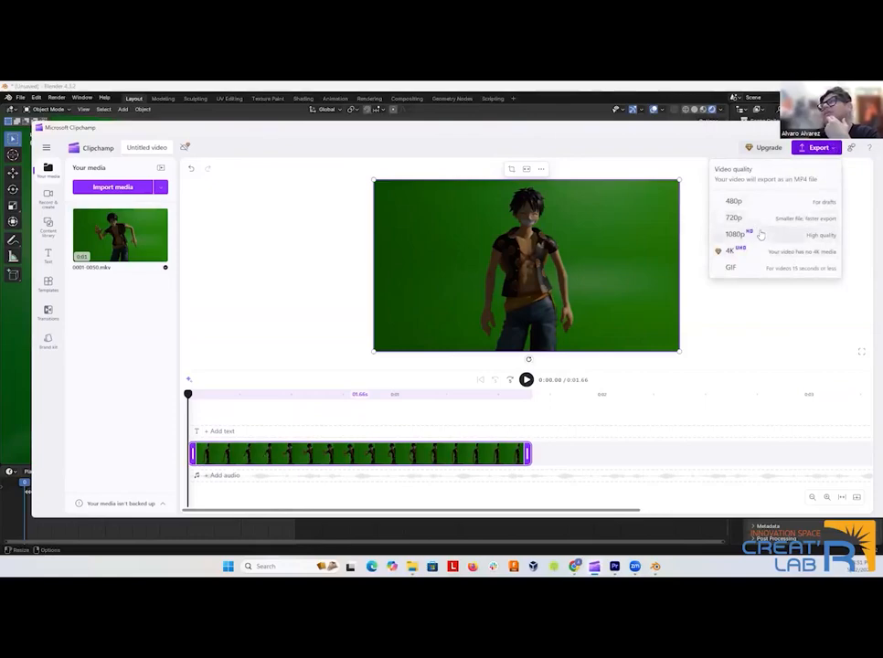
click(761, 235)
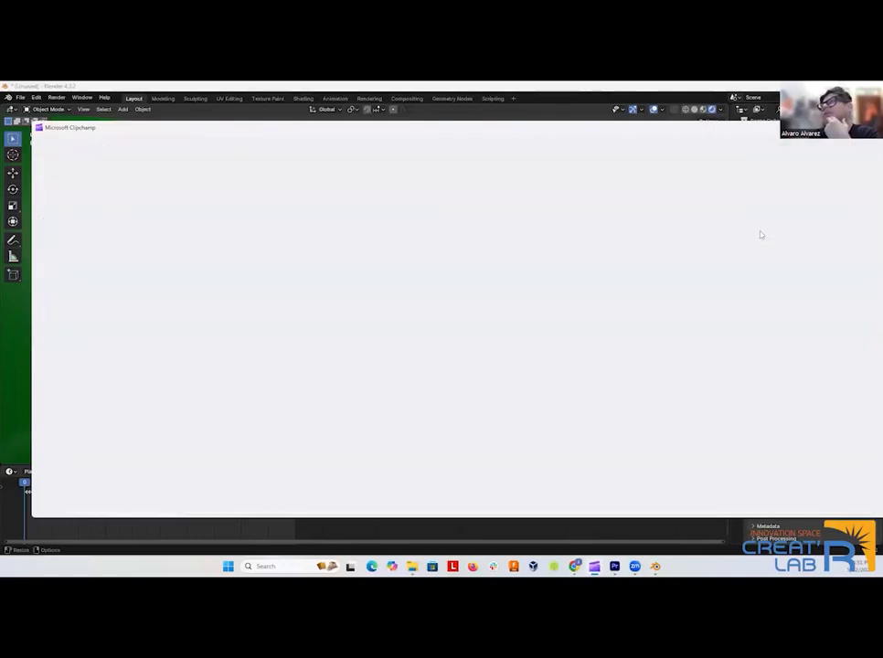
scroll(151, 335, down, 1)
scroll(150, 334, down, 1)
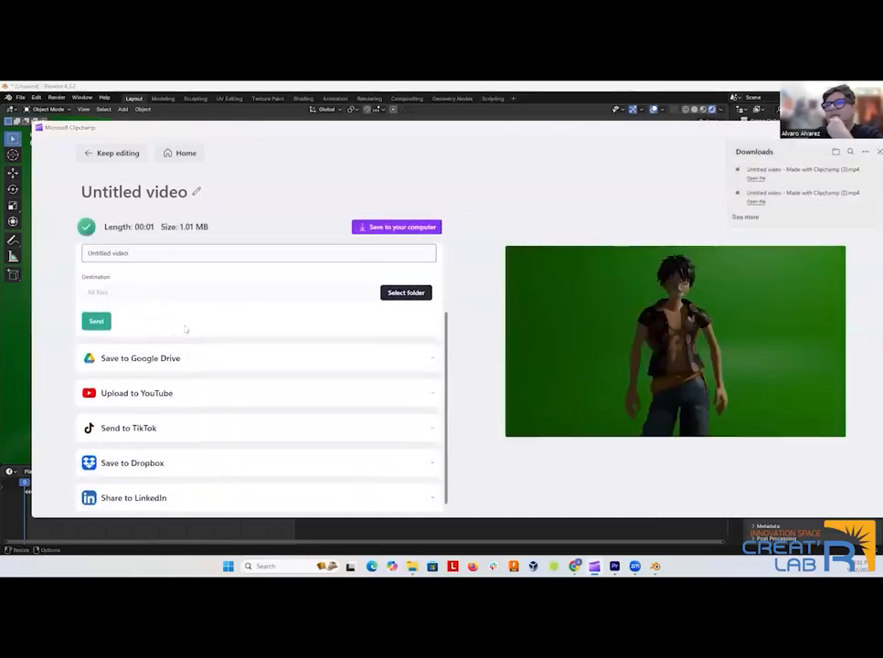
scroll(170, 353, down, 1)
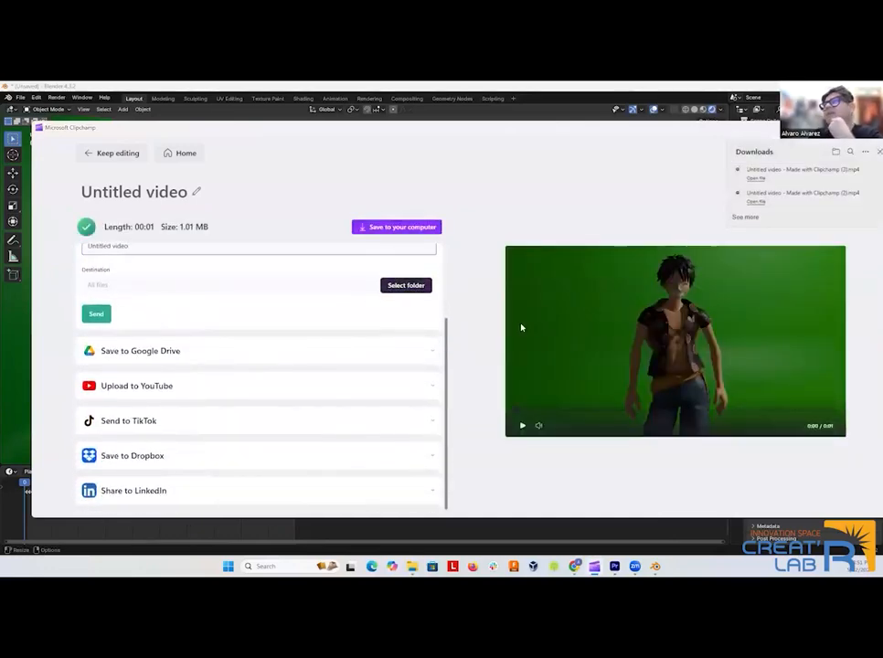
click(115, 153)
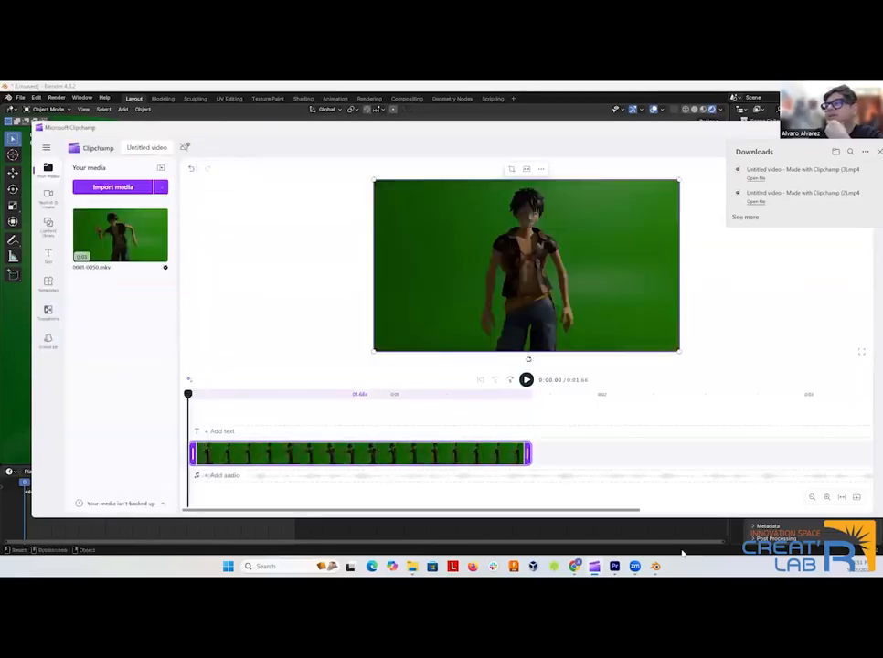
Switch to Premiere Pro and examine the video, audio and end-title clips along the Sequence 01 timeline.
click(614, 566)
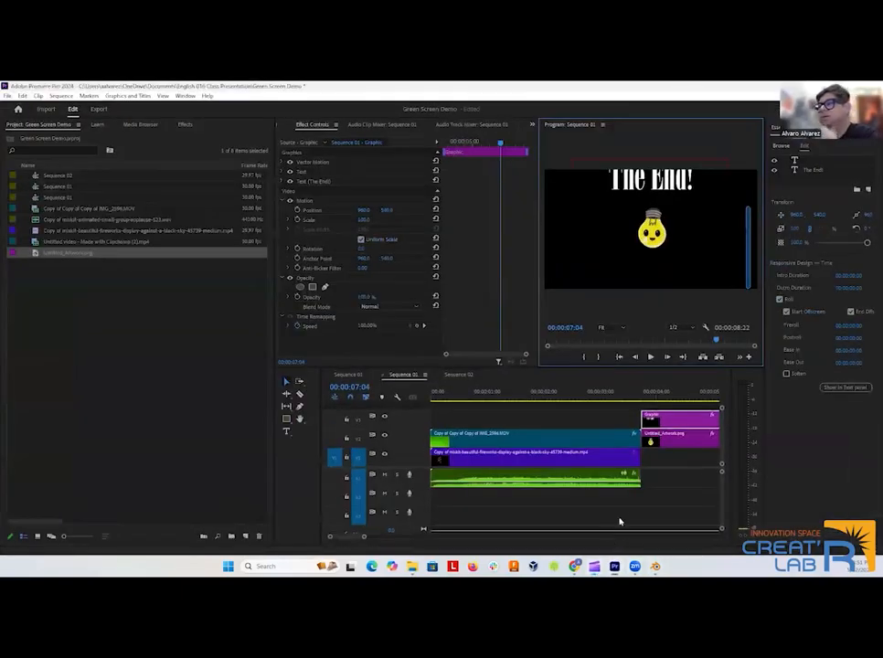
scroll(595, 497, down, 2)
scroll(596, 497, down, 2)
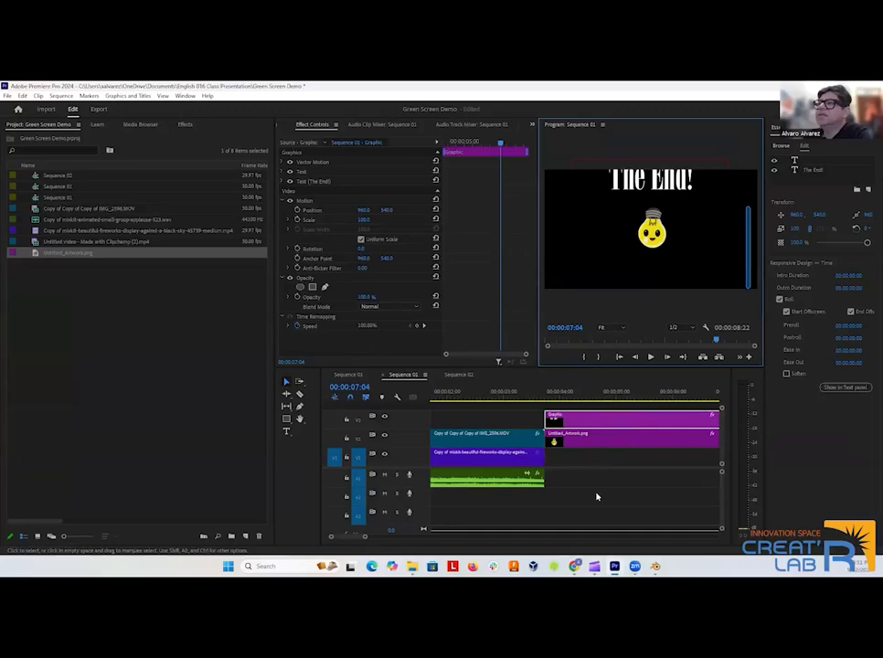
scroll(594, 496, down, 1)
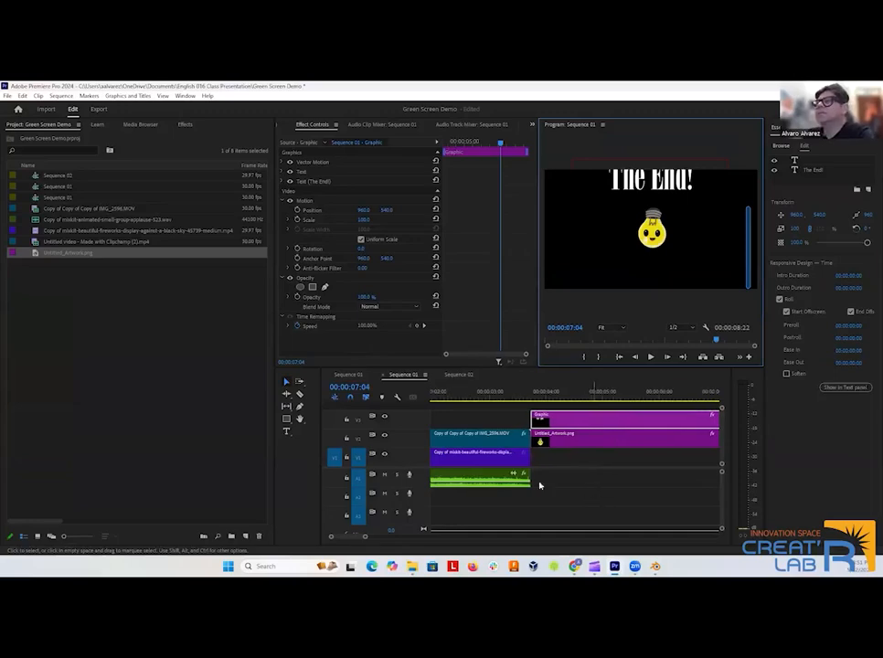
scroll(482, 470, up, 4)
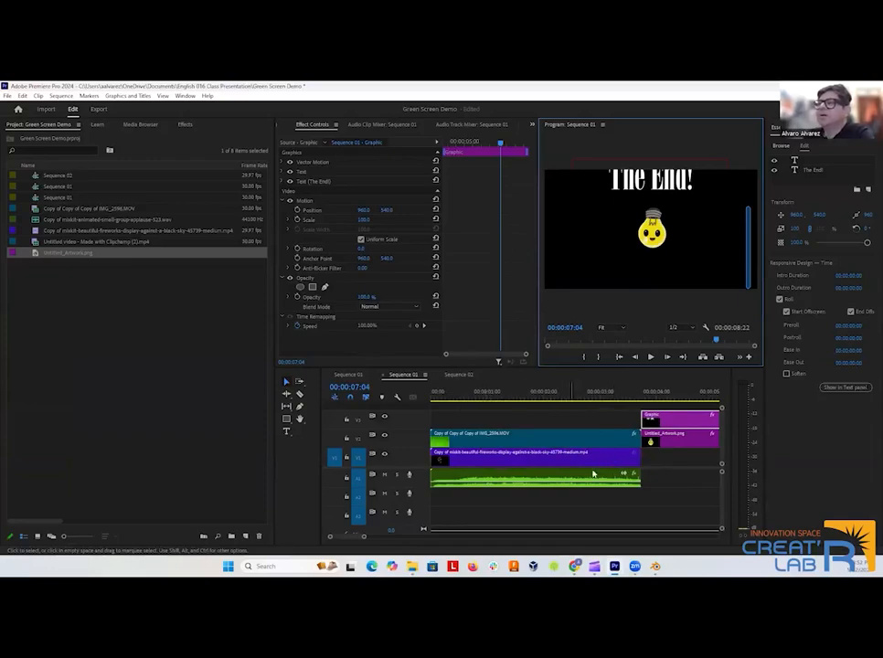
scroll(553, 479, down, 8)
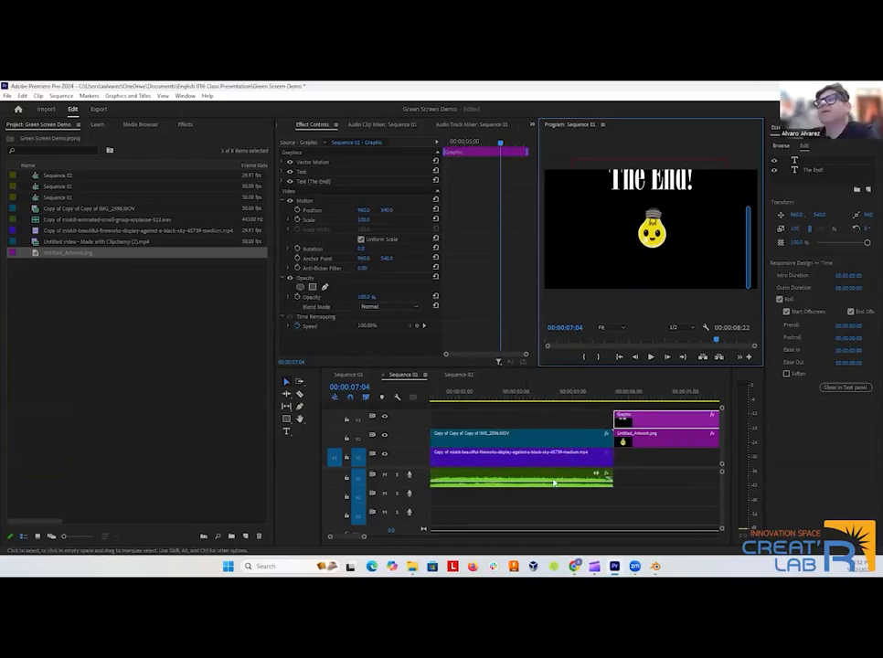
scroll(554, 479, down, 10)
click(565, 465)
scroll(536, 469, up, 5)
scroll(533, 464, up, 5)
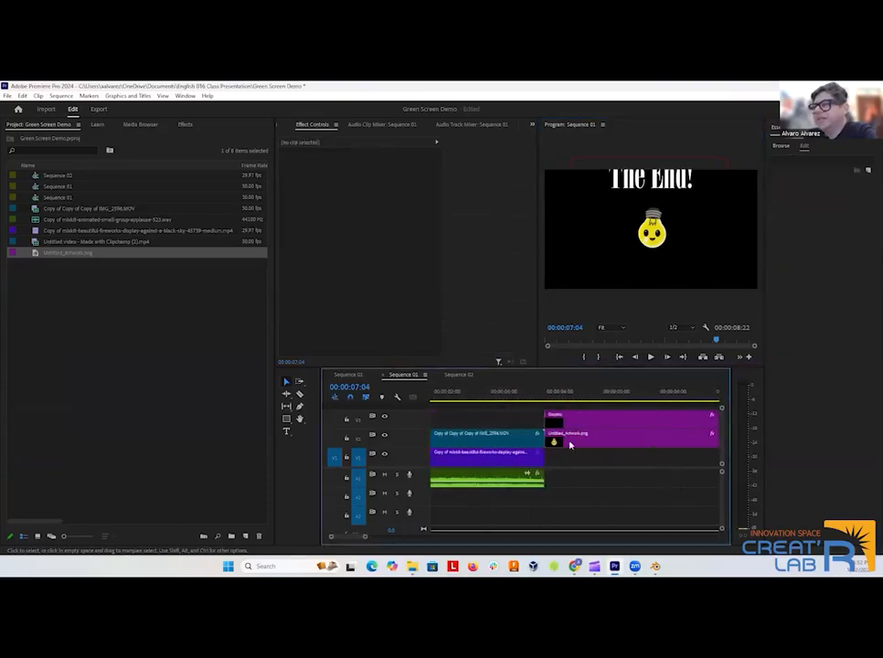
click(573, 443)
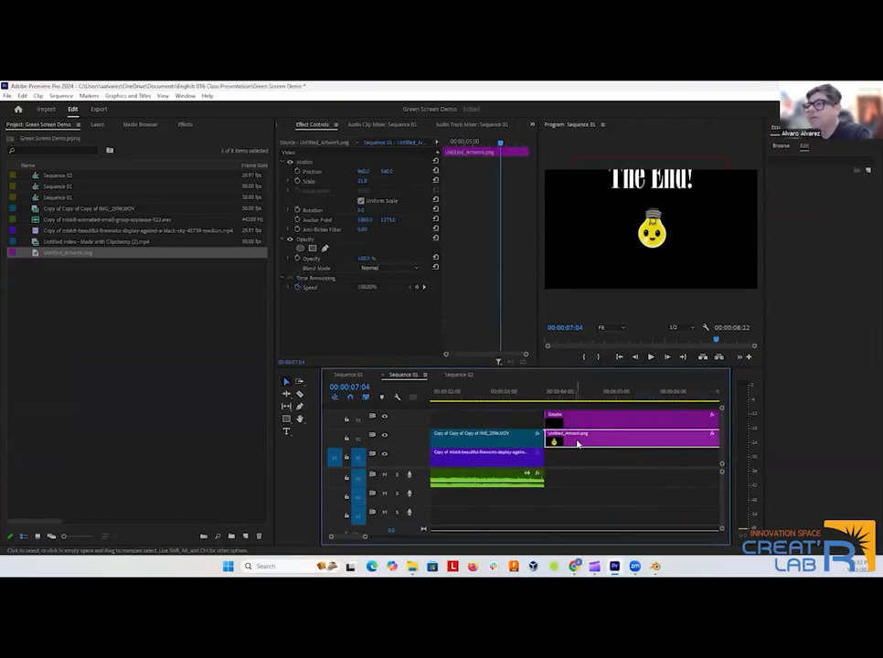
scroll(580, 472, up, 5)
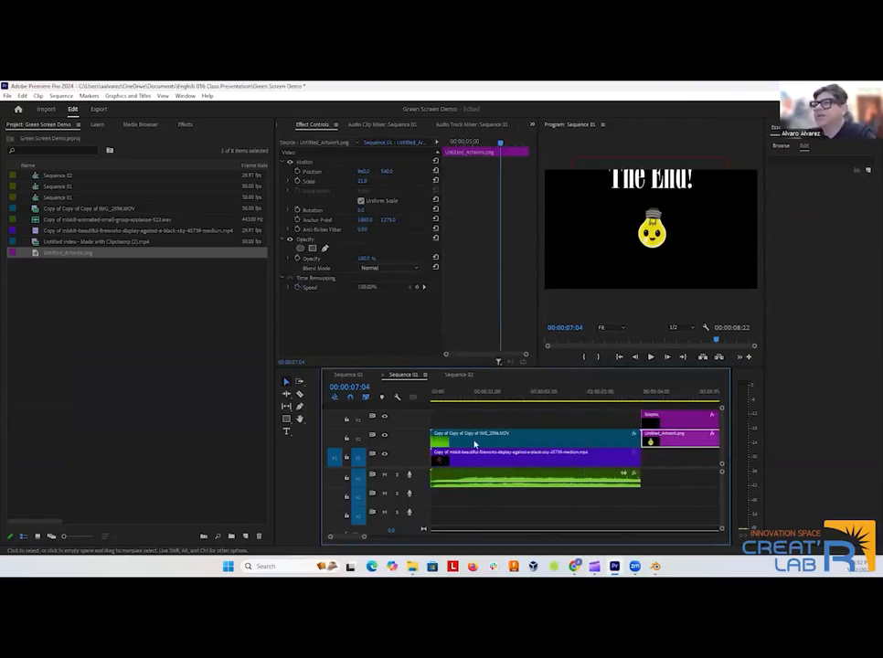
click(108, 210)
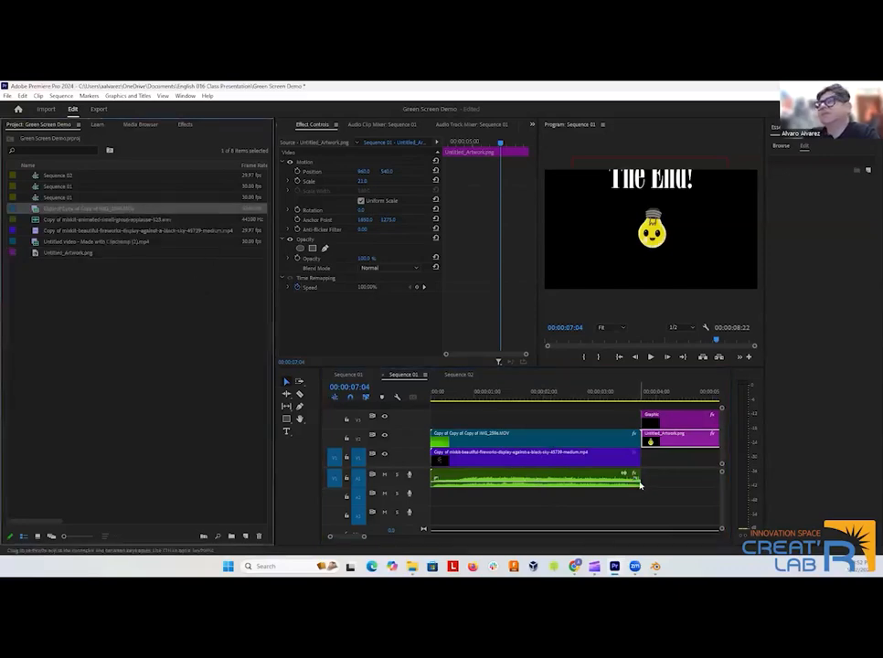
scroll(617, 466, right, 5)
scroll(599, 469, right, 2)
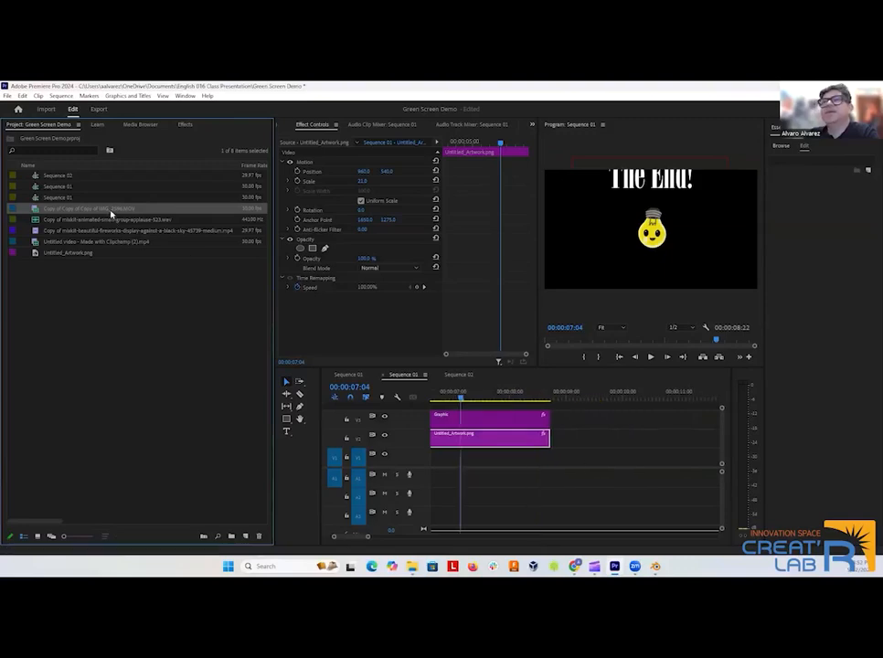
drag(229, 219, 604, 448)
click(607, 449)
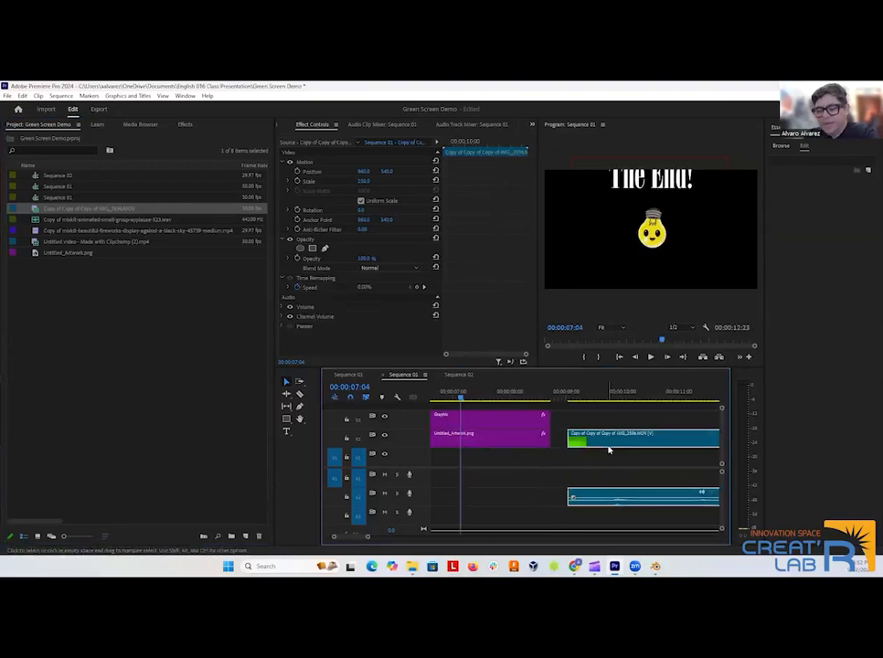
drag(460, 397, 600, 413)
key(Delete)
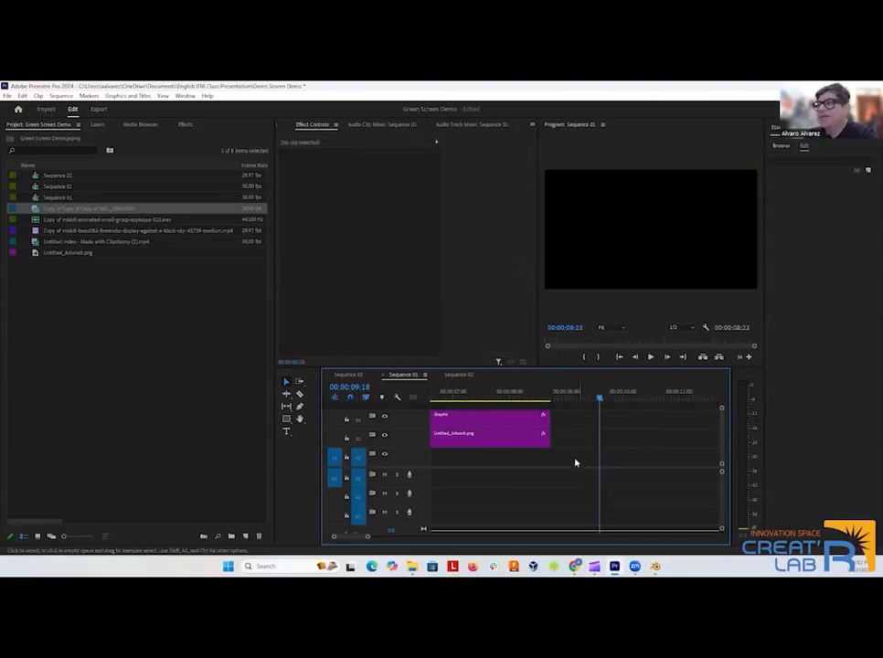
Place Untitled video - Made with Clipchamp (2).mp4 on track V2 directly after Untitled_Artwork.png and move the playhead to 00:00:08:28.
scroll(579, 464, up, 5)
scroll(593, 471, up, 4)
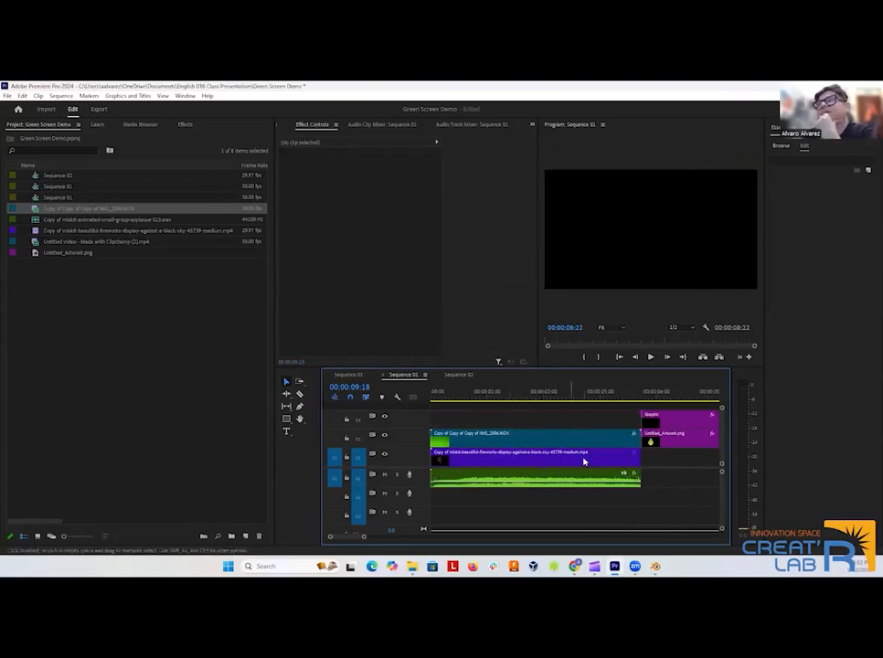
scroll(625, 445, down, 5)
scroll(625, 445, down, 4)
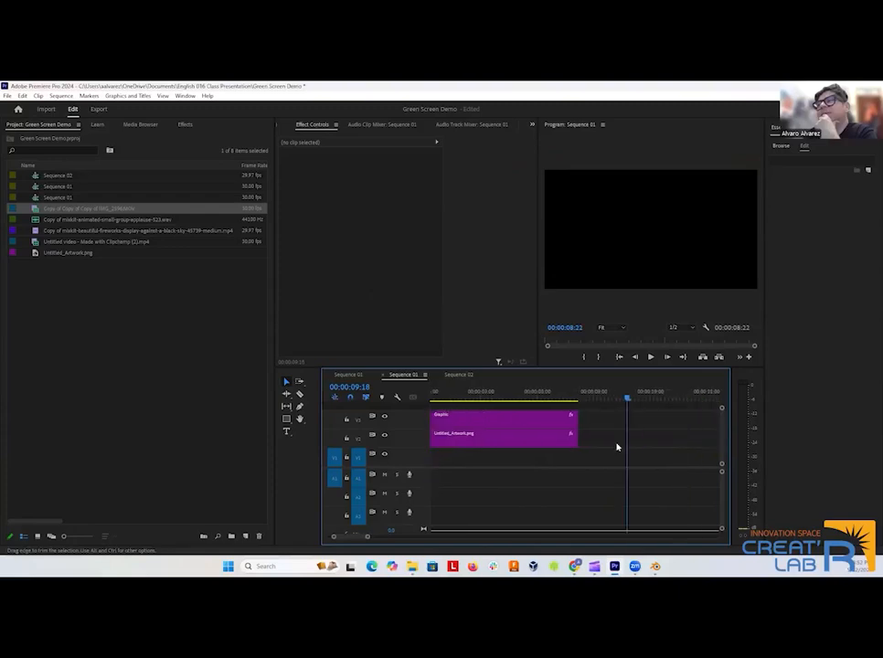
click(95, 244)
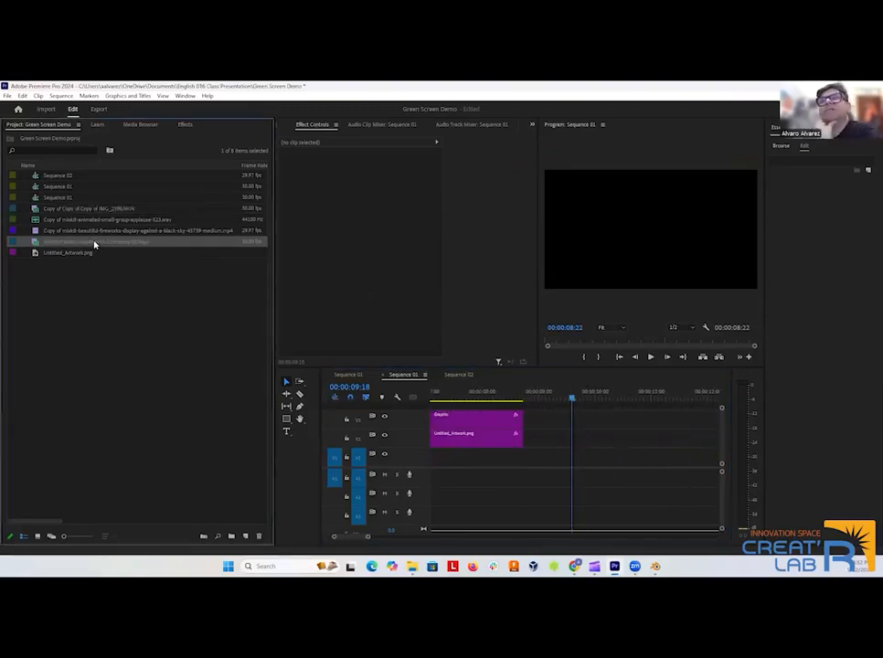
drag(94, 244, 536, 448)
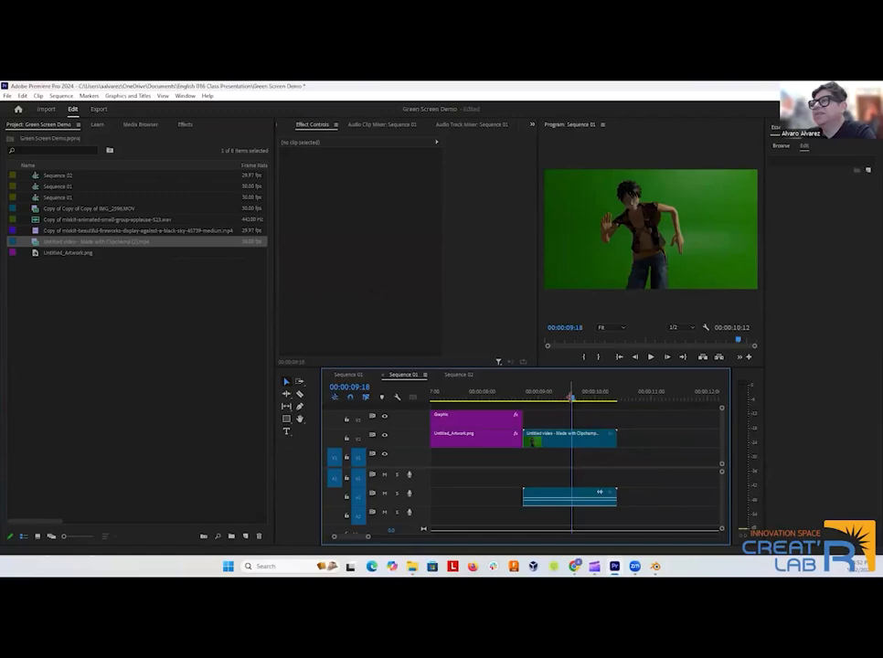
drag(570, 396, 535, 429)
Unlink the Clipchamp clip's audio from its video and delete the audio part.
click(571, 489)
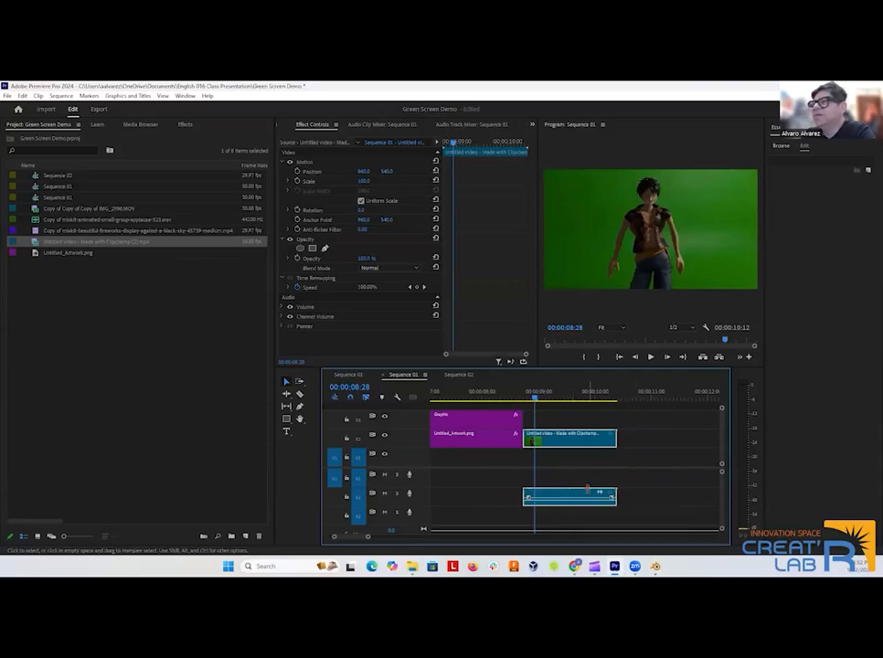
right_click(569, 438)
click(603, 253)
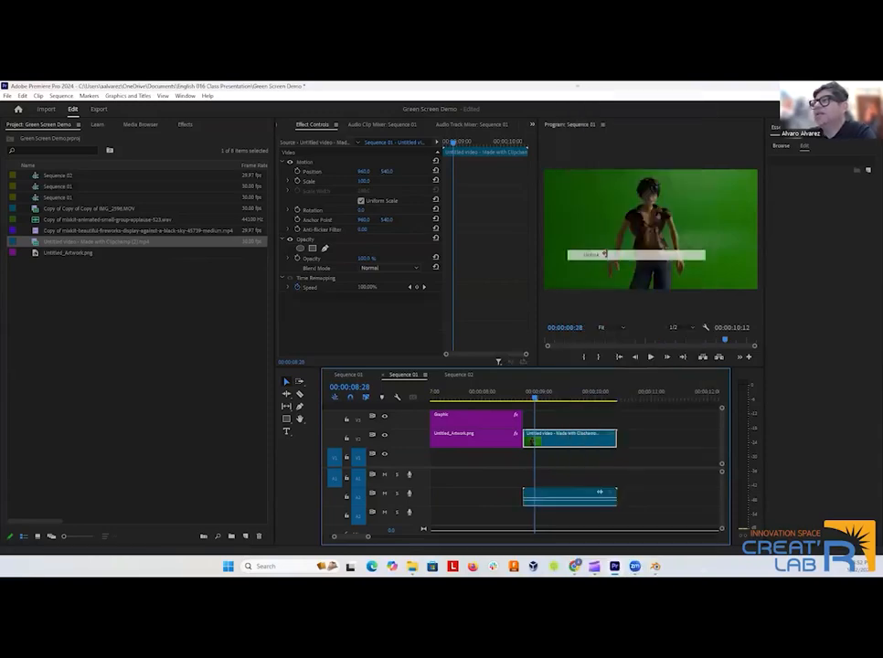
click(600, 493)
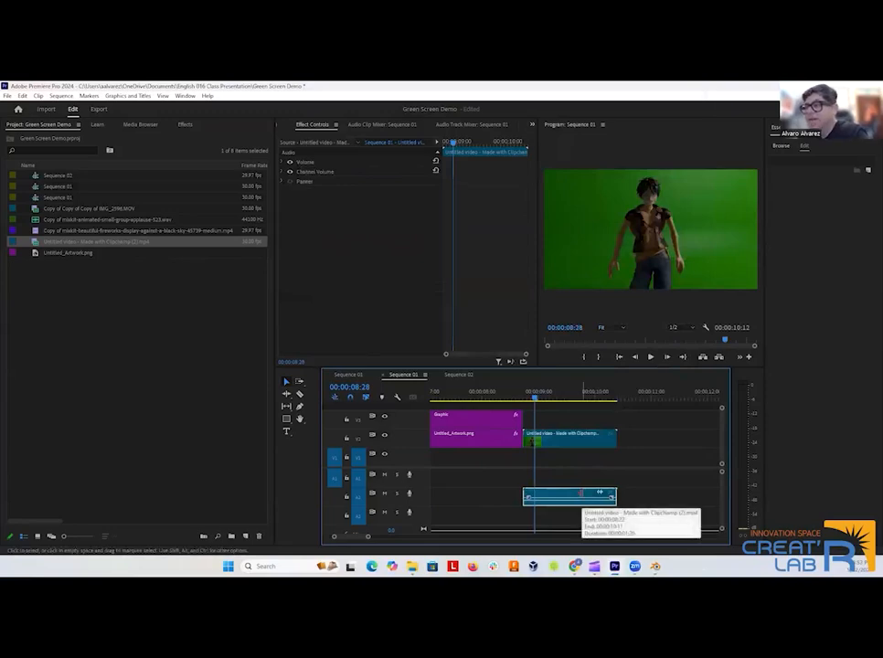
key(Delete)
Apply the Ultra Key video effect to the Clipchamp character clip in the timeline.
click(582, 434)
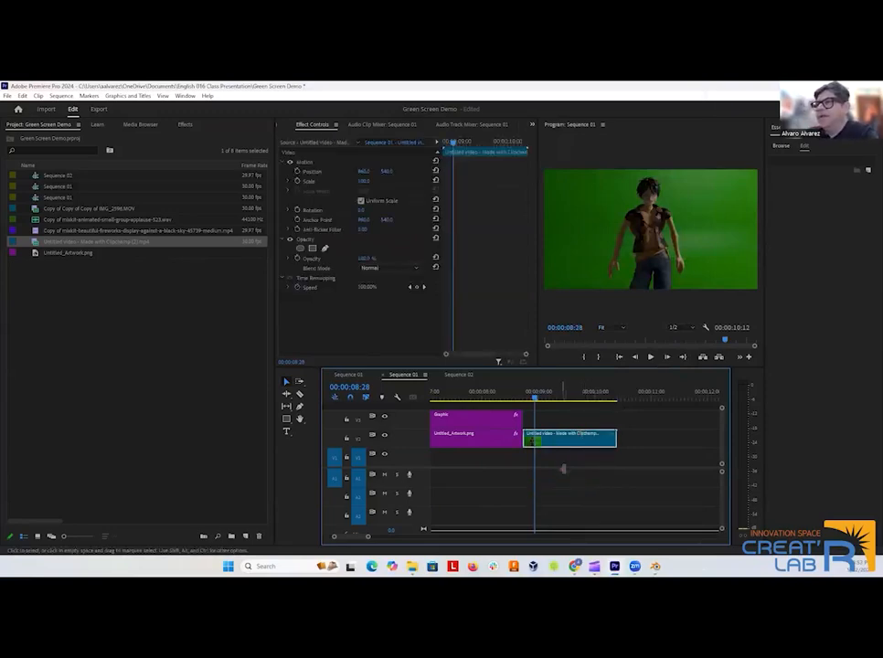
click(183, 125)
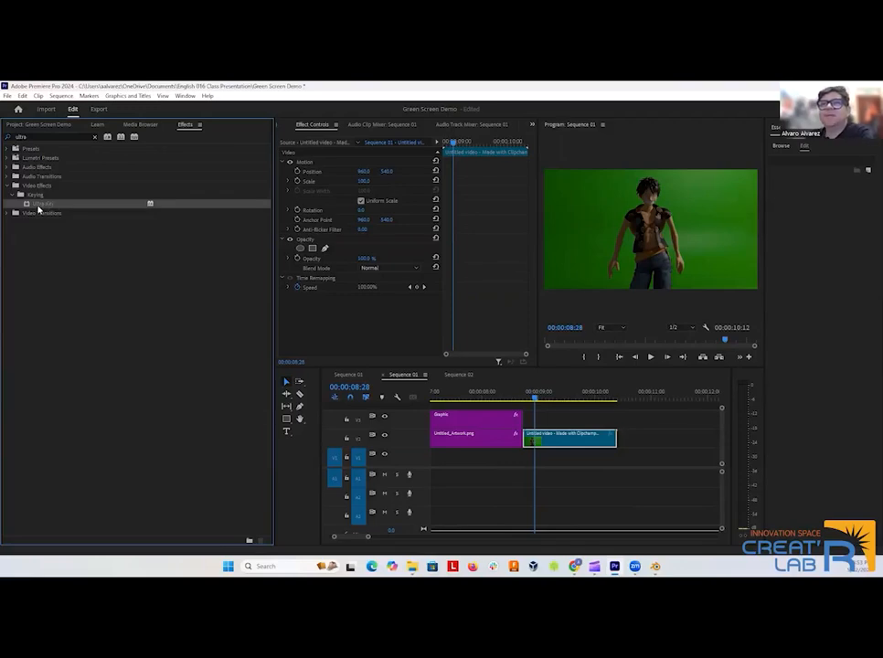
drag(40, 210, 119, 209)
drag(618, 403, 581, 445)
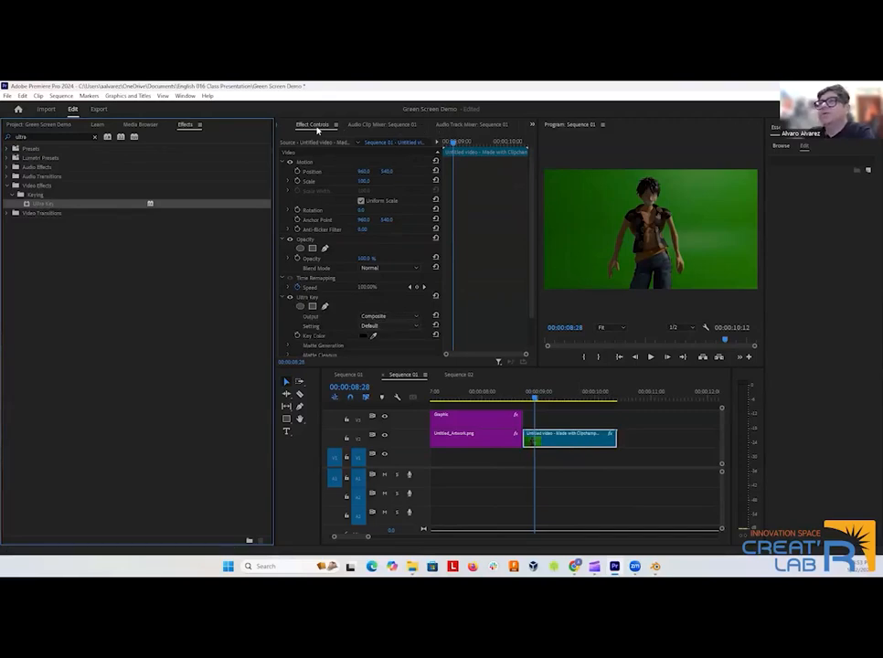
Set the Ultra Key setting to Aggressive and sample the green background beside the character as the key color.
click(375, 325)
click(373, 337)
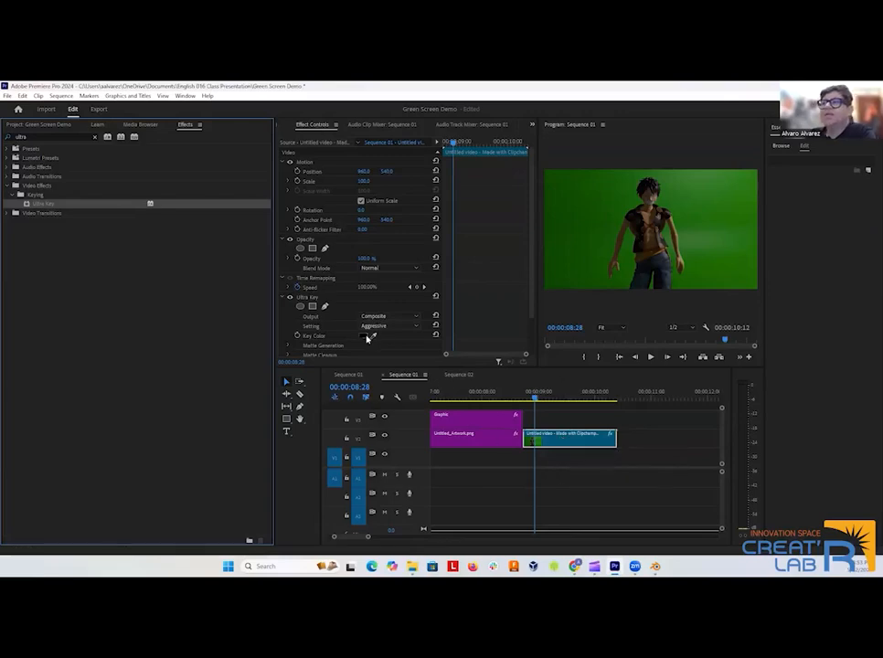
scroll(343, 315, down, 2)
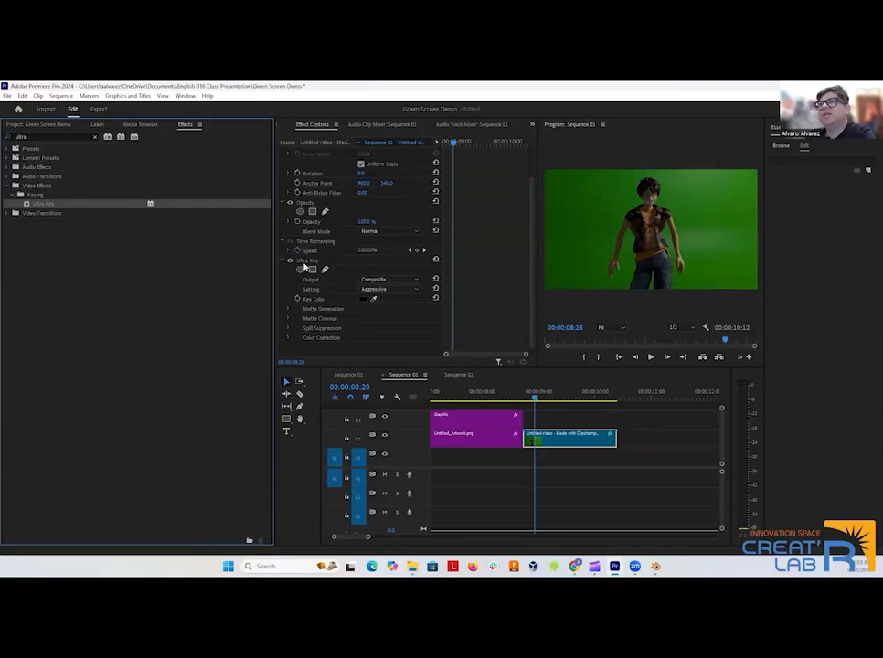
click(374, 292)
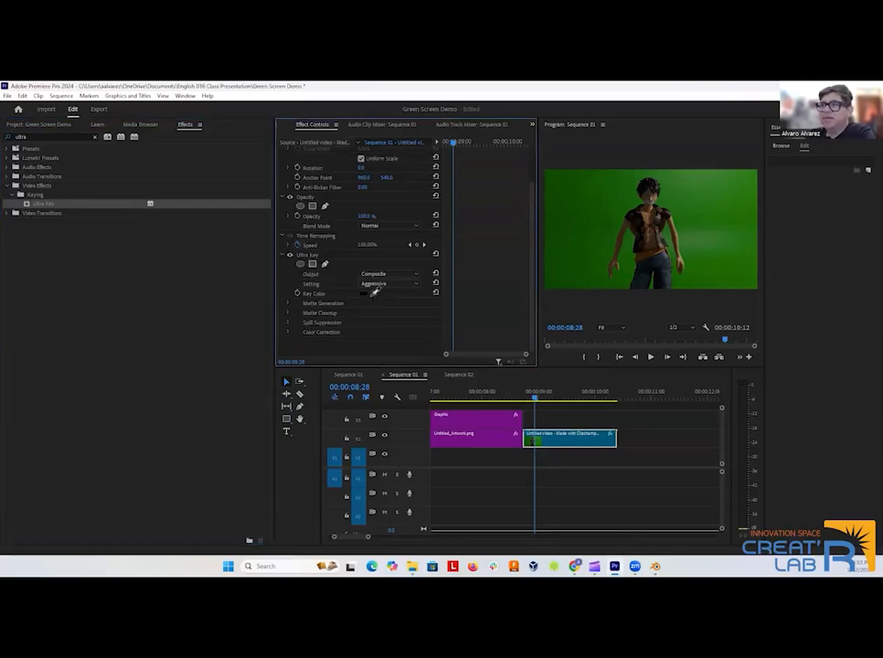
click(680, 207)
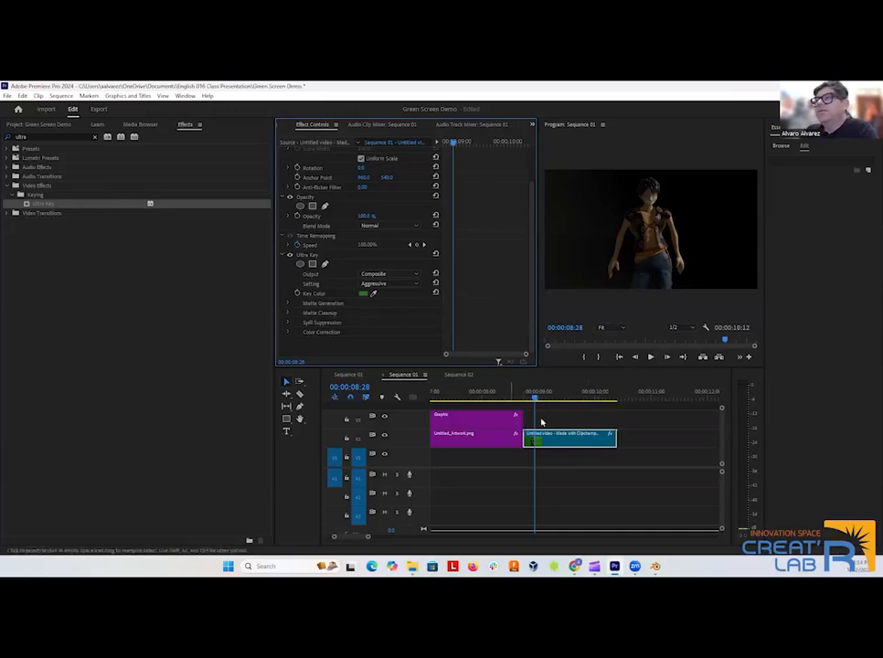
Move the Clipchamp character clip up to track V3 and place the mixkit fireworks video beneath it on V2, directly after Untitled_Artwork.png.
scroll(596, 439, up, 1)
drag(596, 438, 587, 423)
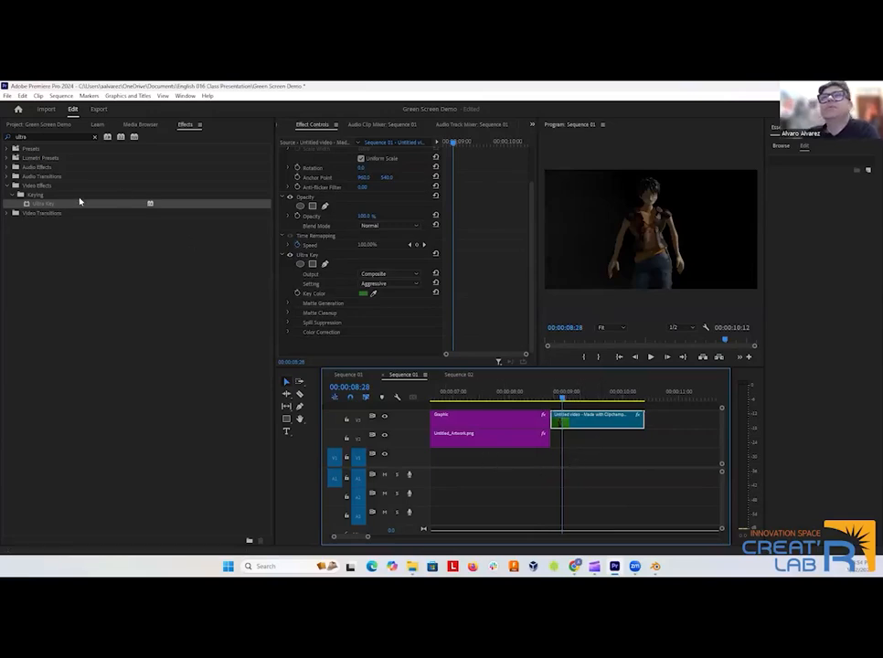
click(27, 124)
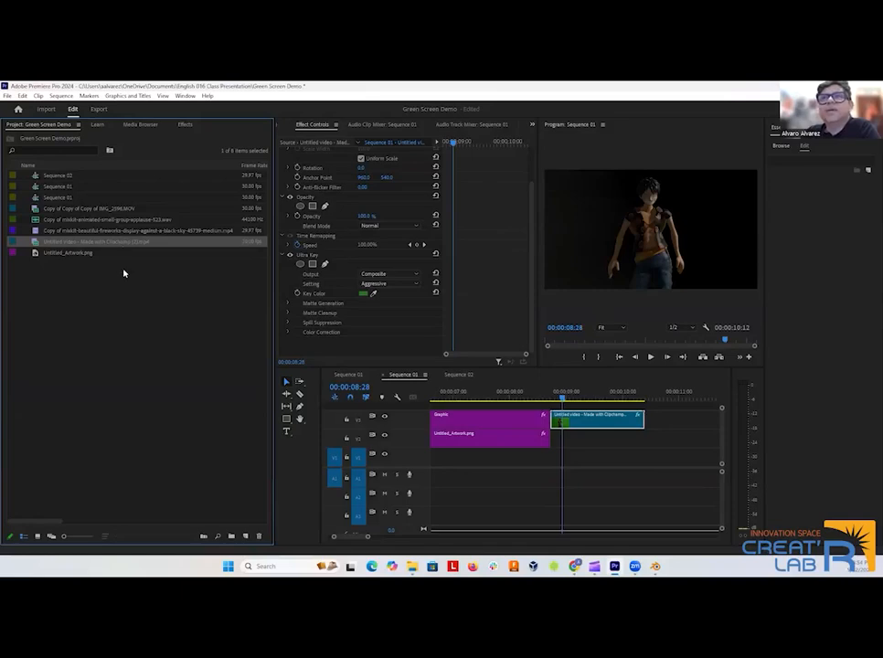
click(93, 232)
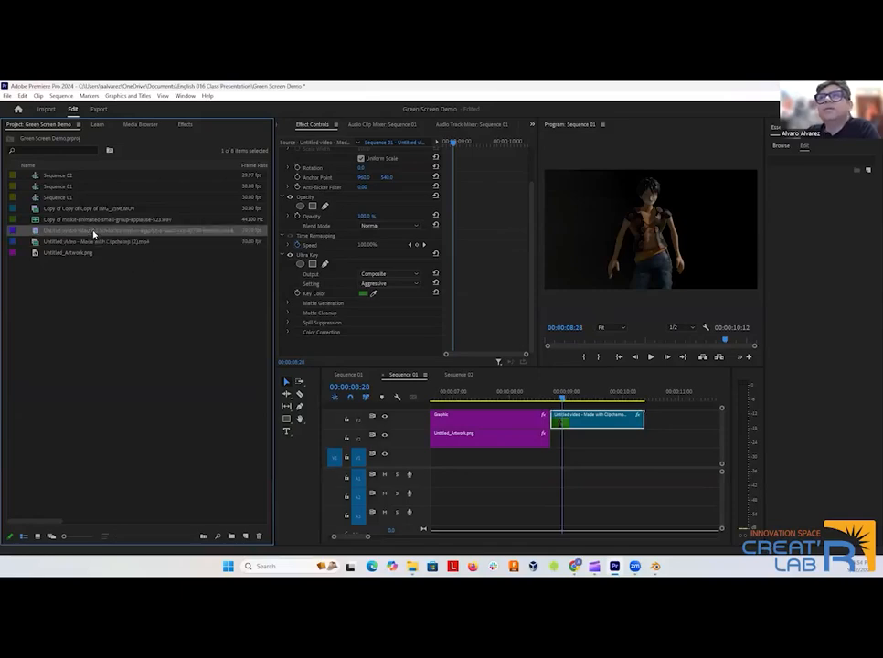
drag(97, 233, 582, 402)
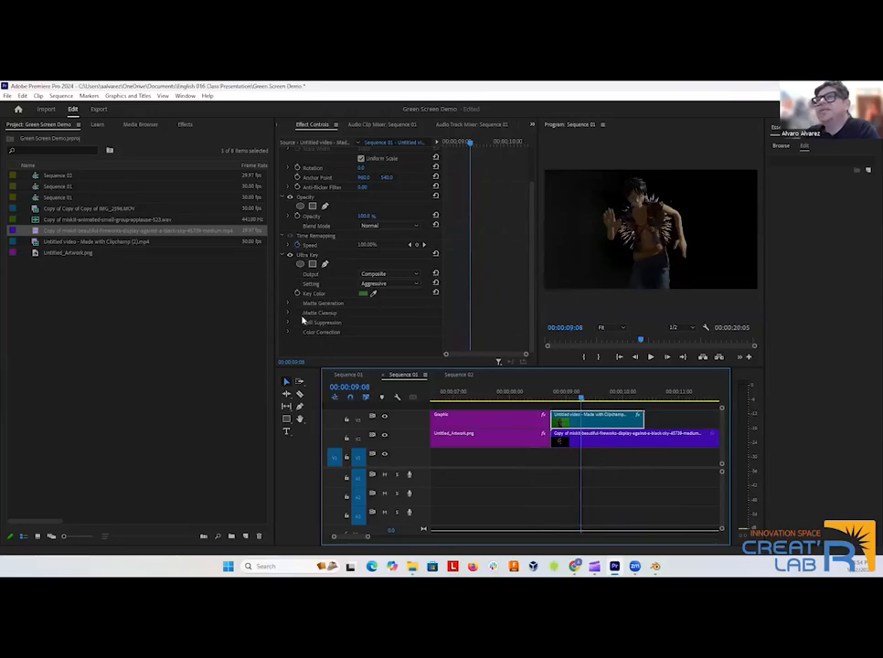
Set the Ultra Key matte cleanup contrast to 99 and mid point to 100, and play back the composite.
click(288, 313)
scroll(378, 337, down, 2)
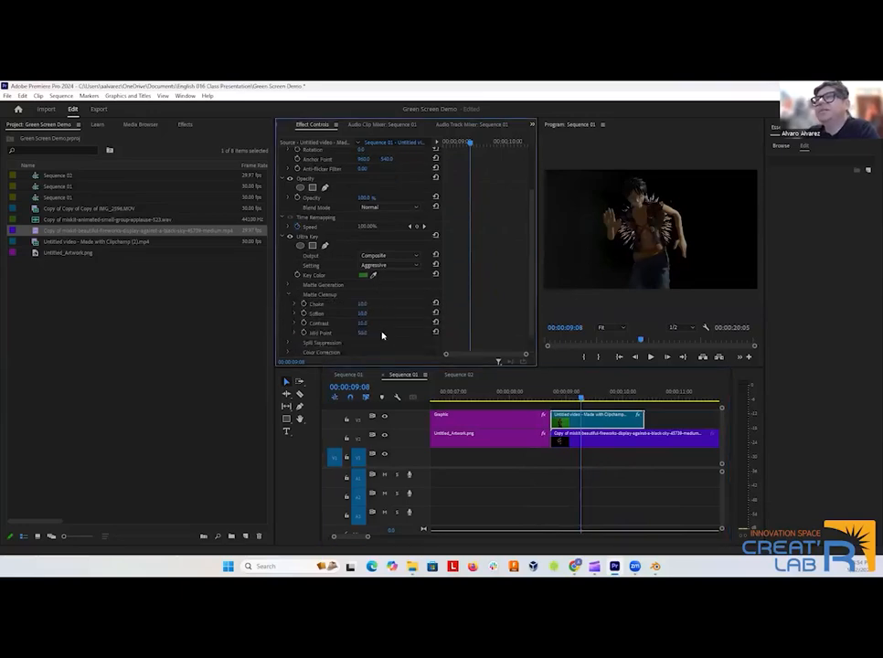
drag(363, 314, 394, 311)
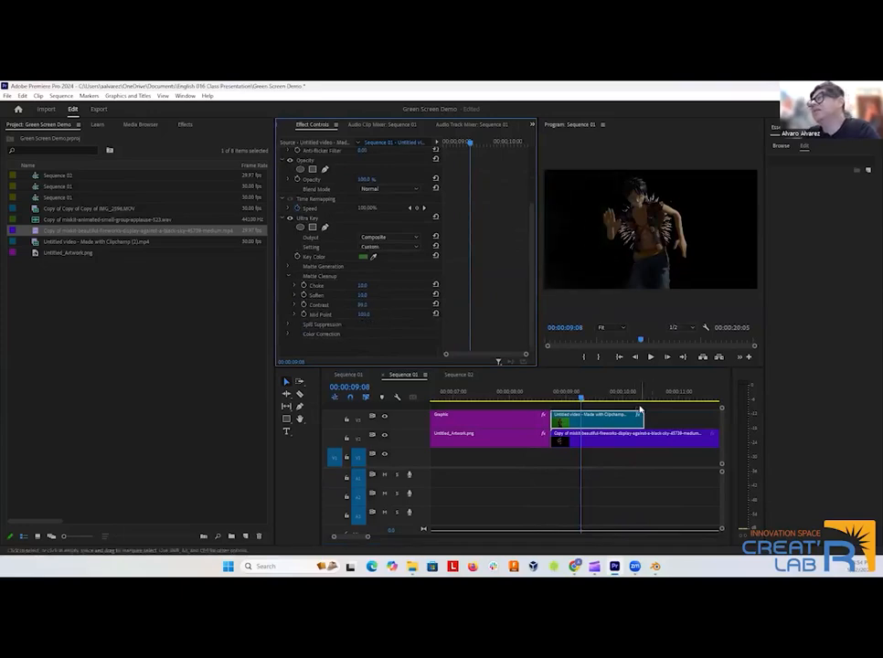
click(651, 357)
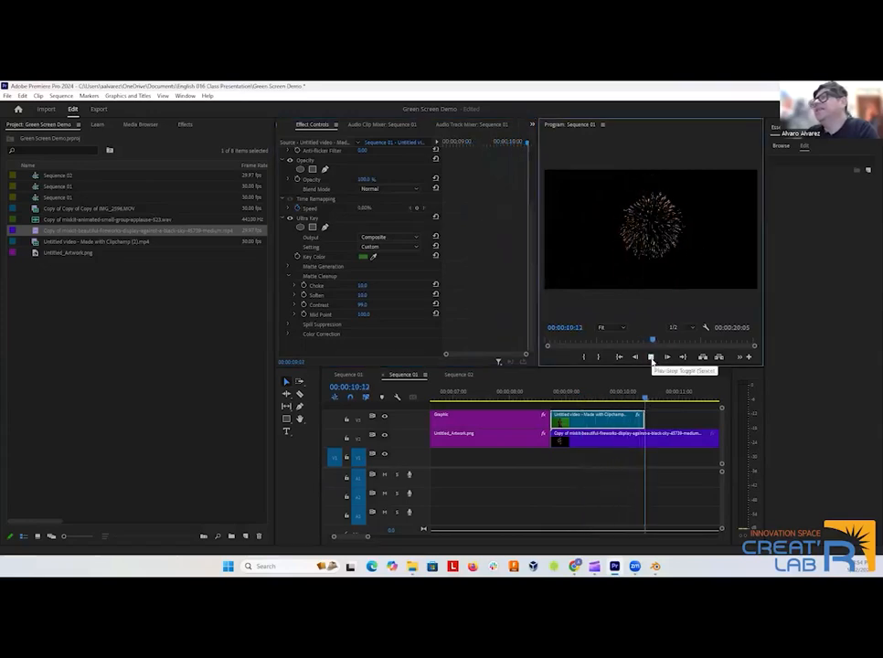
click(650, 358)
Cut the fireworks clip on V2 with the Razor tool where the character clip ends and delete the excess part.
scroll(640, 446, right, 3)
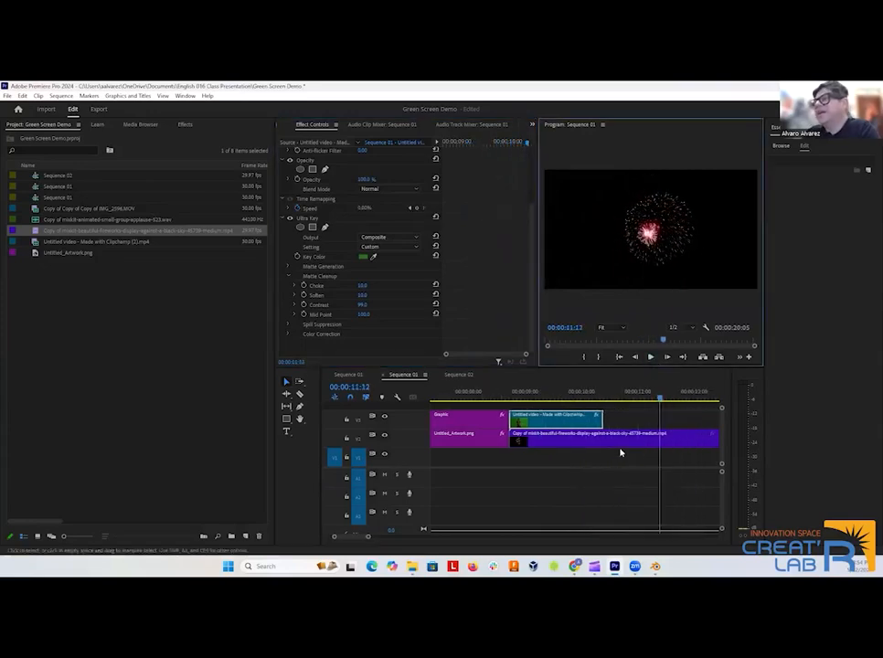
click(584, 446)
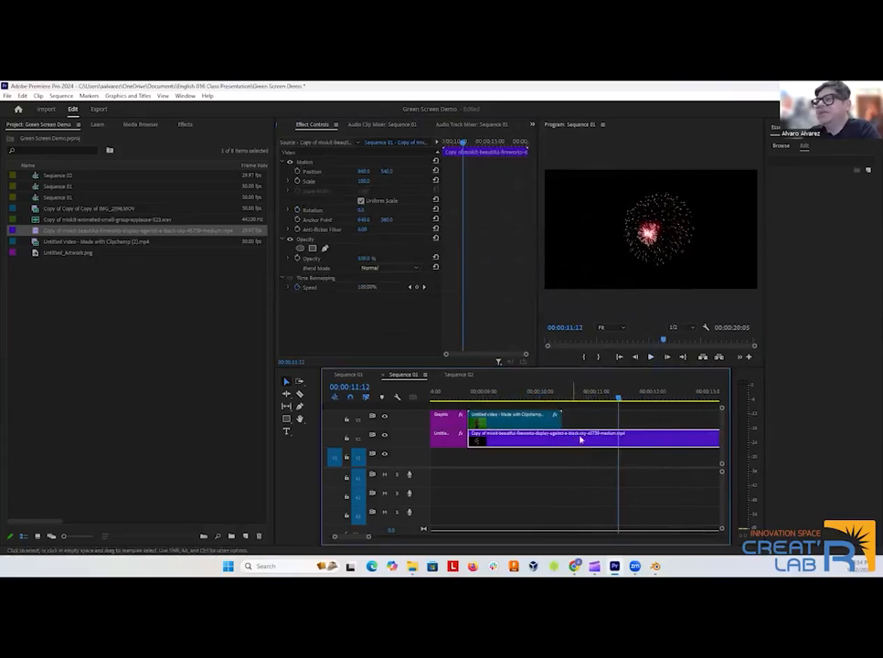
click(299, 393)
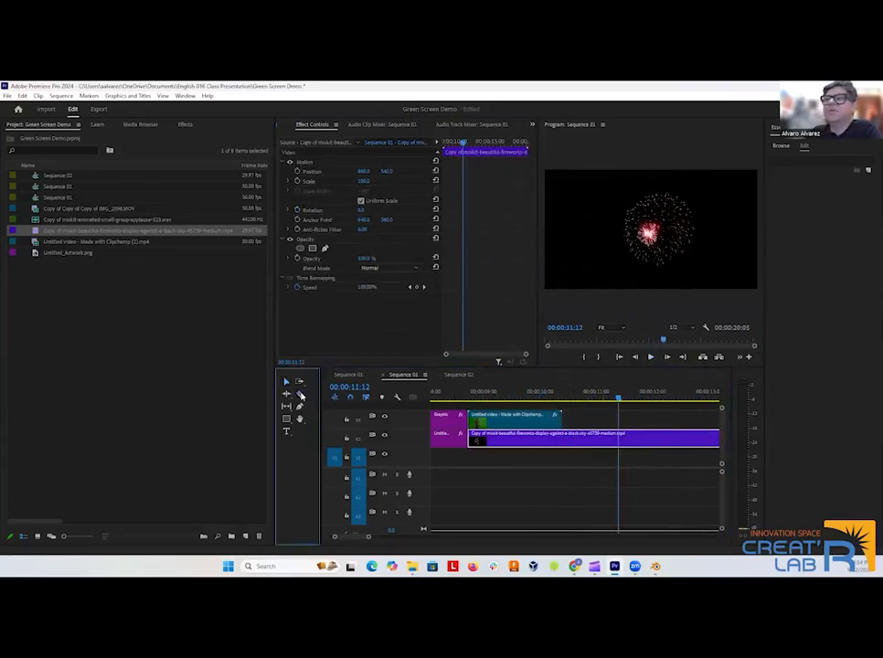
click(562, 439)
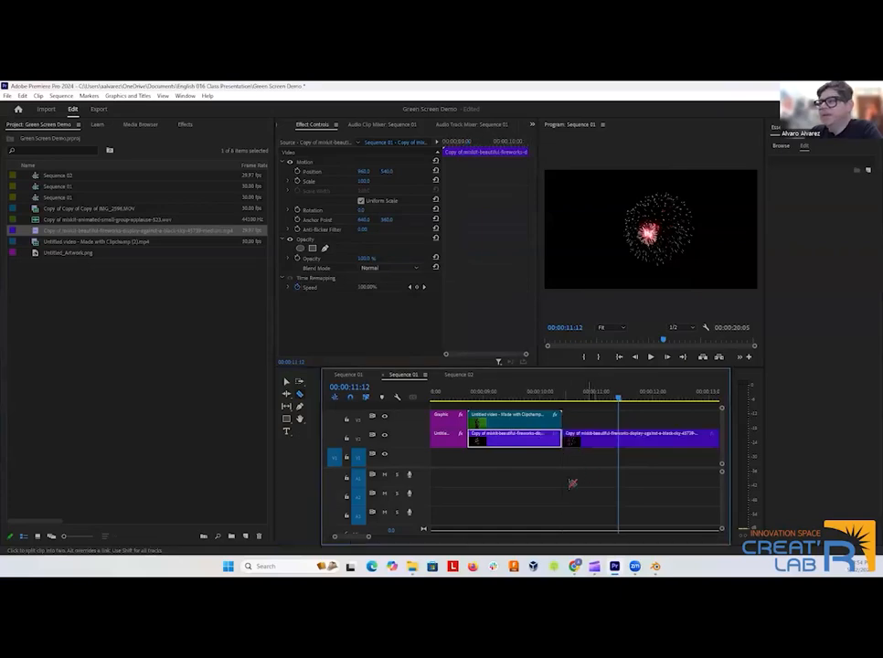
click(286, 381)
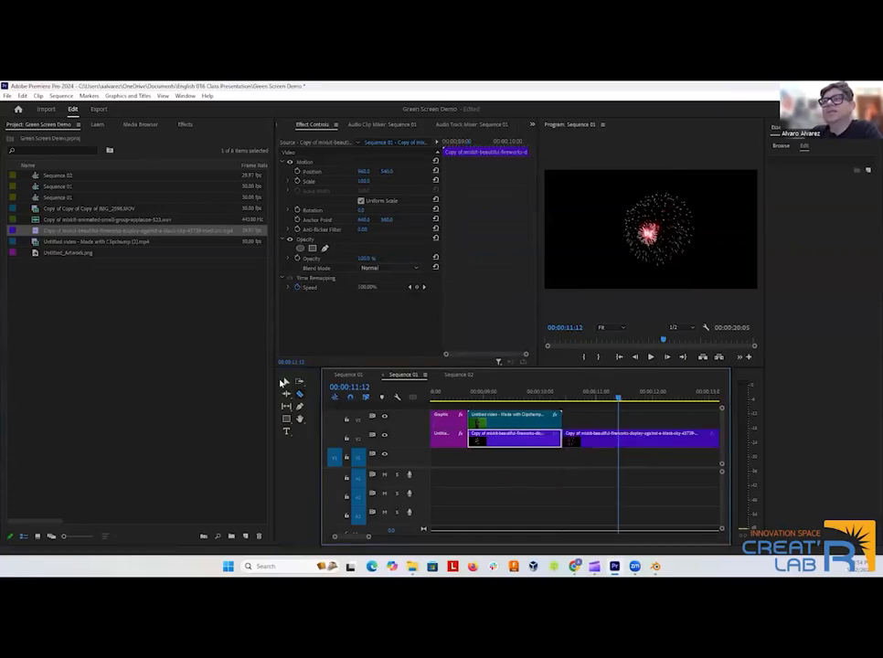
click(624, 438)
key(Delete)
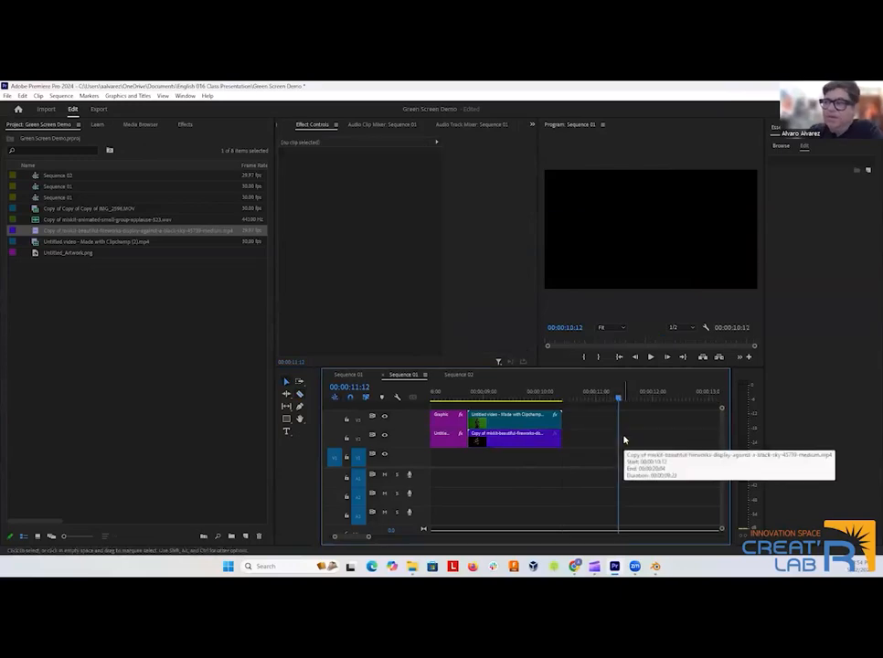
Review Sequence 01 by scrubbing the playhead through it to 00:00:10:13, and select the trimmed fireworks clip on V2.
drag(620, 400, 565, 396)
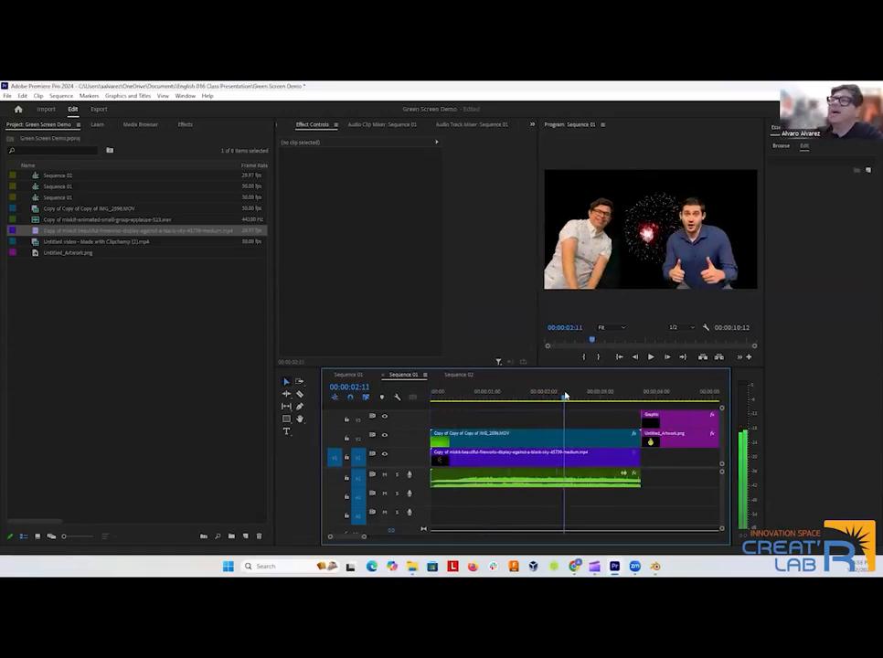
drag(565, 396, 583, 419)
click(532, 440)
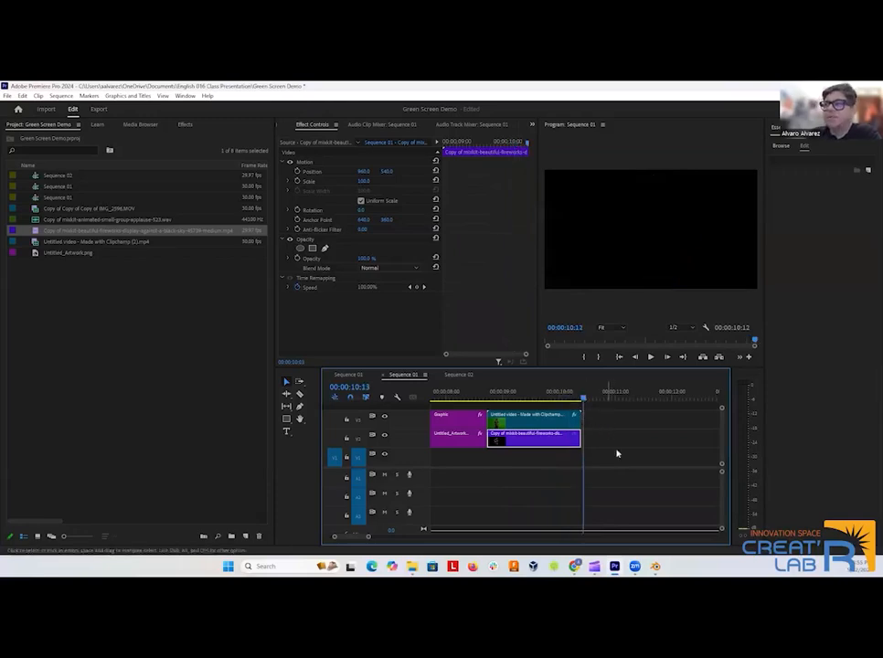